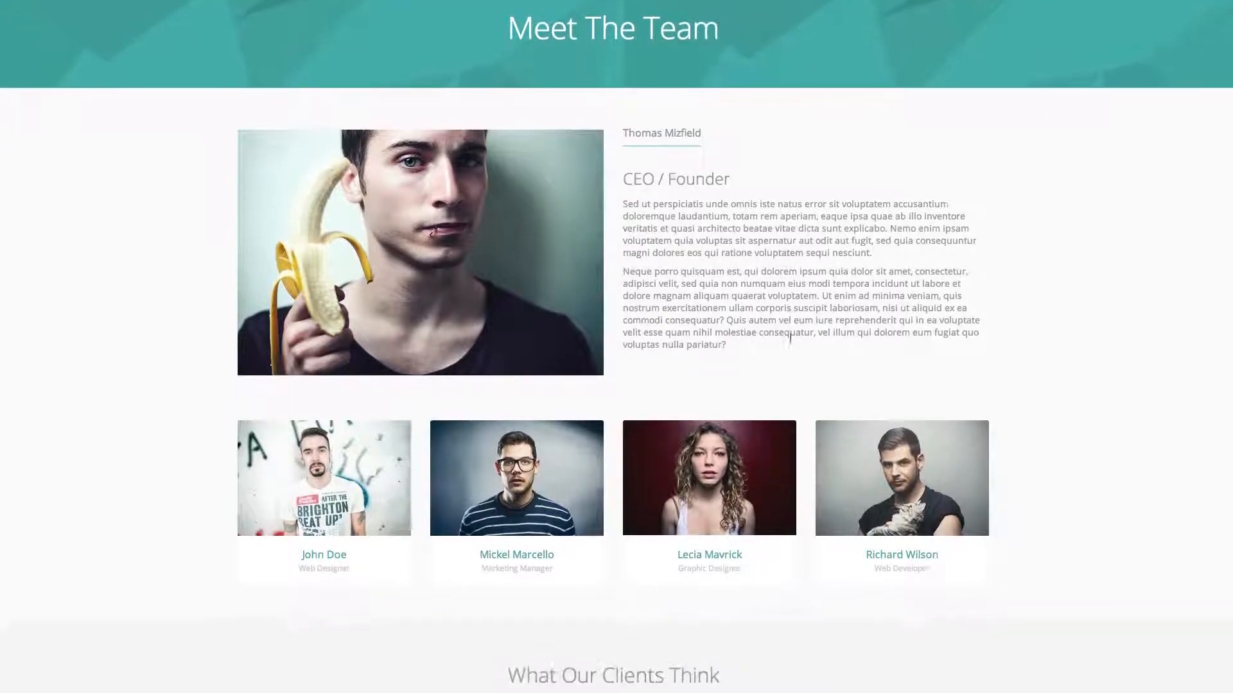
Review the demo site's The Team page for reference
{"action": "scroll", "coordinate": [737, 346], "scroll_direction": "up", "scroll_amount": 10}
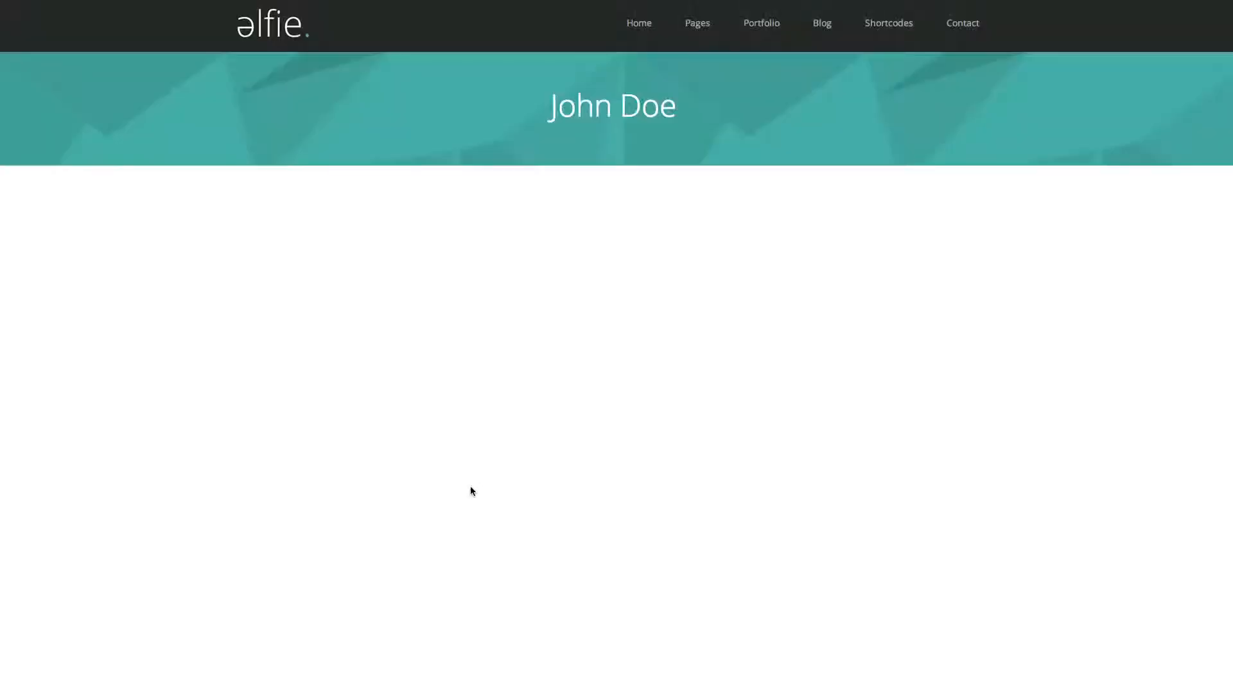
{"action": "scroll", "coordinate": [600, 379], "scroll_direction": "down", "scroll_amount": 3}
{"action": "scroll", "coordinate": [600, 384], "scroll_direction": "down", "scroll_amount": 5}
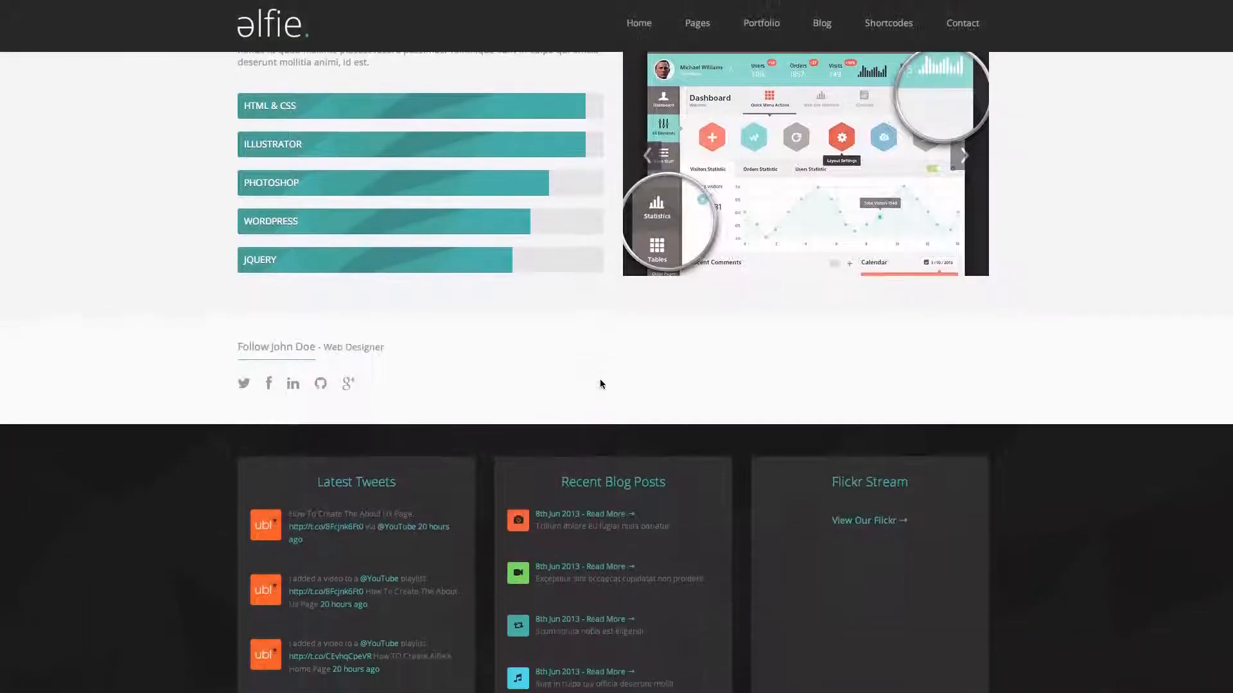
{"action": "scroll", "coordinate": [600, 384], "scroll_direction": "up", "scroll_amount": 8}
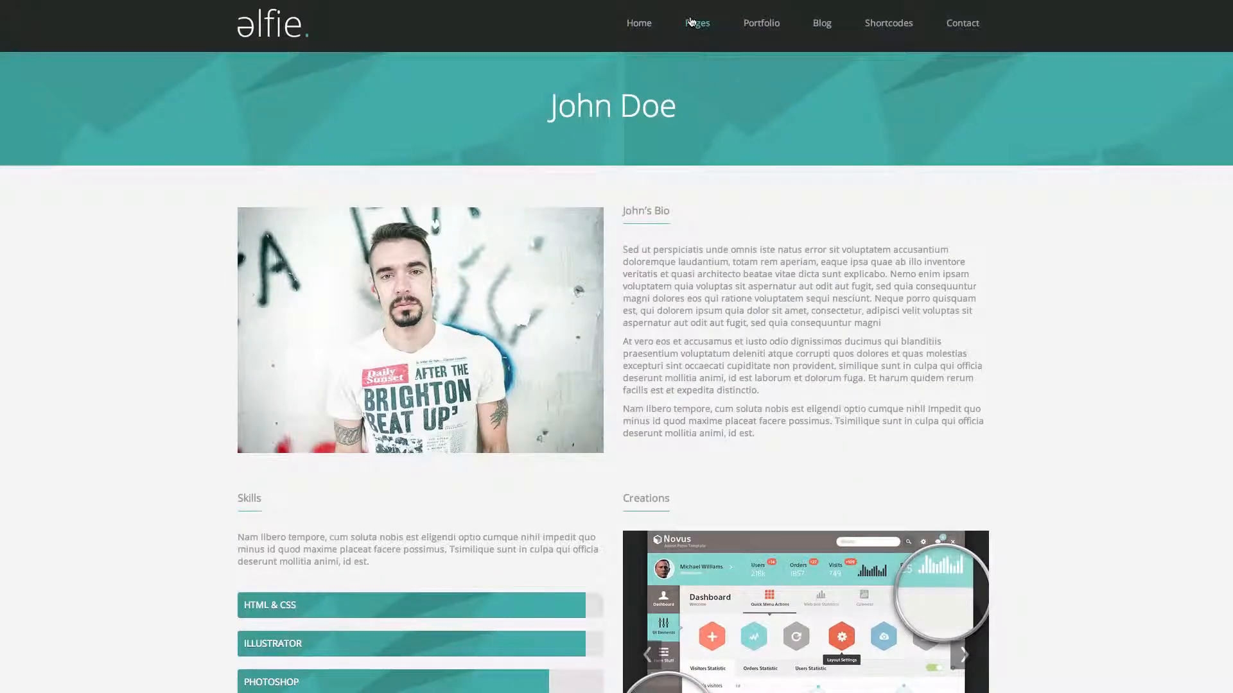
{"action": "mouse_move", "coordinate": [693, 23]}
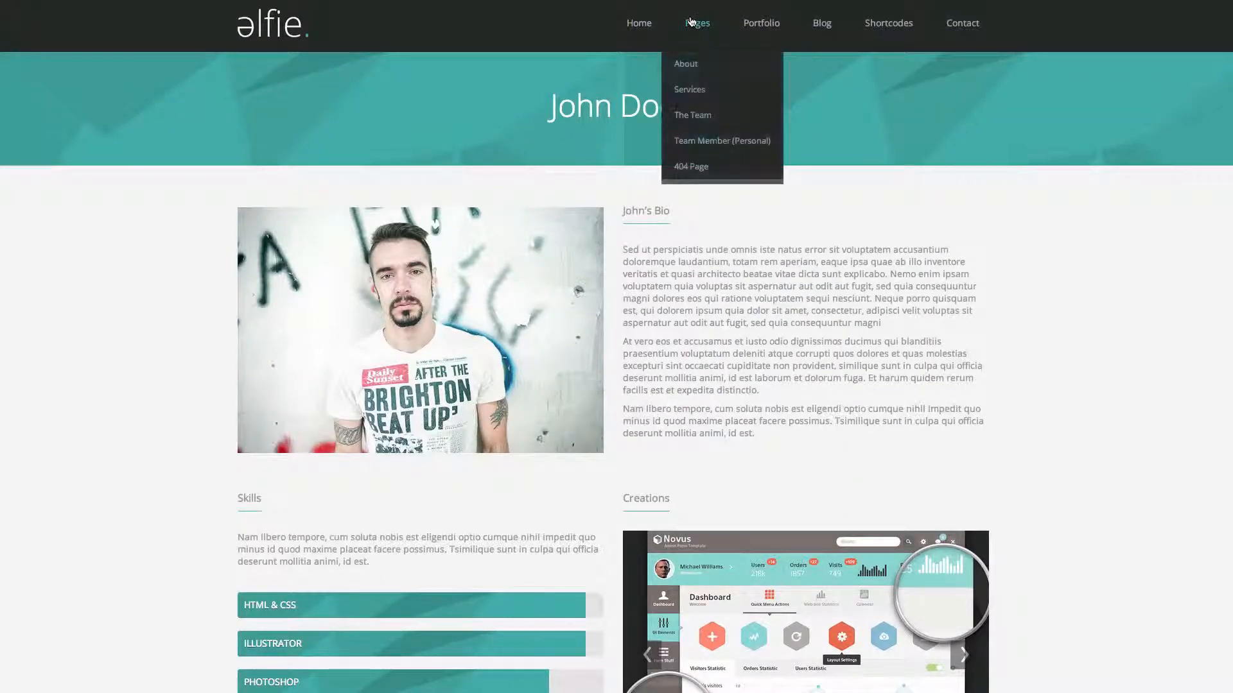
{"action": "left_click", "coordinate": [691, 114]}
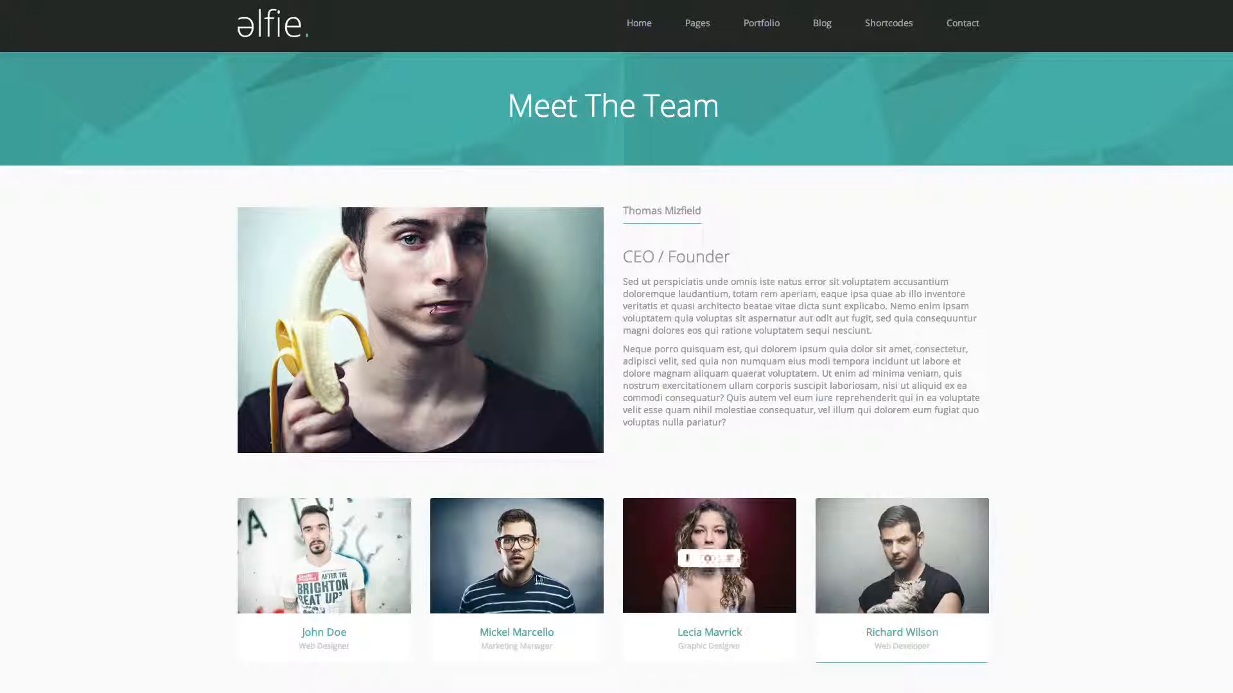
{"action": "mouse_move", "coordinate": [336, 579]}
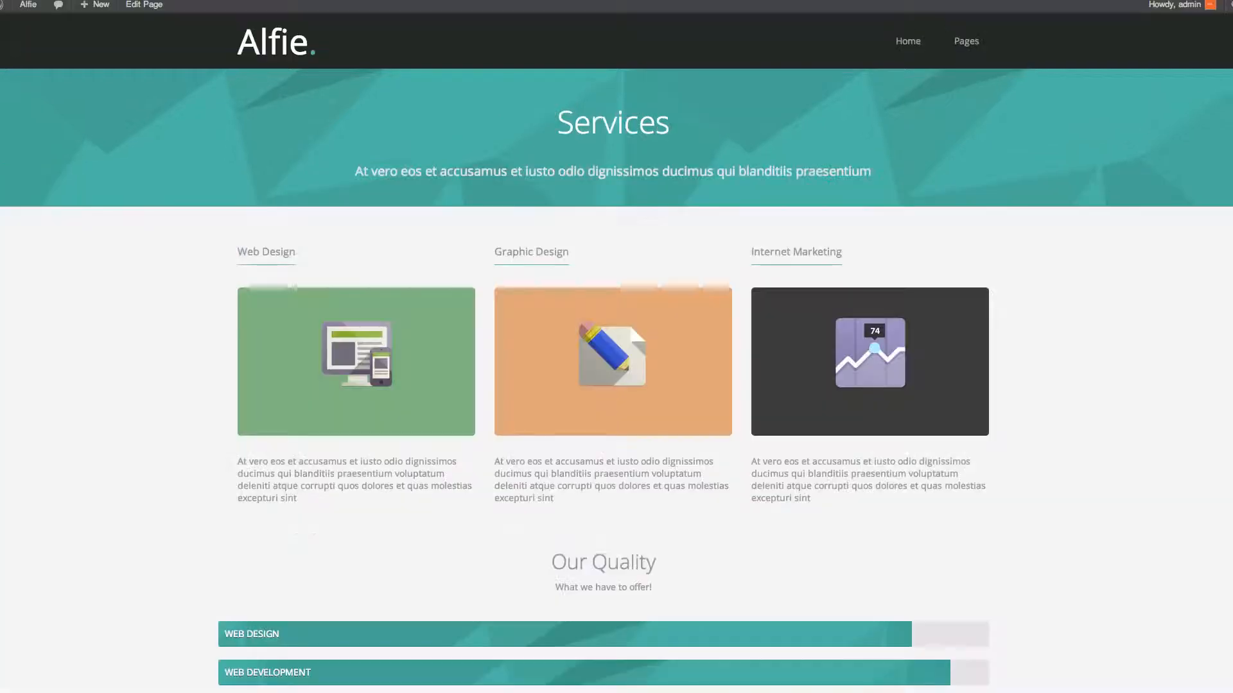
{"action": "scroll", "coordinate": [756, 254], "scroll_direction": "down", "scroll_amount": 3}
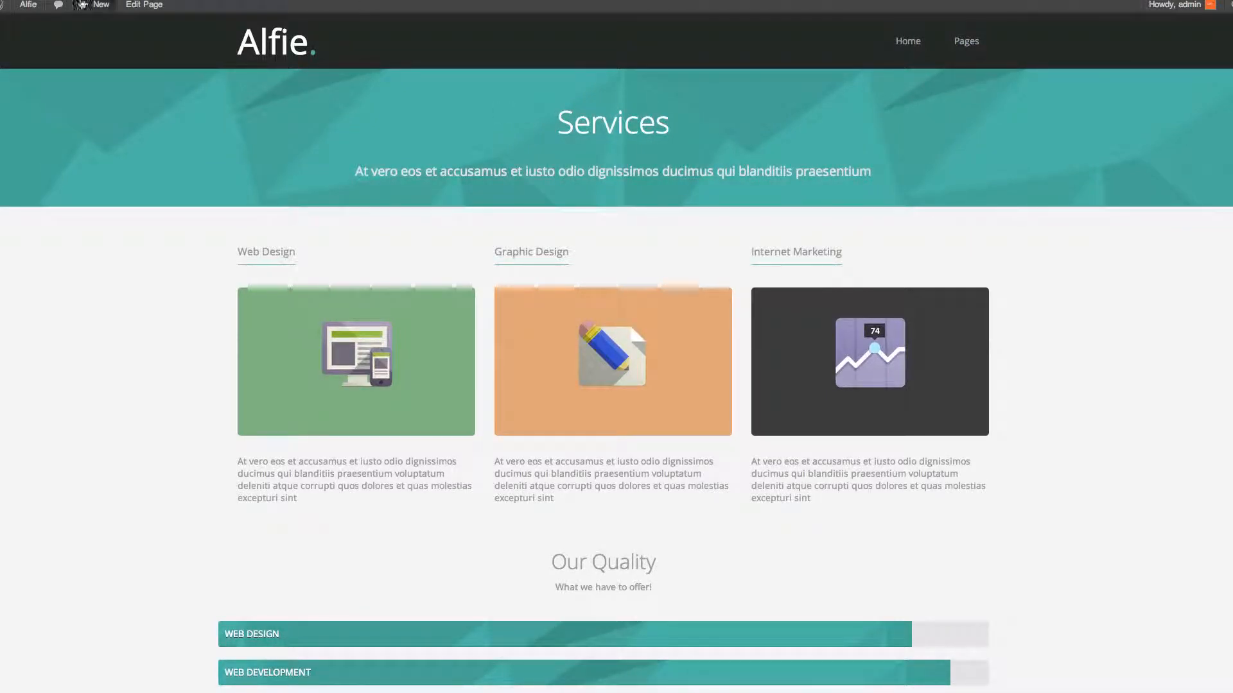
Create a new page titled 'The Team' and set its Page Title field to 'Meet The Team'
{"action": "left_click", "coordinate": [45, 25]}
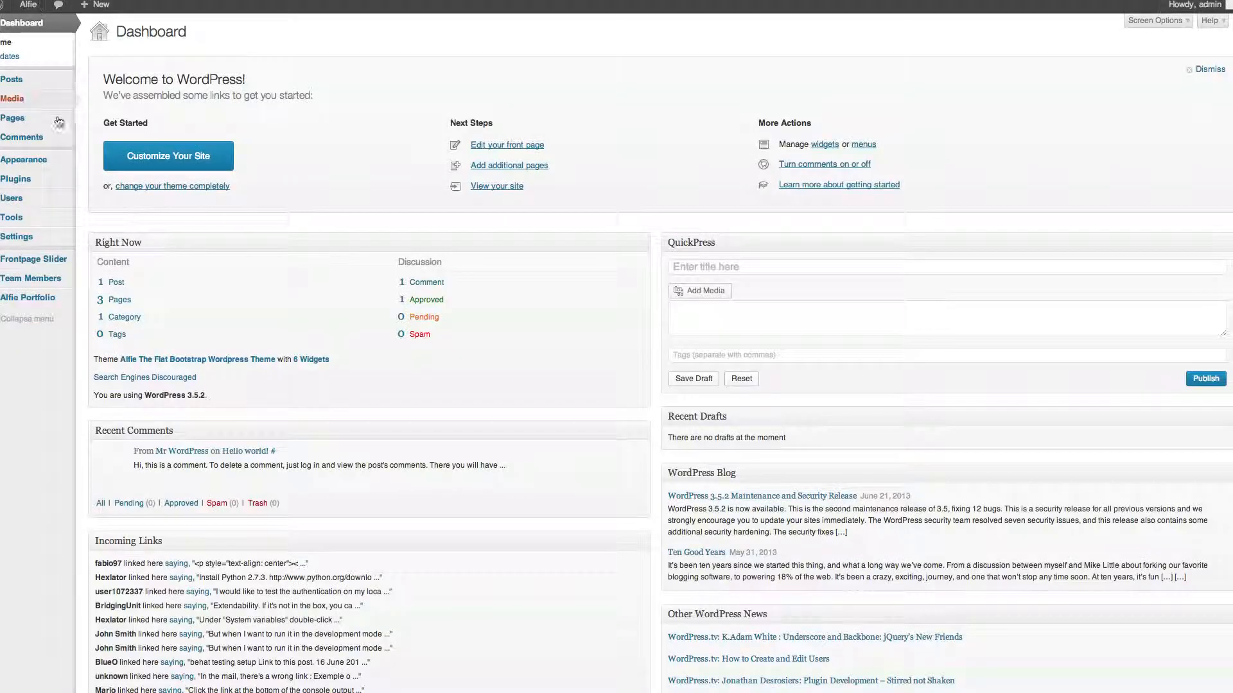
{"action": "mouse_move", "coordinate": [59, 121]}
{"action": "left_click", "coordinate": [119, 131]}
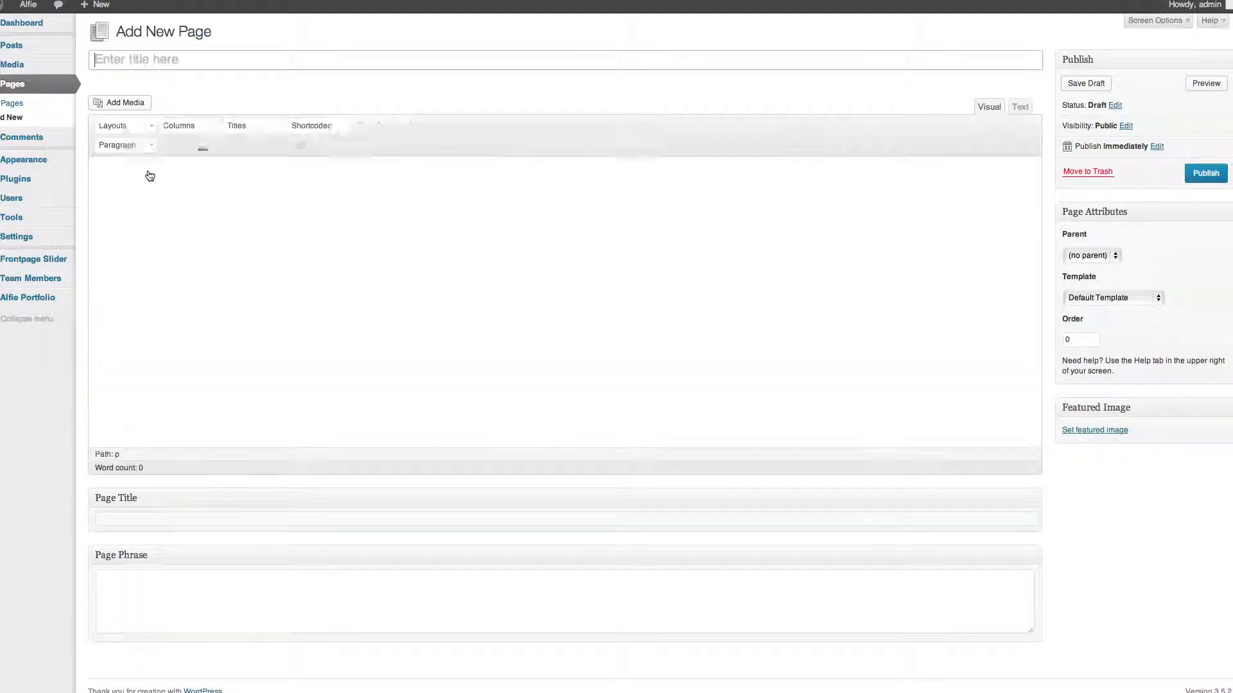
{"action": "left_click", "coordinate": [180, 59]}
{"action": "type", "text": "The"}
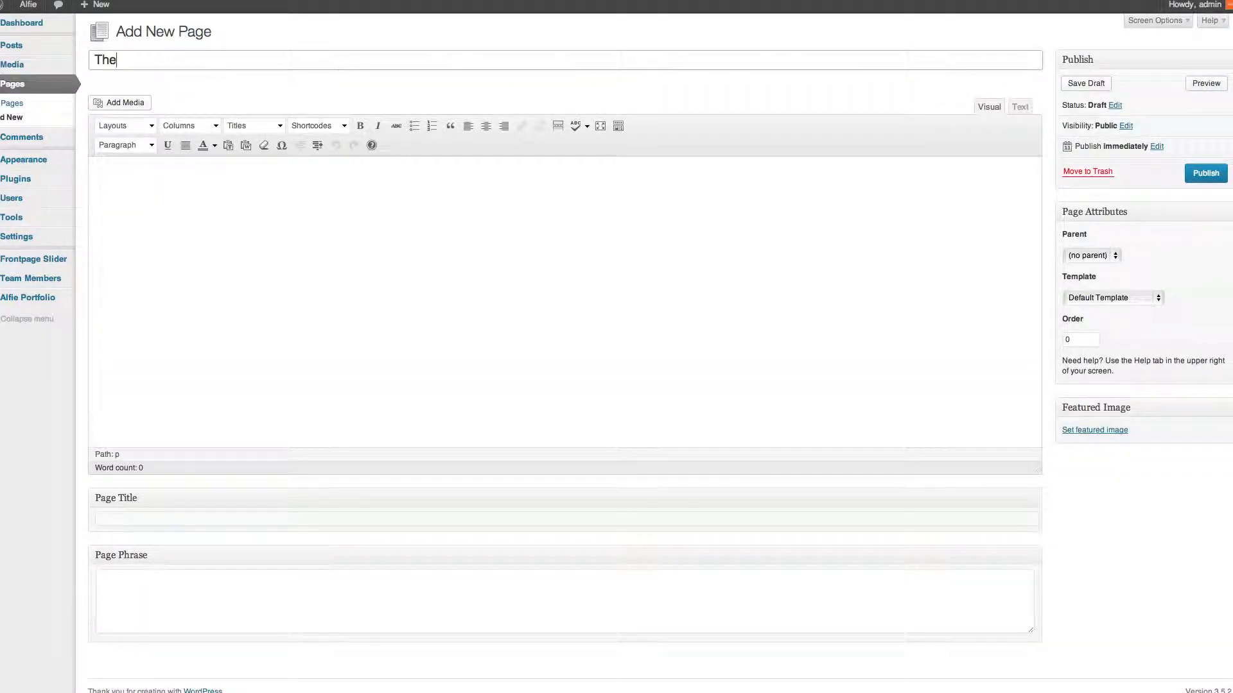
{"action": "type", "text": " Team"}
{"action": "left_click", "coordinate": [186, 520]}
{"action": "type", "text": "Meet"}
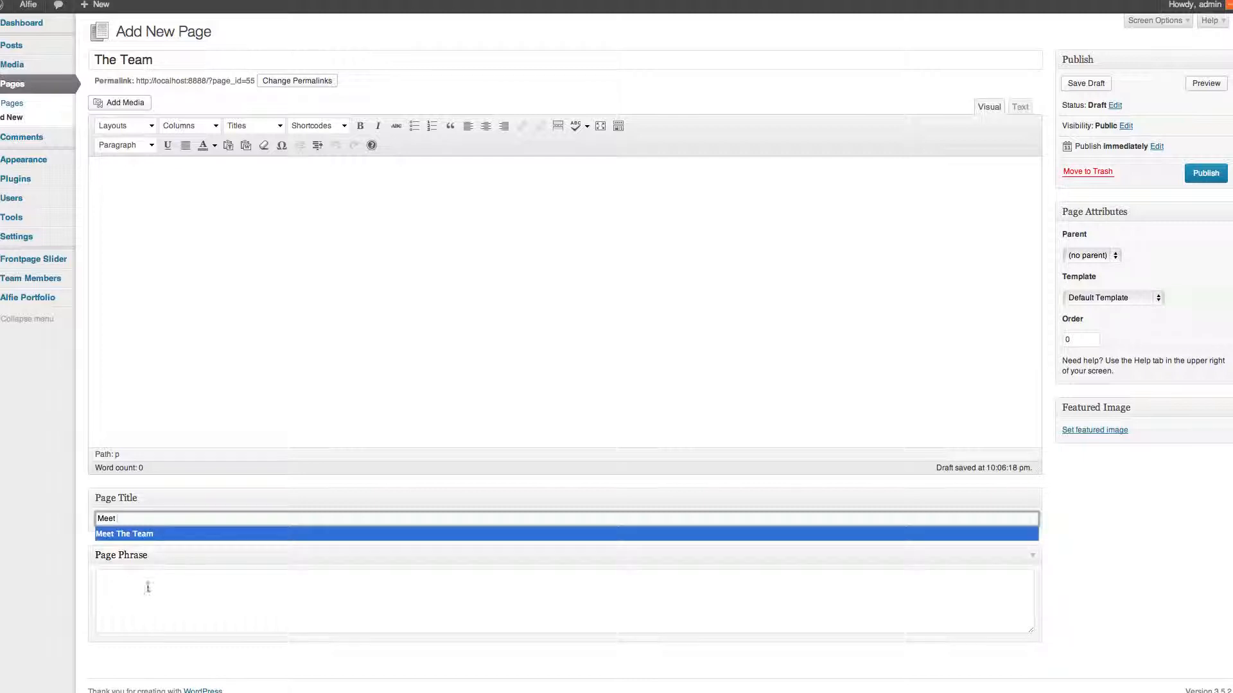
{"action": "left_click", "coordinate": [154, 534]}
{"action": "left_click", "coordinate": [314, 256]}
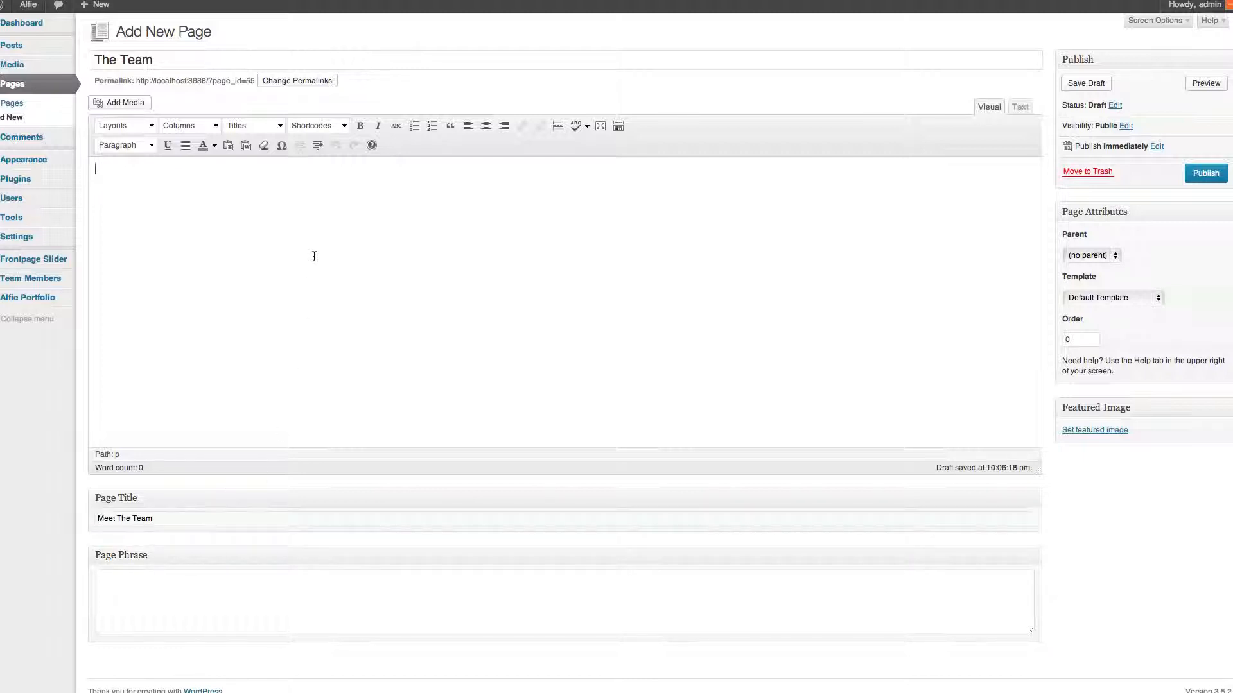
Insert the [pagelayout version="white"] shortcode pair with an empty line between its tags
{"action": "left_click", "coordinate": [132, 126]}
{"action": "left_click", "coordinate": [134, 172]}
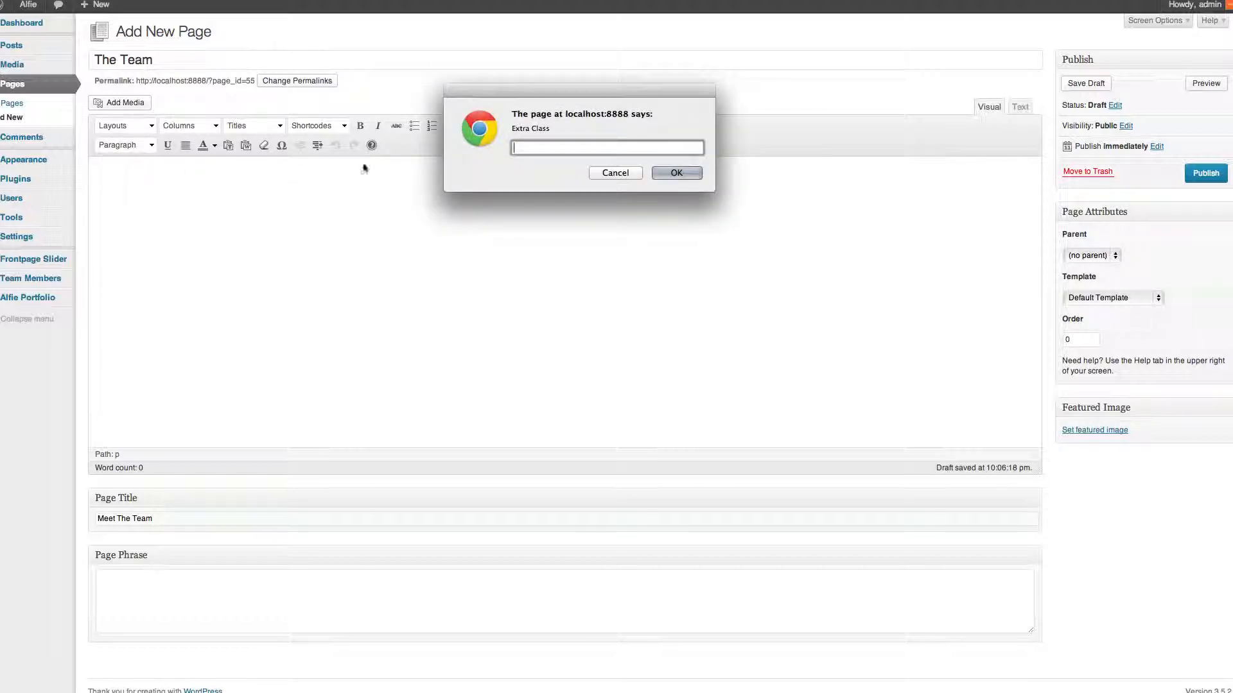
{"action": "key", "text": "Return"}
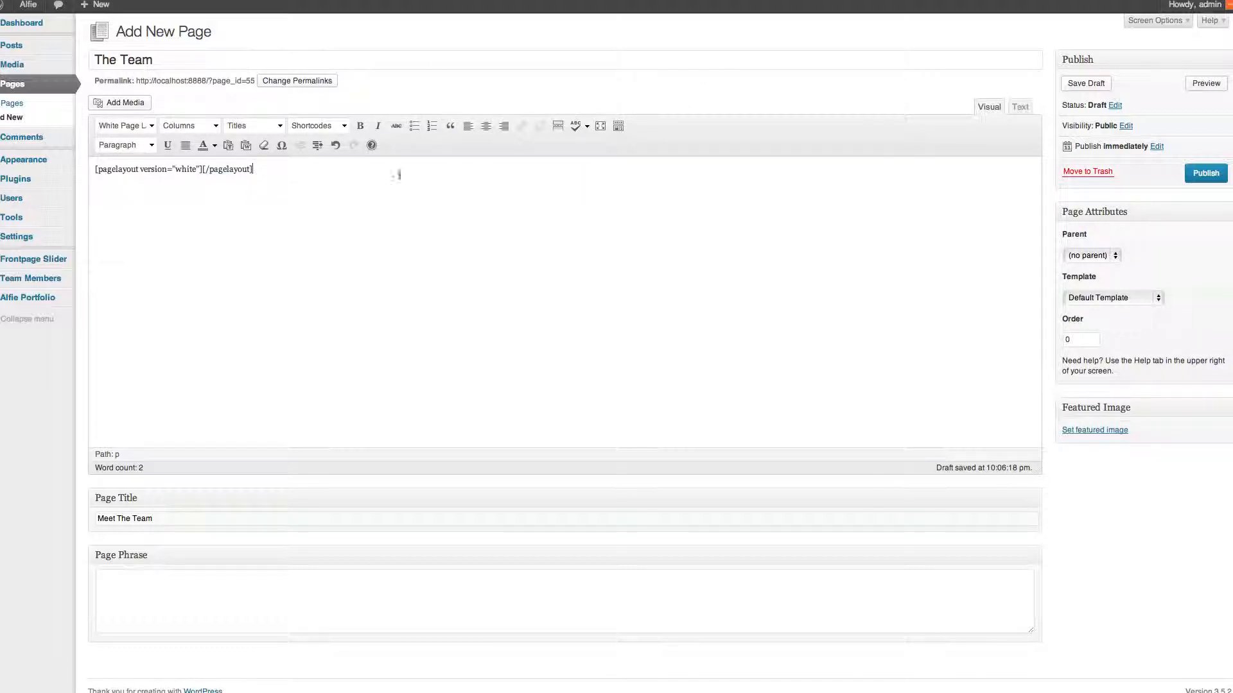
{"action": "left_click", "coordinate": [202, 171]}
{"action": "type", "text": "\\\\"}
{"action": "key", "text": "BackSpace"}
{"action": "key", "text": "BackSpace"}
{"action": "key", "text": "Return"}
{"action": "key", "text": "Return"}
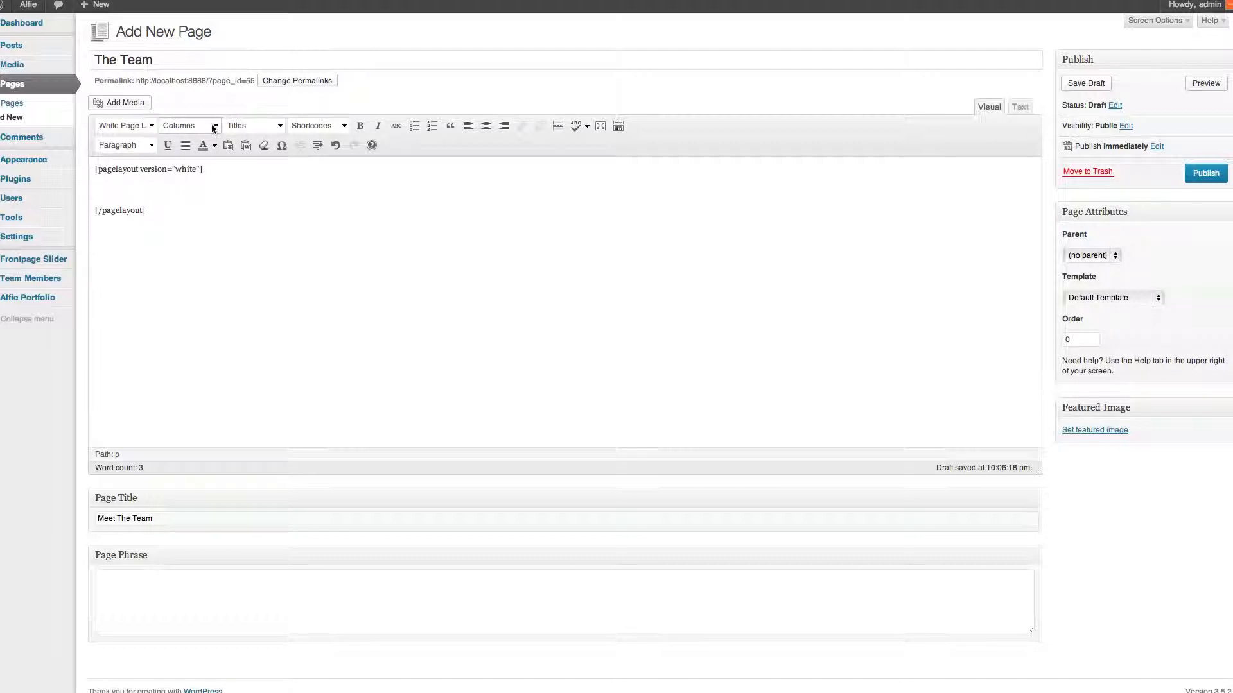
Insert a [row] shortcode pair into the layout and open an empty line inside it
{"action": "left_click", "coordinate": [214, 126]}
{"action": "scroll", "coordinate": [218, 216], "scroll_direction": "down", "scroll_amount": 3}
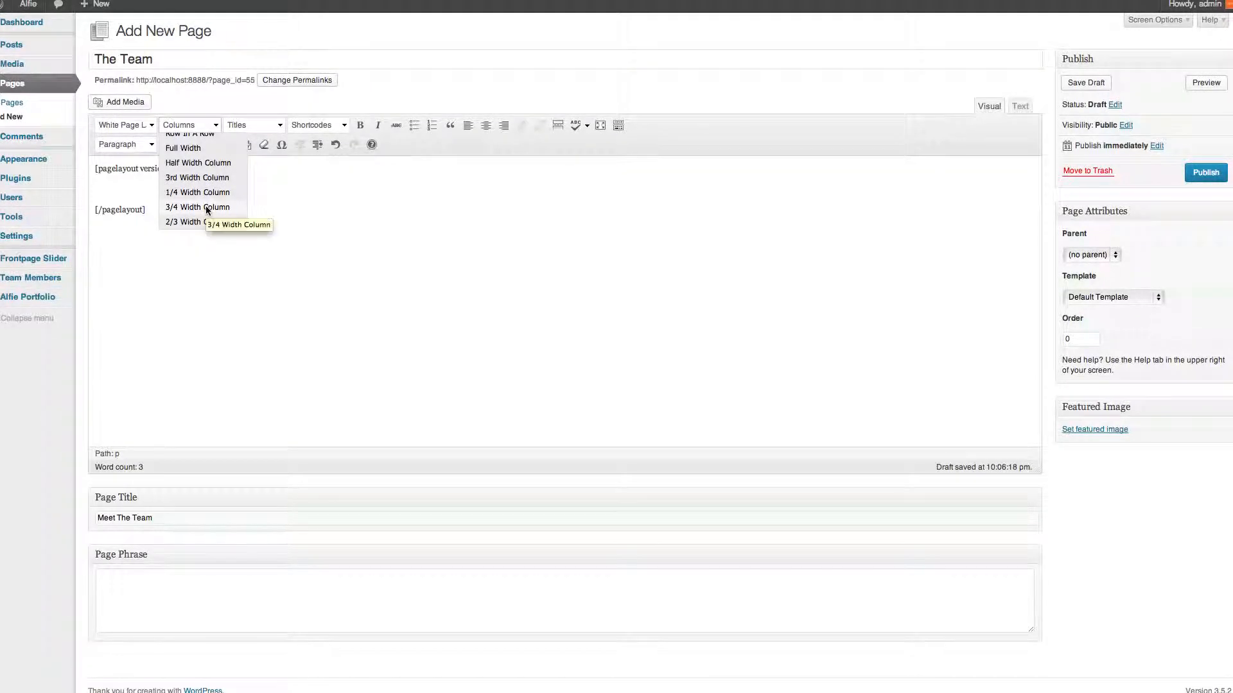
{"action": "scroll", "coordinate": [206, 210], "scroll_direction": "up", "scroll_amount": 3}
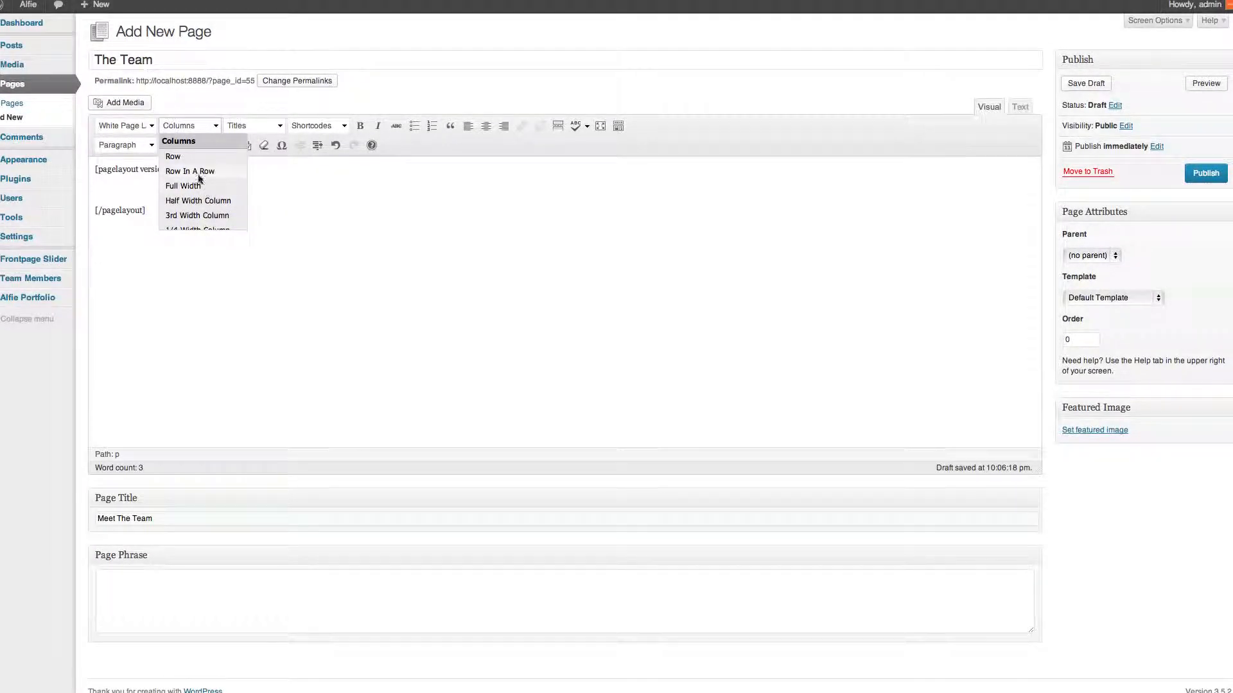
{"action": "left_click", "coordinate": [191, 156]}
{"action": "key", "text": "Return"}
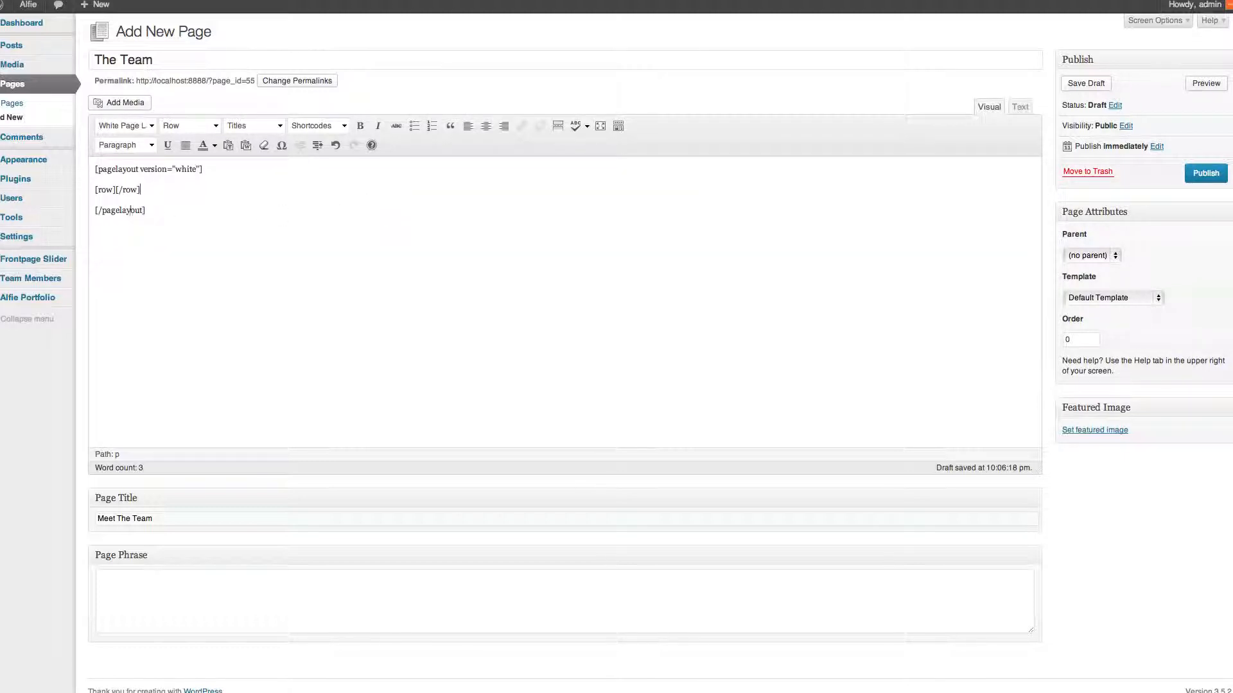
{"action": "left_click", "coordinate": [116, 190]}
{"action": "key", "text": "Return"}
{"action": "key", "text": "Return"}
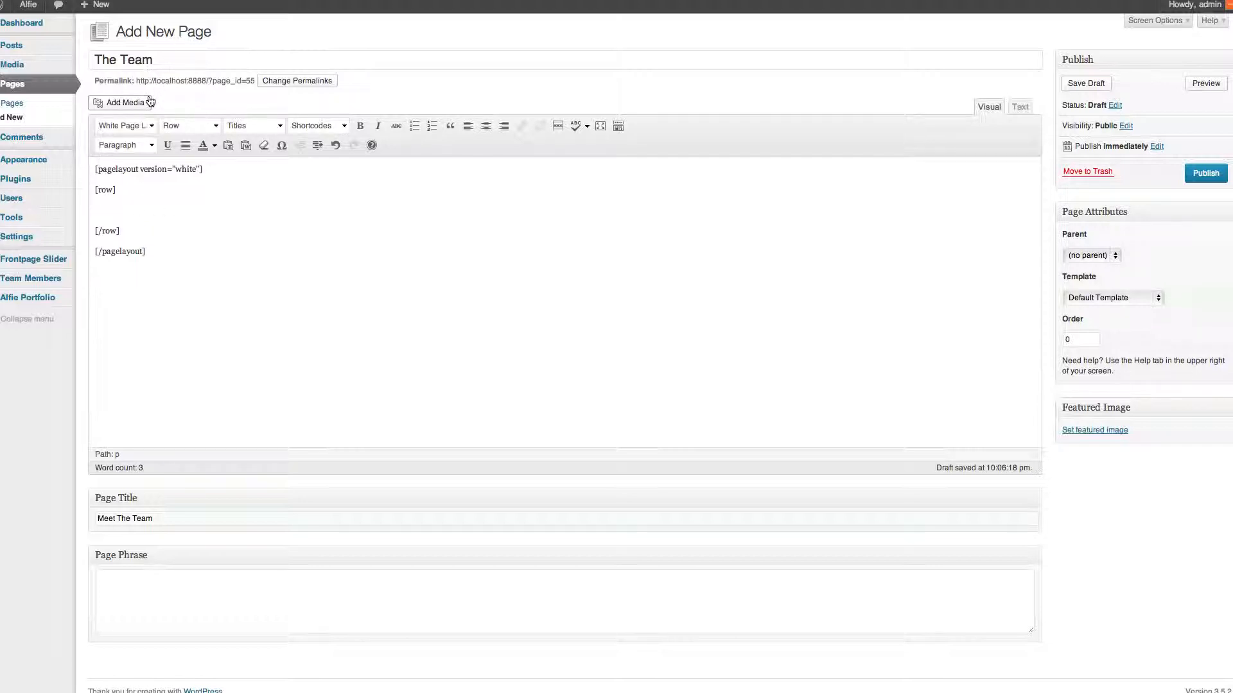
Add a Half Width Column, duplicate it as a second column, and open the first for content
{"action": "left_click", "coordinate": [186, 126]}
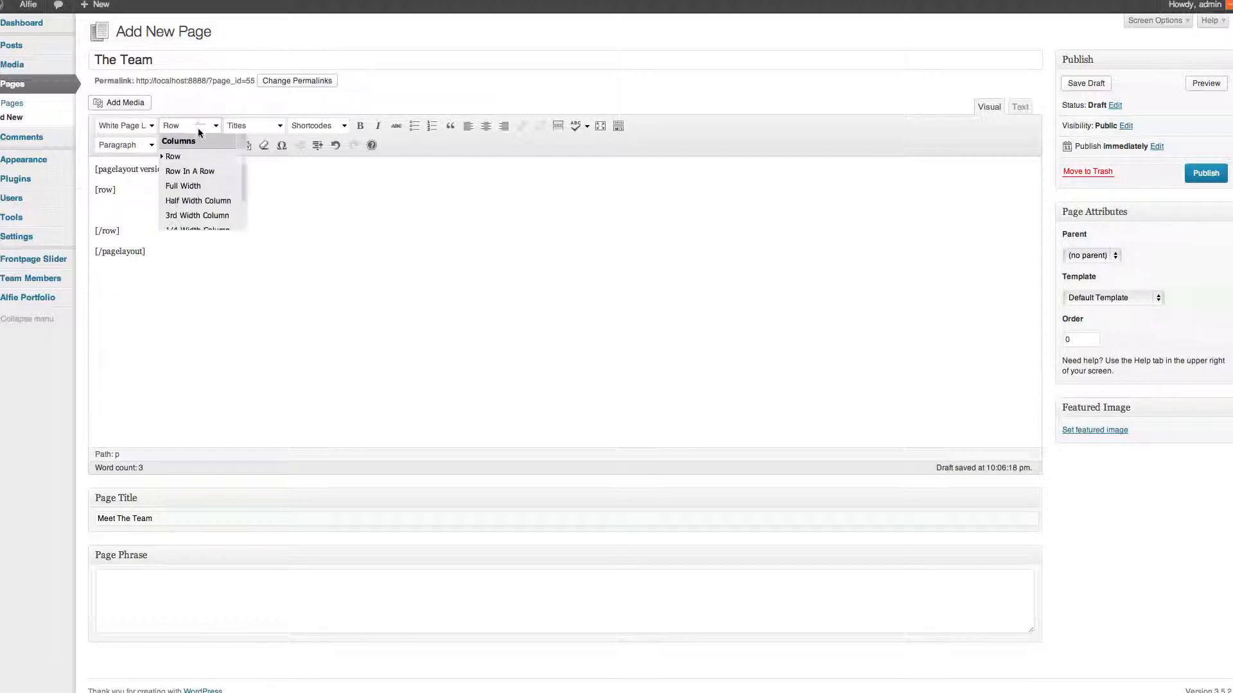
{"action": "left_click", "coordinate": [198, 198]}
{"action": "key", "text": "Return"}
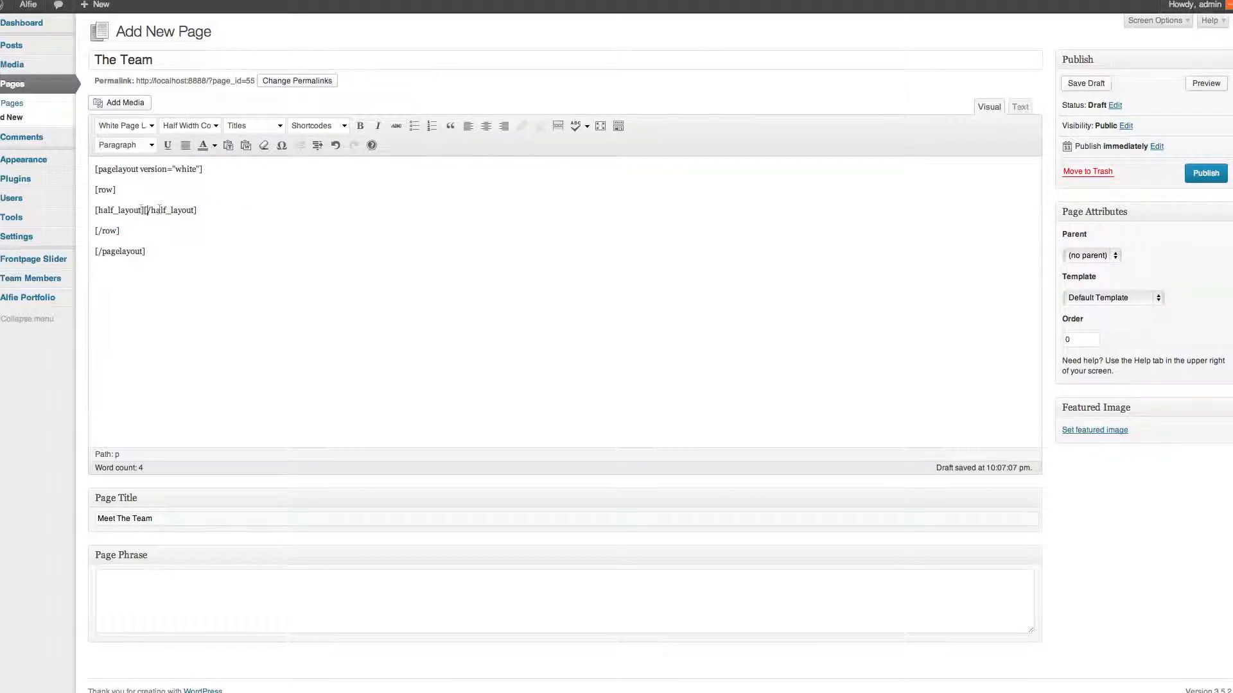
{"action": "left_click_drag", "start_coordinate": [197, 210], "coordinate": [95, 204]}
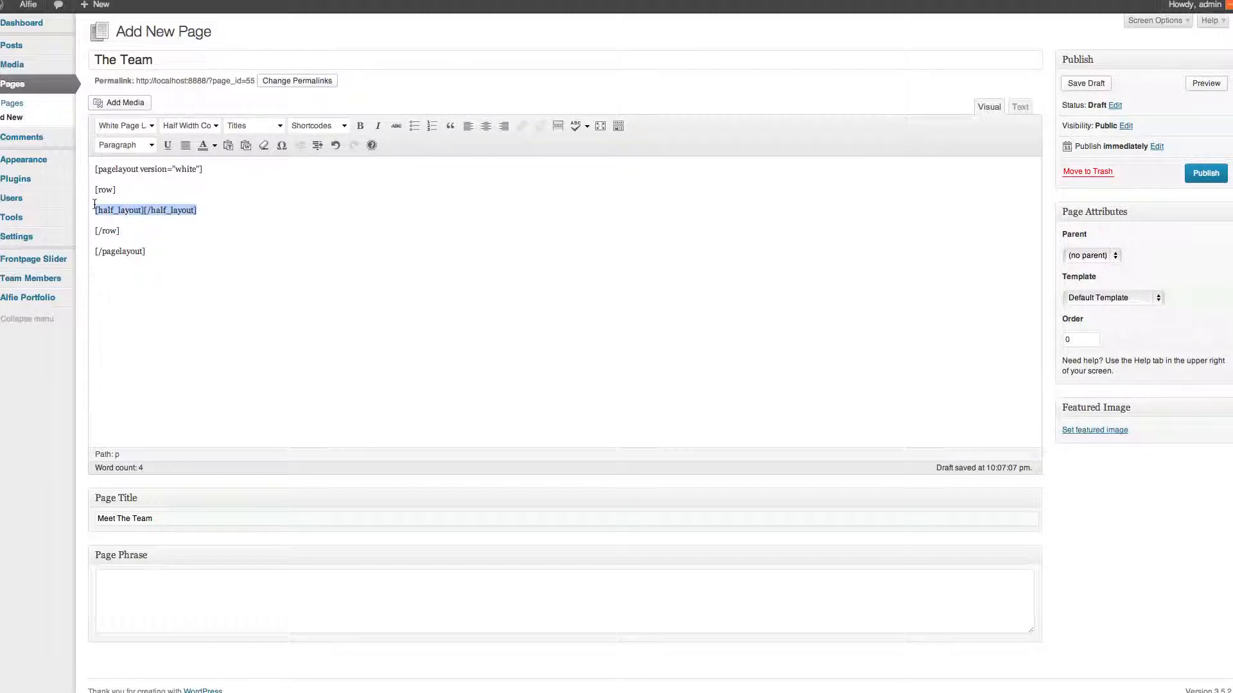
{"action": "key", "text": "ctrl+c"}
{"action": "key", "text": "End"}
{"action": "key", "text": "Return"}
{"action": "key", "text": "ctrl+v"}
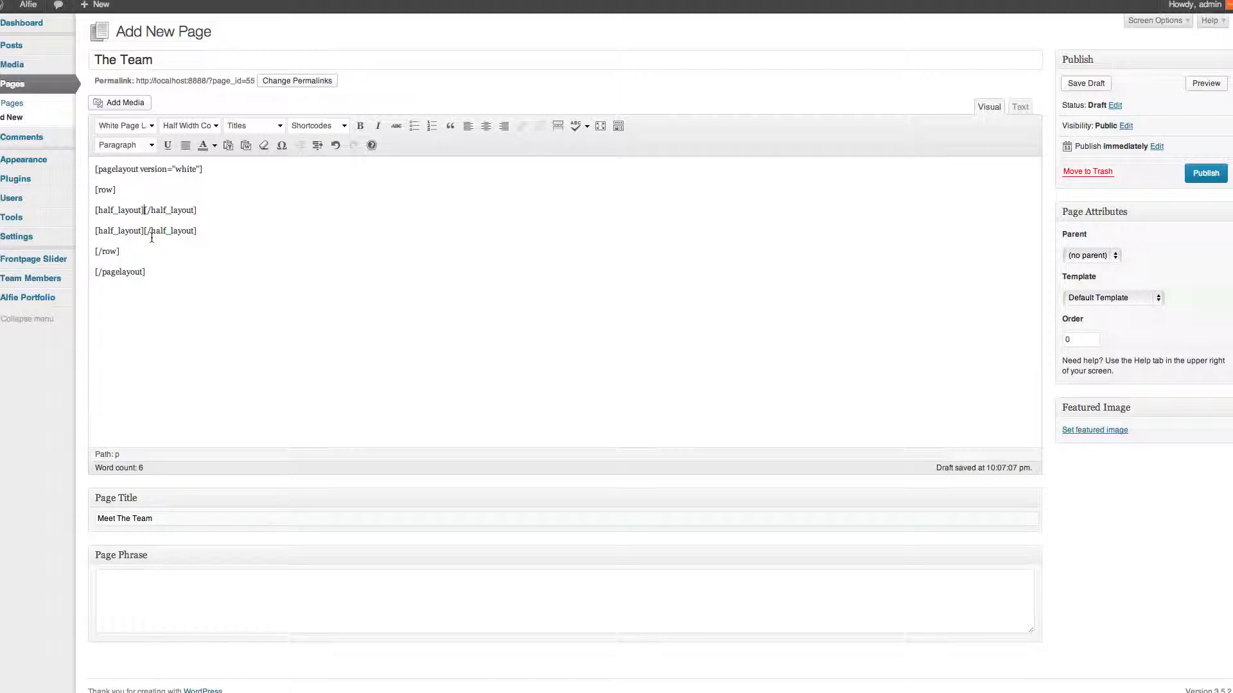
{"action": "key", "text": "Return"}
{"action": "key", "text": "Return"}
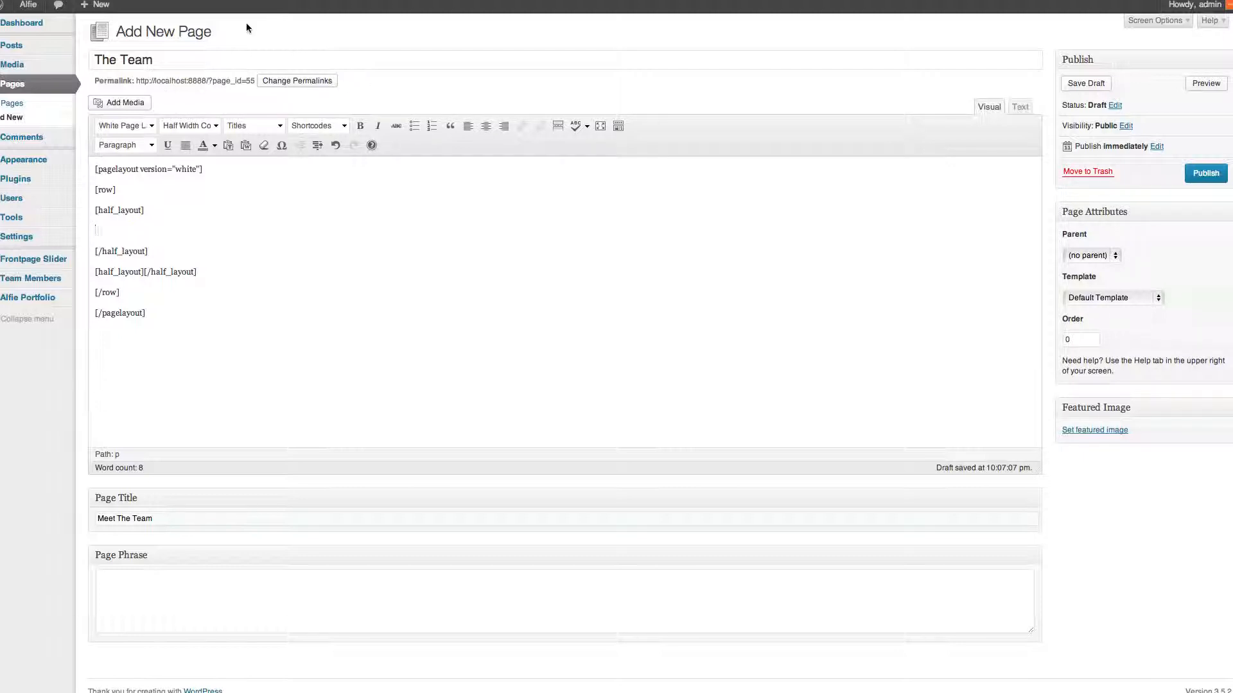
Upload ceo.jpg and insert it at full size with Link To set to None
{"action": "left_click", "coordinate": [131, 106]}
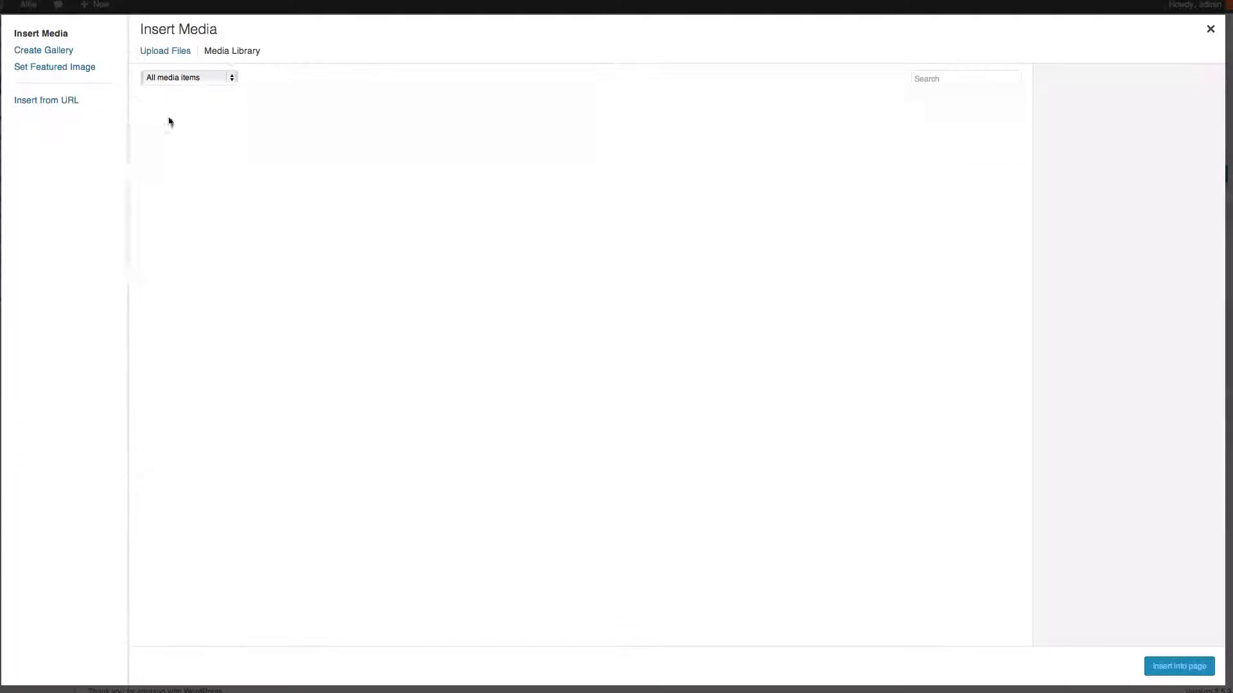
{"action": "left_click_drag", "start_coordinate": [4, 469], "coordinate": [443, 445]}
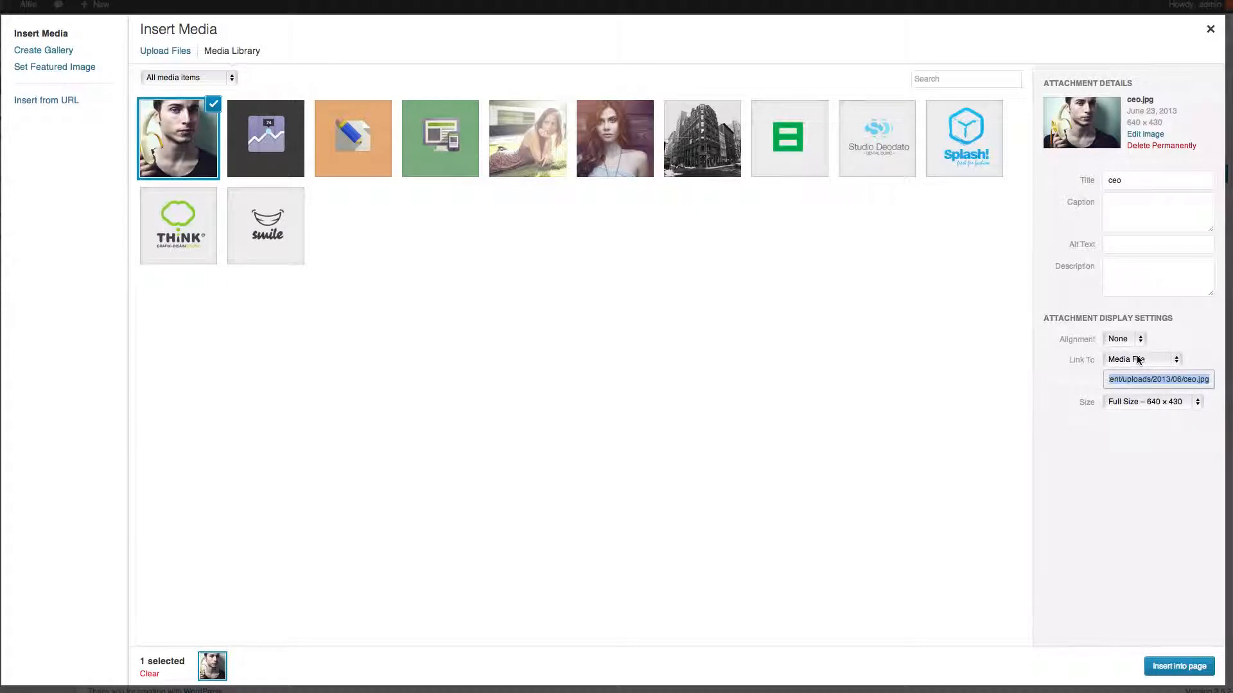
{"action": "left_click", "coordinate": [1138, 360]}
{"action": "left_click", "coordinate": [1136, 382]}
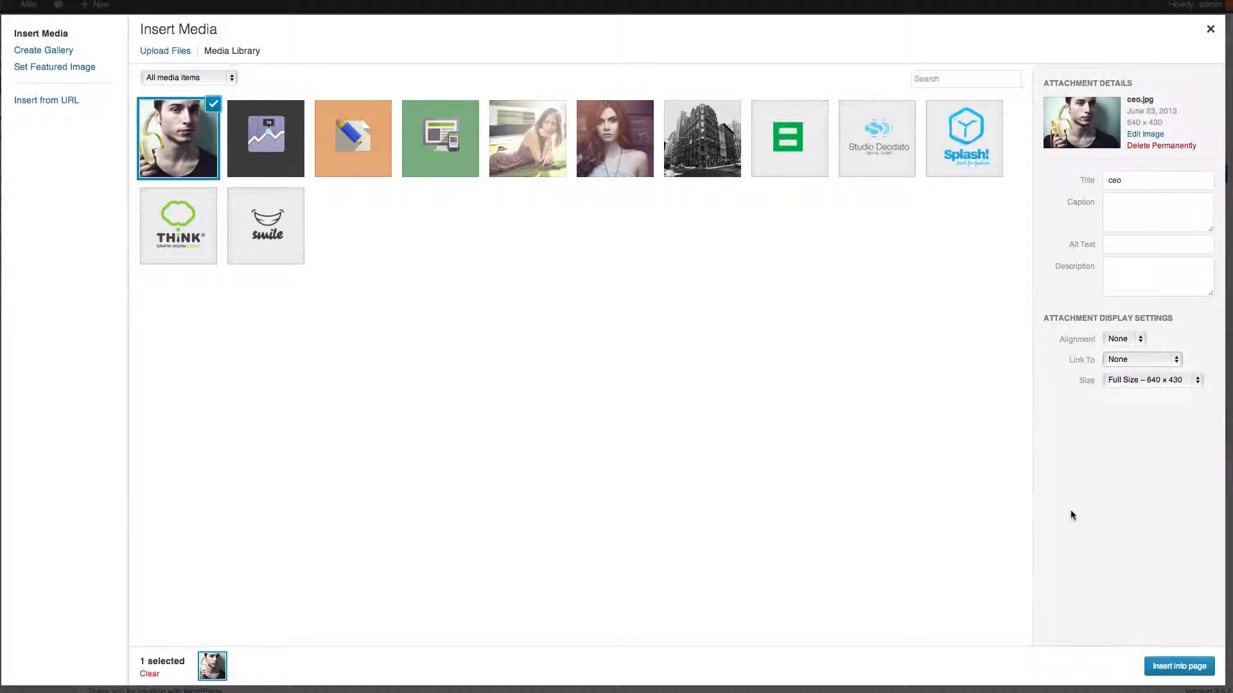
{"action": "left_click", "coordinate": [1178, 668]}
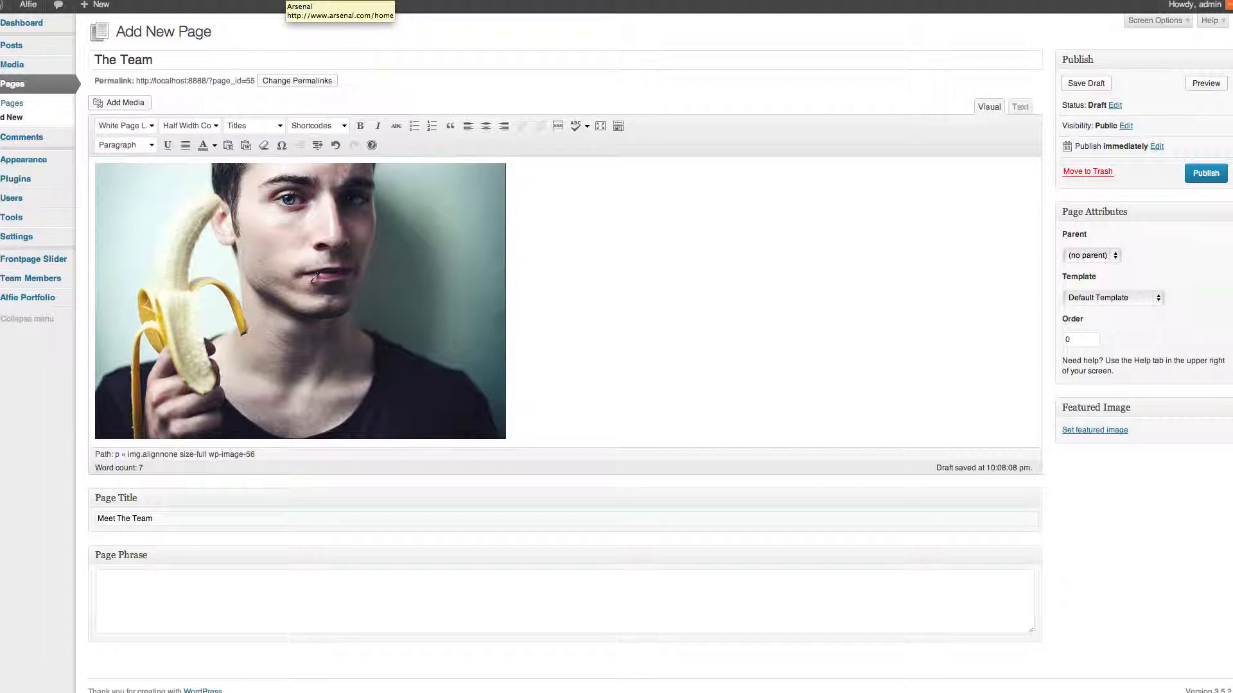
Append 'fullwidthimage' to the portrait's CSS Class in Advanced Settings and update the image
{"action": "left_click", "coordinate": [199, 239]}
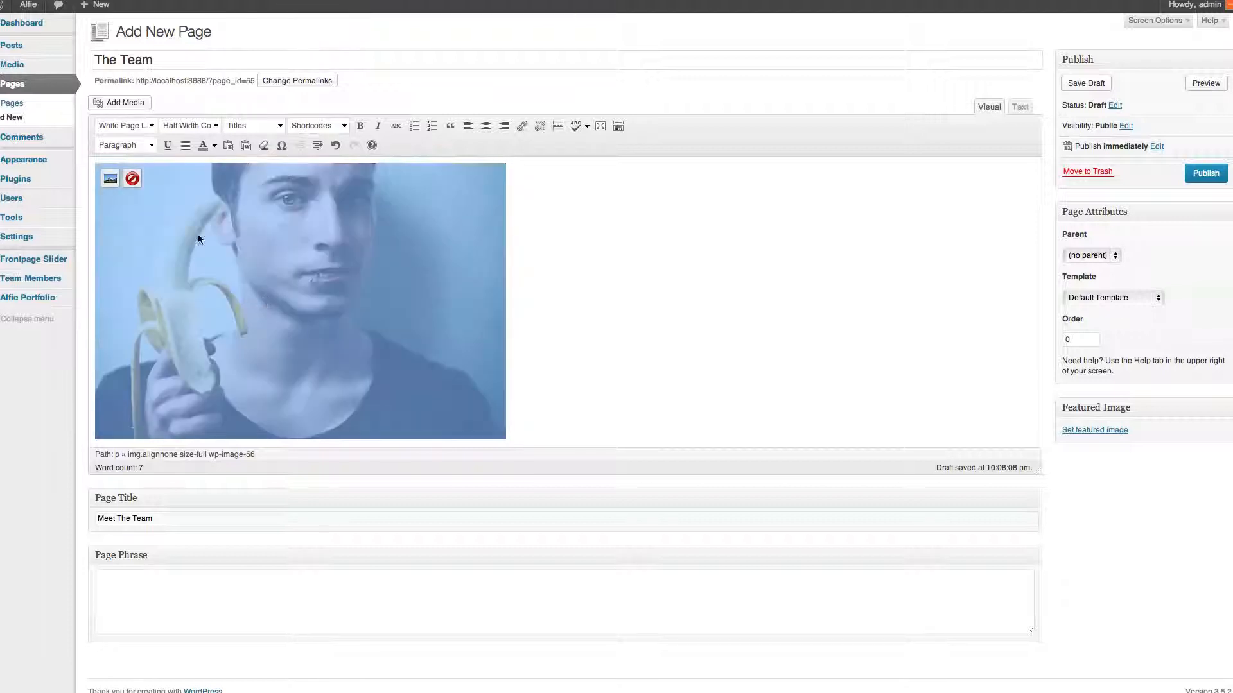
{"action": "left_click", "coordinate": [111, 179]}
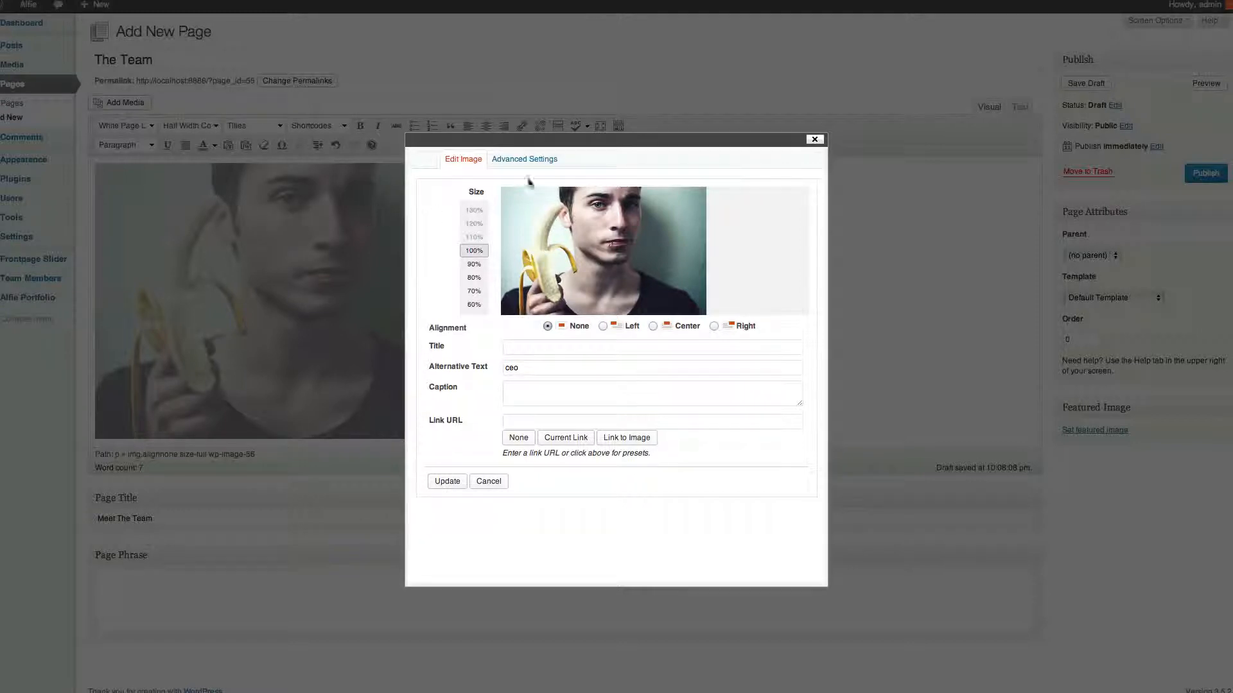
{"action": "left_click", "coordinate": [550, 159]}
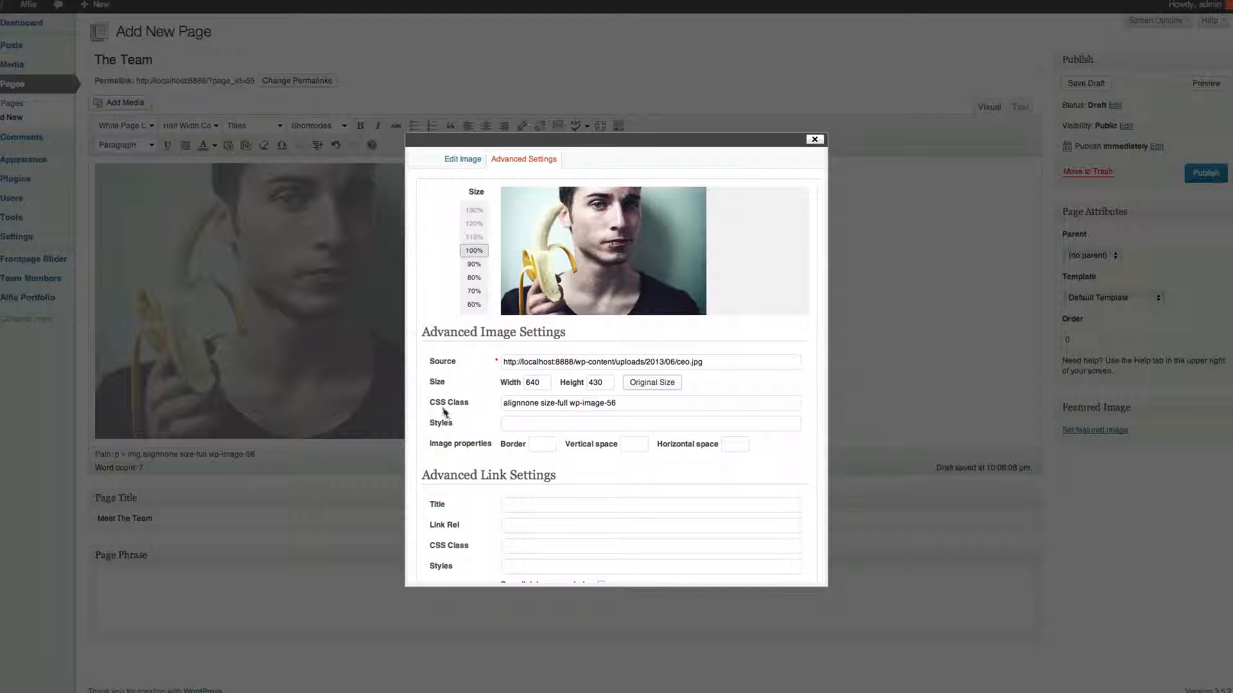
{"action": "left_click", "coordinate": [638, 404]}
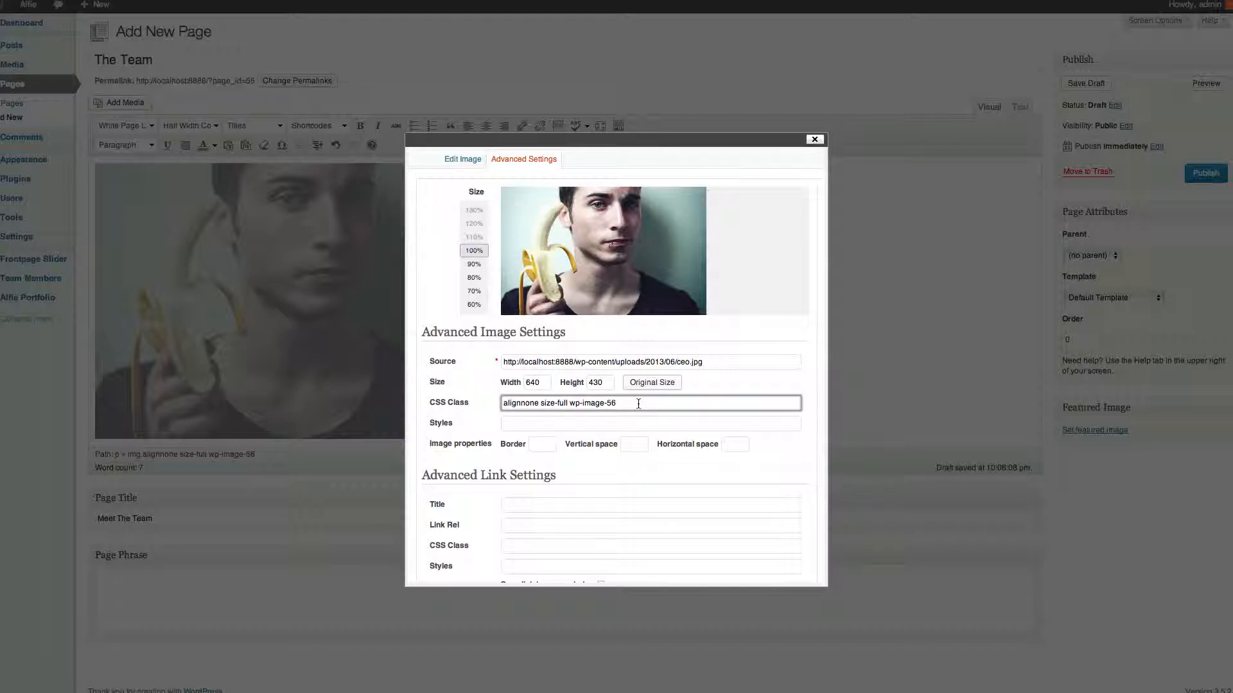
{"action": "type", "text": "fullwidthimage"}
{"action": "key", "text": "Return"}
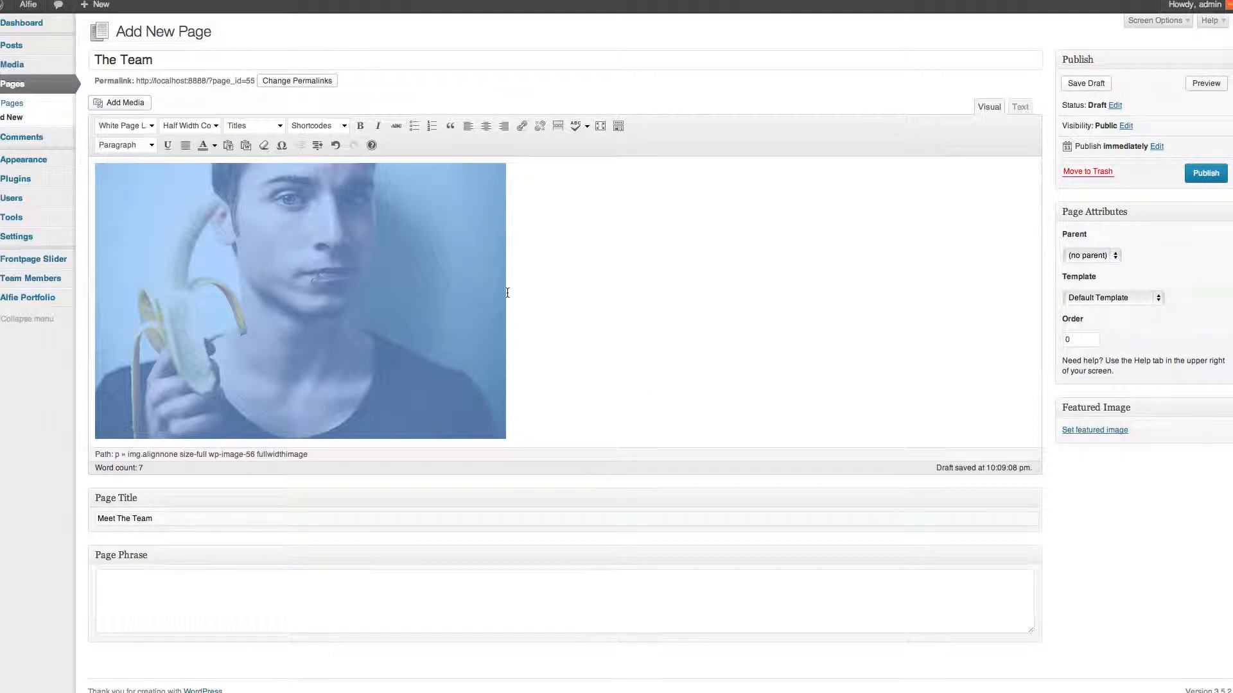
Type the team member's full name on a new line inside the second [half_layout] block, then select it
{"action": "scroll", "coordinate": [507, 293], "scroll_direction": "down", "scroll_amount": 3}
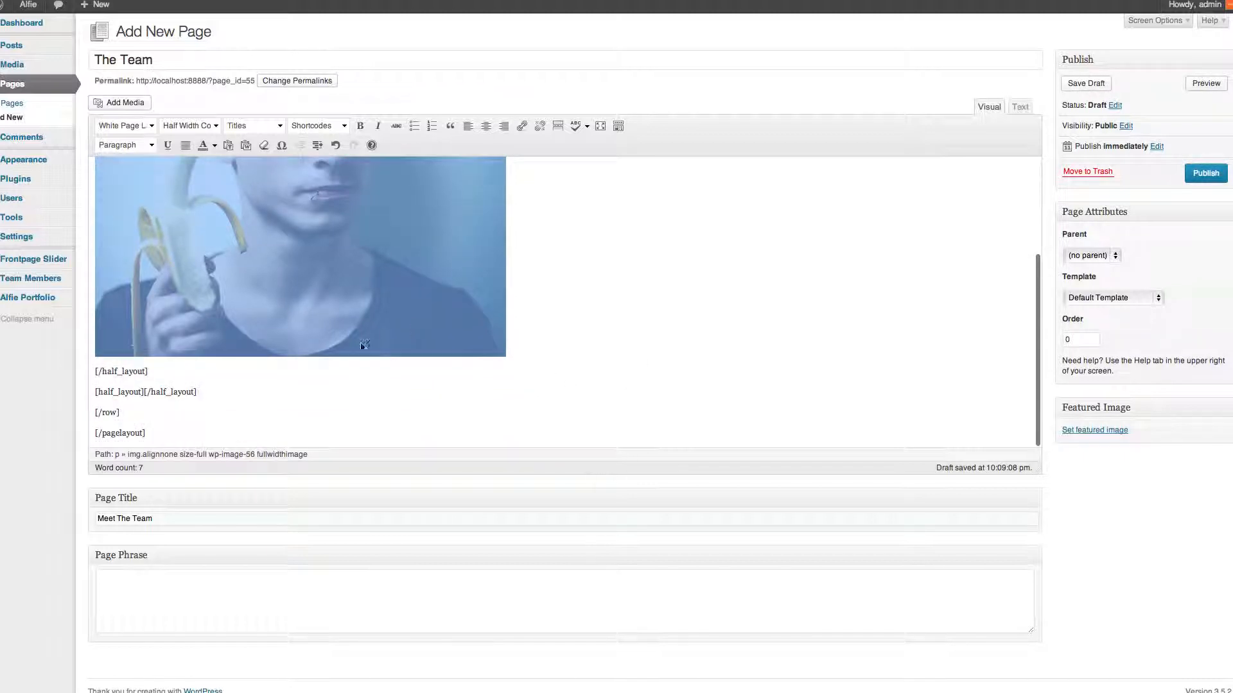
{"action": "left_click", "coordinate": [145, 391]}
{"action": "key", "text": "Return"}
{"action": "key", "text": "Return"}
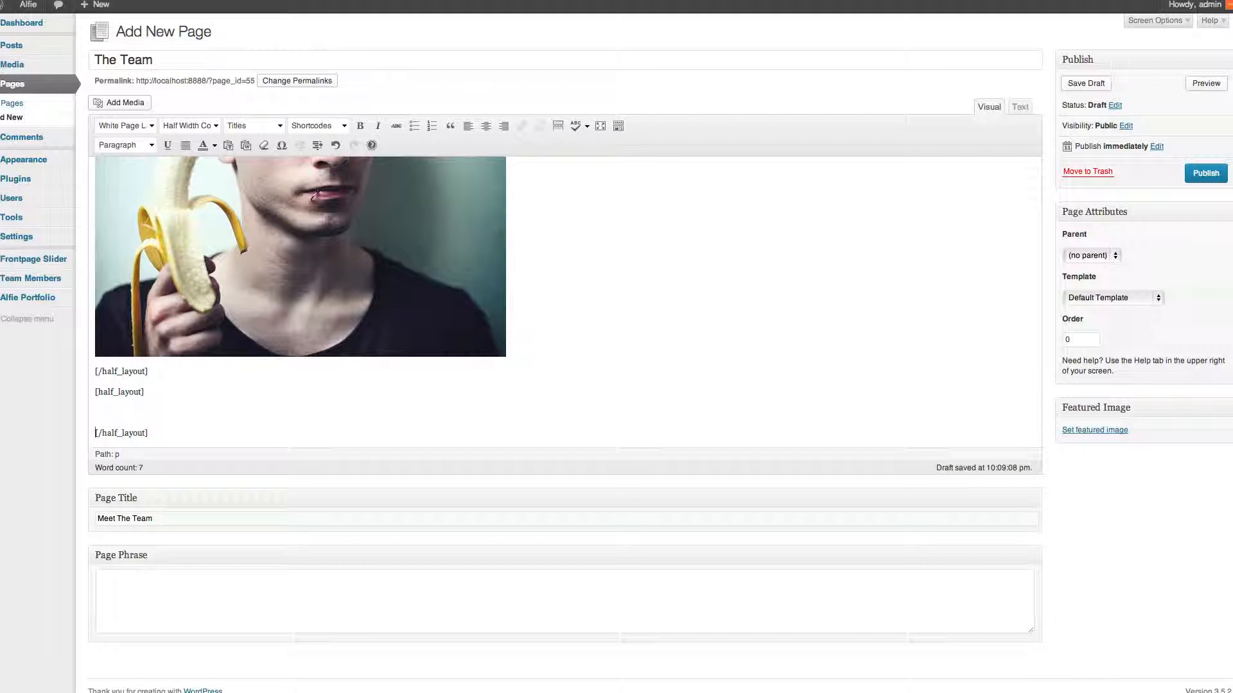
{"action": "left_click", "coordinate": [146, 412]}
{"action": "type", "text": "Thomas Mizfield"}
{"action": "left_click_drag", "start_coordinate": [166, 413], "coordinate": [58, 416]}
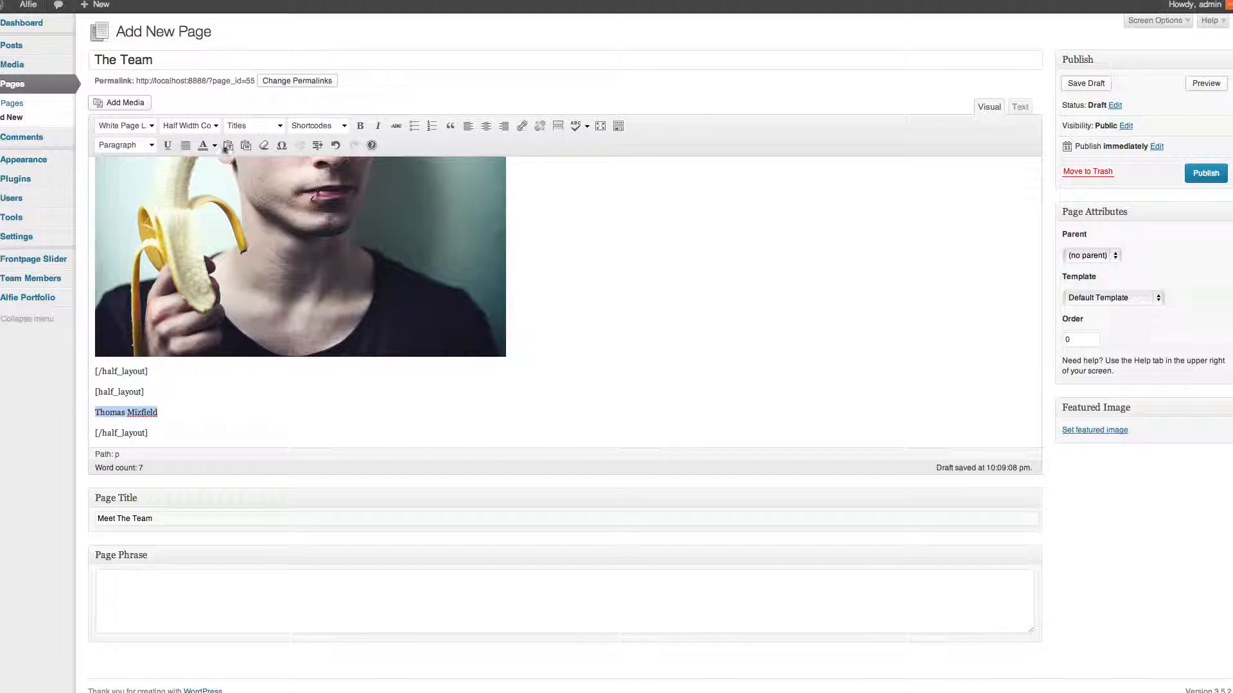
Format the member's name as a Small Title and start a new line below it
{"action": "left_click", "coordinate": [252, 126]}
{"action": "left_click", "coordinate": [250, 185]}
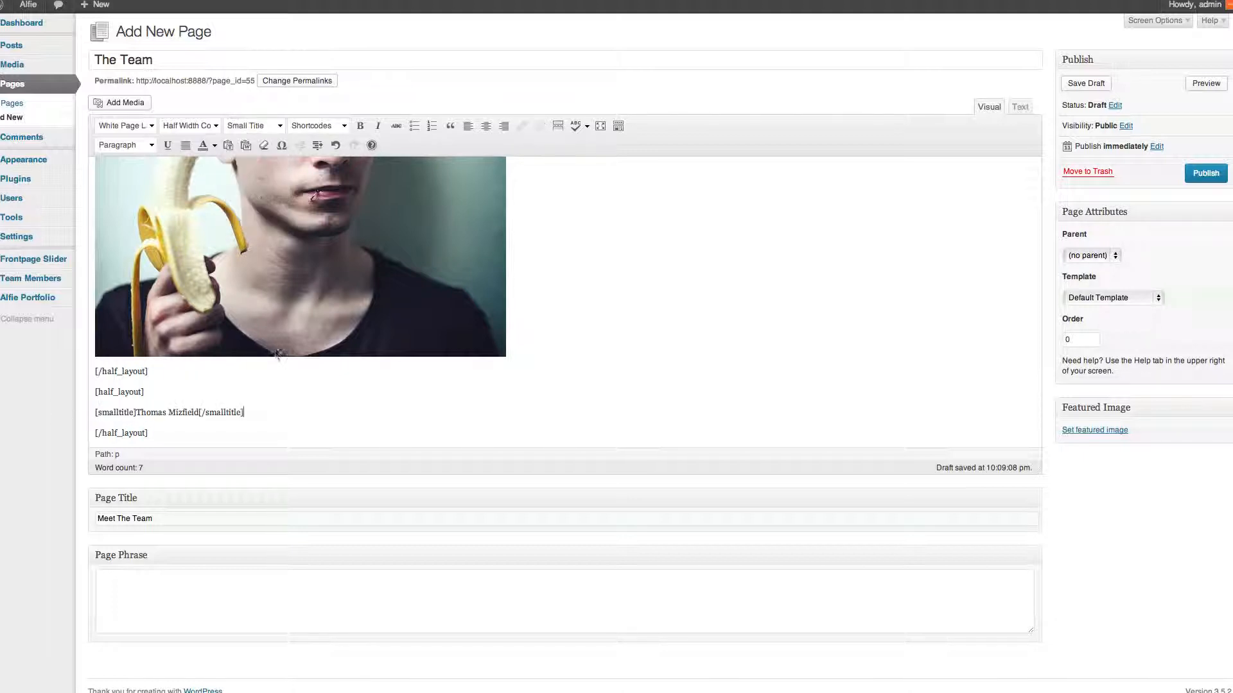
{"action": "key", "text": "Return"}
Type 'CEO / Founder' beneath the name and apply the H3 Title style to it
{"action": "type", "text": "CEO / Founder"}
{"action": "left_click_drag", "start_coordinate": [154, 432], "coordinate": [66, 431]}
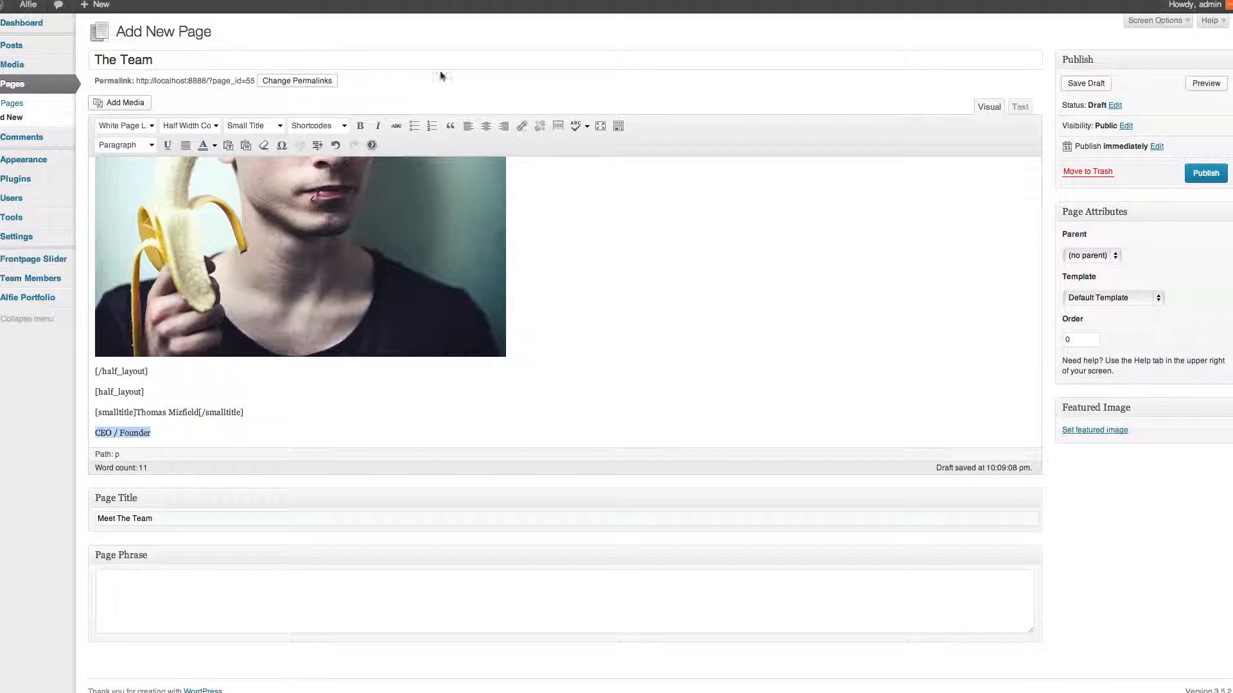
{"action": "left_click", "coordinate": [266, 122]}
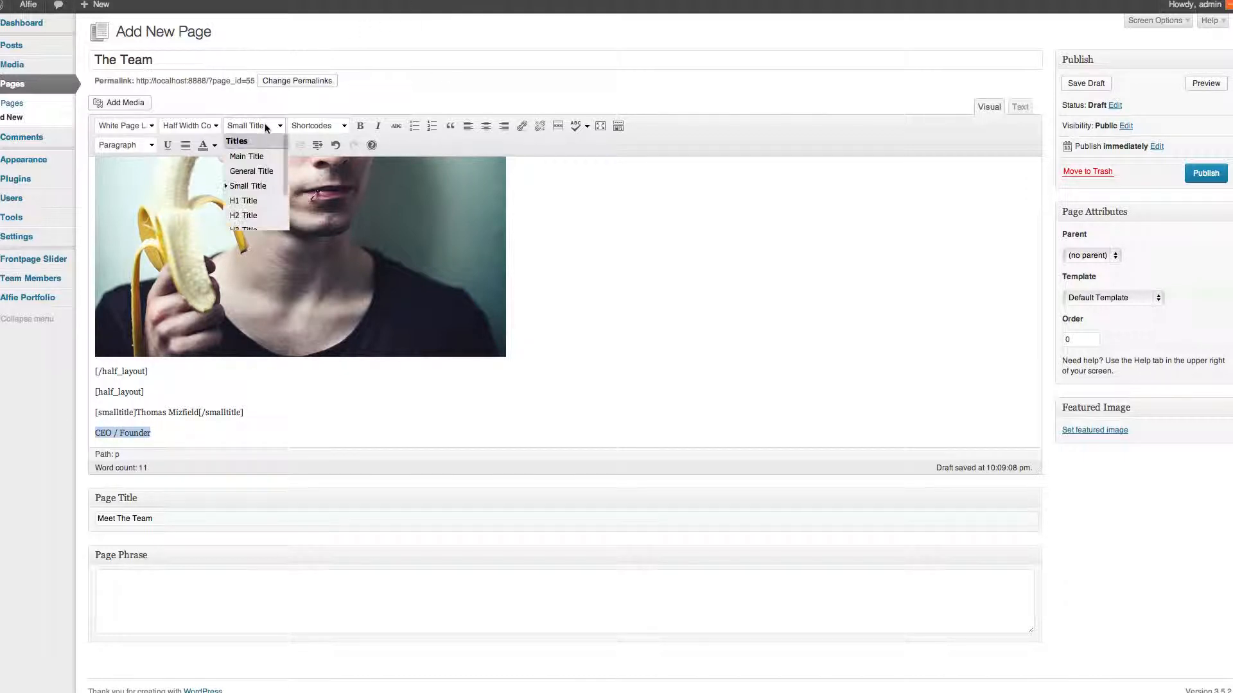
{"action": "left_click", "coordinate": [259, 204]}
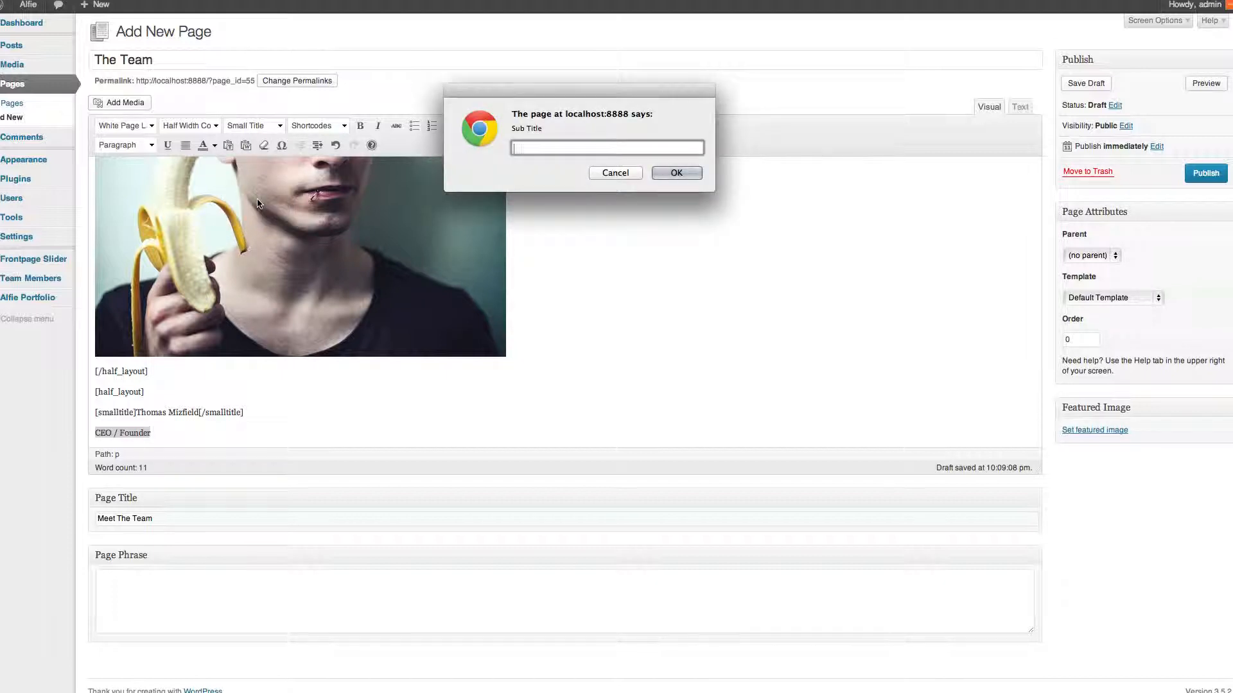
Confirm the CEO / Founder H3 heading, paste two lorem ipsum bio paragraphs, and publish the page
{"action": "key", "text": "Return"}
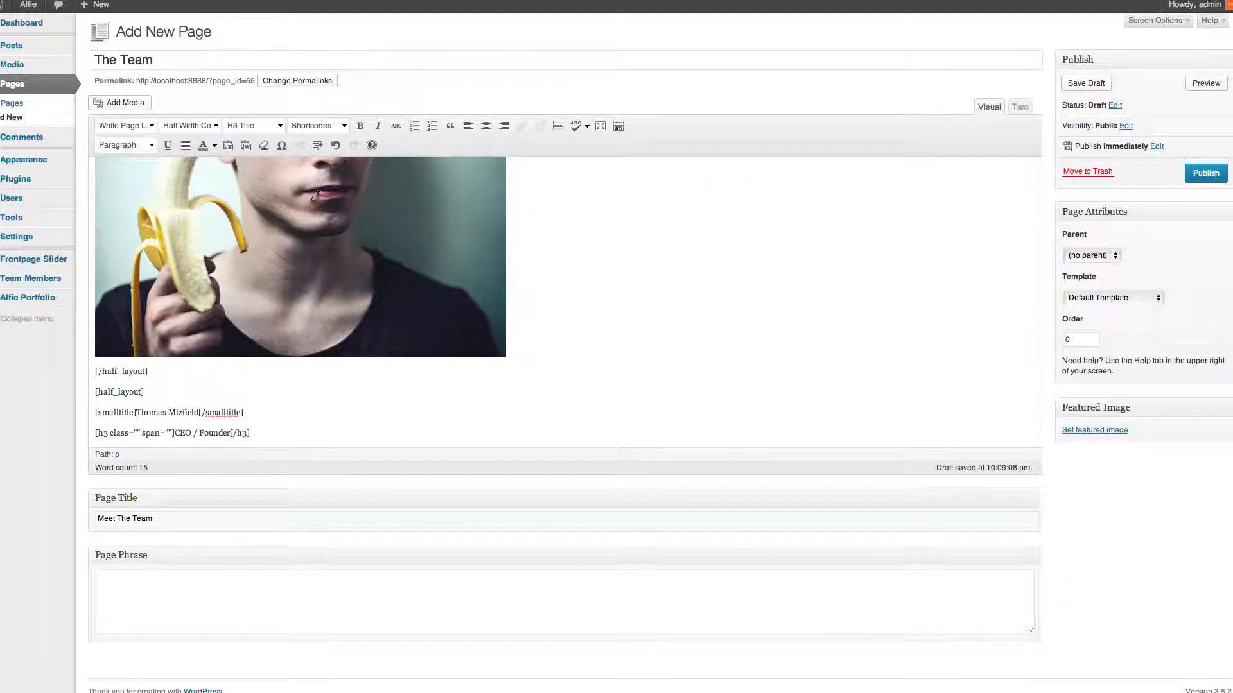
{"action": "key", "text": "Return"}
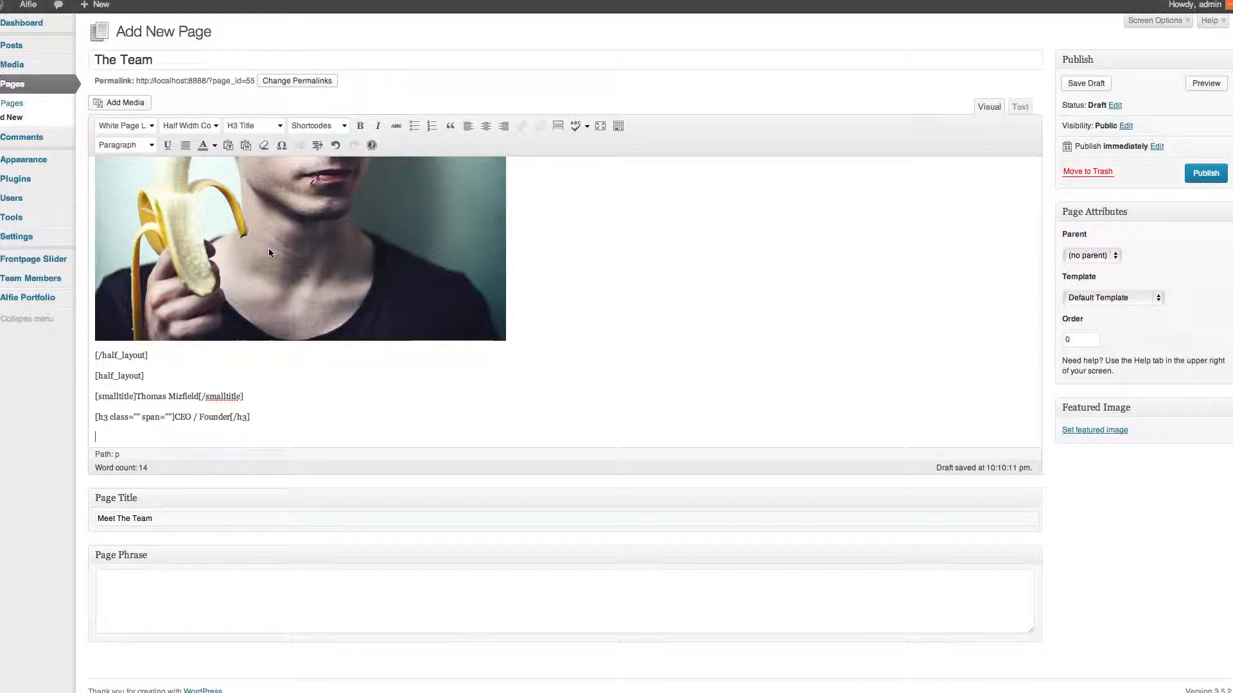
{"action": "type", "text": "Sed ut perspiciatis unde omnis iste natus error sit voluptatem accusantium doloremque laudantium, totam rem aperiam, eaque ipsa quae ab illo inventore veritatis et quasi architecto beatae vitae dicta sunt explicabo. Nemo enim ipsam voluptatem quia voluptas sit aspernatur aut odit aut fugit, sed quia consequuntur magni dolores eos qui ratione voluptatem sequi nesciunt."}
{"action": "key", "text": "Return"}
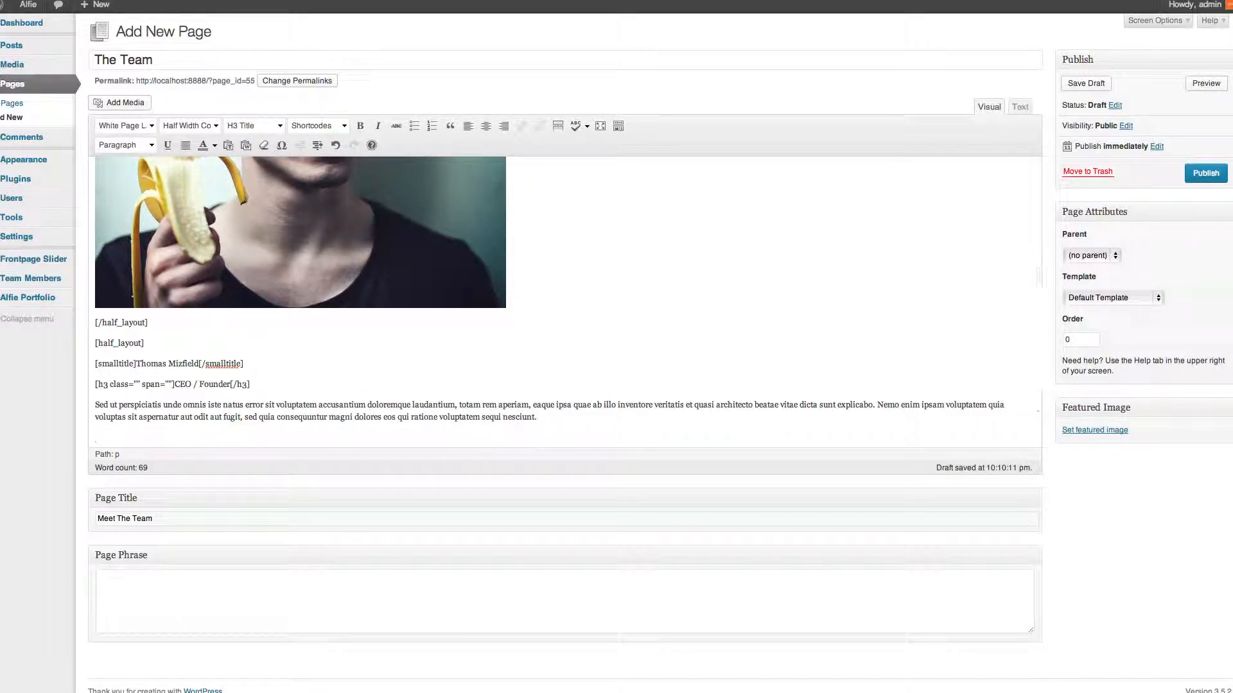
{"action": "type", "text": "Neque porro quisquam est, qui dolorem ipsum quia dolor sit amet, consectetur, adipisci velit, sed quia non numquam eius modi tempora incidunt ut labore et dolore magnam aliquam quaerat voluptatem. Ut enim ad minima veniam, quis nostrum exercitationem ullam corporis suscipit laboriosam, nisi ut aliquid ex ea commodi consequatur? Quis autem vel eum iure reprehenderit qui in ea voluptate velit esse quam nihil molestiae consequatur, vel illum qui dolorem eum fugiat quo voluptas nulla pariatur?"}
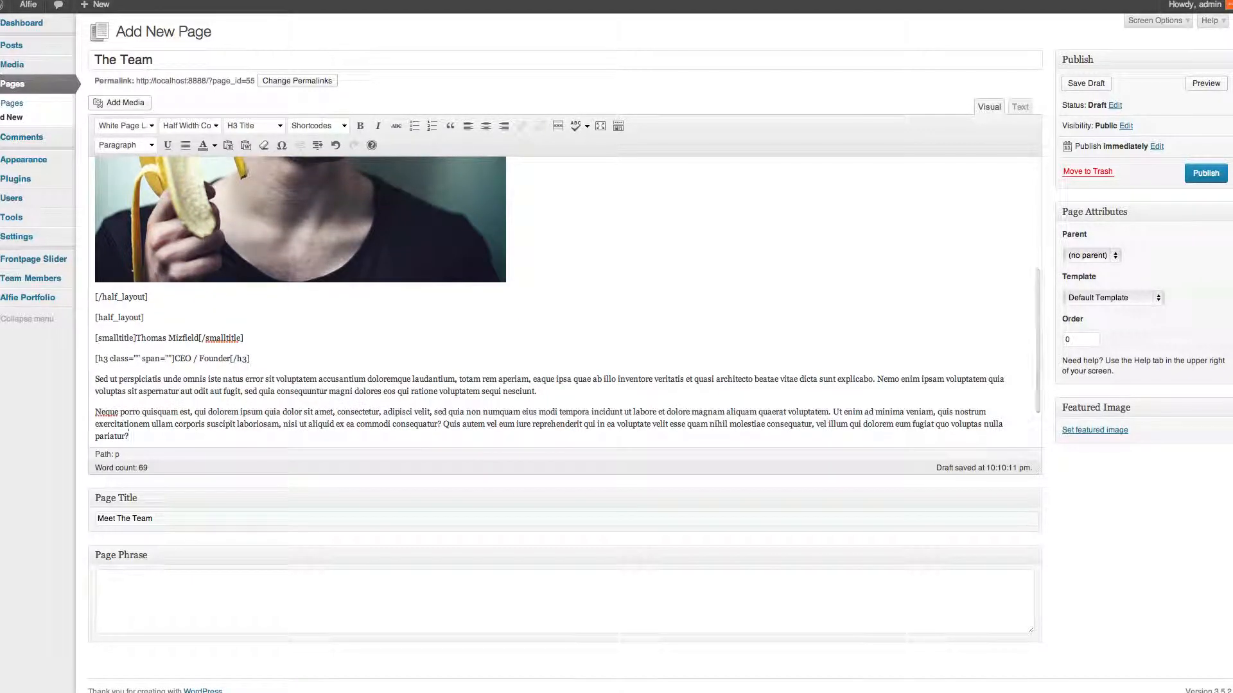
{"action": "scroll", "coordinate": [549, 344], "scroll_direction": "down", "scroll_amount": 2}
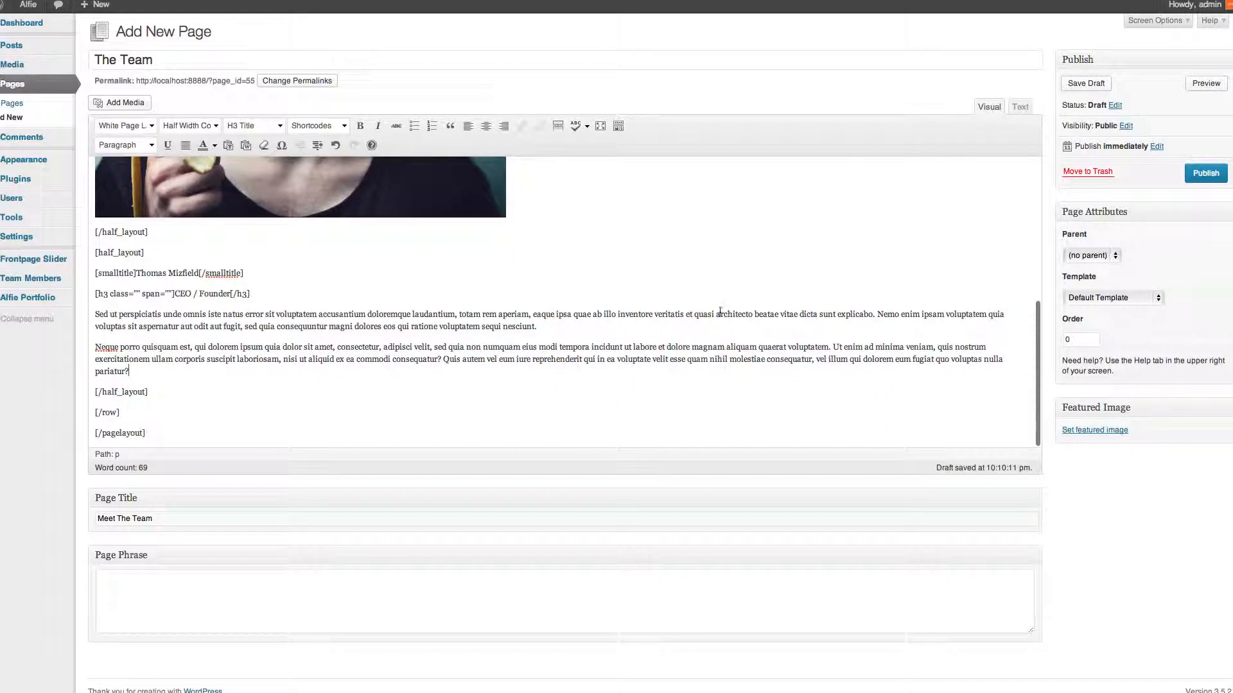
{"action": "left_click", "coordinate": [1206, 173]}
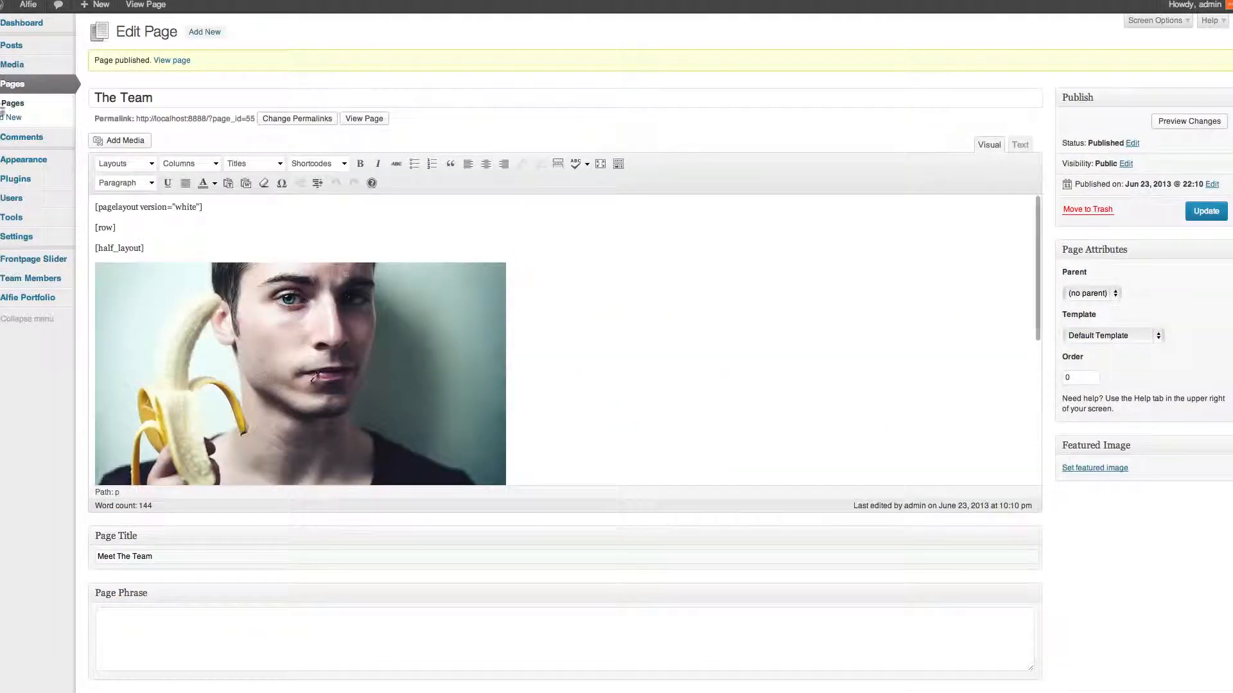
Add The Team to the main menu nested under Pages and save the menu
{"action": "mouse_move", "coordinate": [26, 159]}
{"action": "left_click", "coordinate": [113, 186]}
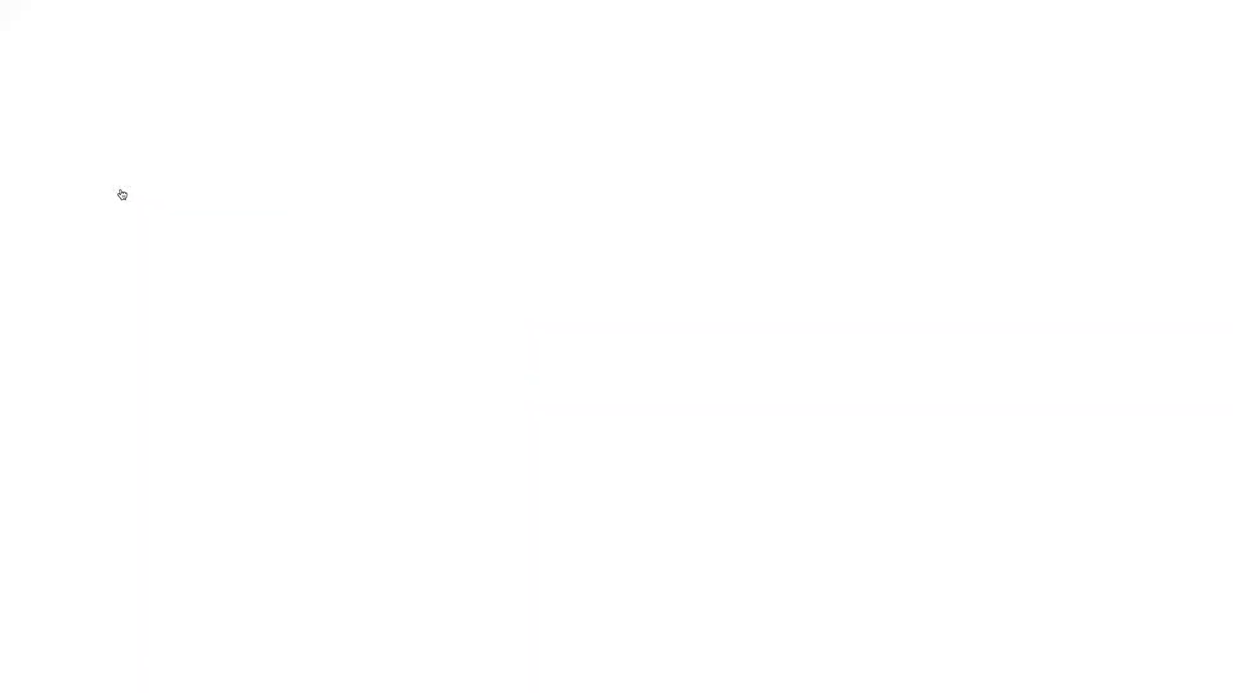
{"action": "left_click", "coordinate": [107, 352]}
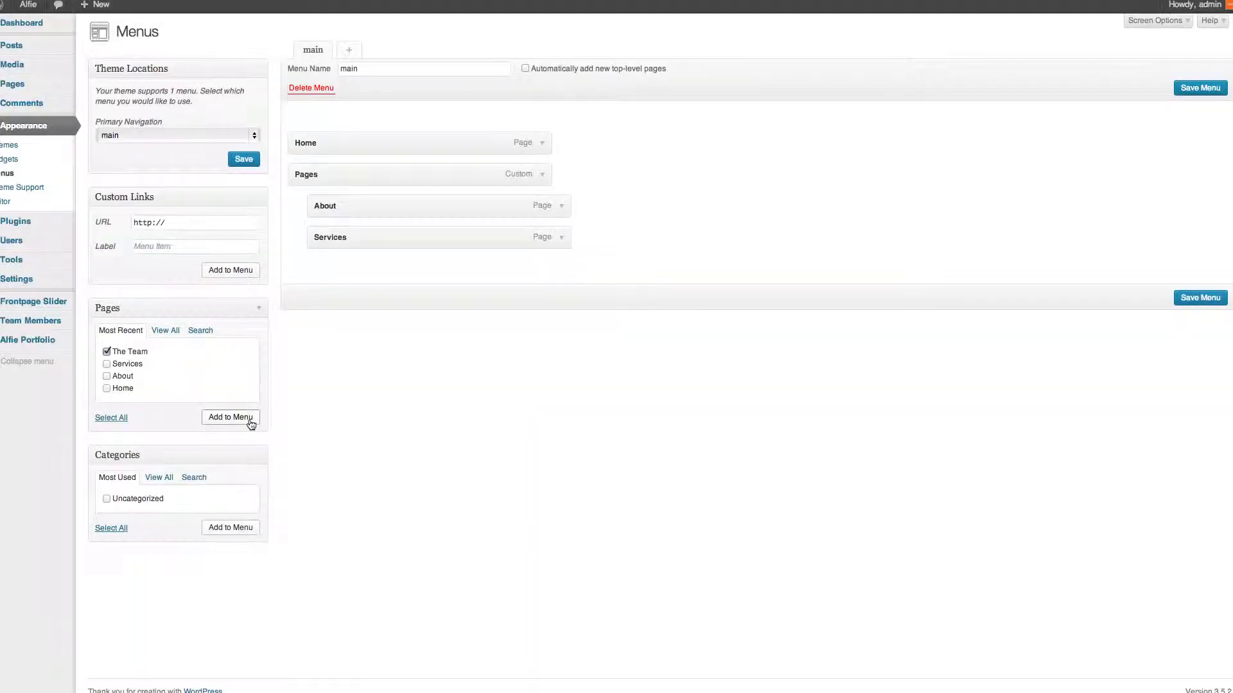
{"action": "left_click", "coordinate": [248, 419]}
{"action": "left_click_drag", "start_coordinate": [368, 264], "coordinate": [416, 267]}
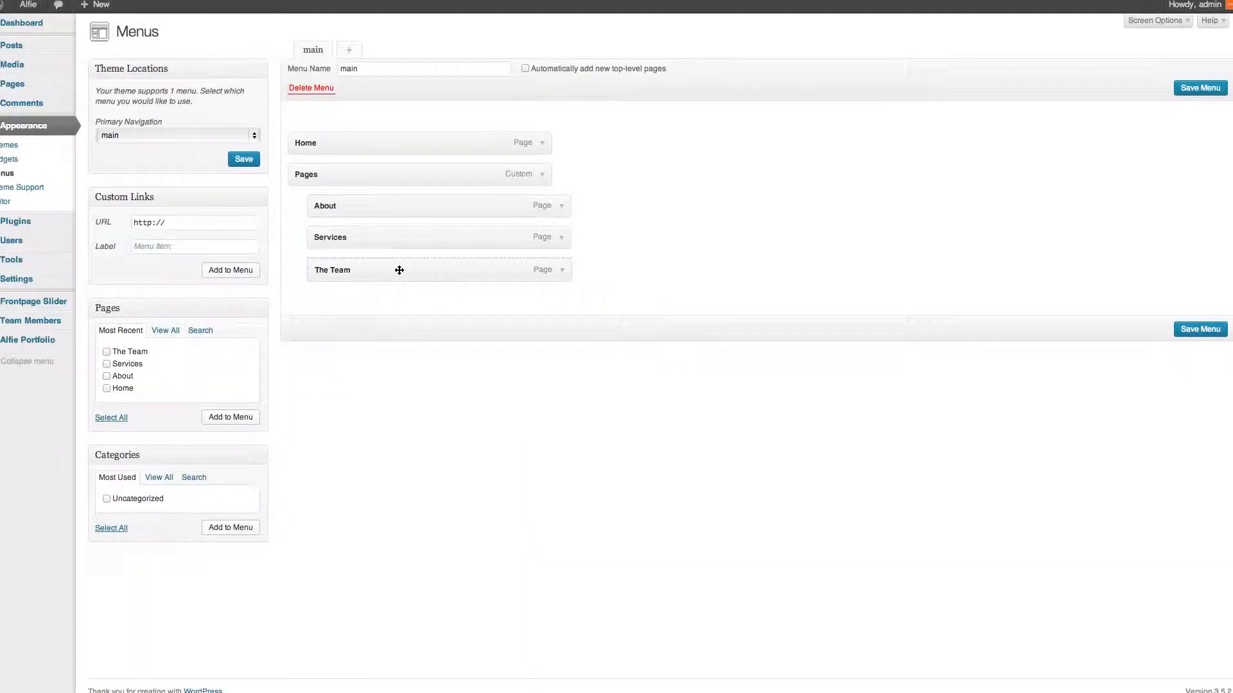
{"action": "left_click", "coordinate": [1186, 330]}
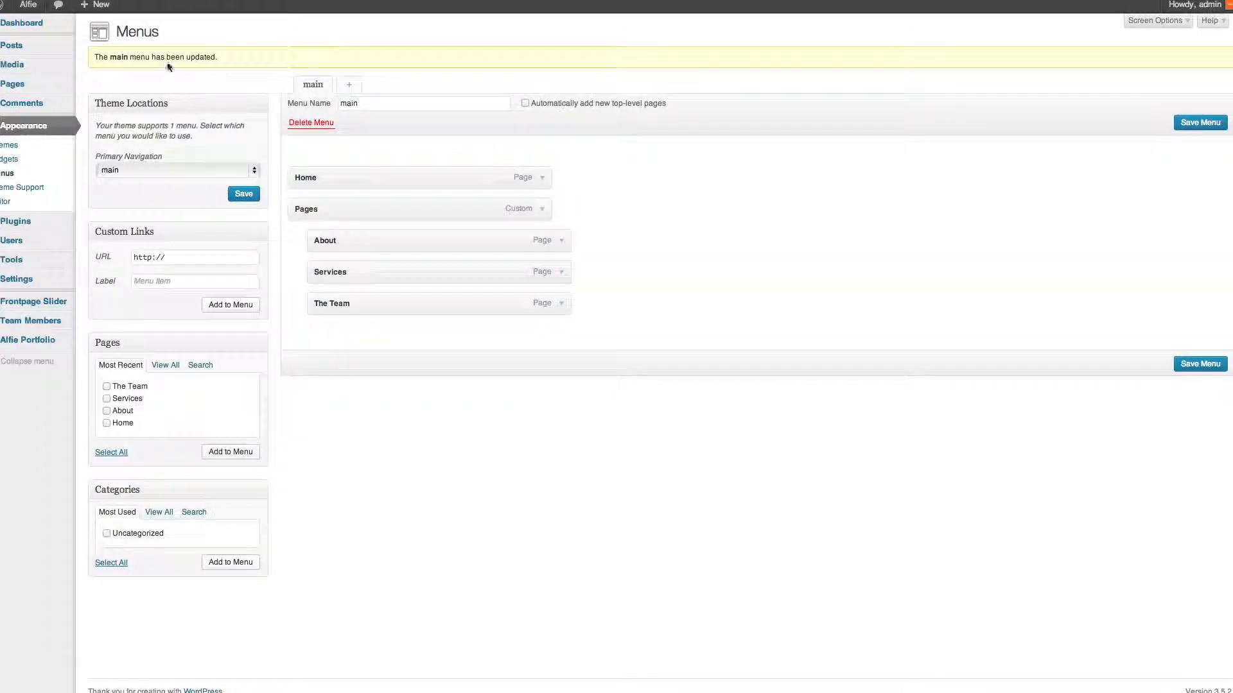
View The Team page on the live site, then return to the Dashboard
{"action": "left_click", "coordinate": [32, 9]}
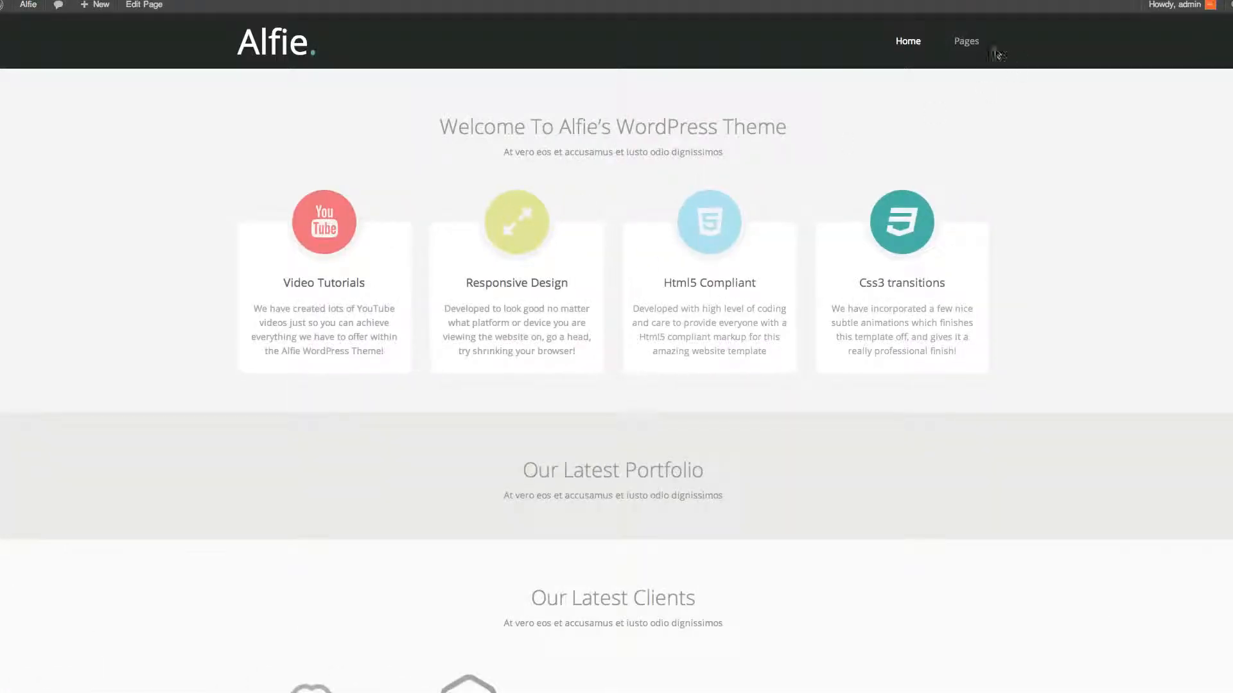
{"action": "mouse_move", "coordinate": [974, 41]}
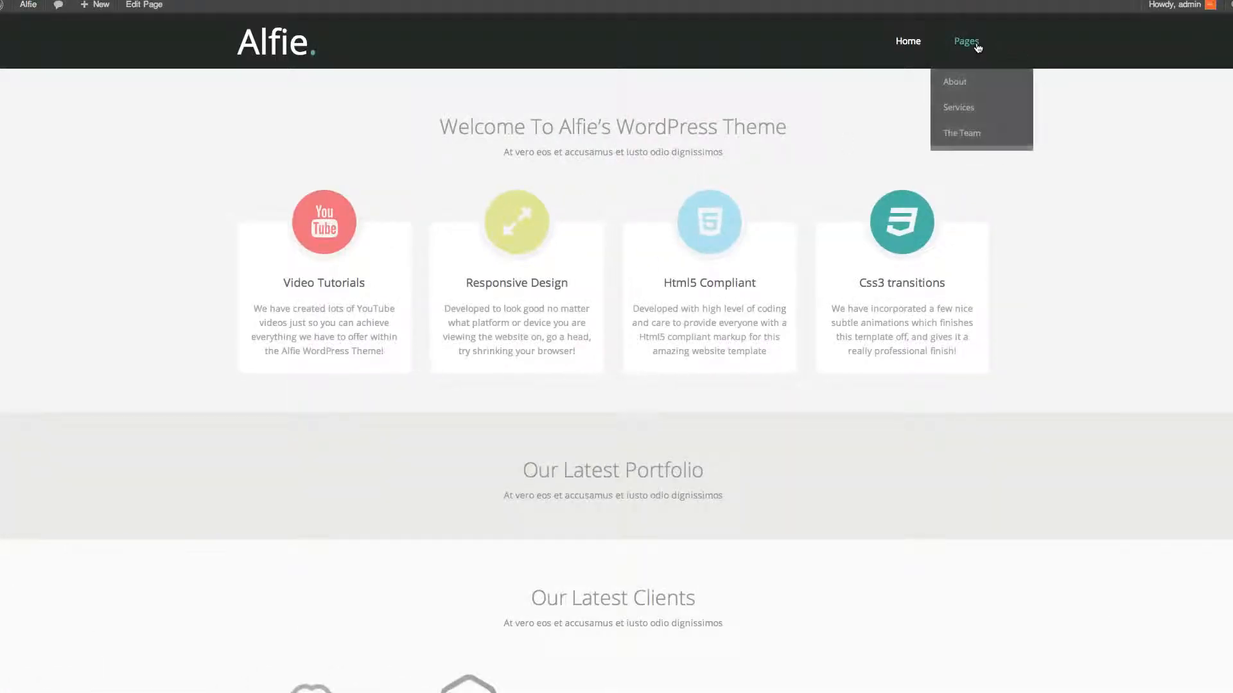
{"action": "left_click", "coordinate": [974, 133]}
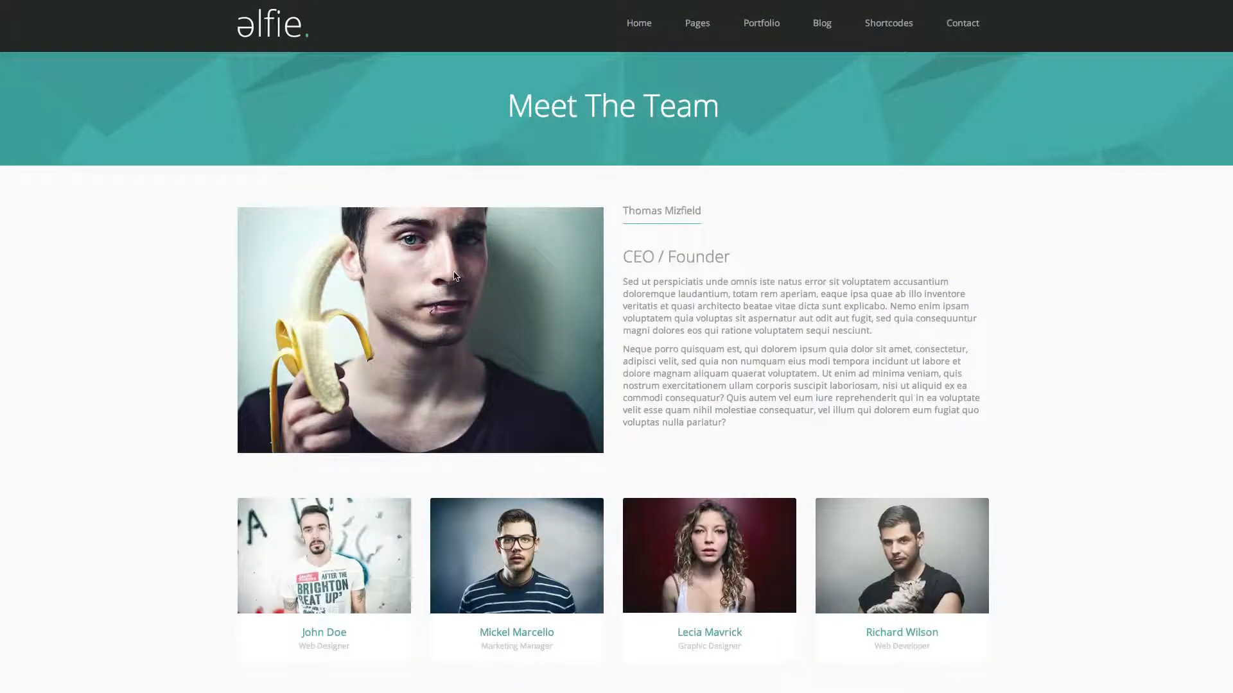
{"action": "scroll", "coordinate": [1079, 471], "scroll_direction": "down", "scroll_amount": 2}
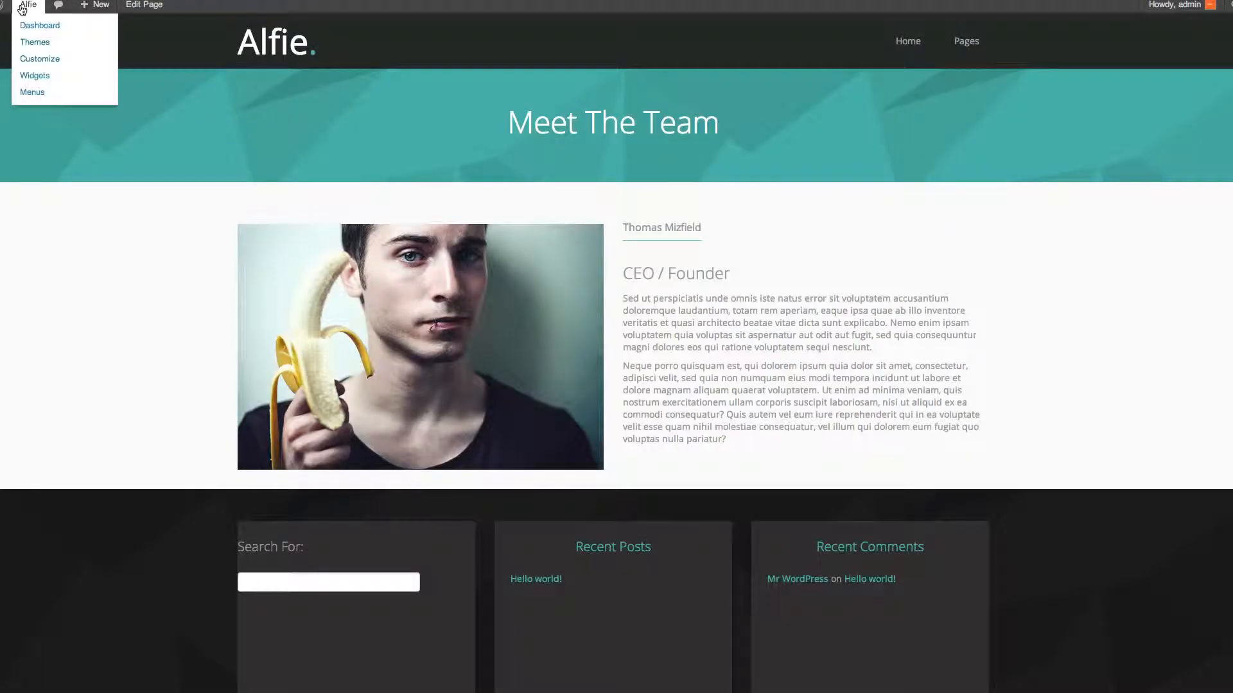
{"action": "left_click", "coordinate": [29, 22]}
Reopen The Team from All Pages in the editor and edit the lines after the closing [/row] tag
{"action": "mouse_move", "coordinate": [25, 118]}
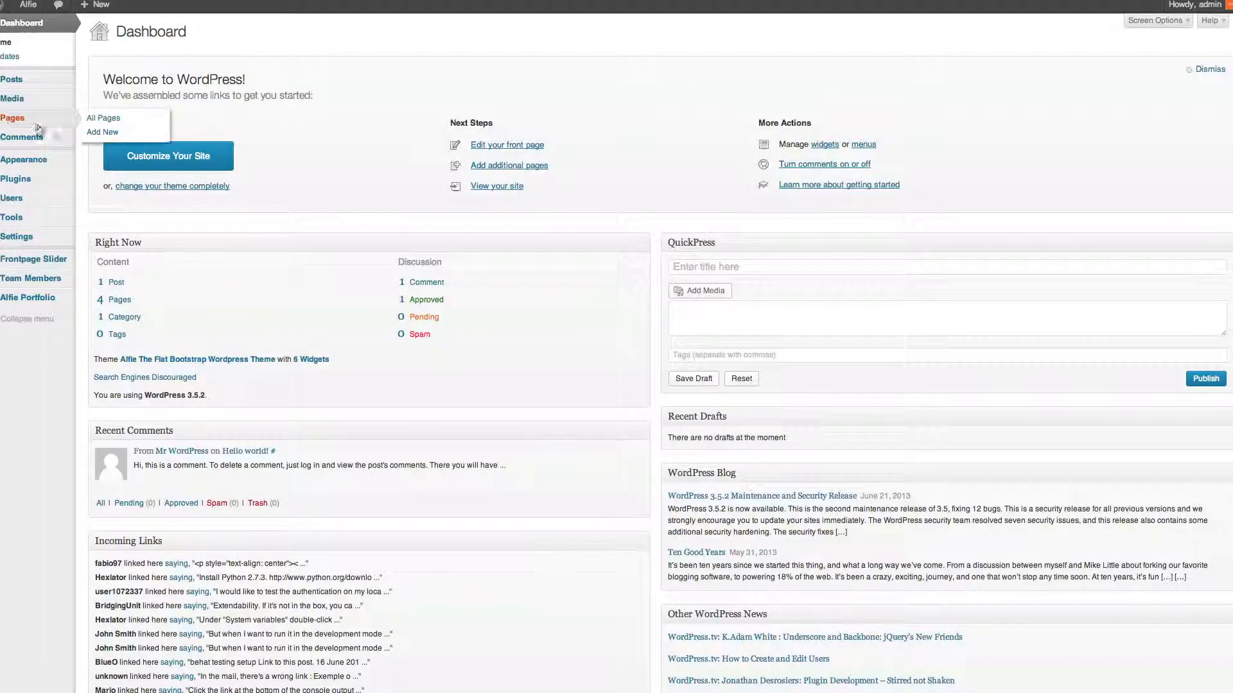
{"action": "left_click", "coordinate": [104, 120]}
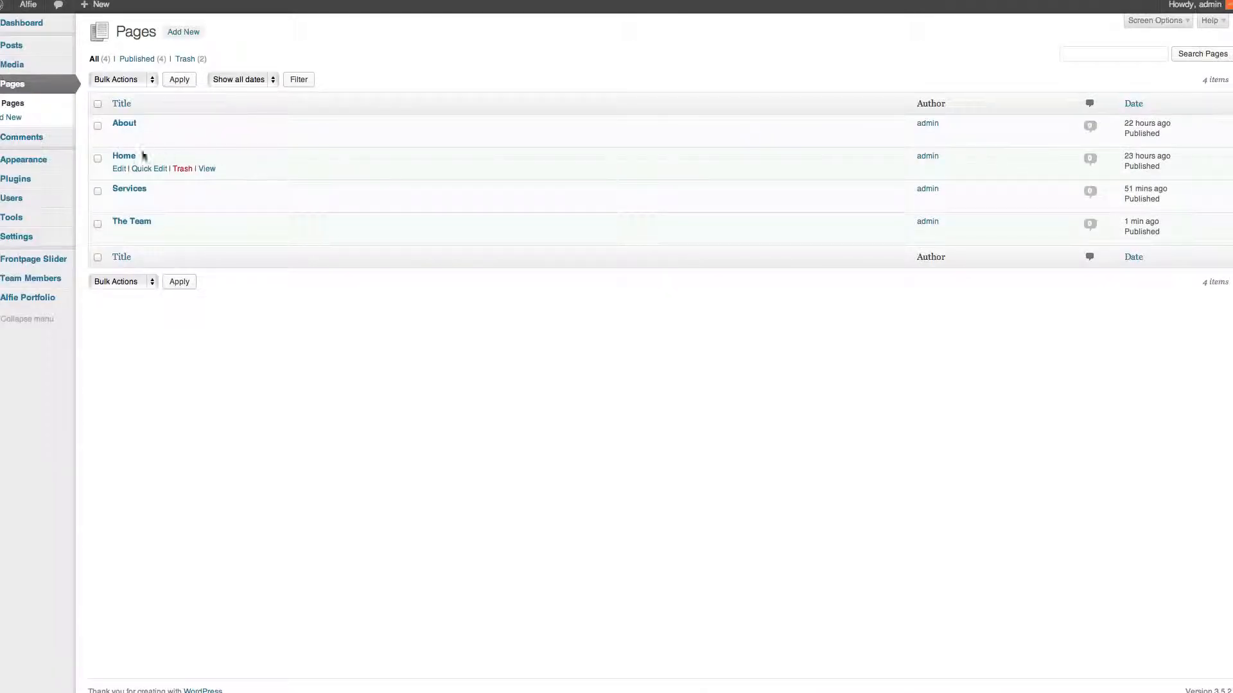
{"action": "left_click", "coordinate": [121, 234]}
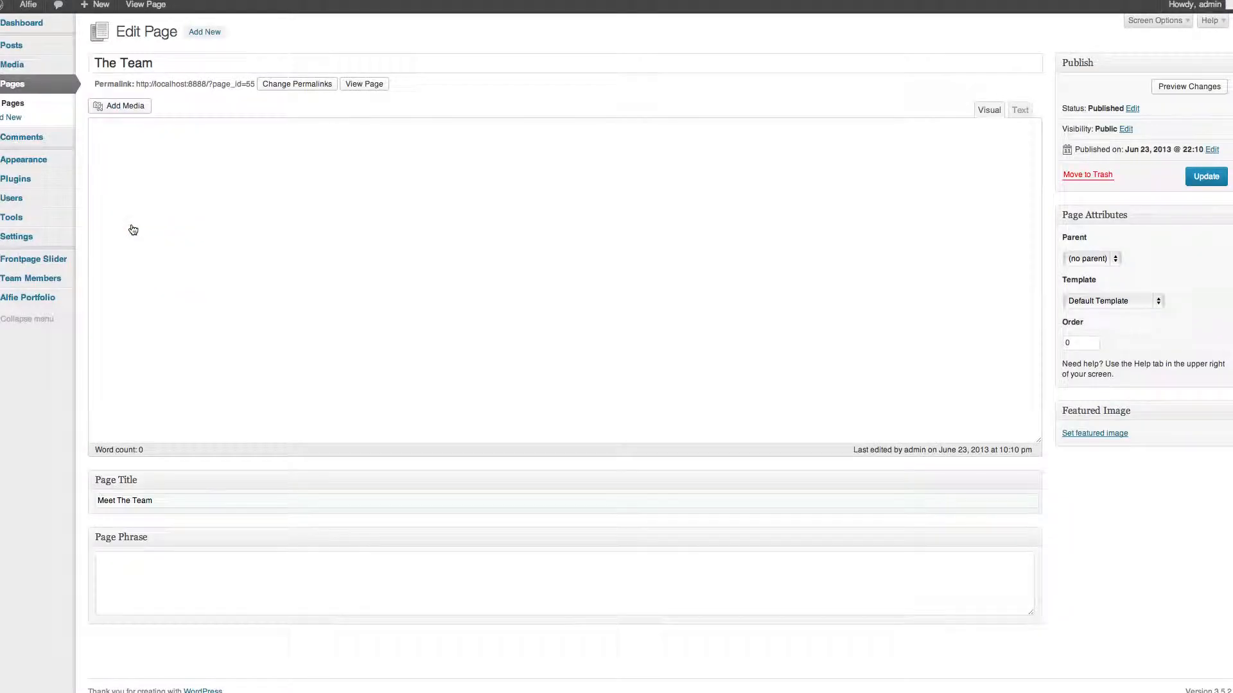
{"action": "scroll", "coordinate": [287, 290], "scroll_direction": "down", "scroll_amount": 5}
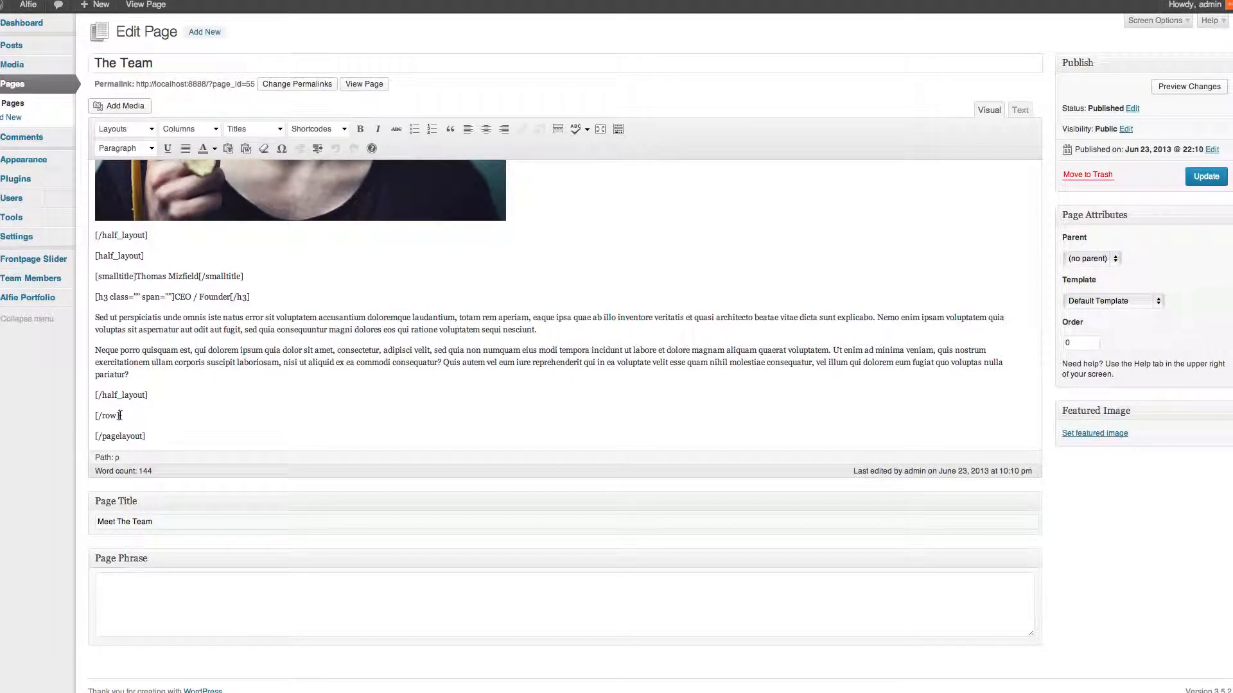
{"action": "key", "text": "Return"}
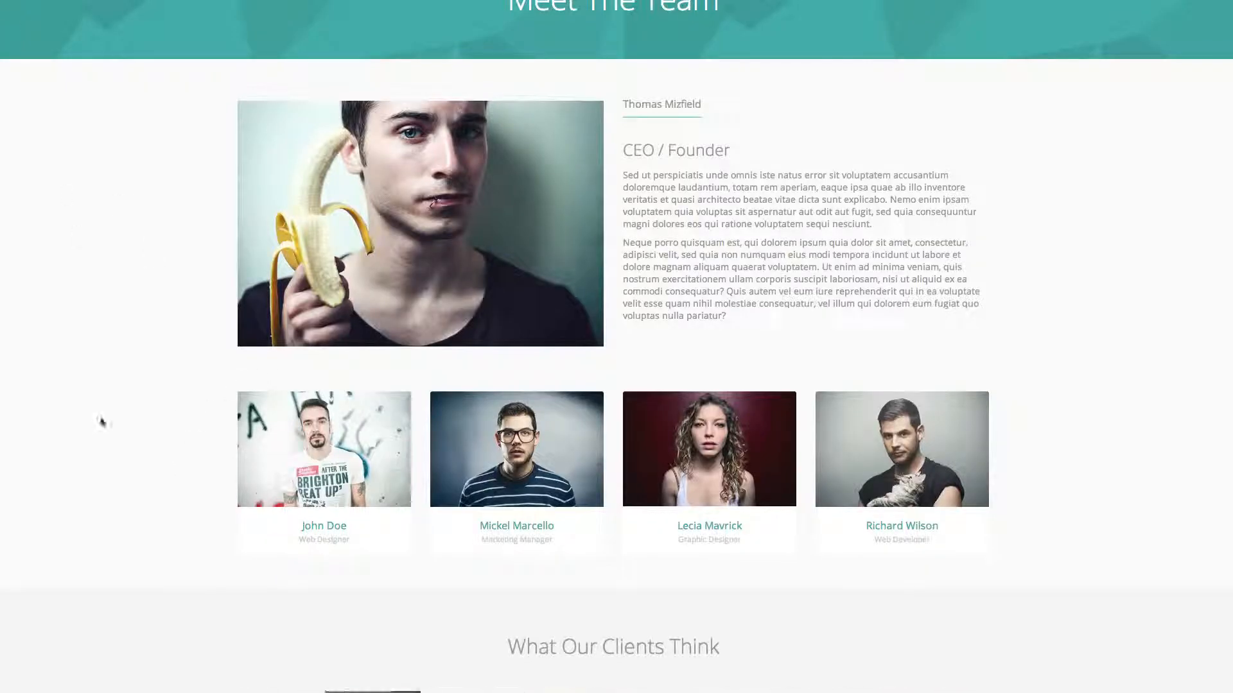
{"action": "scroll", "coordinate": [141, 431], "scroll_direction": "down", "scroll_amount": 3}
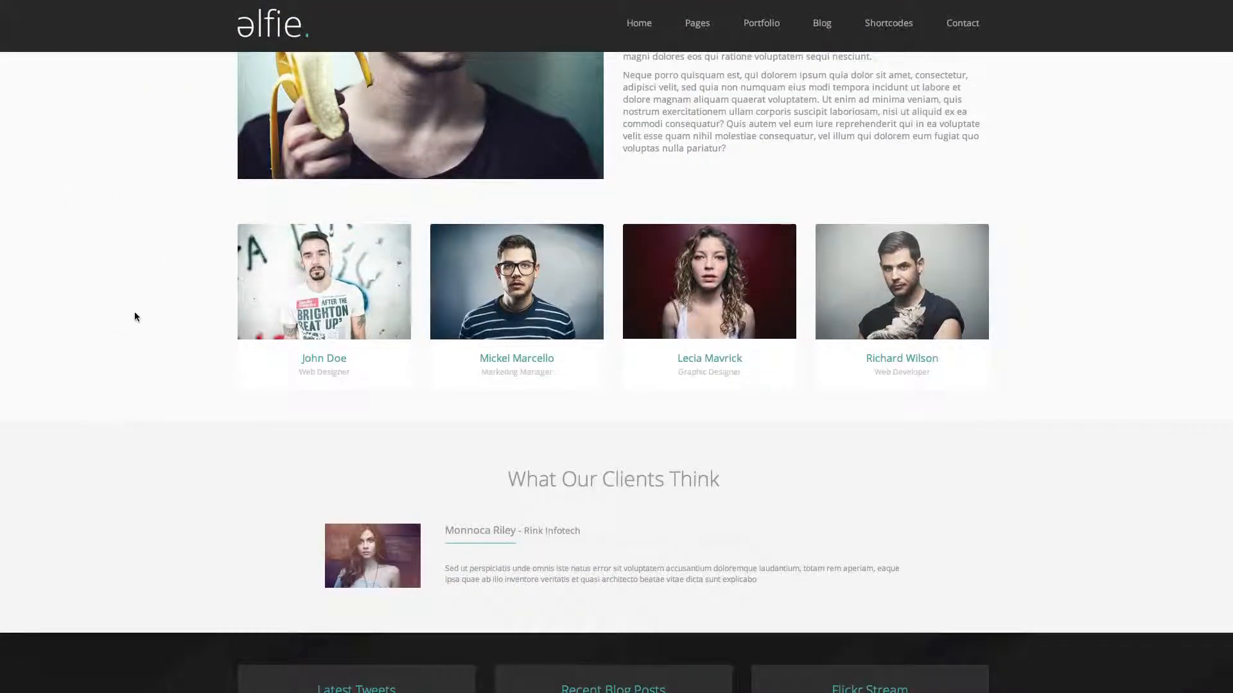
{"action": "scroll", "coordinate": [218, 400], "scroll_direction": "up", "scroll_amount": 1}
{"action": "scroll", "coordinate": [218, 400], "scroll_direction": "up", "scroll_amount": 3}
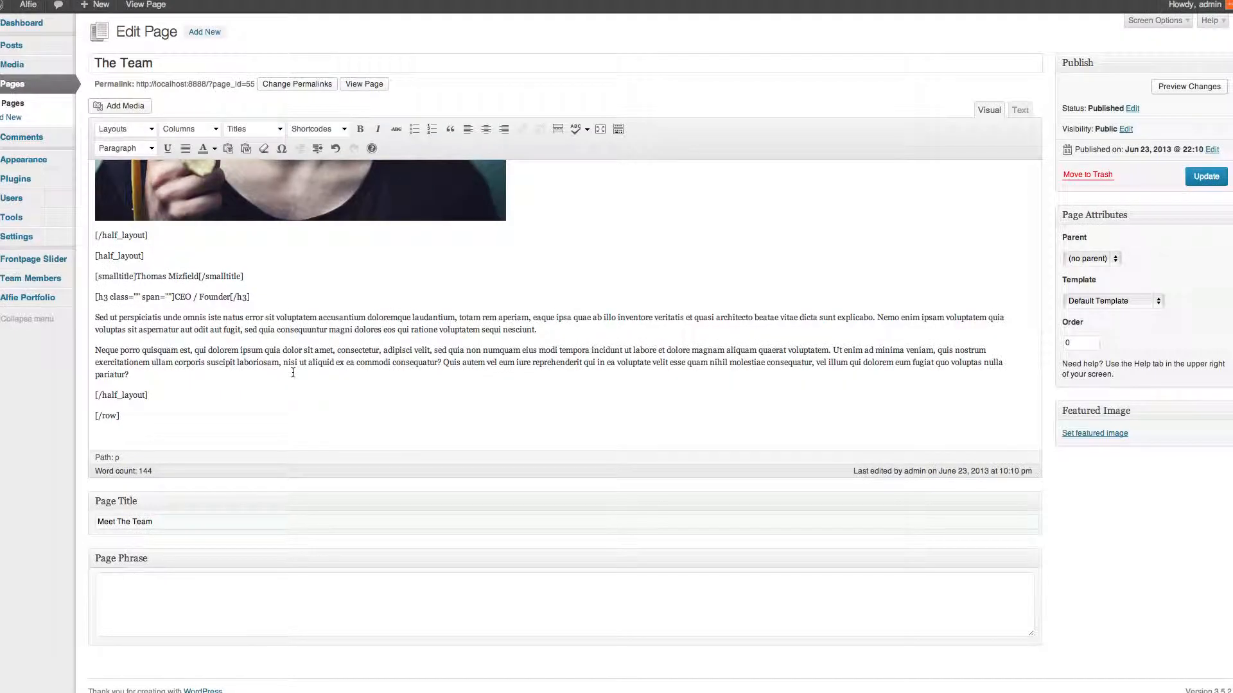
Insert a row with extra class pad40 after the first row and open an empty line inside it
{"action": "left_click", "coordinate": [235, 130]}
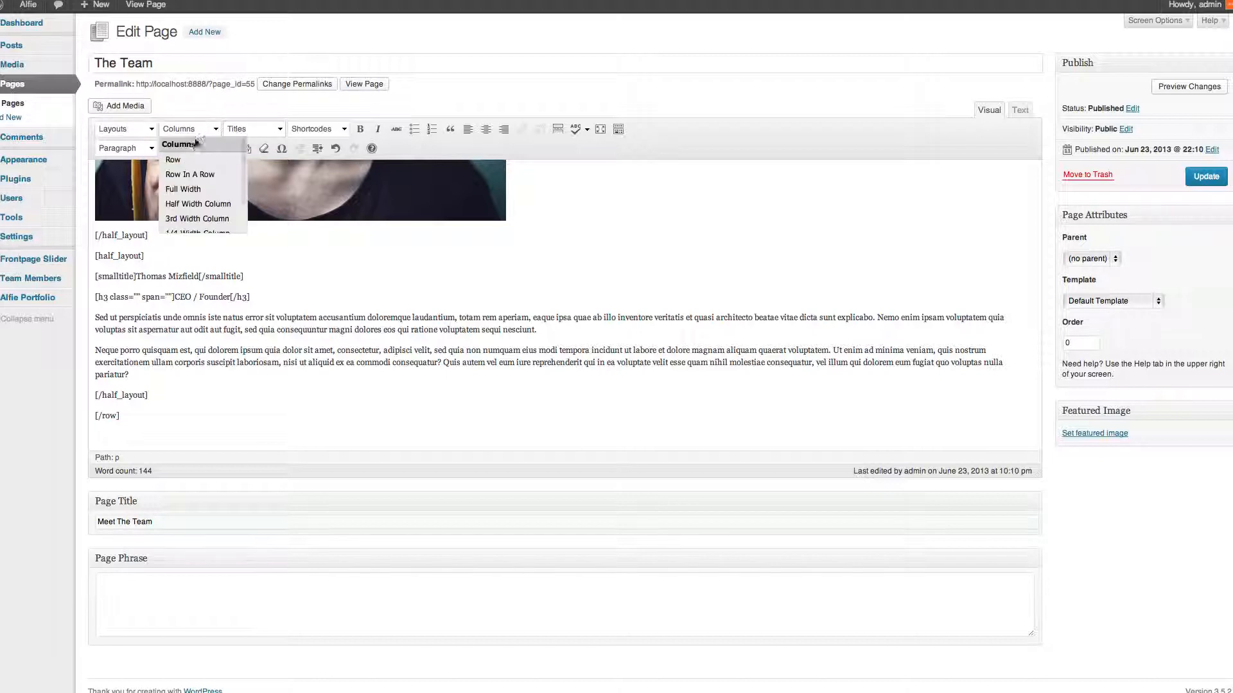
{"action": "left_click", "coordinate": [182, 169]}
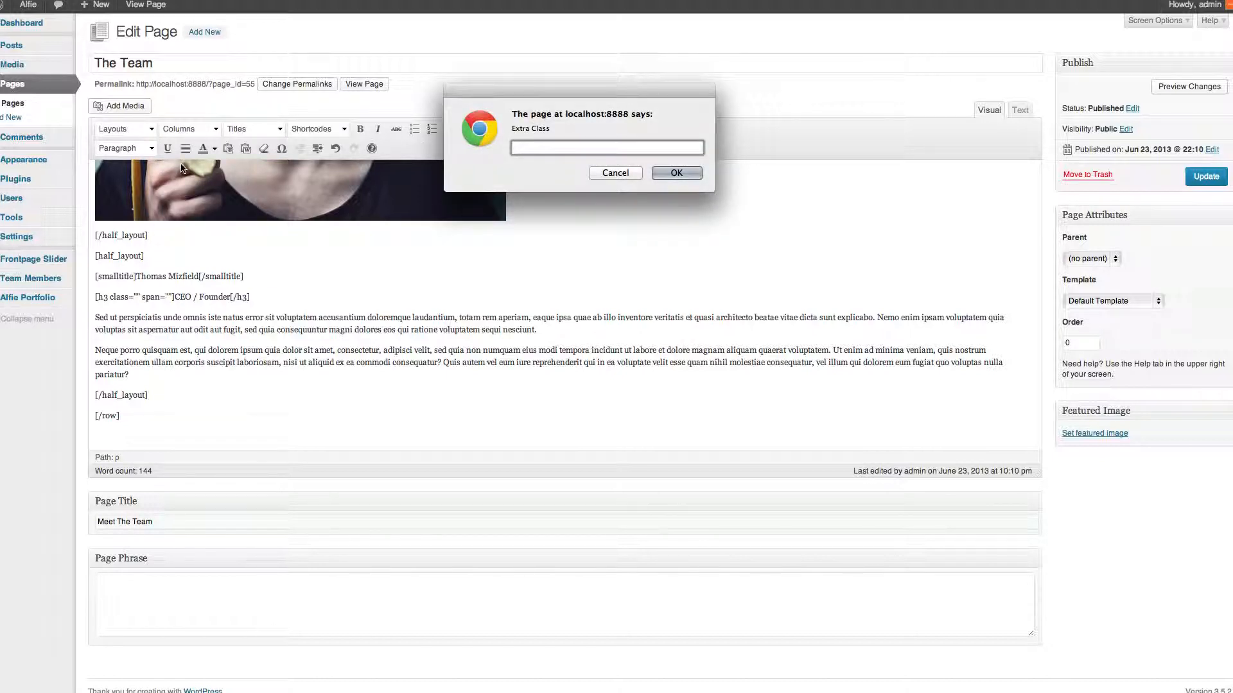
{"action": "type", "text": "pad40"}
{"action": "key", "text": "Return"}
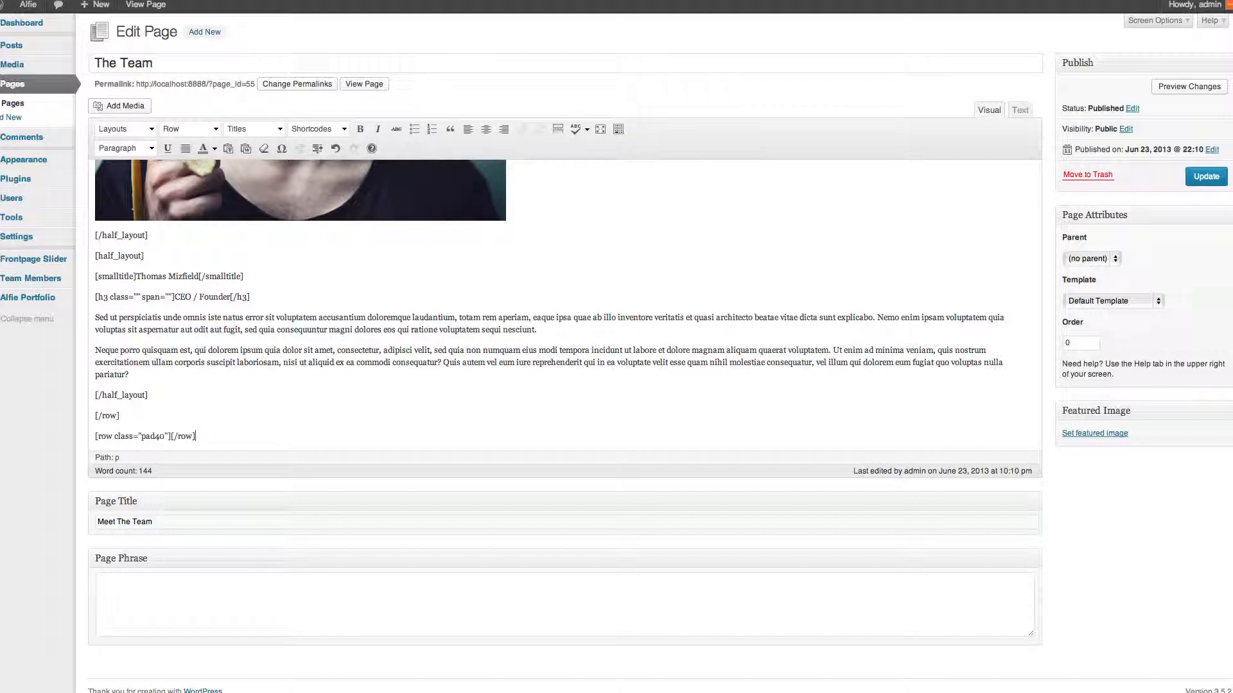
{"action": "left_click", "coordinate": [172, 437]}
{"action": "key", "text": "Return"}
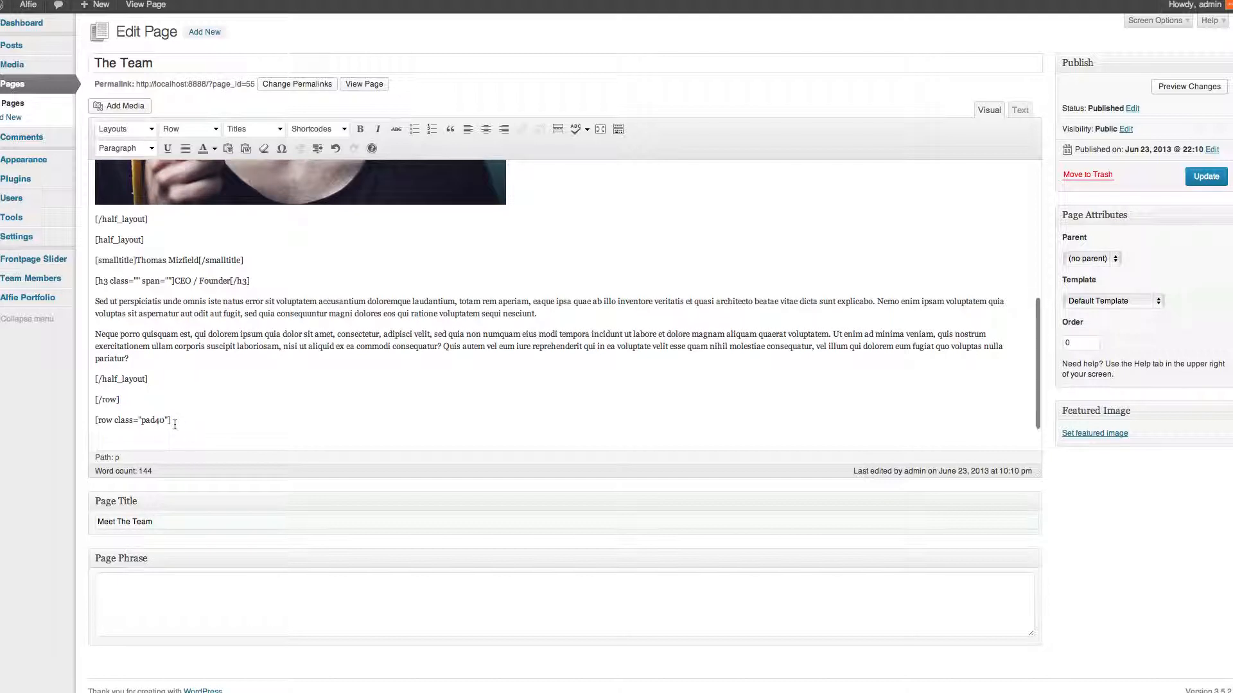
{"action": "key", "text": "Return"}
{"action": "left_click", "coordinate": [150, 411]}
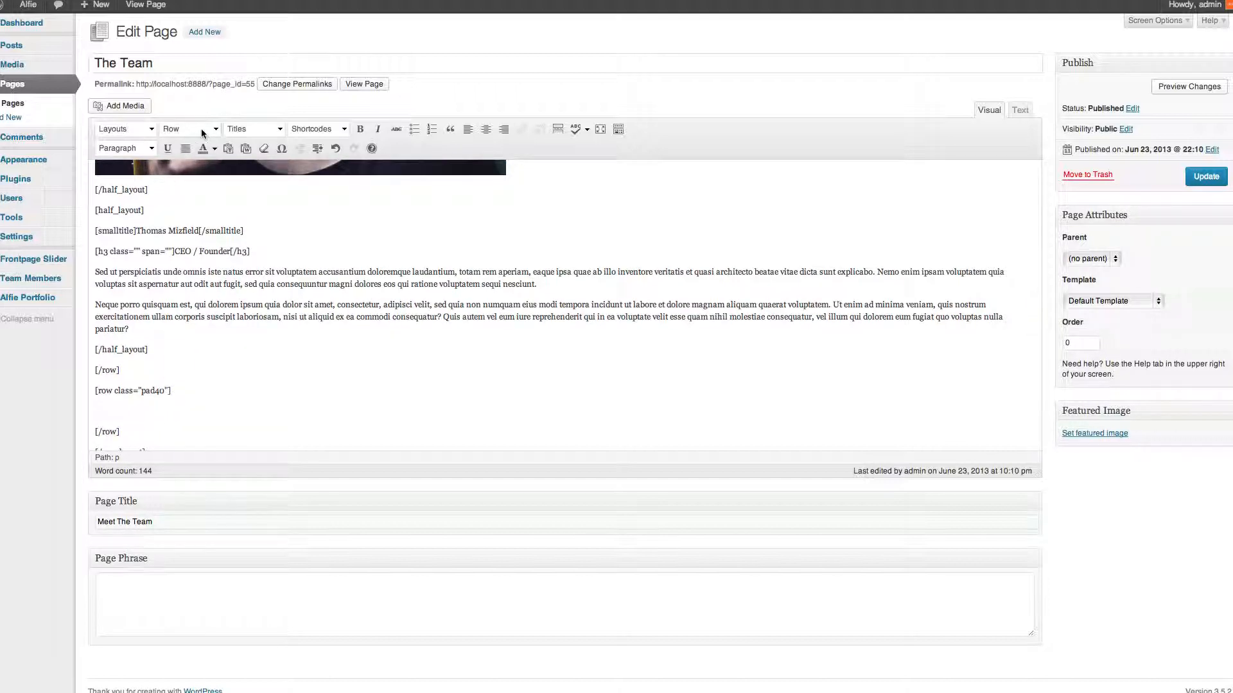
Insert the Team Members shortcode with columns set to 4 inside the pad40 row
{"action": "left_click", "coordinate": [308, 129]}
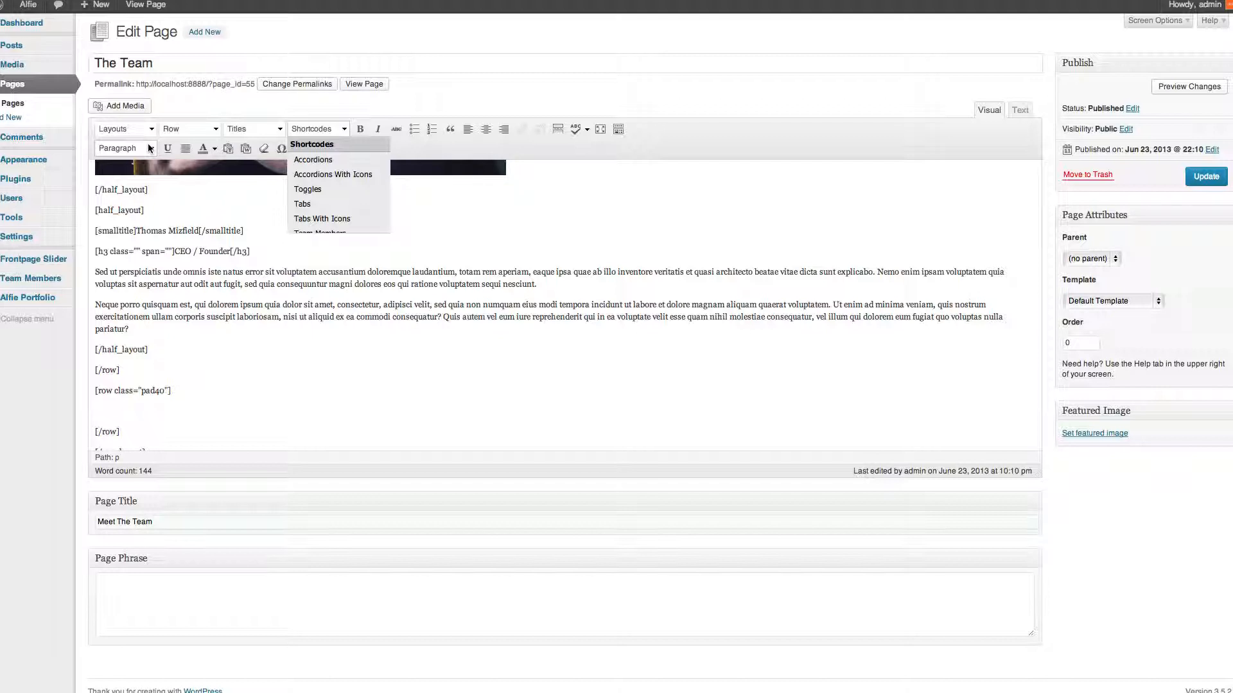
{"action": "scroll", "coordinate": [304, 209], "scroll_direction": "down", "scroll_amount": 2}
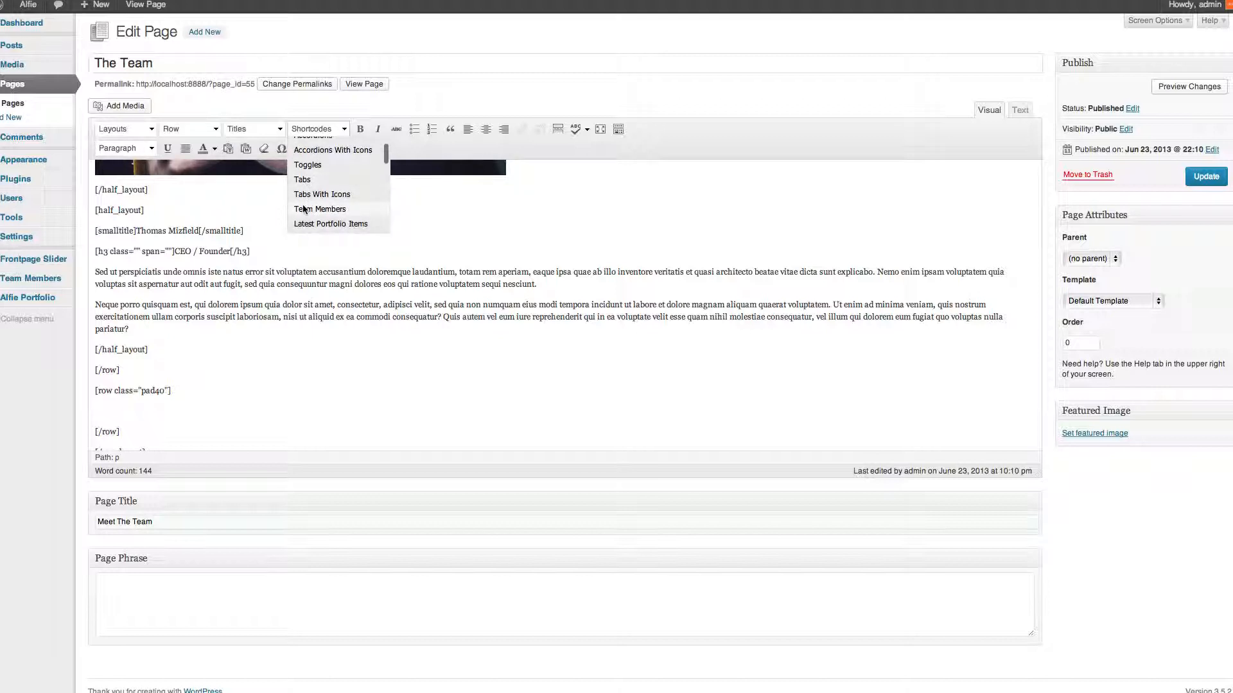
{"action": "scroll", "coordinate": [321, 211], "scroll_direction": "down", "scroll_amount": 1}
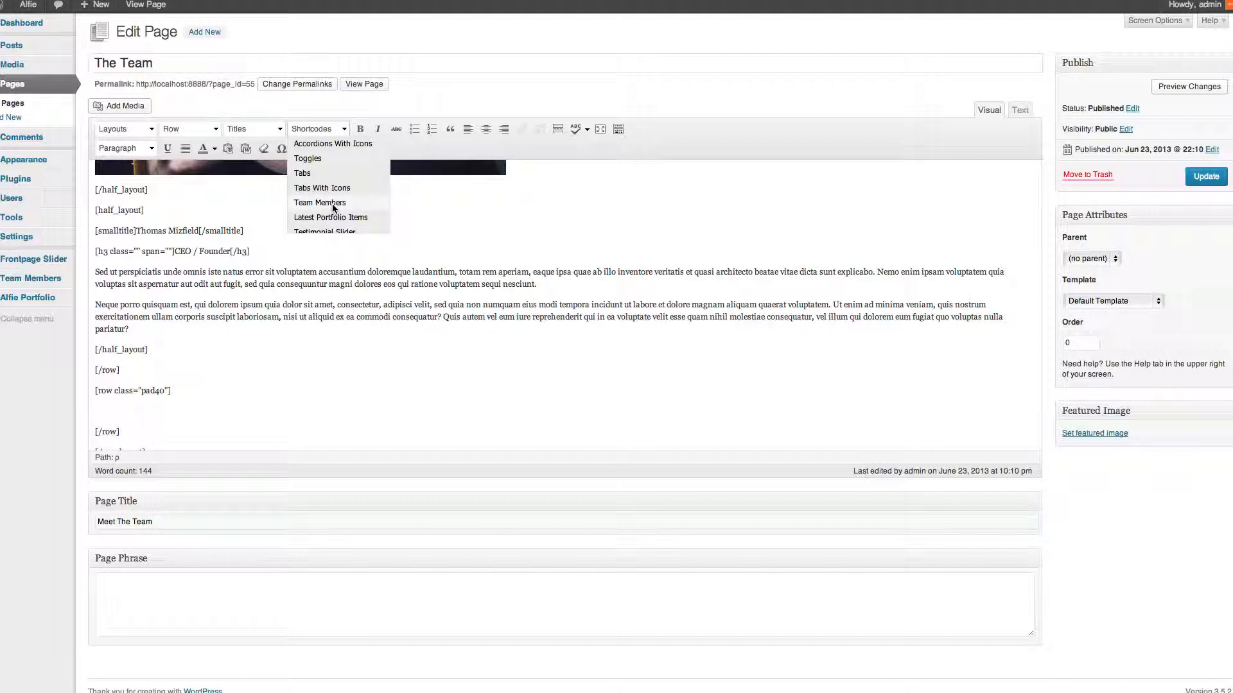
{"action": "left_click", "coordinate": [332, 203]}
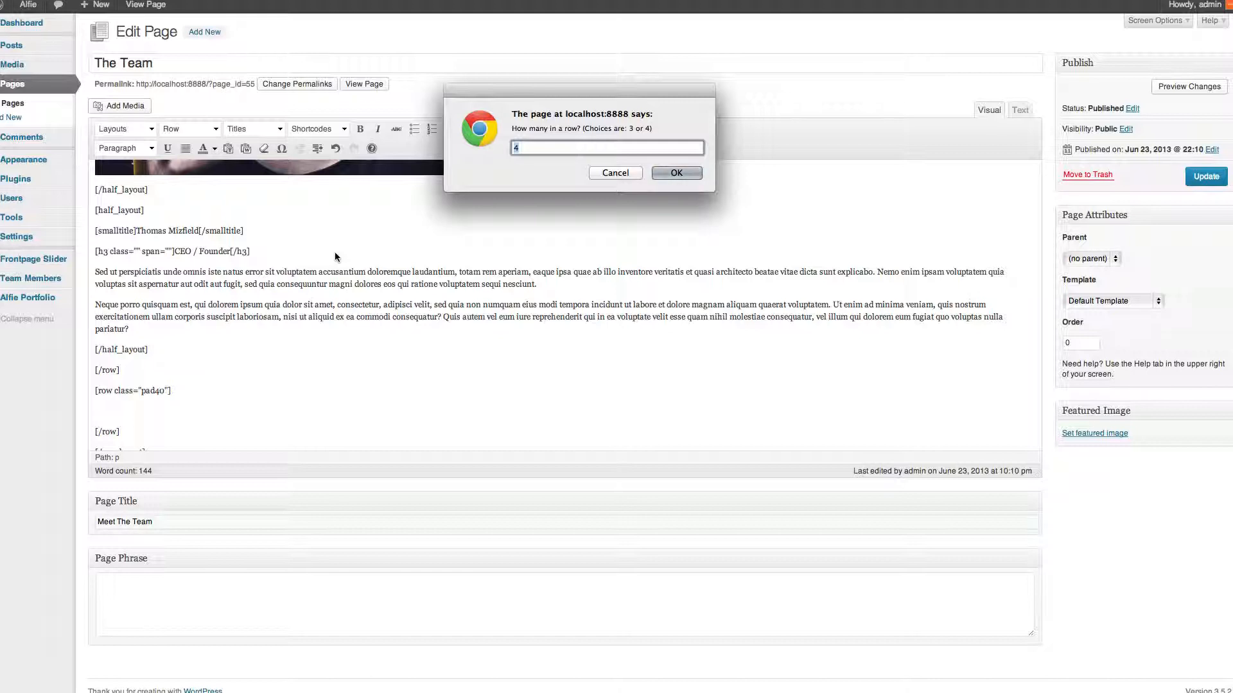
{"action": "key", "text": "Return"}
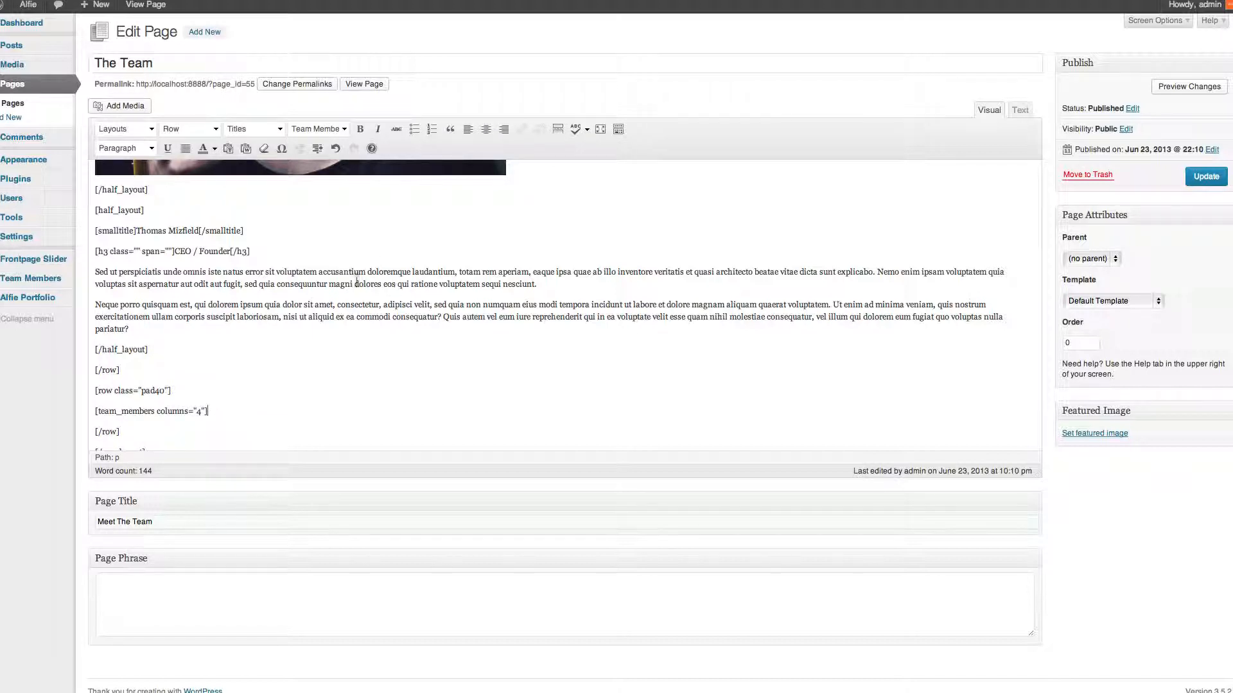
Update The Team page and open the live site in a new tab
{"action": "left_click", "coordinate": [1206, 178]}
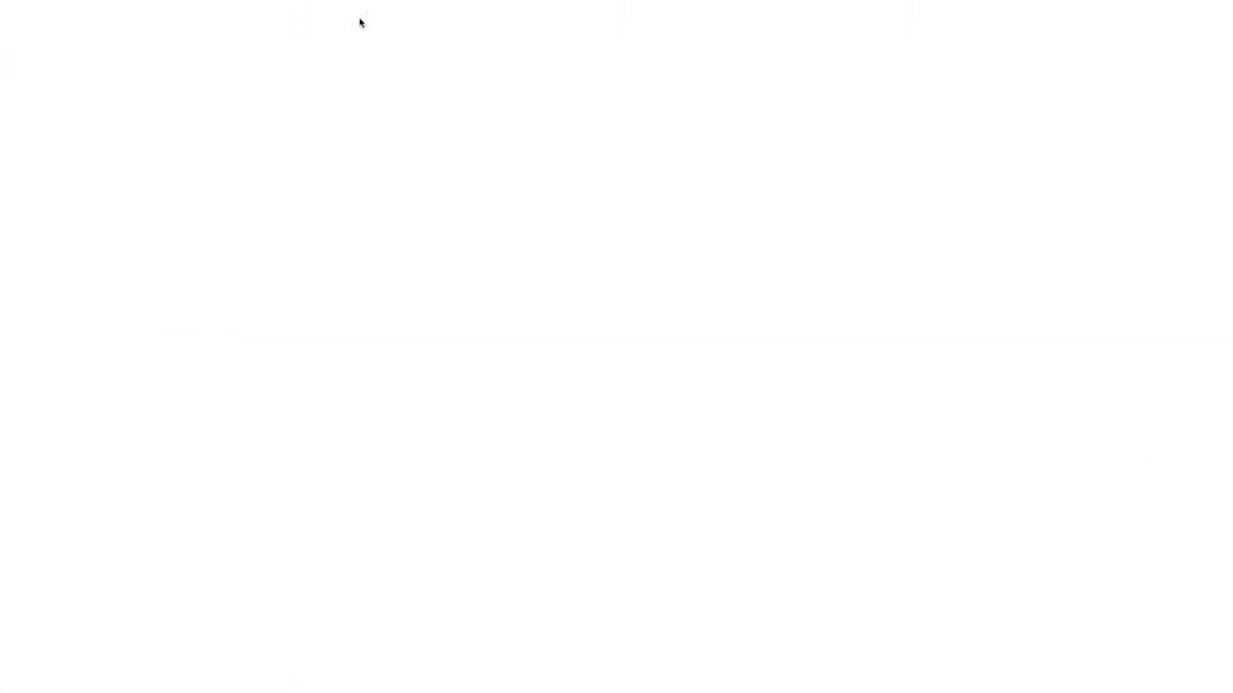
{"action": "right_click", "coordinate": [31, 6]}
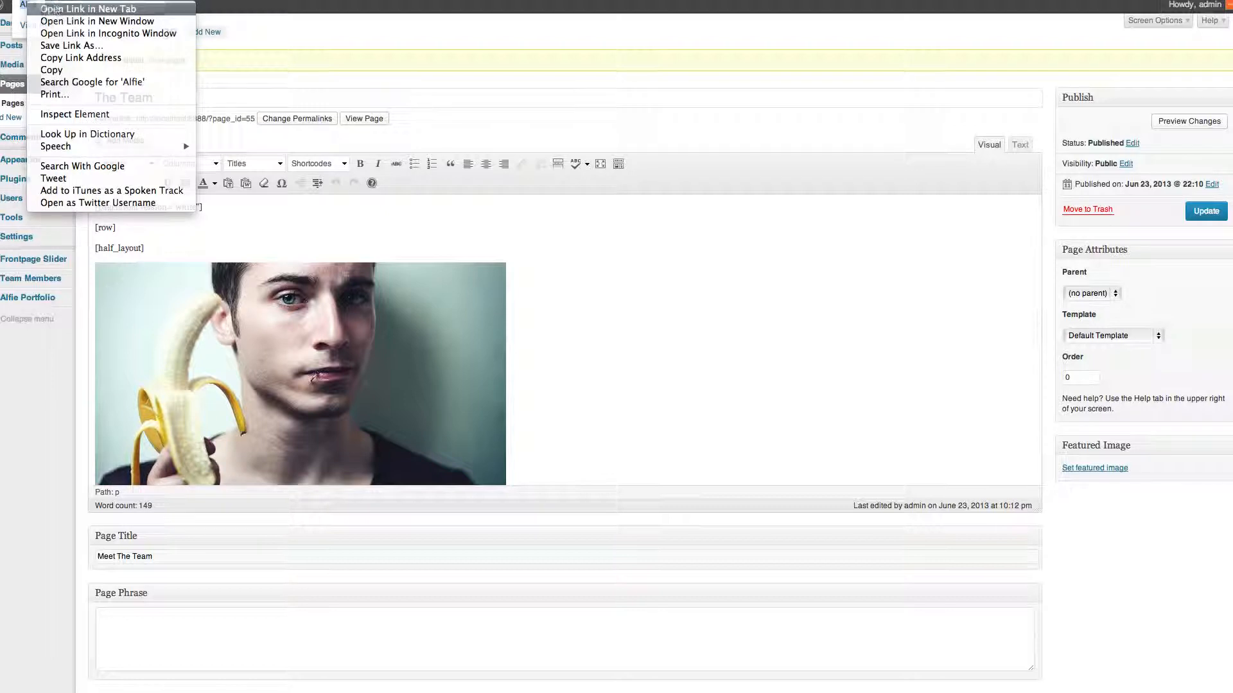
{"action": "left_click", "coordinate": [45, 9]}
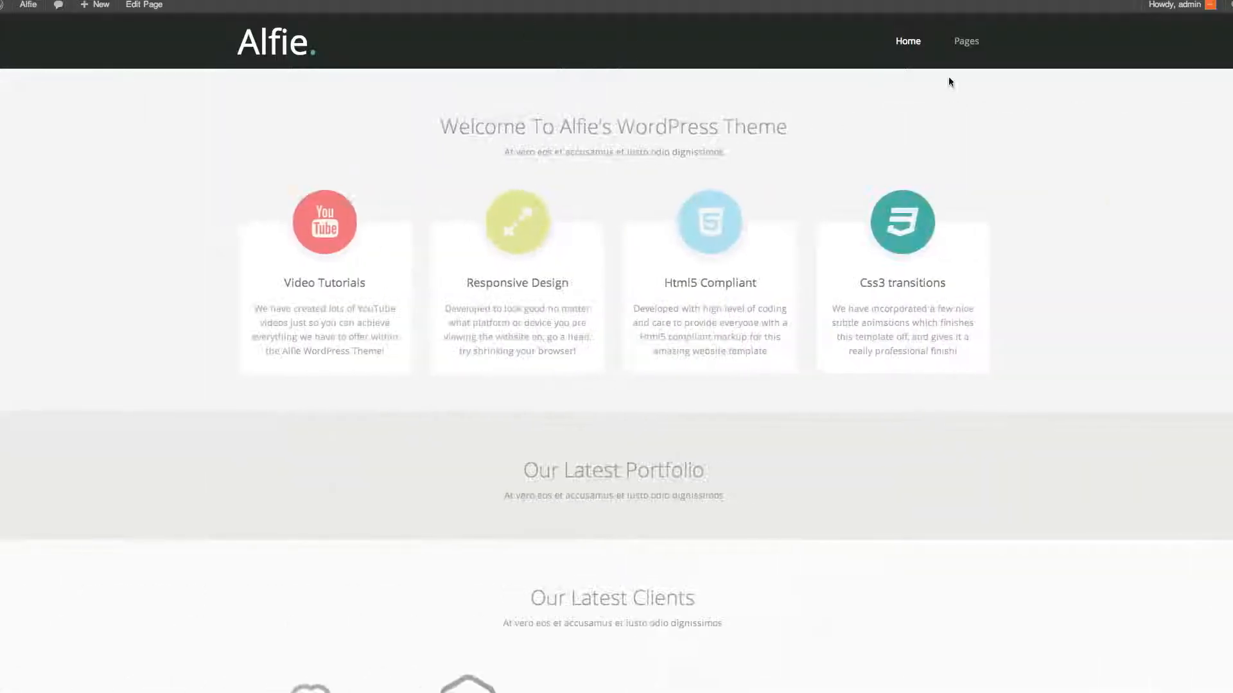
View the Meet The Team page on the live site to check the changes
{"action": "mouse_move", "coordinate": [961, 46]}
{"action": "left_click", "coordinate": [961, 133]}
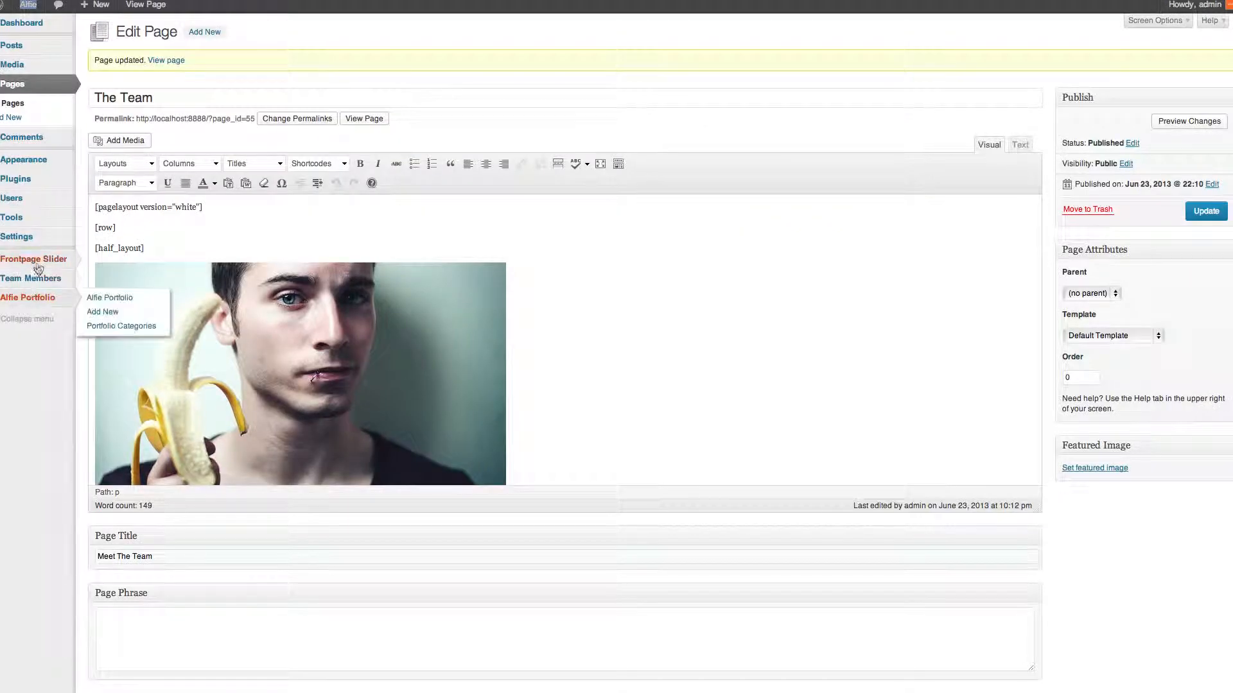
{"action": "mouse_move", "coordinate": [47, 283]}
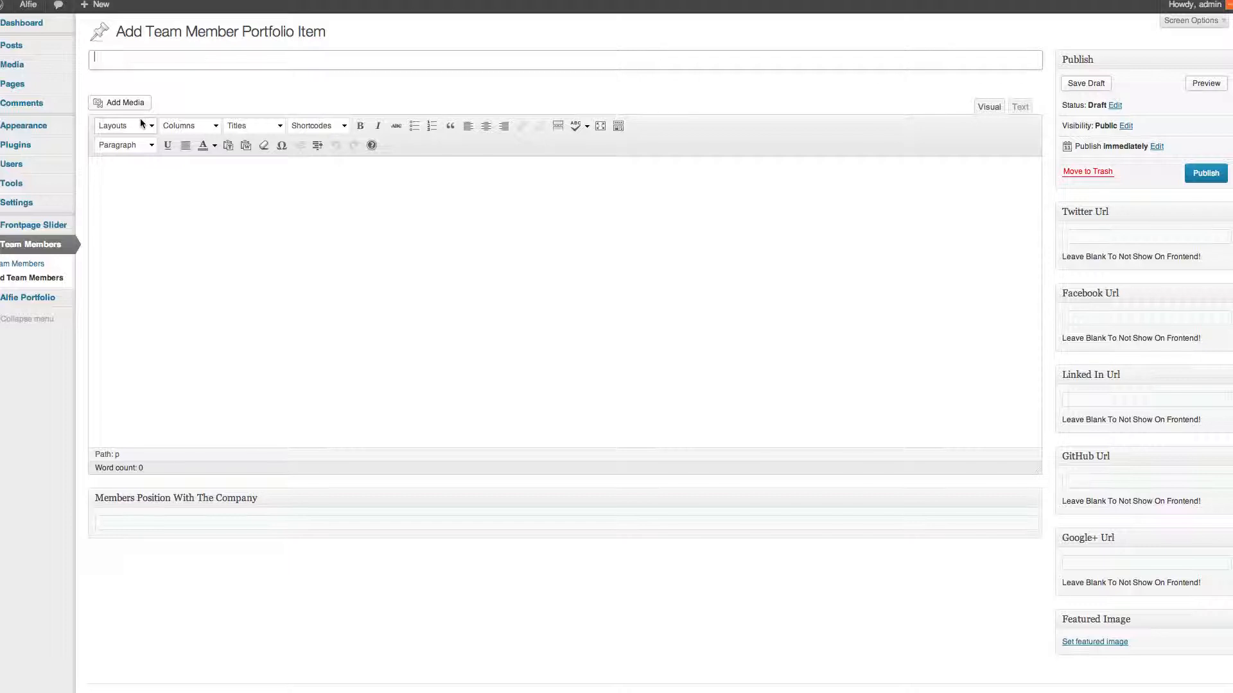
Enter the team member's full name as the title and insert a page layout wrapper in the body
{"action": "type", "text": "Mickel Marcello"}
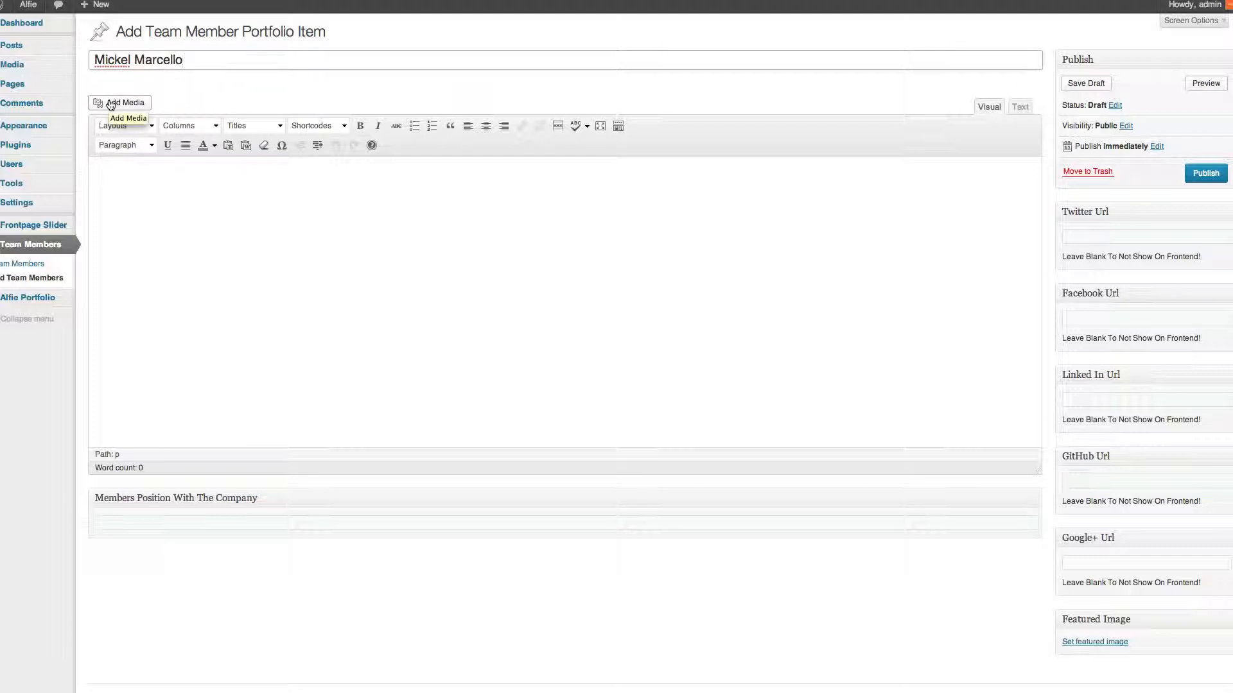
{"action": "left_click", "coordinate": [154, 206]}
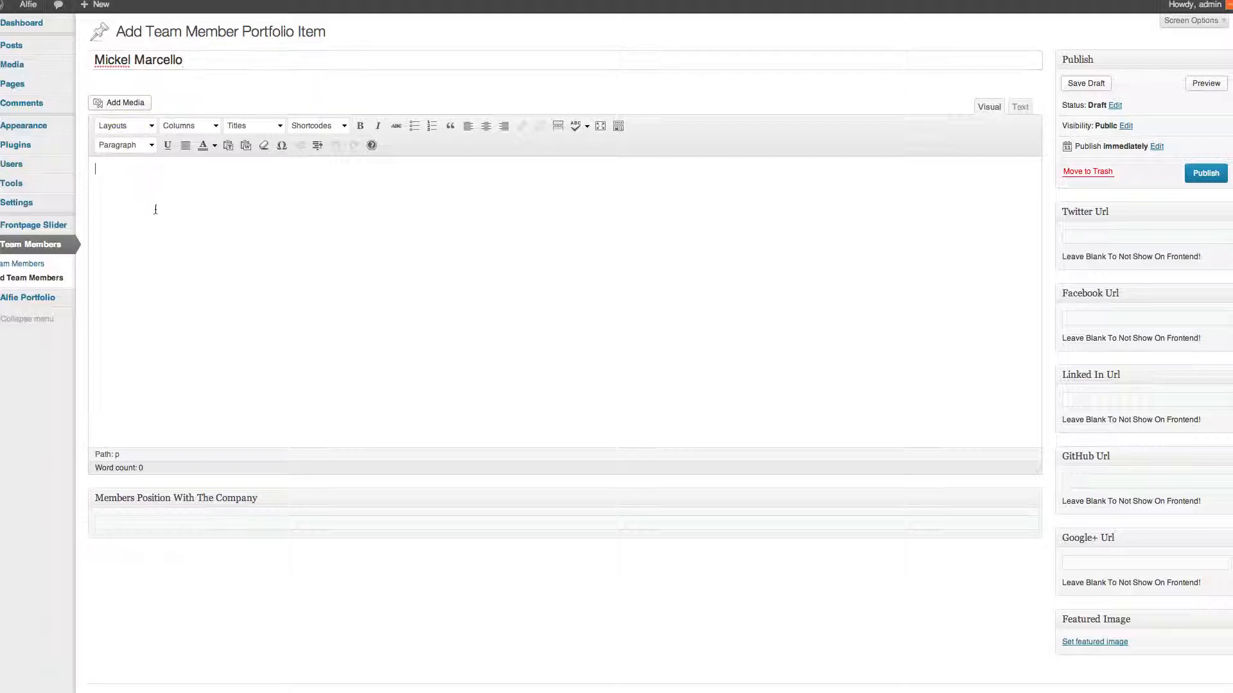
{"action": "left_click", "coordinate": [143, 128]}
{"action": "left_click", "coordinate": [144, 154]}
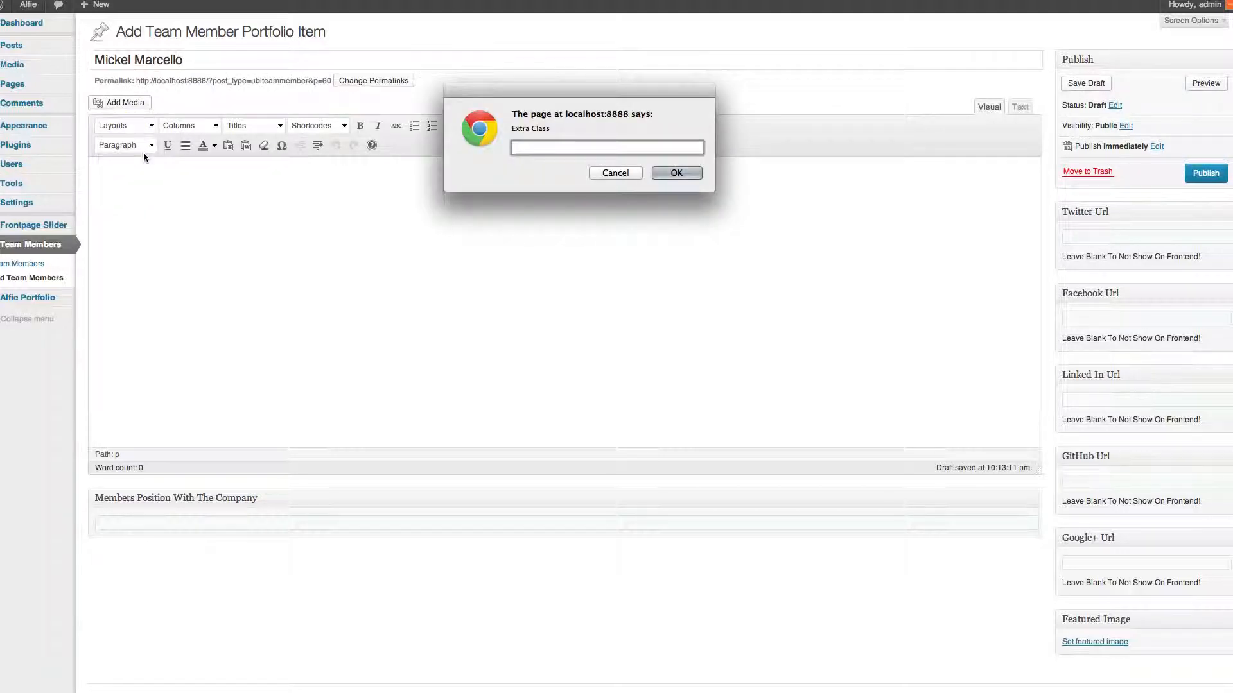
{"action": "key", "text": "Return"}
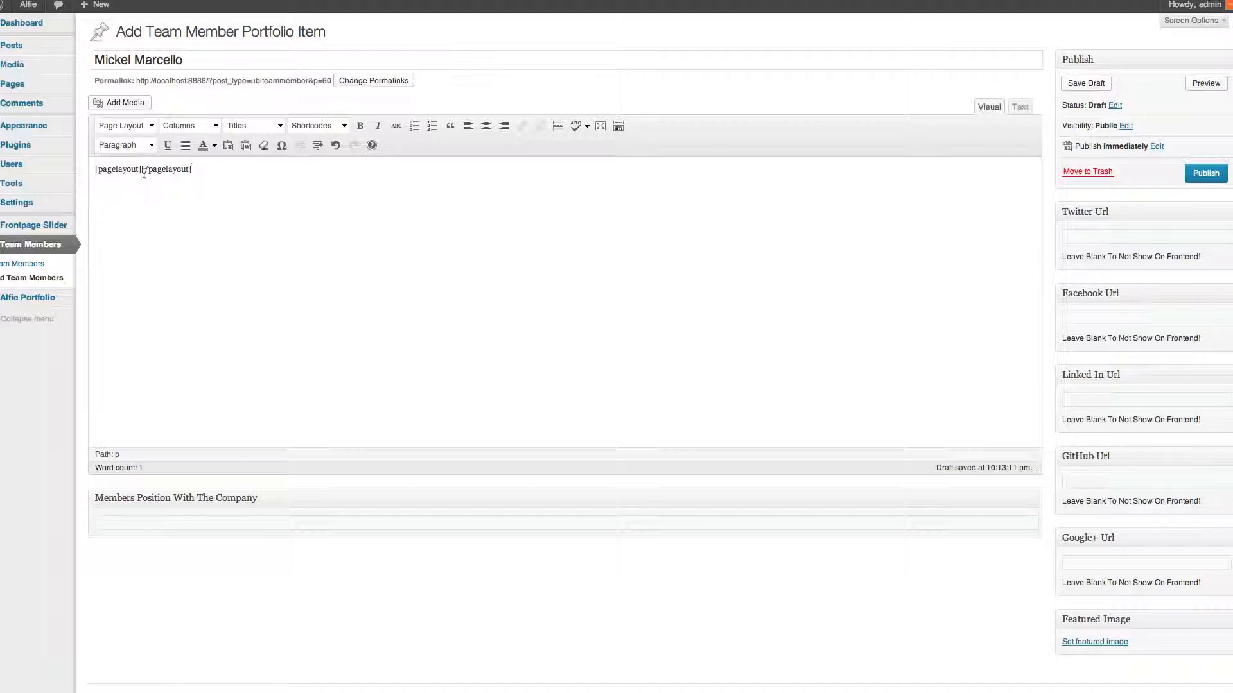
{"action": "left_click", "coordinate": [141, 170]}
{"action": "key", "text": "Return"}
{"action": "key", "text": "Return"}
Clear the body and type a few lines of placeholder text
{"action": "key", "text": "ctrl+a"}
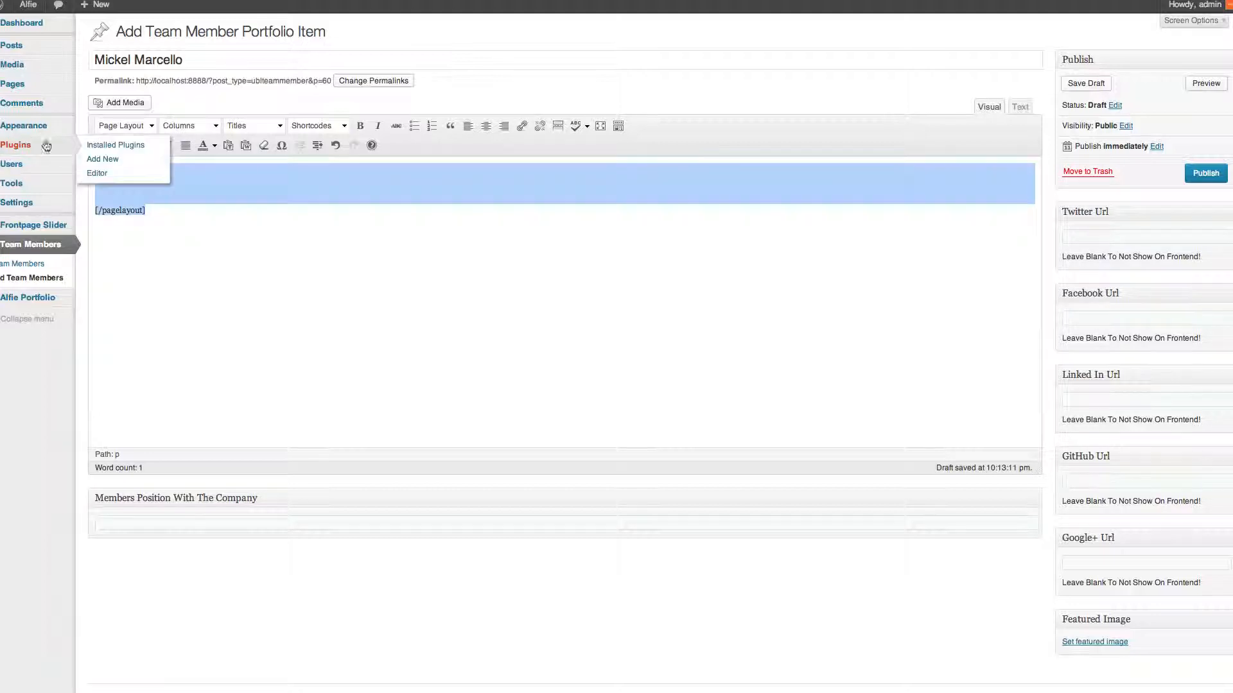
{"action": "left_click", "coordinate": [169, 184]}
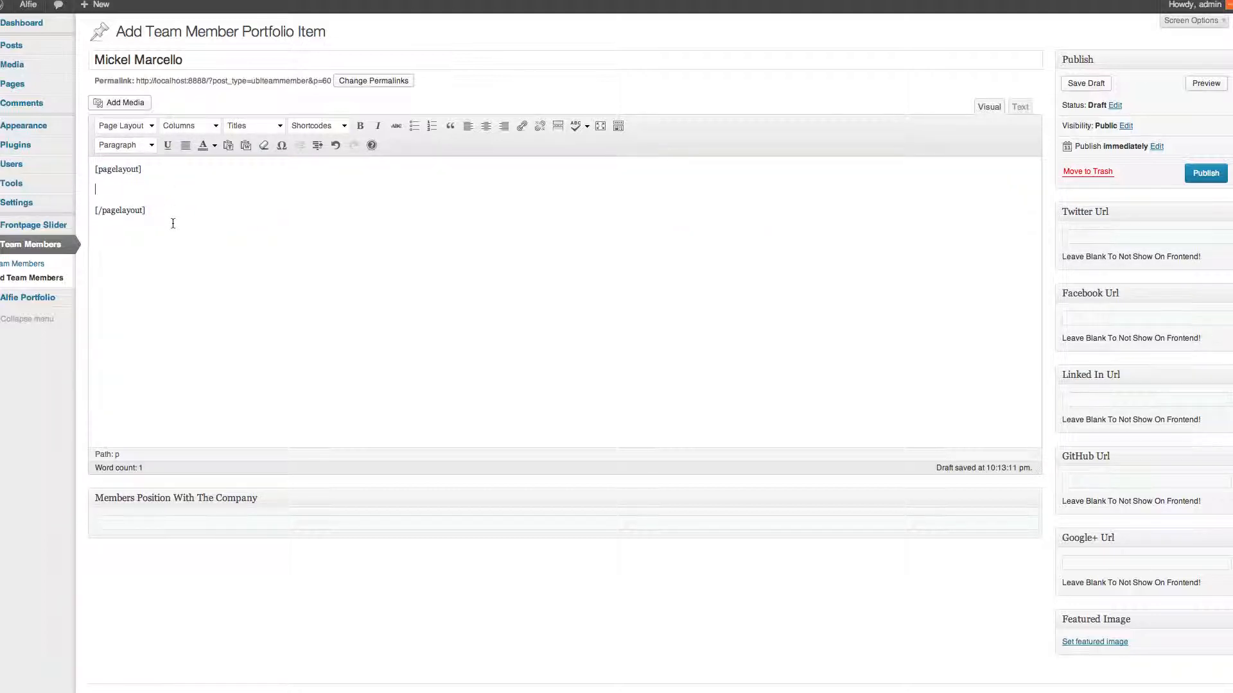
{"action": "key", "text": "super+a"}
{"action": "key", "text": "BackSpace"}
{"action": "type", "text": "df"}
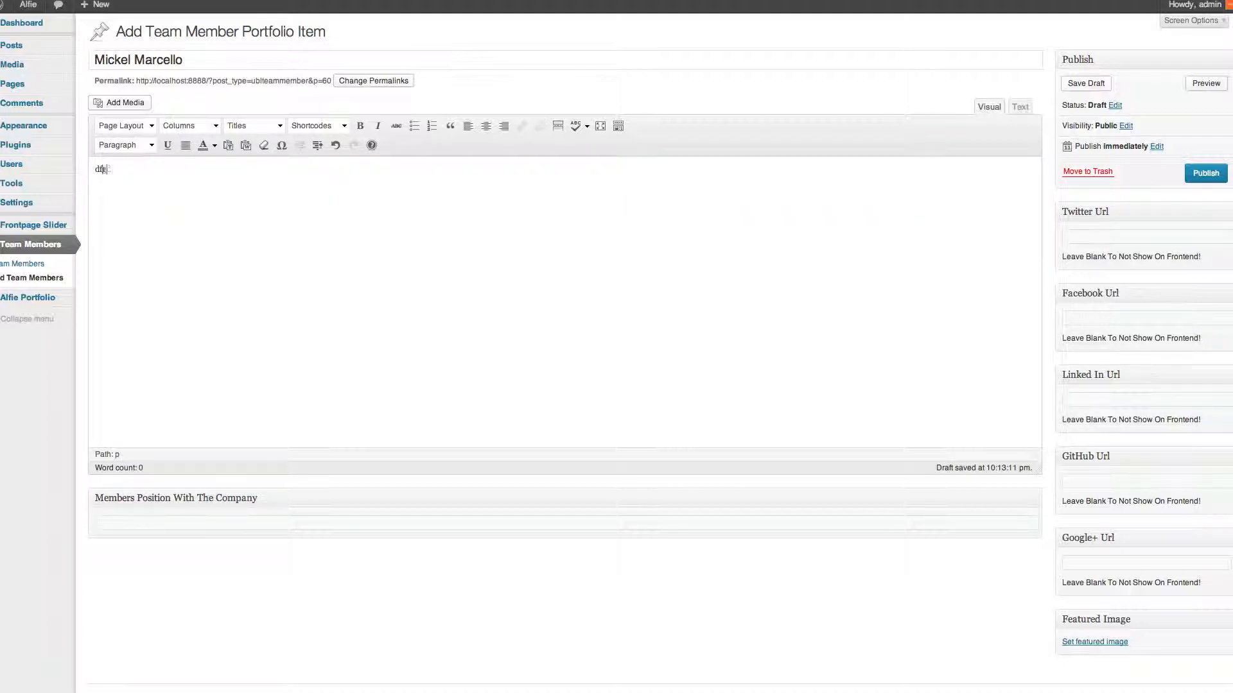
{"action": "type", "text": "gdfgdsfgdfsgdfsg"}
{"action": "key", "text": "Return"}
{"action": "type", "text": "df"}
{"action": "key", "text": "Return"}
{"action": "type", "text": "gdfg"}
{"action": "key", "text": "Return"}
{"action": "type", "text": "dfg"}
{"action": "key", "text": "Return"}
{"action": "type", "text": "dfg"}
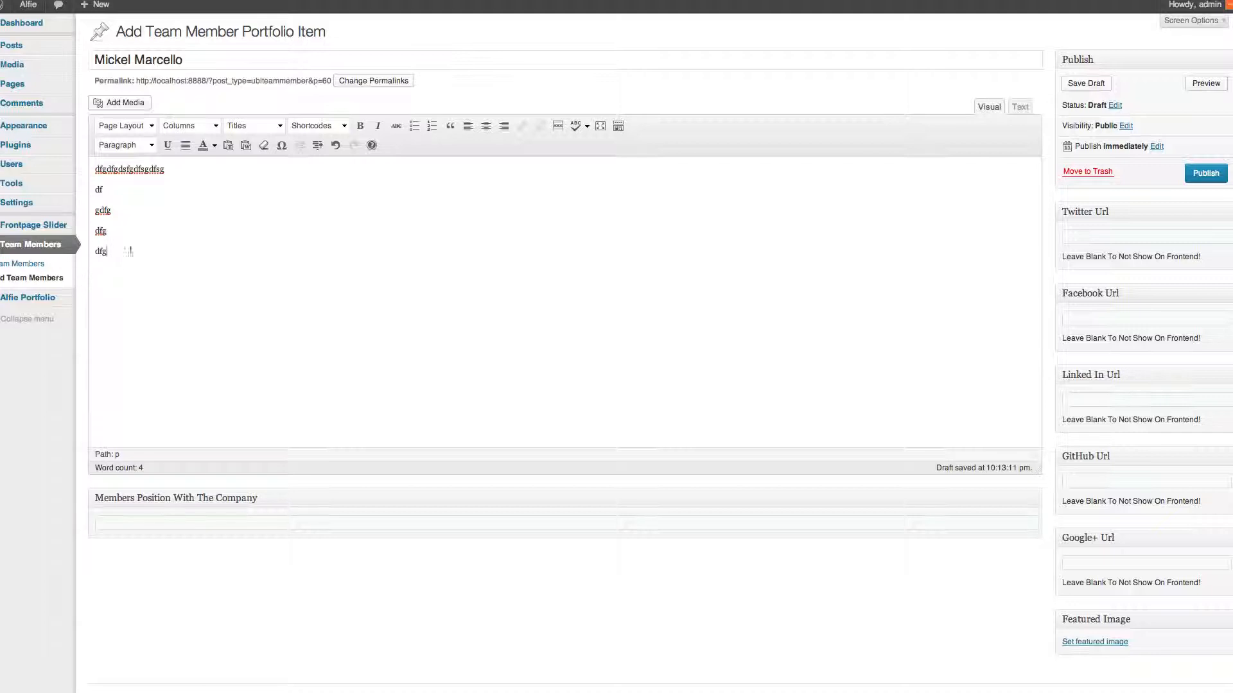
Wrap the placeholder lines in a page layout, then delete them, leaving an empty [pagelayout] pair
{"action": "left_click_drag", "start_coordinate": [128, 251], "coordinate": [95, 166]}
{"action": "left_click", "coordinate": [125, 125]}
{"action": "left_click", "coordinate": [141, 158]}
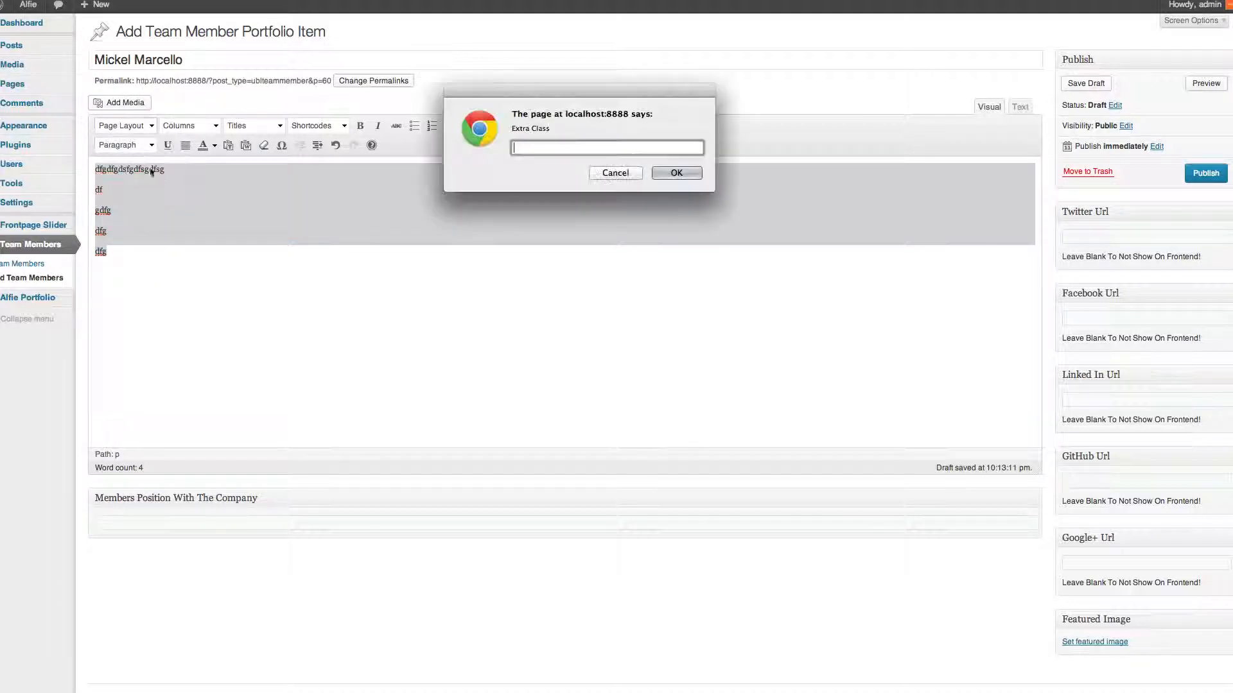
{"action": "left_click", "coordinate": [677, 171]}
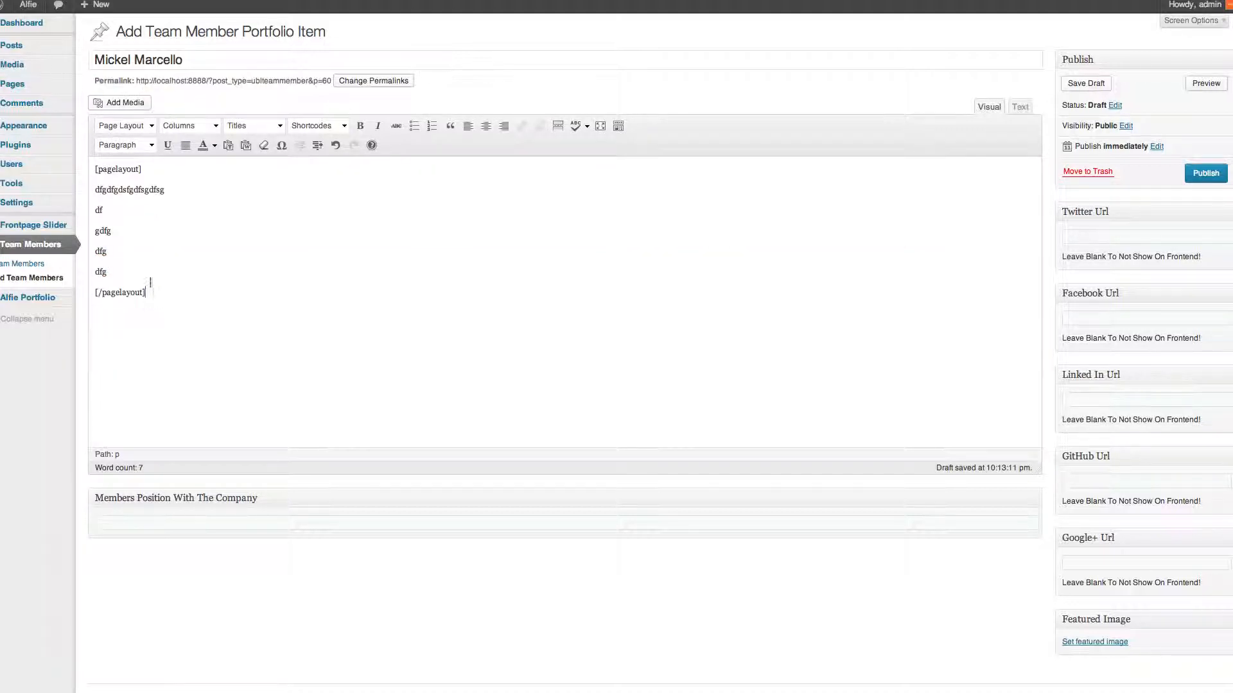
{"action": "left_click_drag", "start_coordinate": [116, 270], "coordinate": [89, 190]}
{"action": "key", "text": "BackSpace"}
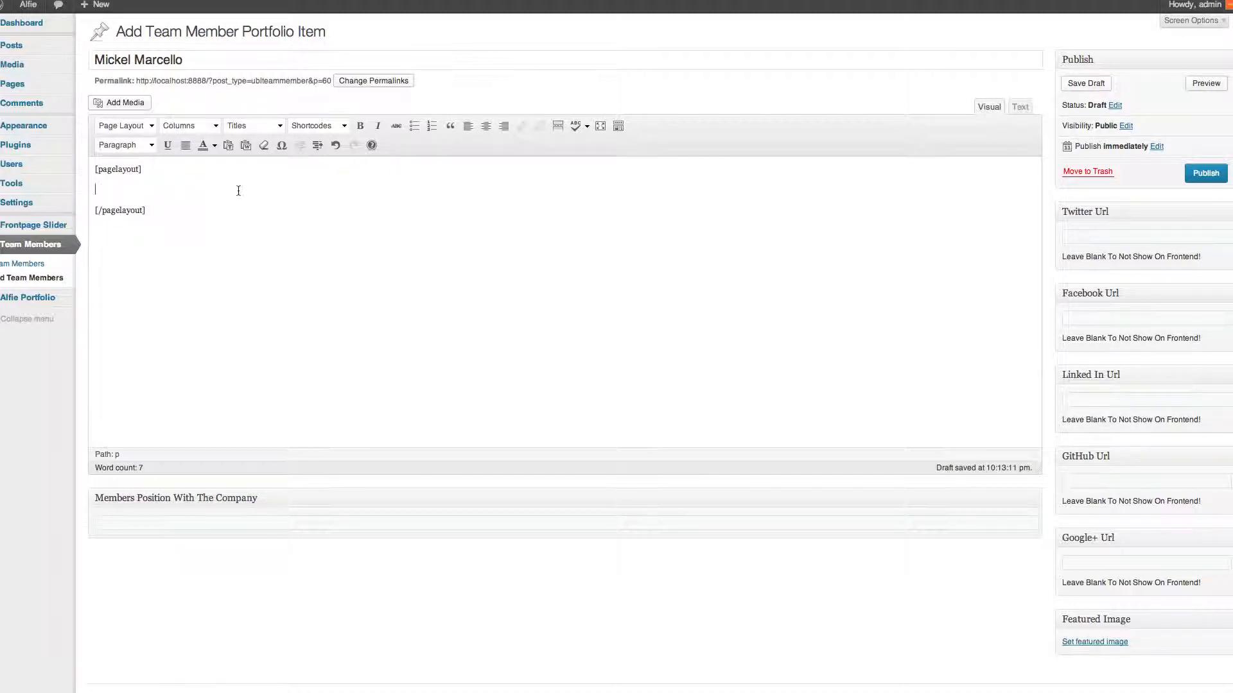
Scroll through the sample team member's profile on the live site to study its layout
{"action": "left_click", "coordinate": [205, 125]}
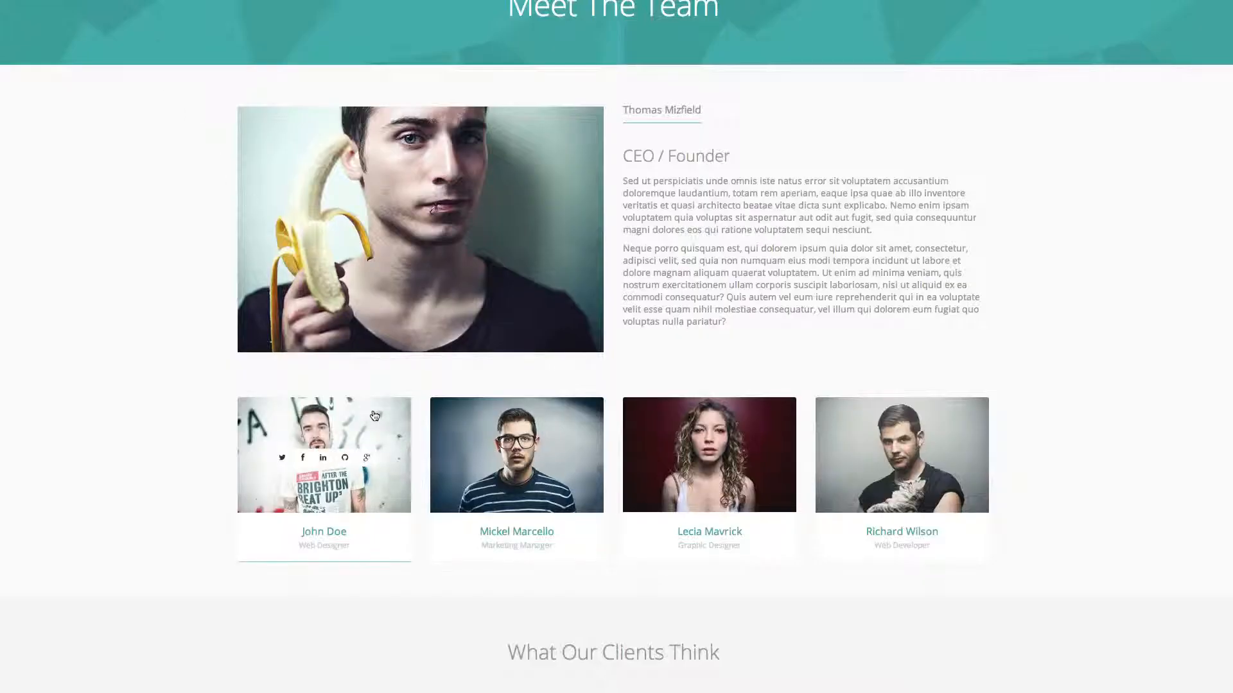
{"action": "left_click", "coordinate": [414, 299]}
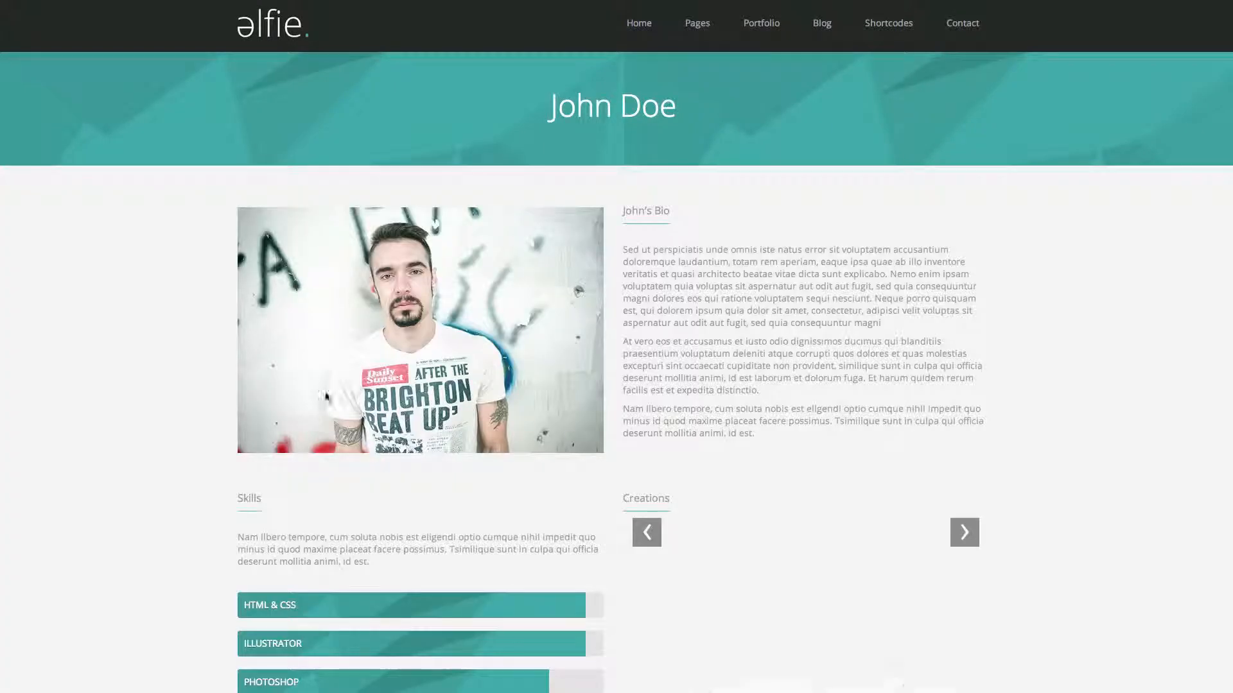
{"action": "scroll", "coordinate": [608, 327], "scroll_direction": "down", "scroll_amount": 1}
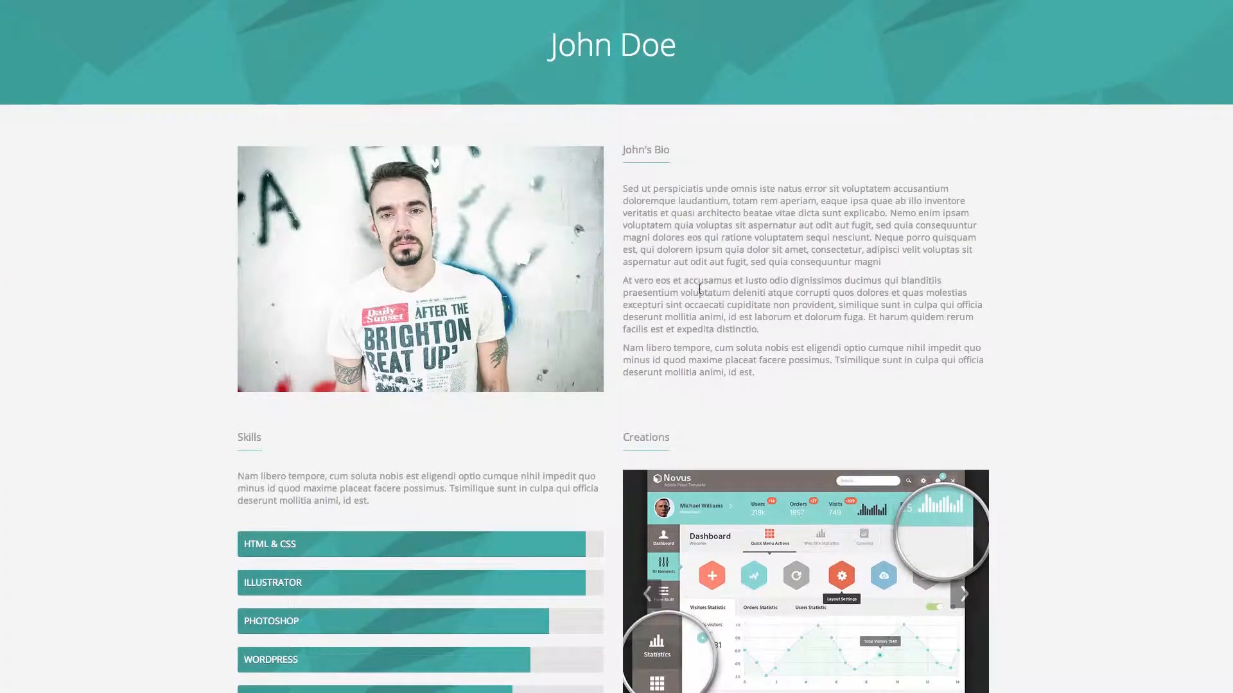
{"action": "scroll", "coordinate": [699, 287], "scroll_direction": "down", "scroll_amount": 4}
{"action": "scroll", "coordinate": [644, 271], "scroll_direction": "up", "scroll_amount": 2}
{"action": "scroll", "coordinate": [644, 277], "scroll_direction": "up", "scroll_amount": 1}
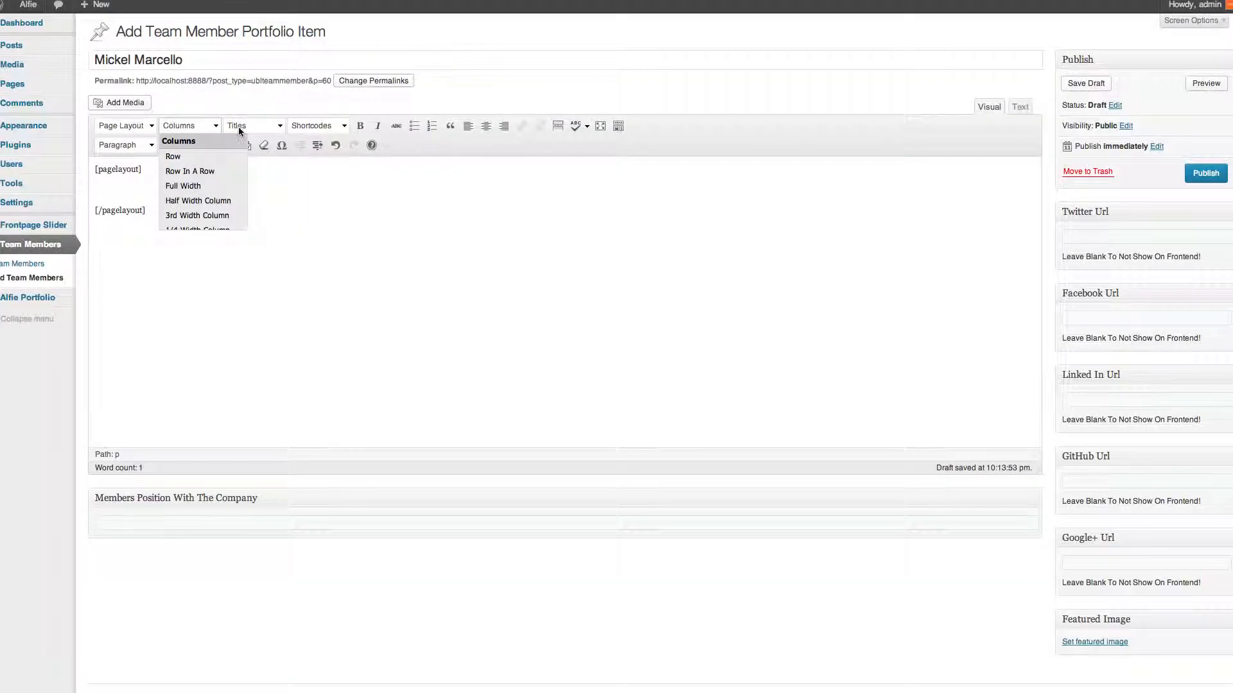
Insert a row with extra class padbottom30 and open an empty line inside it
{"action": "left_click", "coordinate": [192, 158]}
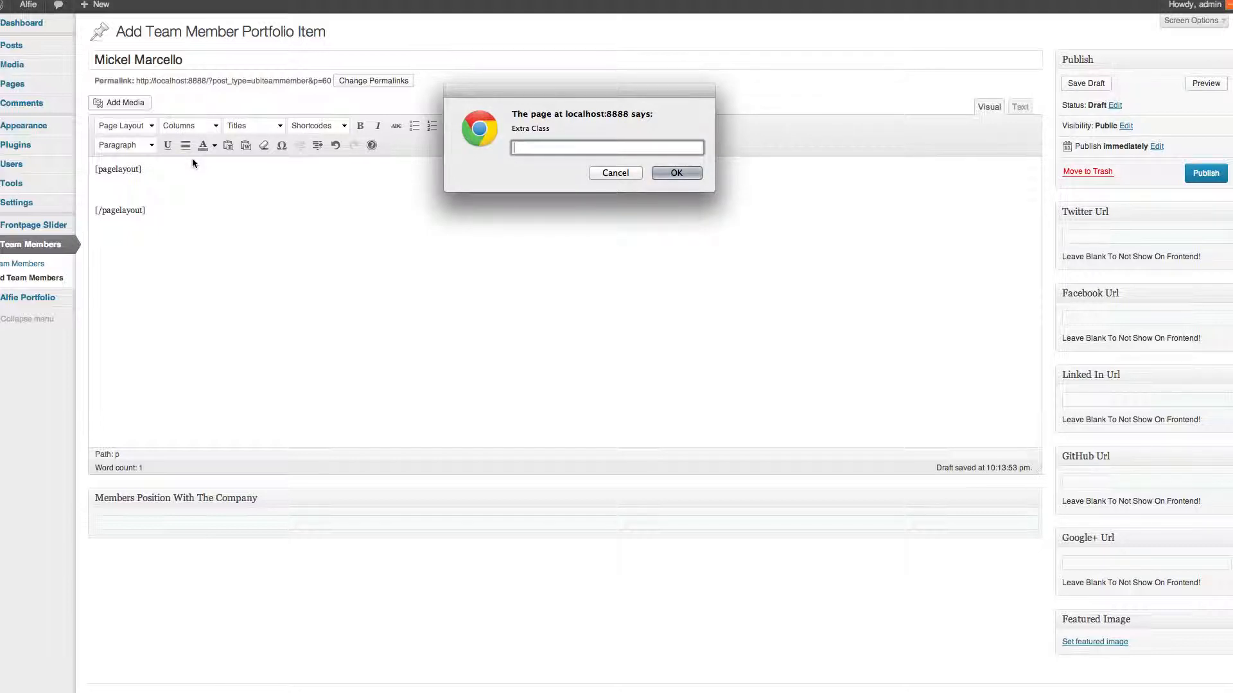
{"action": "type", "text": "padbottom30"}
{"action": "key", "text": "Return"}
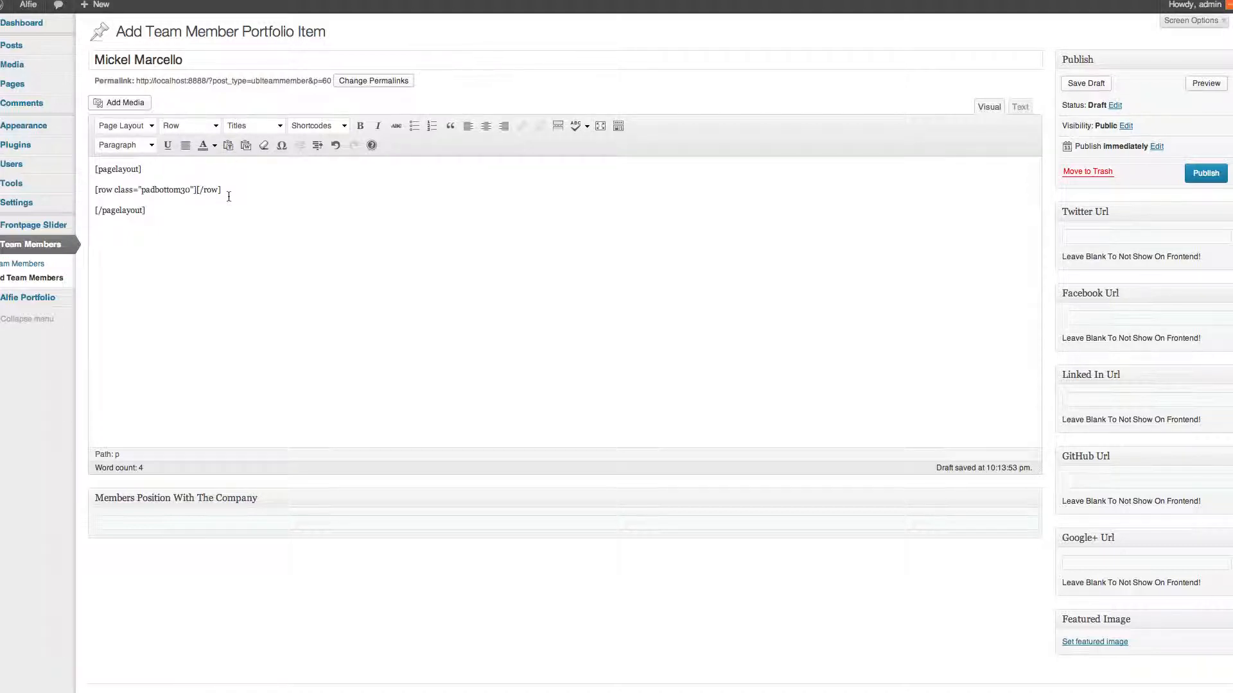
{"action": "key", "text": "Return"}
{"action": "key", "text": "Return"}
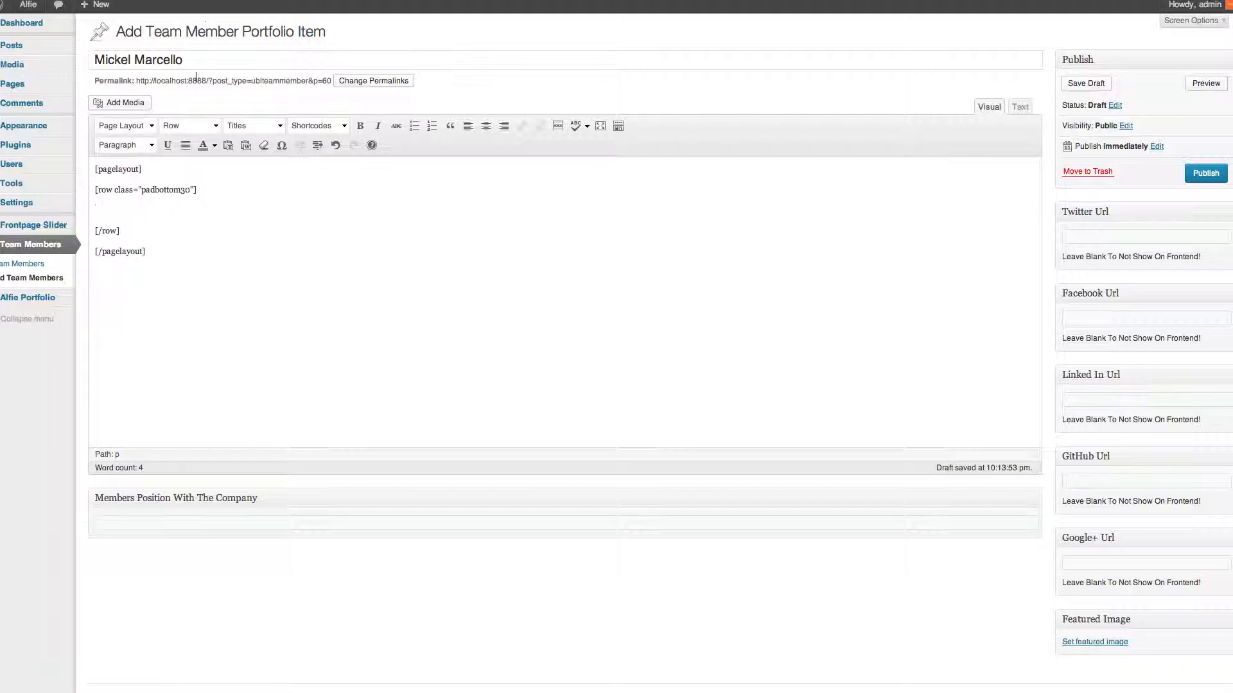
Add a half-width column and duplicate it to make four half-width columns
{"action": "left_click", "coordinate": [204, 126]}
{"action": "left_click", "coordinate": [205, 200]}
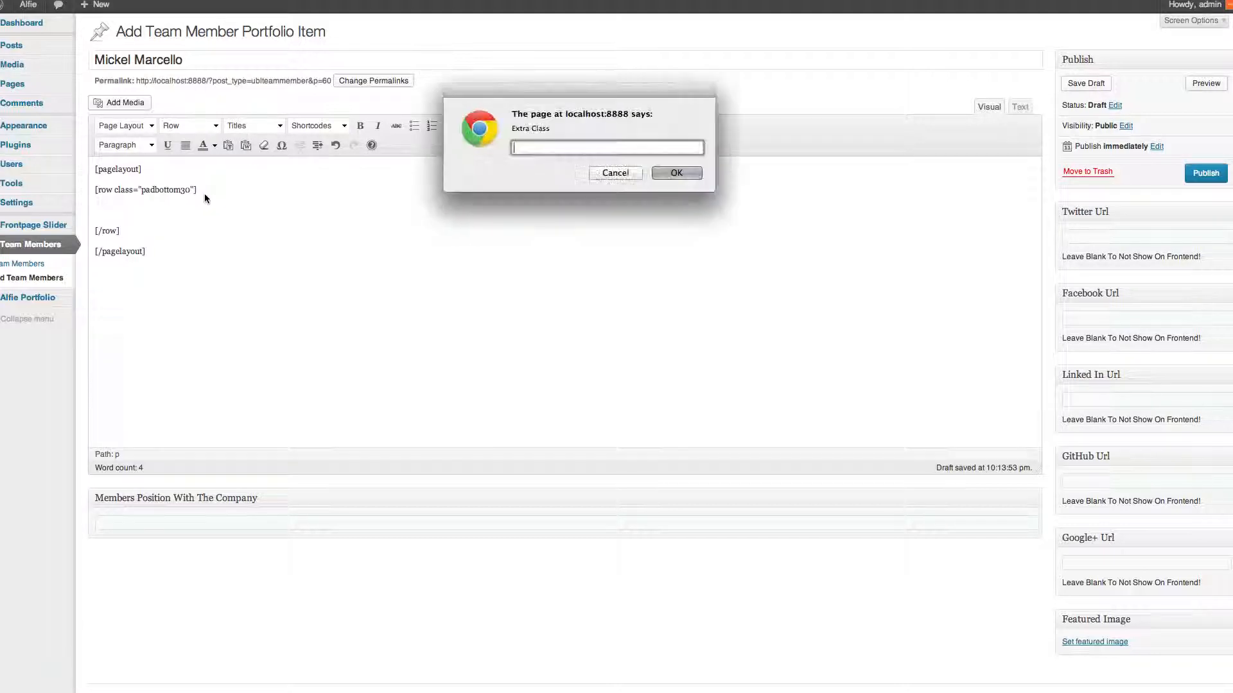
{"action": "key", "text": "Return"}
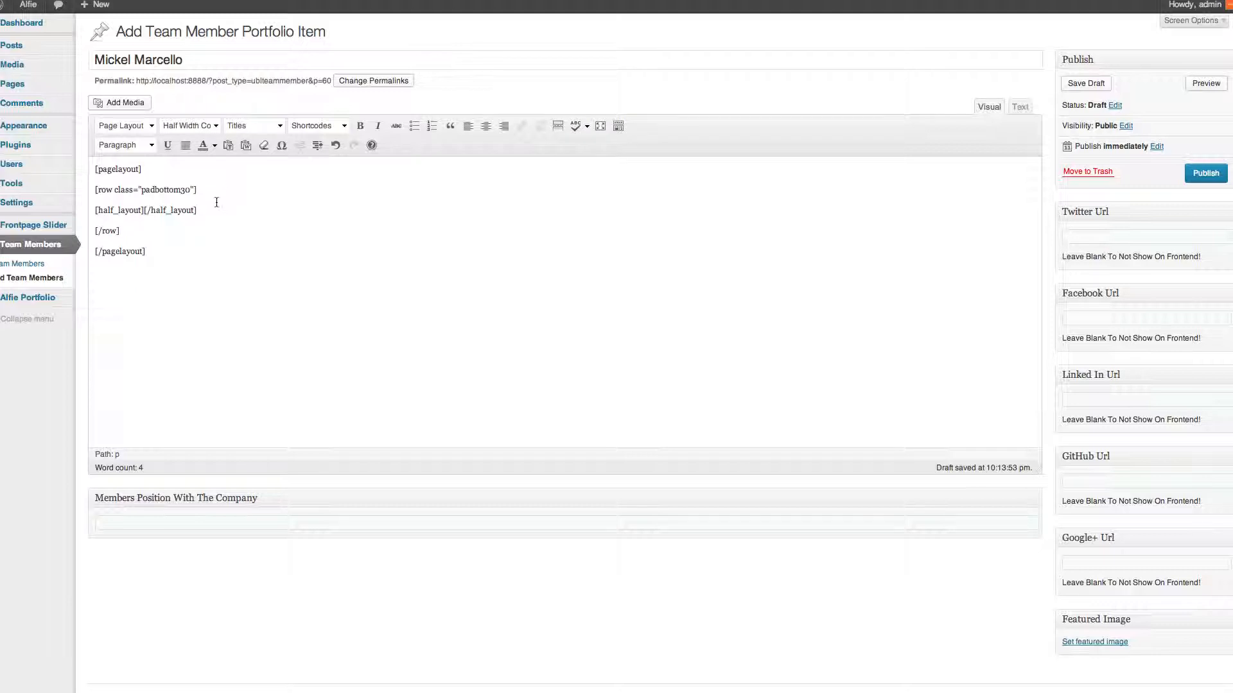
{"action": "triple_click", "coordinate": [117, 210]}
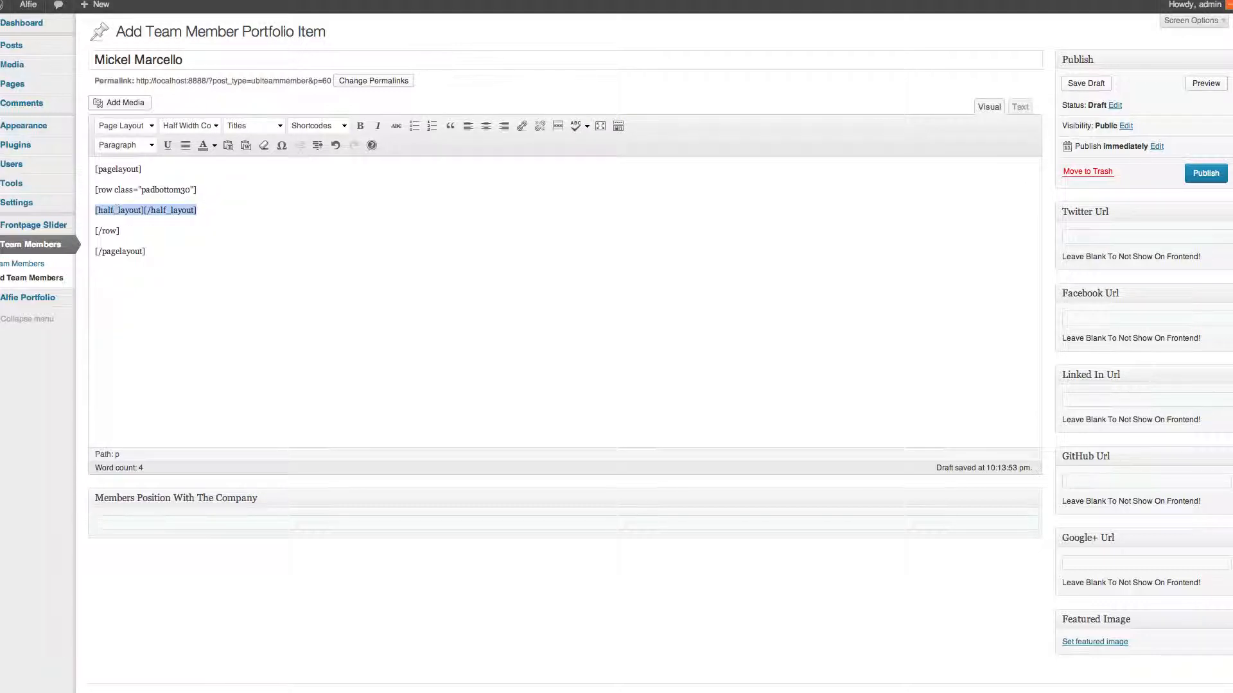
{"action": "key", "text": "ctrl+c"}
{"action": "key", "text": "End"}
{"action": "key", "text": "Return"}
{"action": "key", "text": "ctrl+v"}
{"action": "key", "text": "Return"}
{"action": "key", "text": "ctrl+v"}
{"action": "key", "text": "Return"}
{"action": "key", "text": "ctrl+v"}
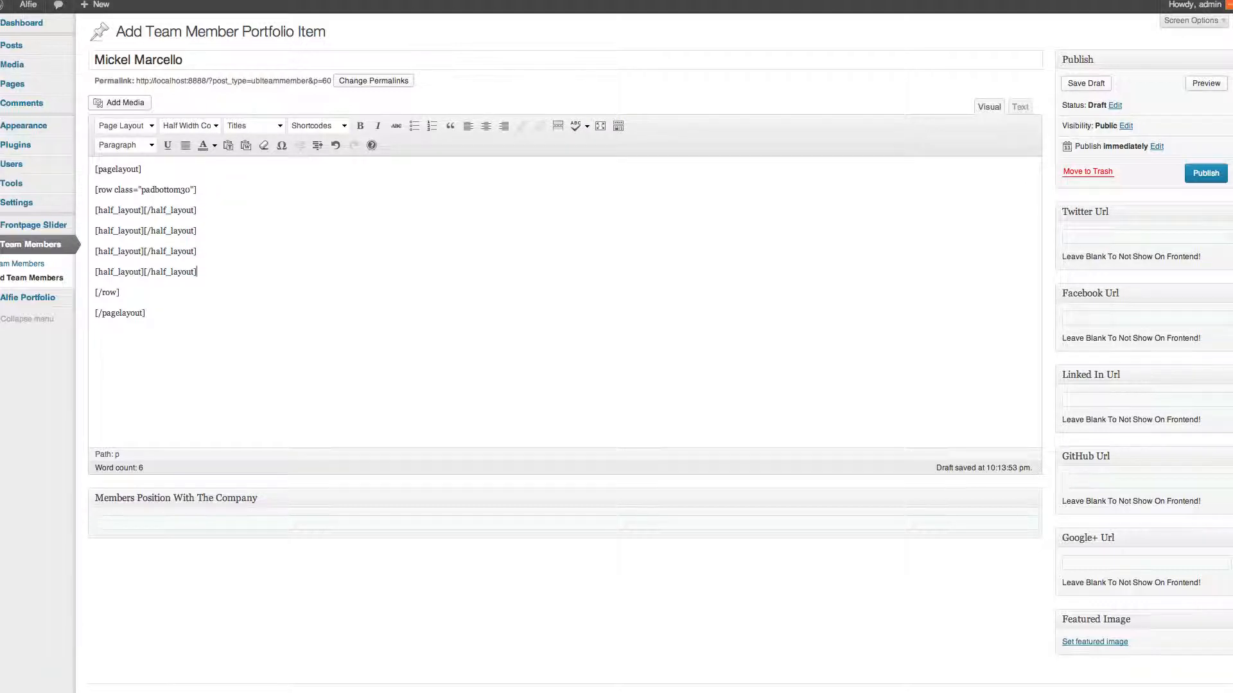
Split the first half-width column onto separate lines and bring up the media library
{"action": "left_click", "coordinate": [144, 210]}
{"action": "key", "text": "Return"}
{"action": "key", "text": "Return"}
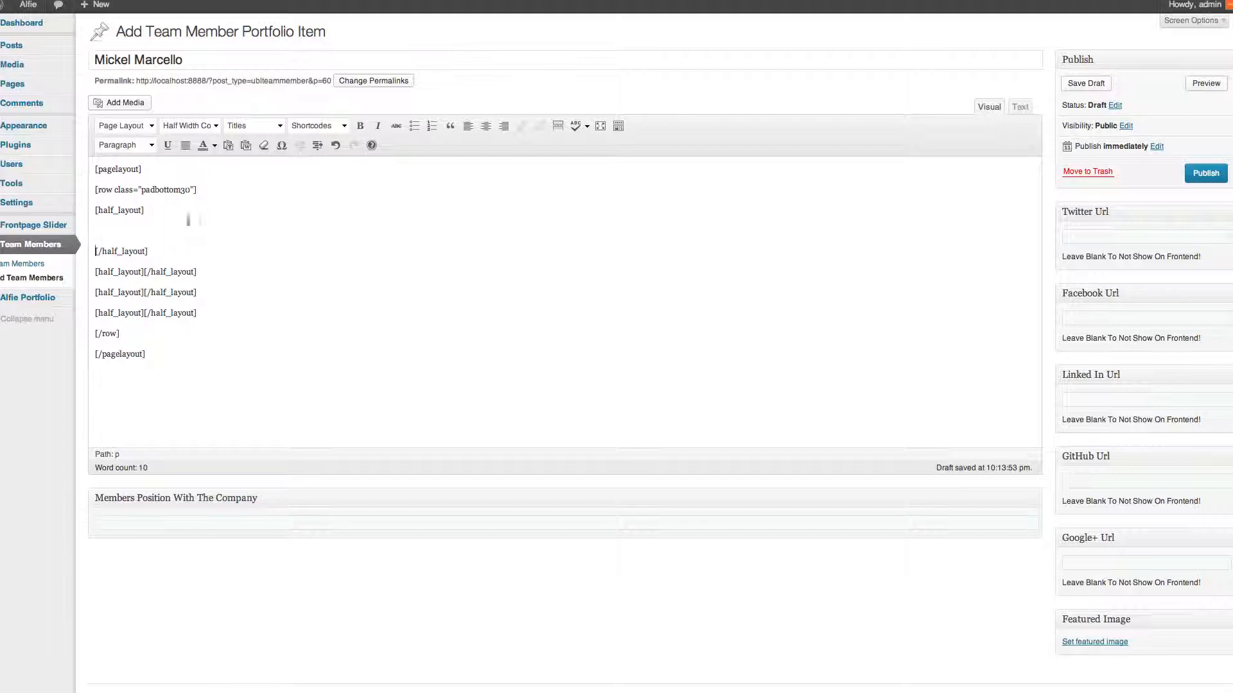
{"action": "left_click", "coordinate": [153, 226]}
{"action": "left_click", "coordinate": [129, 107]}
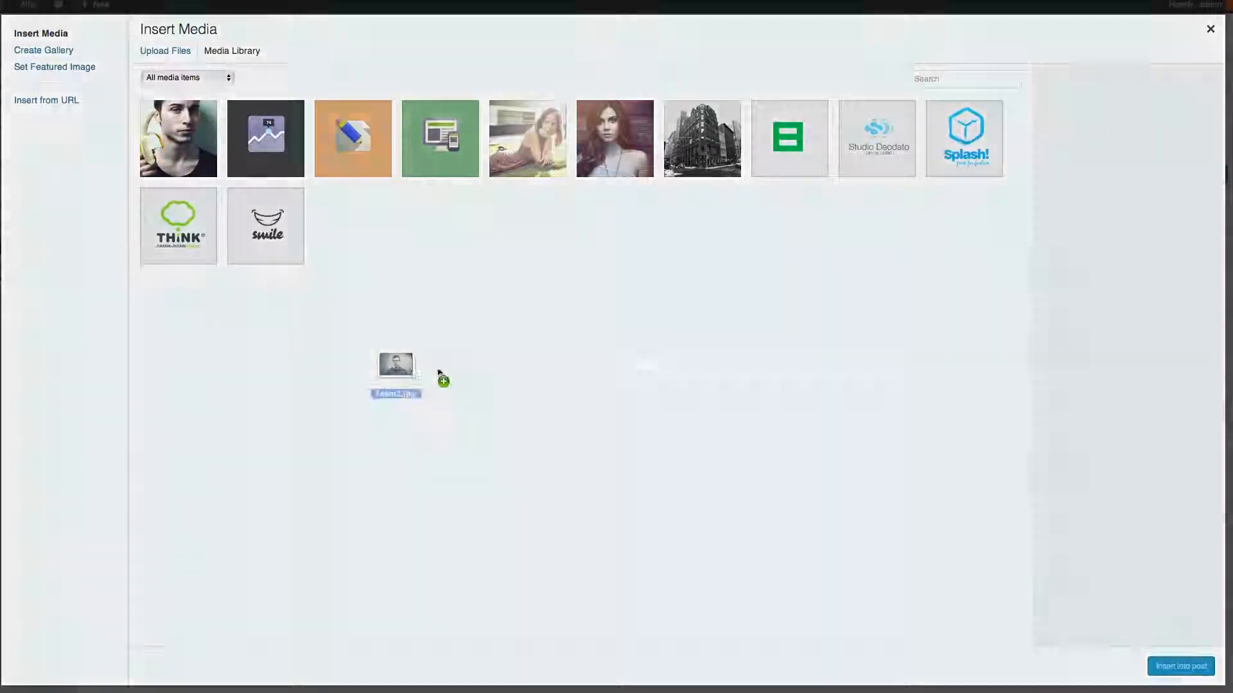
Upload team2.jpg, insert it with Link To None into the first column, and open the second column
{"action": "left_click_drag", "start_coordinate": [441, 377], "coordinate": [420, 424]}
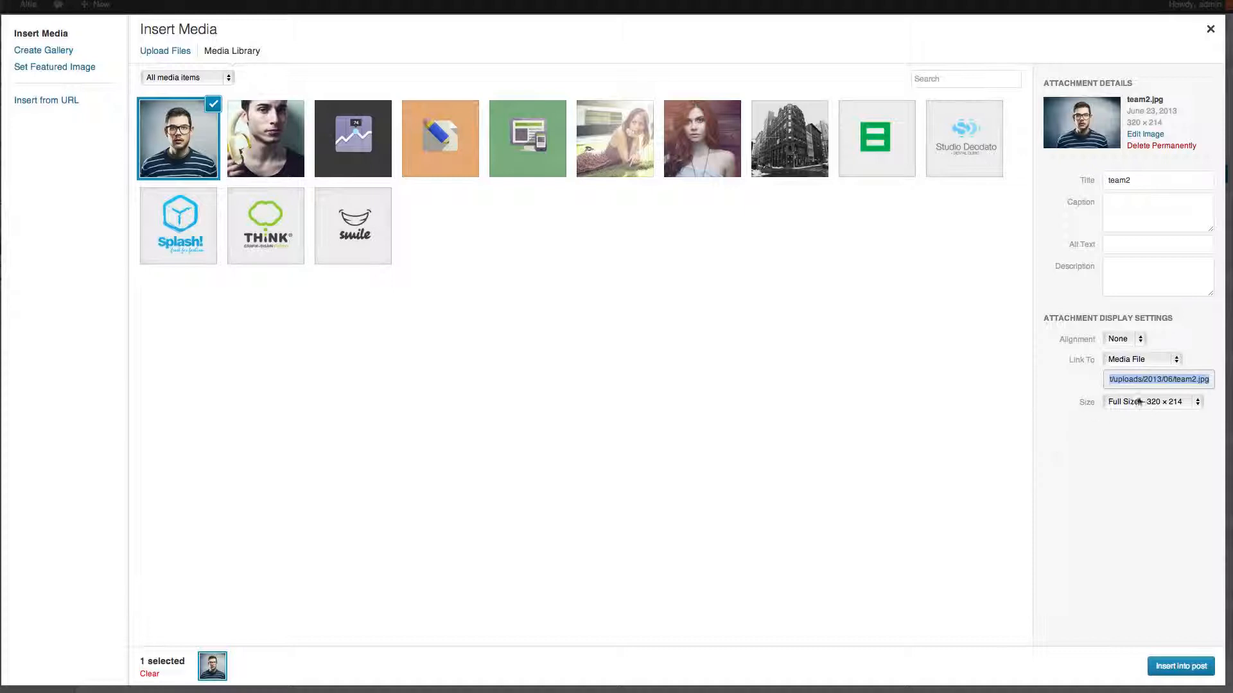
{"action": "left_click", "coordinate": [1133, 358]}
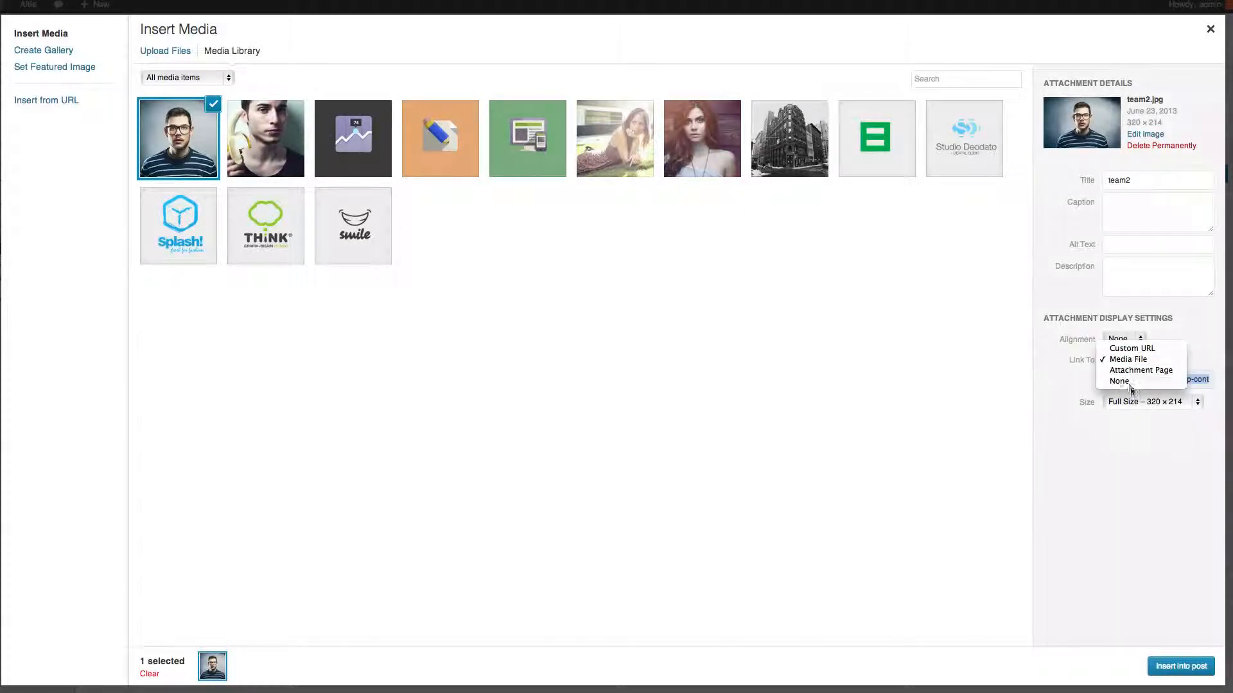
{"action": "left_click", "coordinate": [1124, 381]}
{"action": "left_click", "coordinate": [1181, 667]}
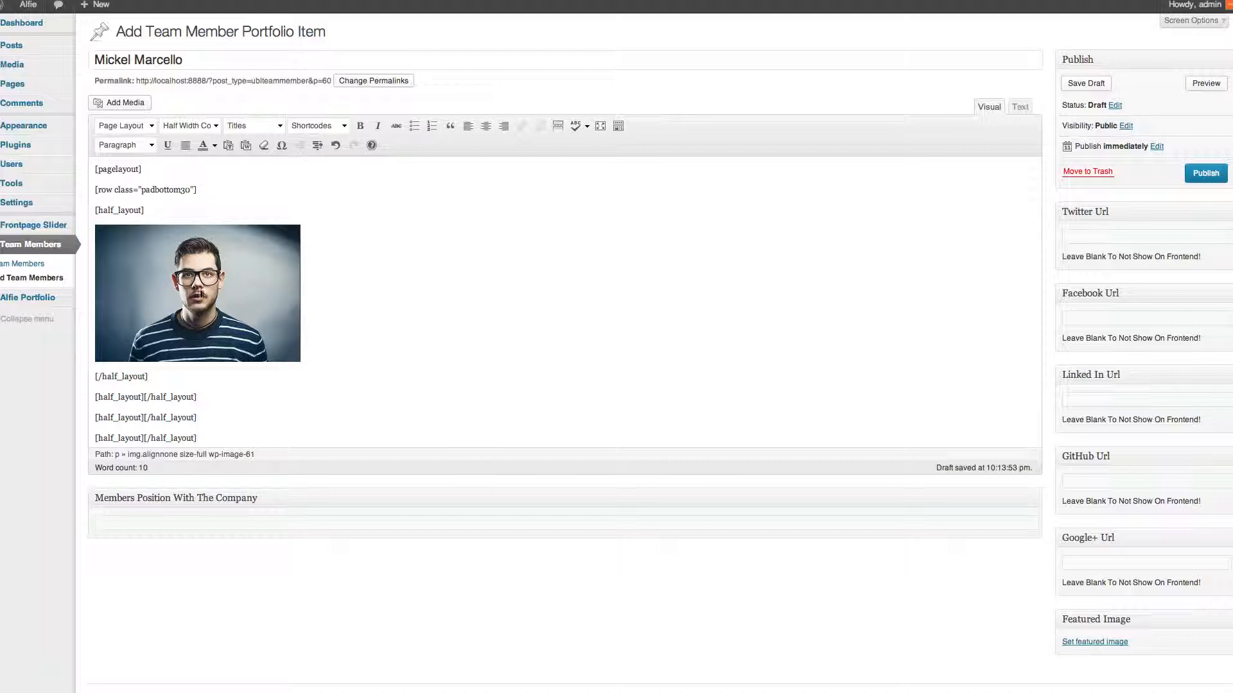
{"action": "left_click", "coordinate": [144, 397]}
{"action": "key", "text": "Return"}
{"action": "key", "text": "Return"}
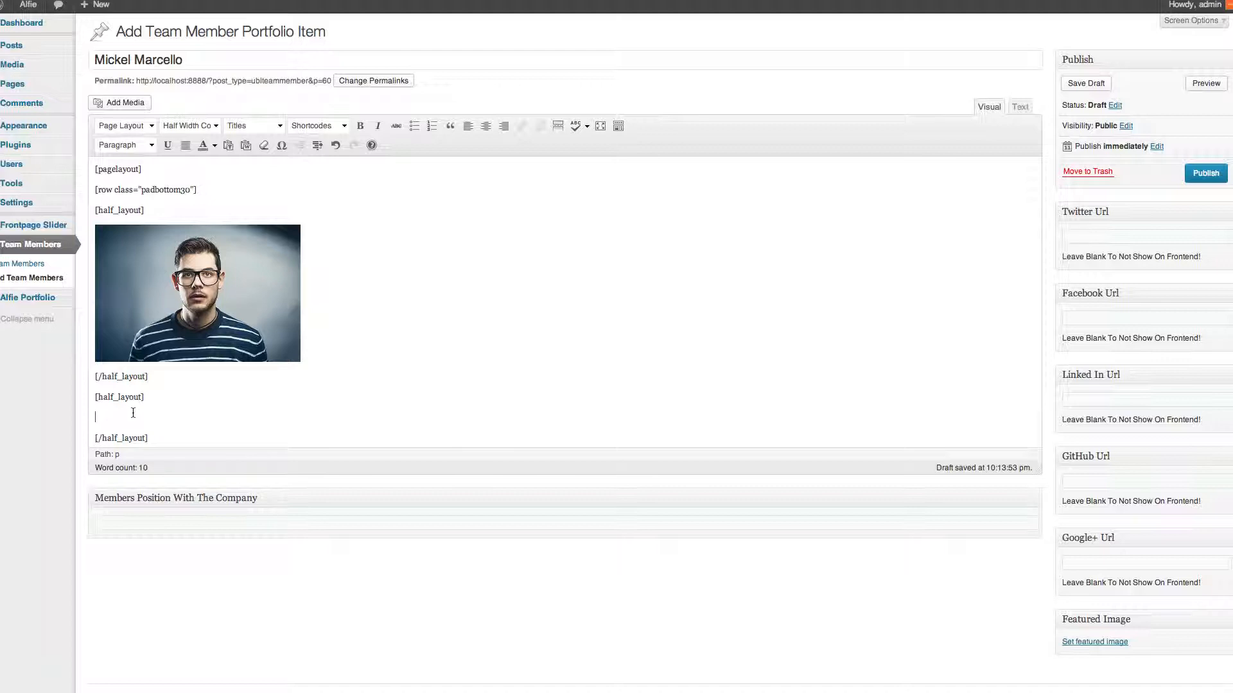
Type the member's bio heading and format it as a small title
{"action": "type", "text": "Mickel's Bio"}
{"action": "left_click_drag", "start_coordinate": [144, 417], "coordinate": [94, 417]}
{"action": "left_click", "coordinate": [254, 126]}
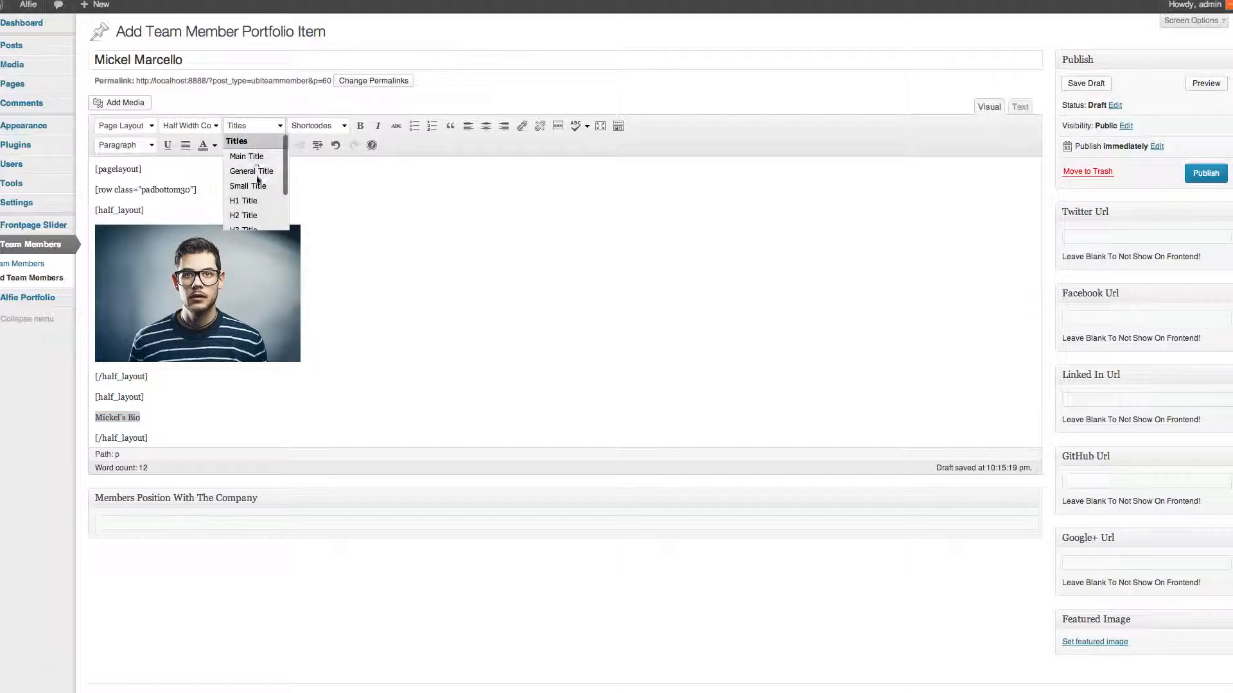
{"action": "left_click", "coordinate": [256, 186]}
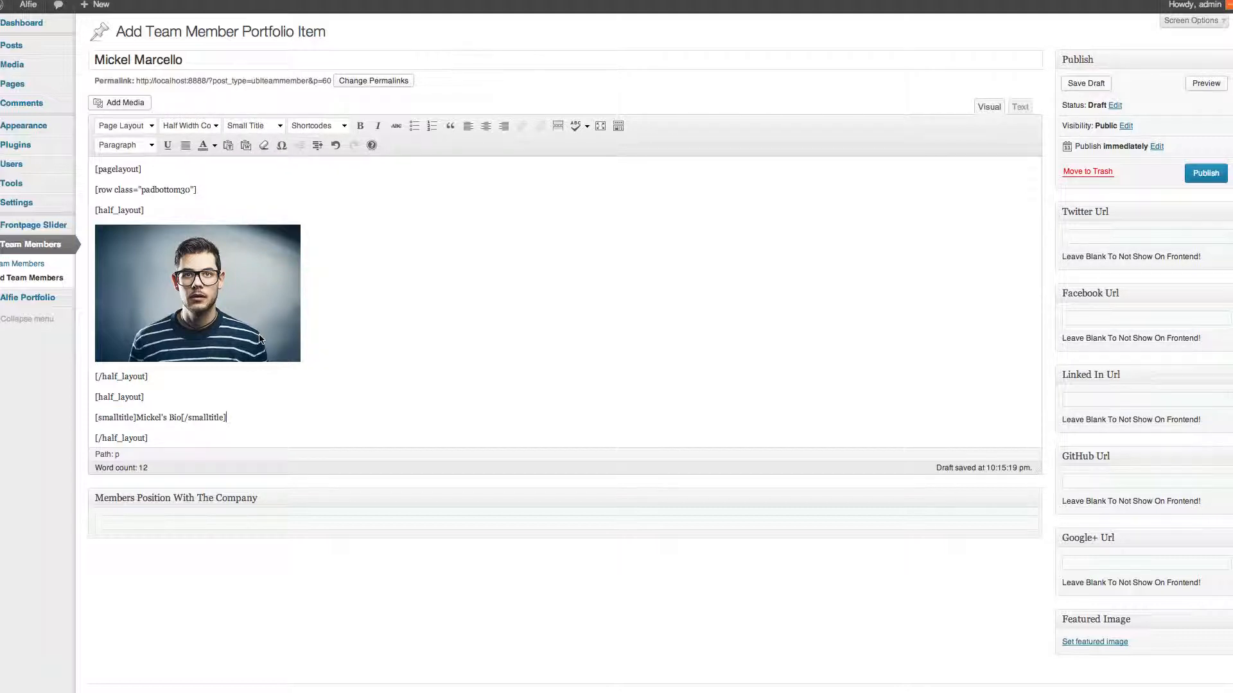
{"action": "key", "text": "Return"}
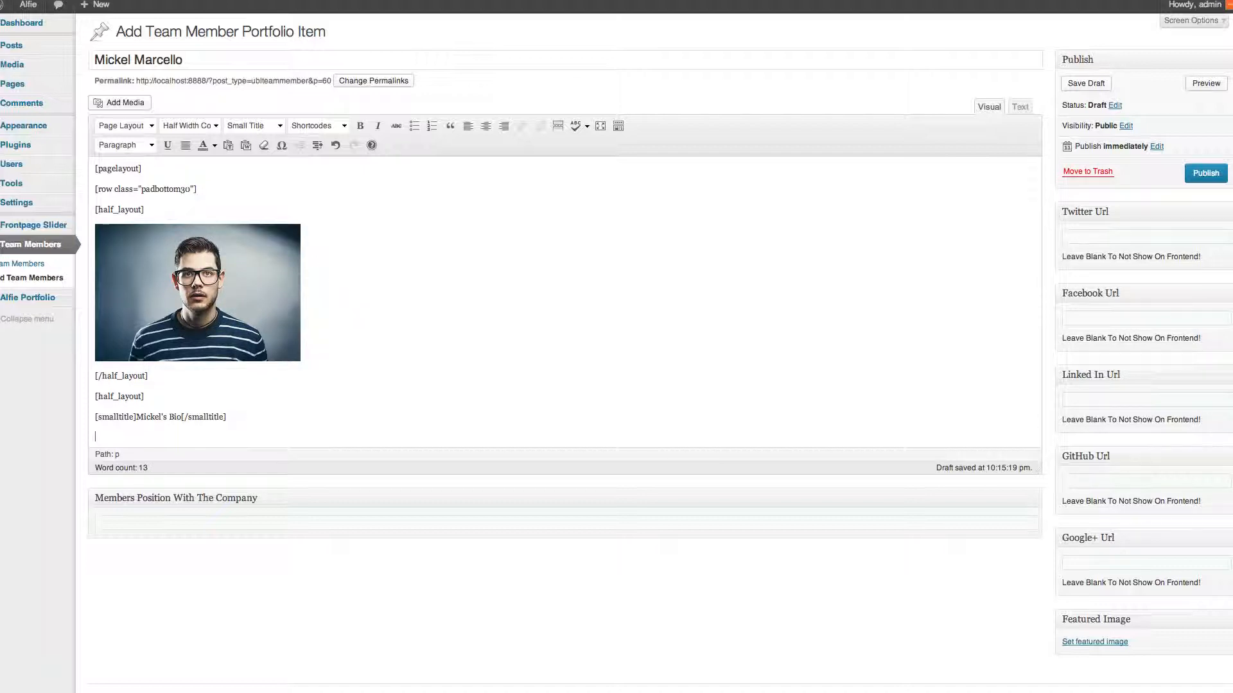
Paste three lorem-ipsum bio paragraphs below the heading and shorten the third one
{"action": "key", "text": "super+v"}
{"action": "key", "text": "Return"}
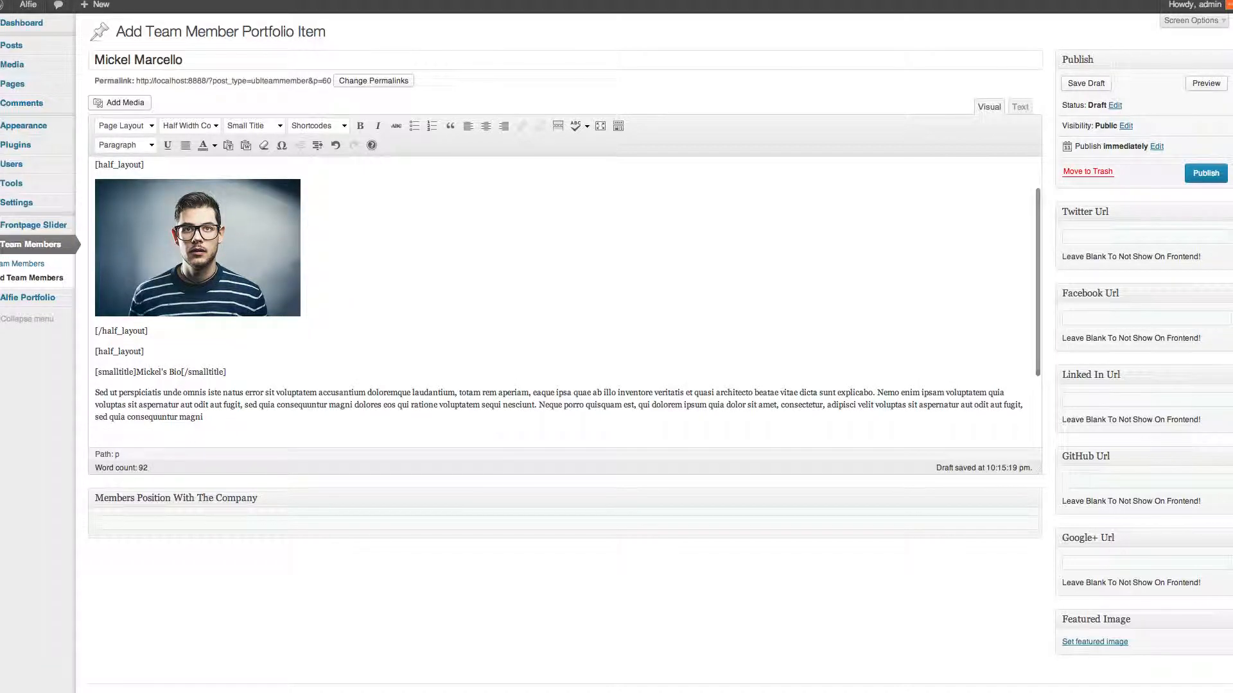
{"action": "key", "text": "super+v"}
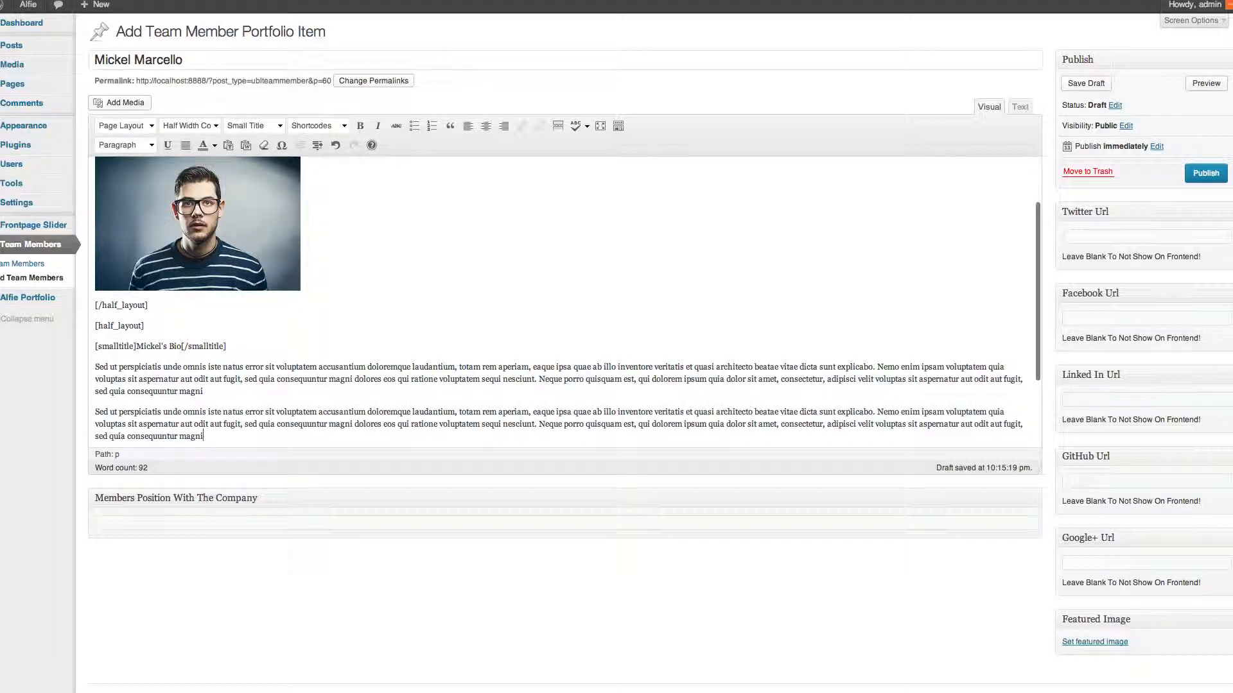
{"action": "key", "text": "Return"}
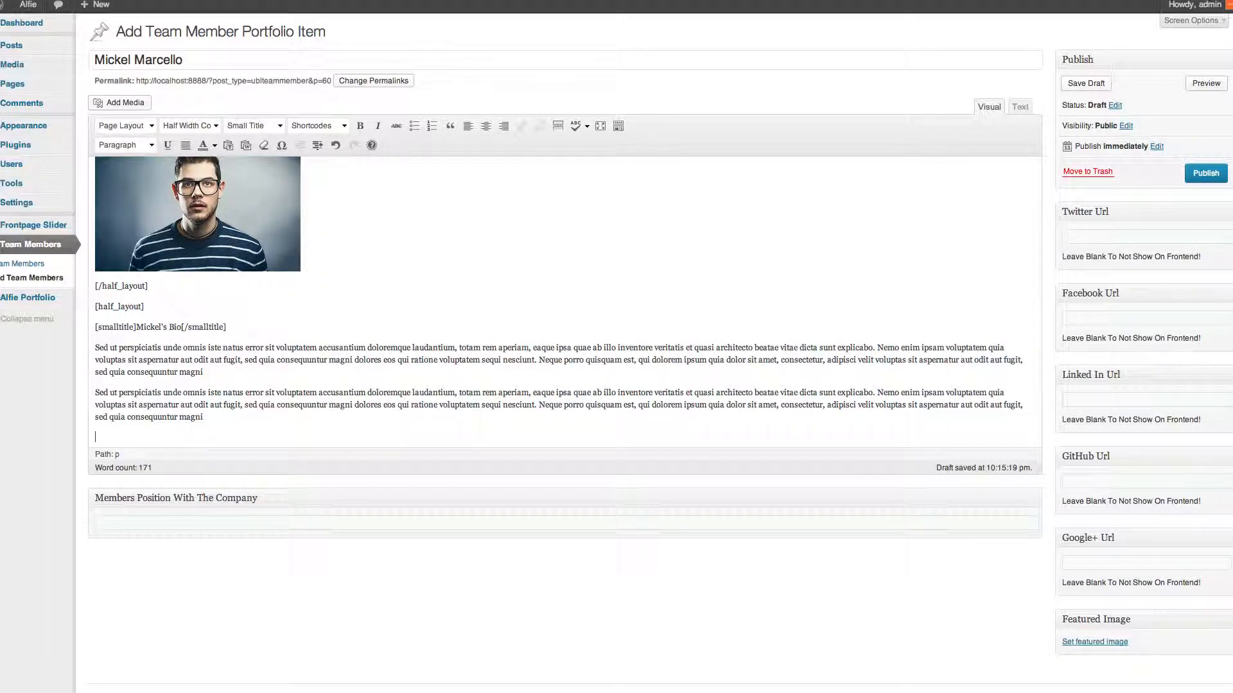
{"action": "key", "text": "super+v"}
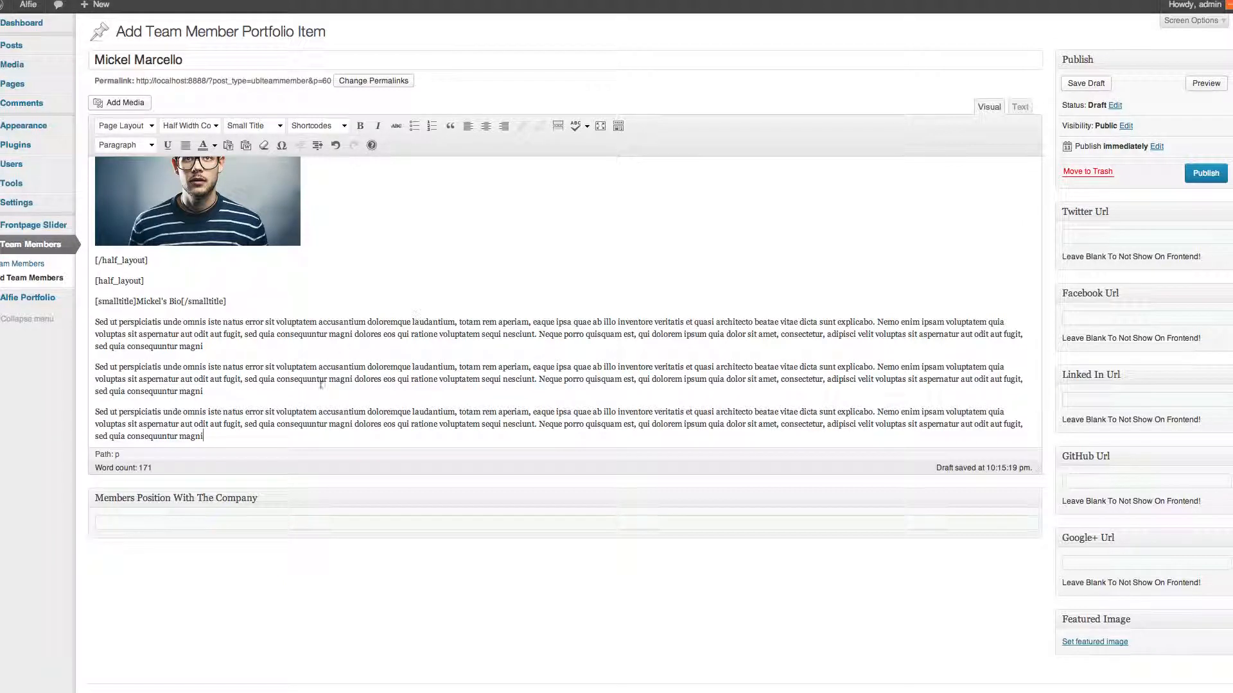
{"action": "left_click_drag", "start_coordinate": [248, 424], "coordinate": [119, 411]}
{"action": "key", "text": "BackSpace"}
{"action": "key", "text": "BackSpace"}
{"action": "key", "text": "BackSpace"}
{"action": "key", "text": "BackSpace"}
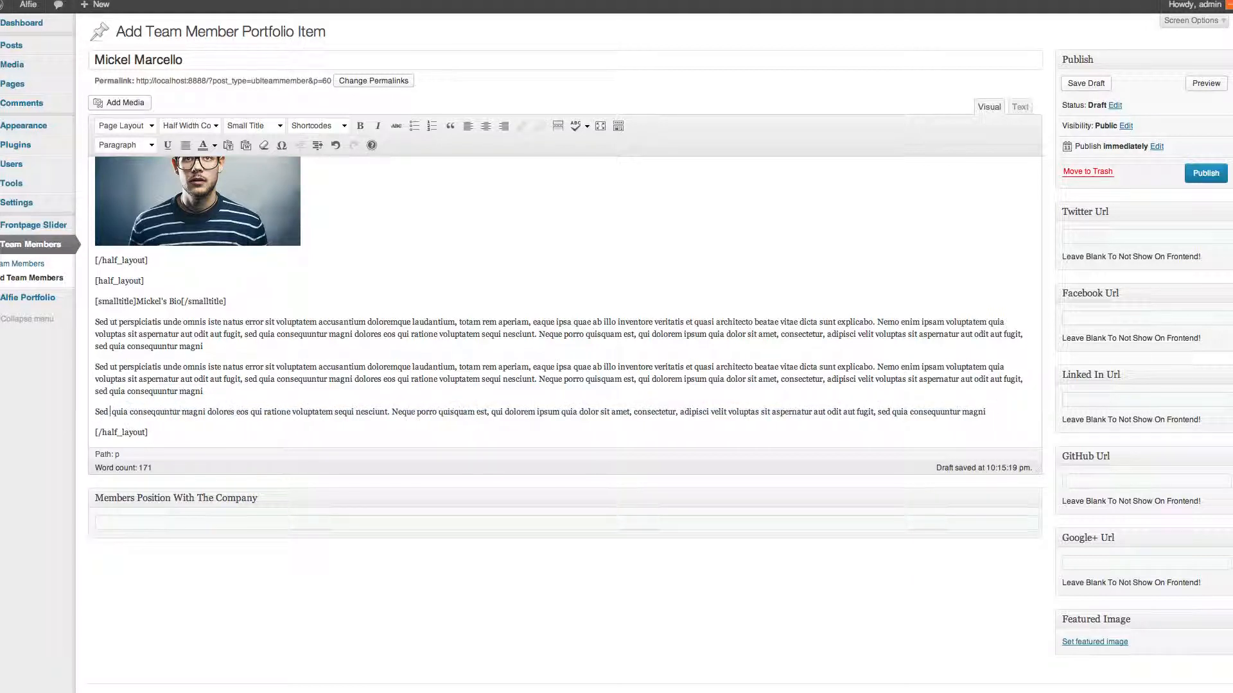
{"action": "scroll", "coordinate": [402, 381], "scroll_direction": "down", "scroll_amount": 3}
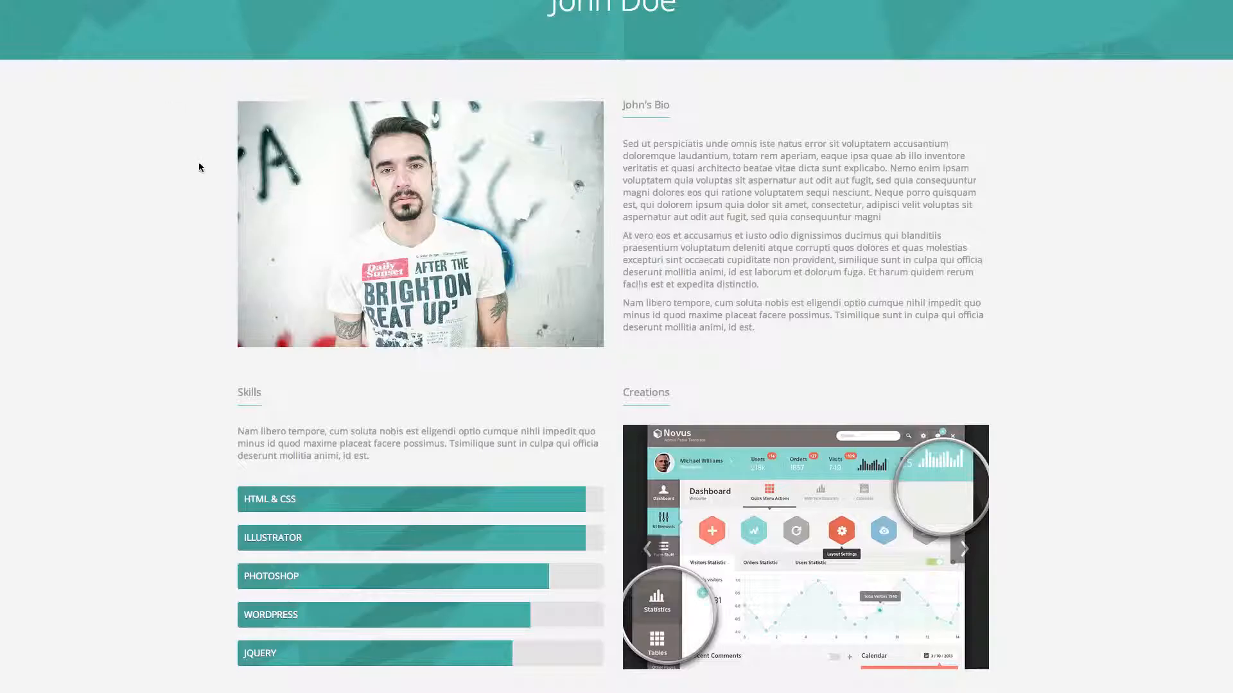
{"action": "scroll", "coordinate": [199, 167], "scroll_direction": "down", "scroll_amount": 3}
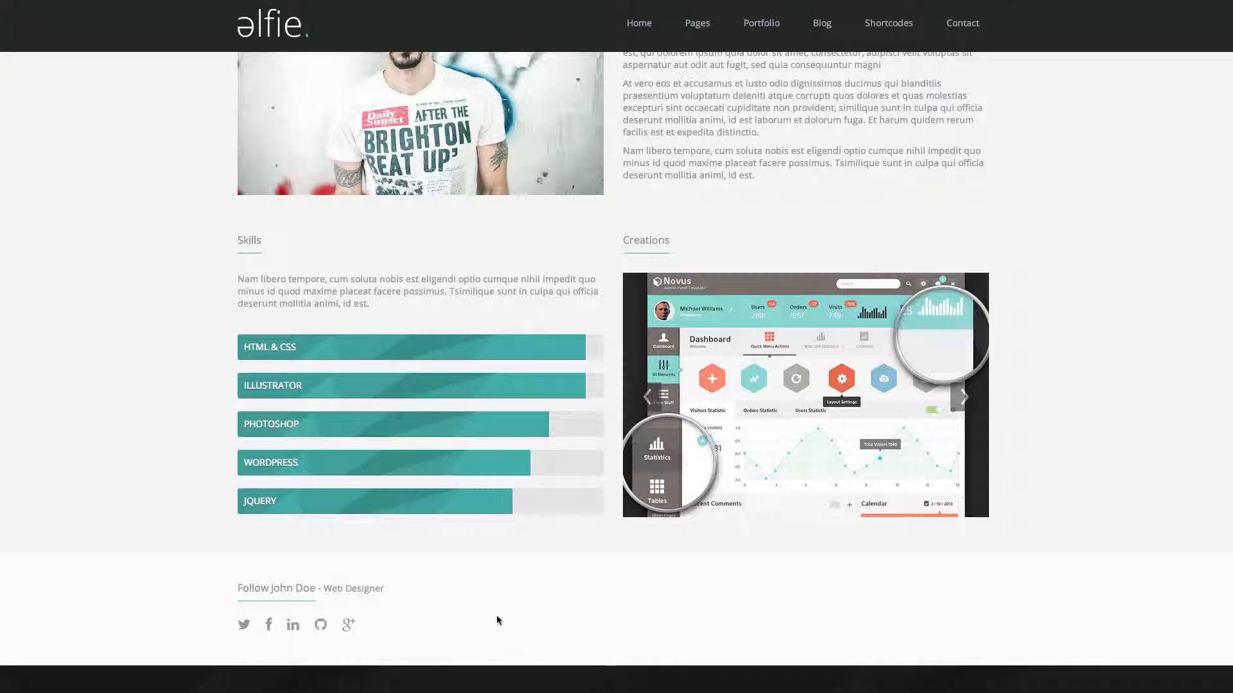
Review the sample profile's Skills bars and Creations slider on the live site
{"action": "scroll", "coordinate": [400, 313], "scroll_direction": "up", "scroll_amount": 1}
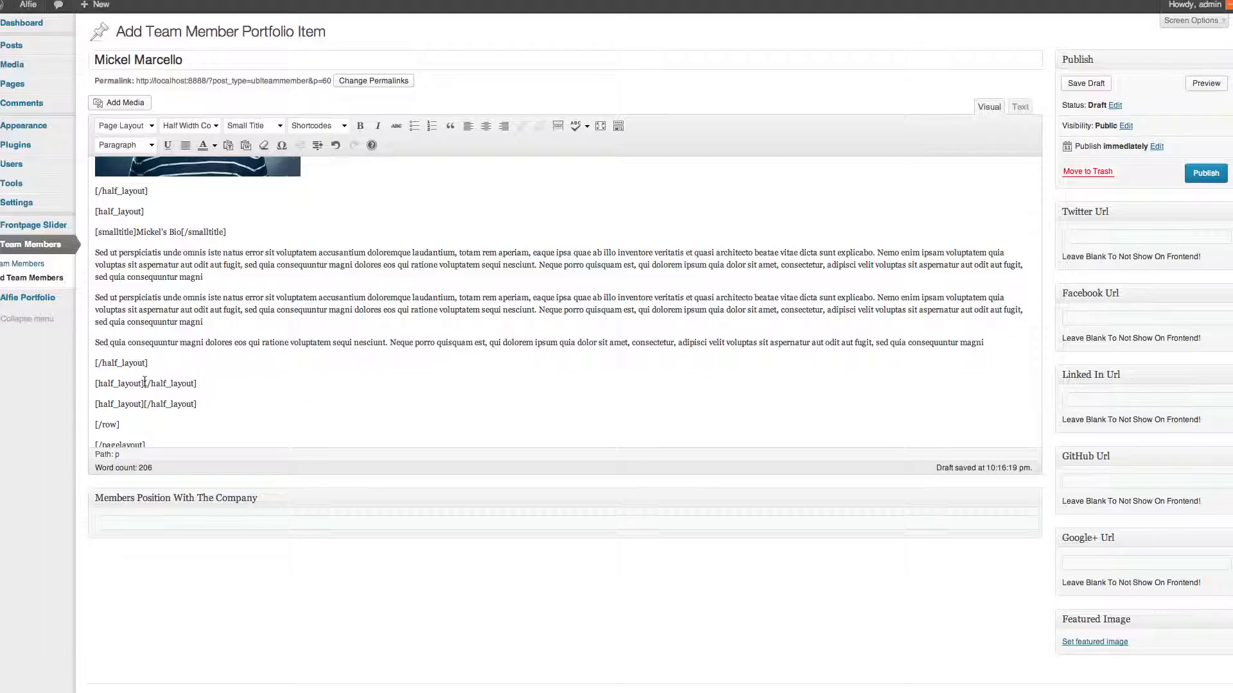
Open up the third column and add a Skills small title
{"action": "key", "text": "Return"}
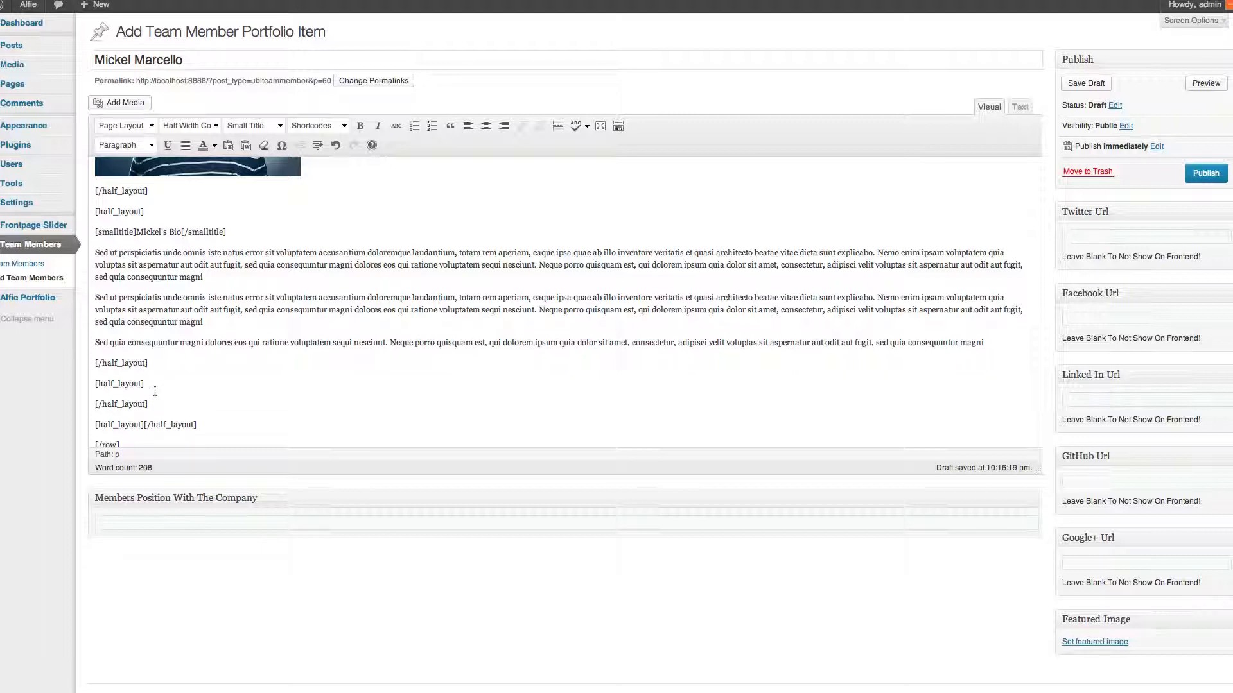
{"action": "key", "text": "Return"}
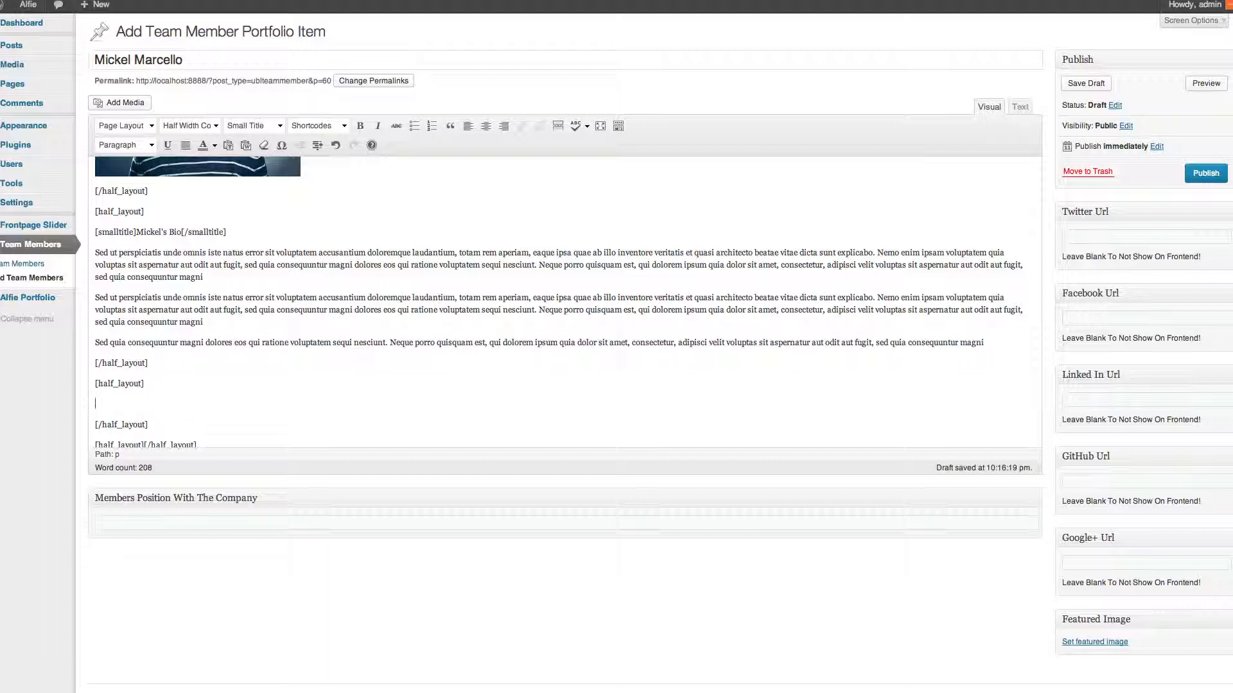
{"action": "type", "text": "Skills"}
{"action": "double_click", "coordinate": [104, 404]}
{"action": "left_click", "coordinate": [260, 126]}
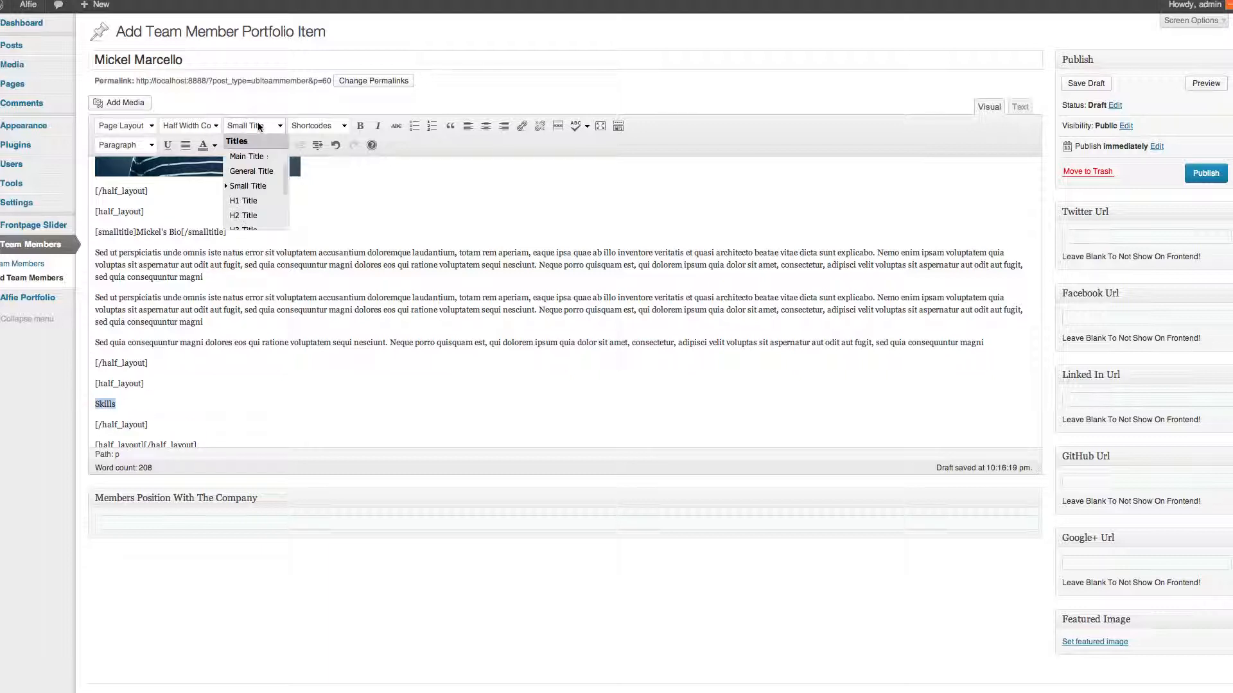
{"action": "left_click", "coordinate": [249, 185]}
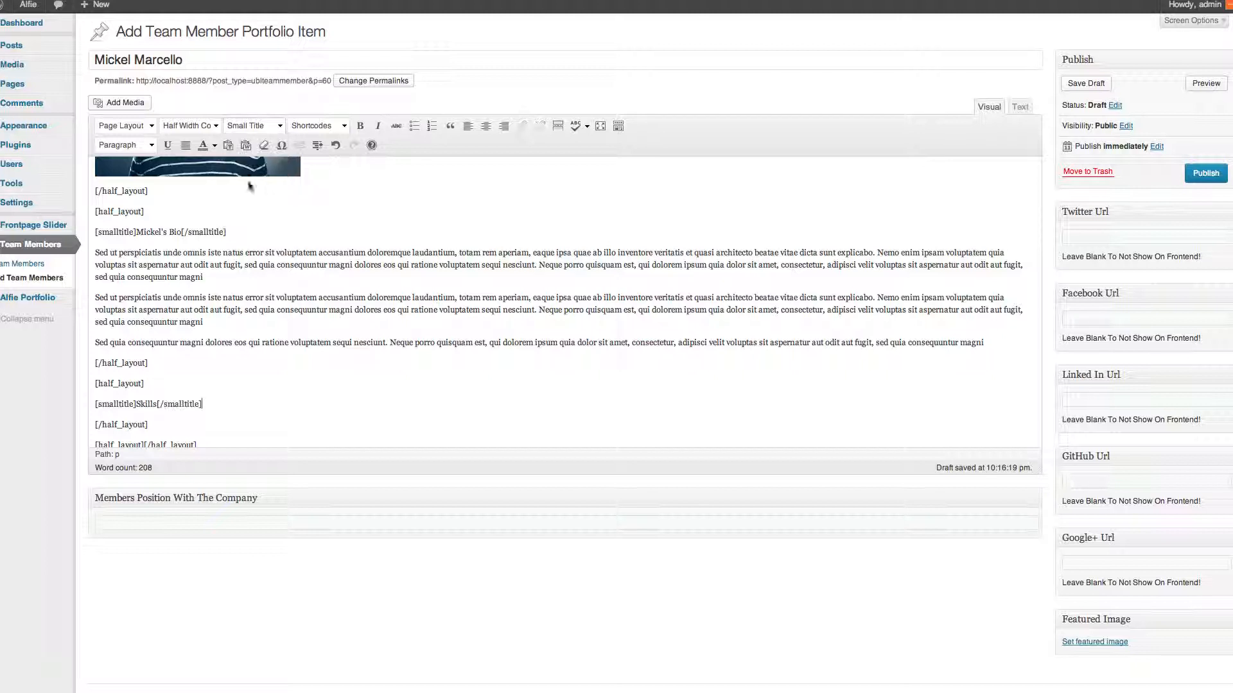
Paste the Nam libero tempore sentence under the Skills title with an empty line below
{"action": "left_click", "coordinate": [227, 402]}
{"action": "key", "text": "Return"}
{"action": "type", "text": "Nam libero tempore, cum soluta nobis est eligendi optio cumque nihil impedit quo minus id quod maxime placeat facere possimus. Tsimilique sunt in culpa qui officia deserunt mollitia animi, id est."}
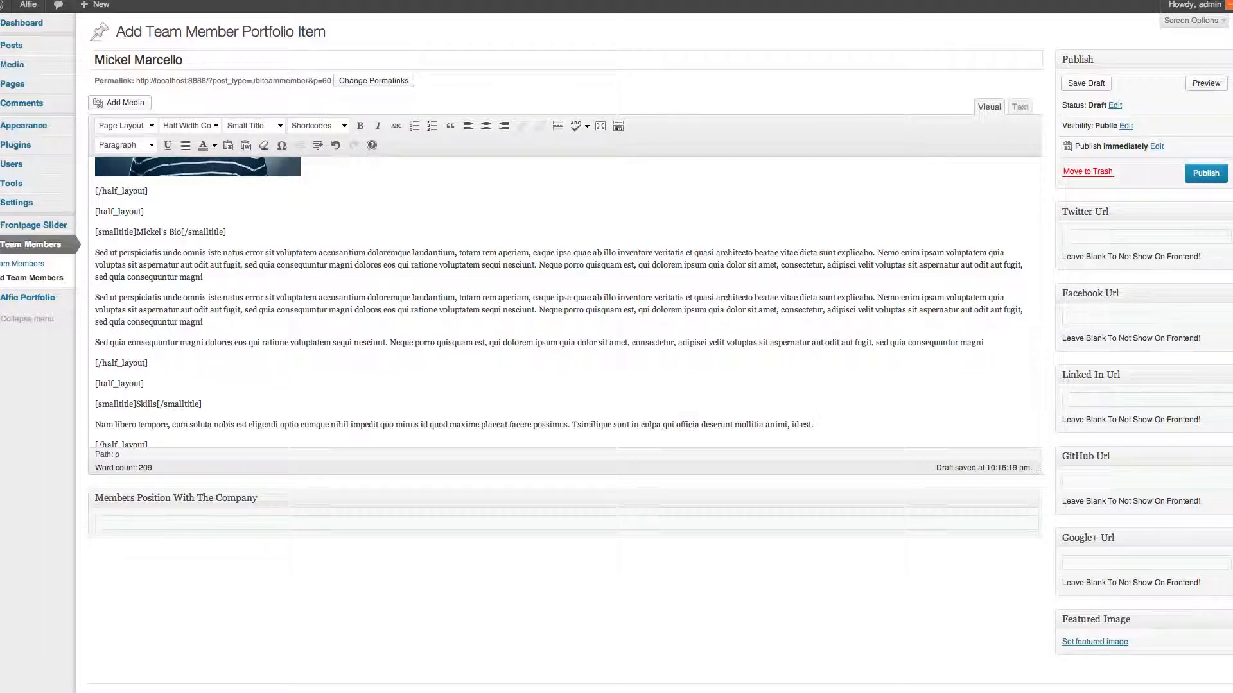
{"action": "key", "text": "Return"}
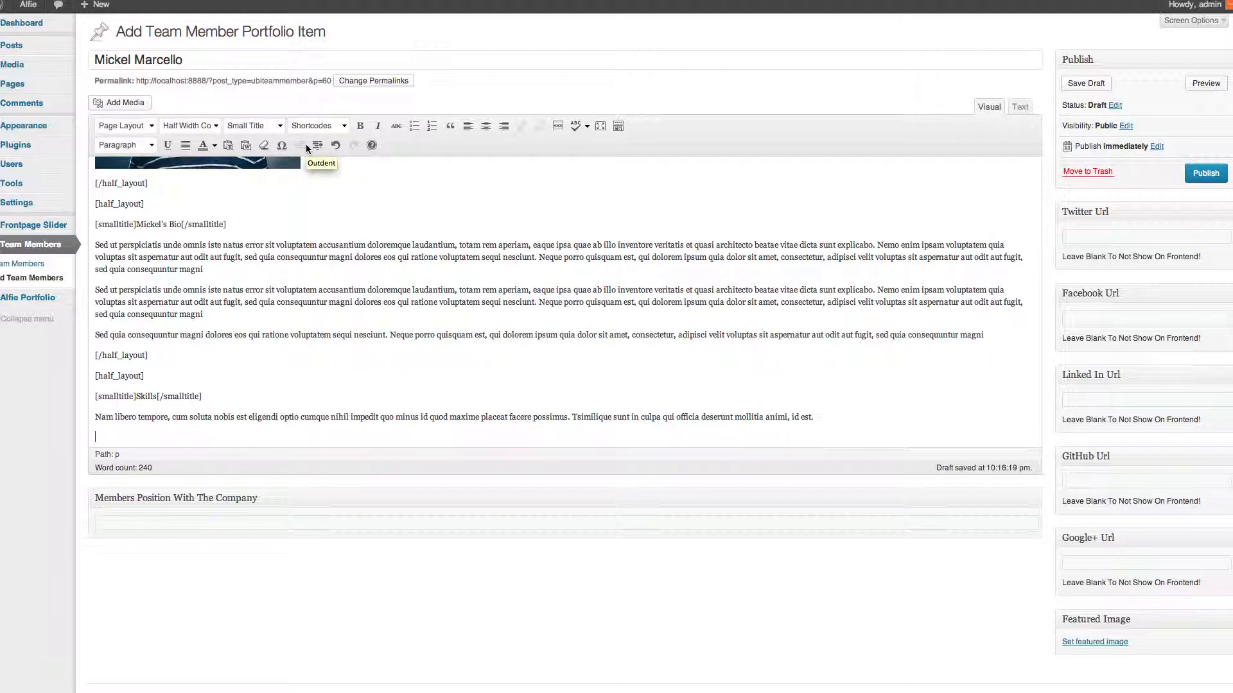
{"action": "left_click", "coordinate": [330, 127]}
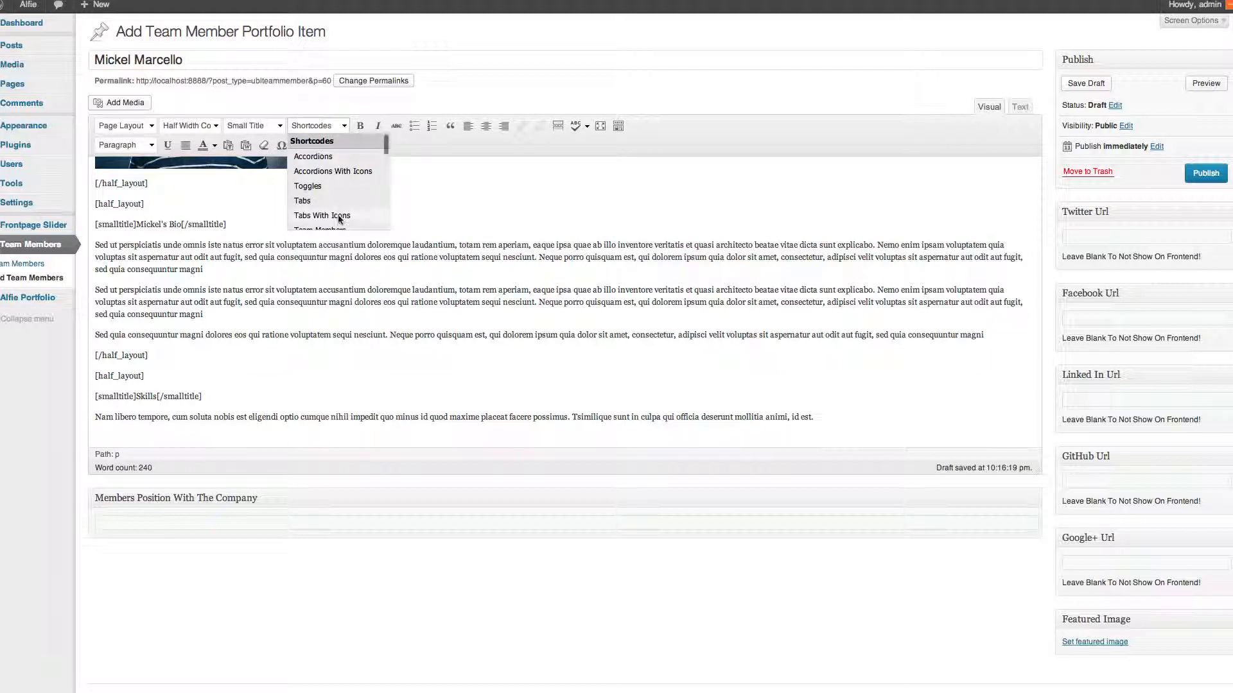
{"action": "scroll", "coordinate": [338, 219], "scroll_direction": "down", "scroll_amount": 4}
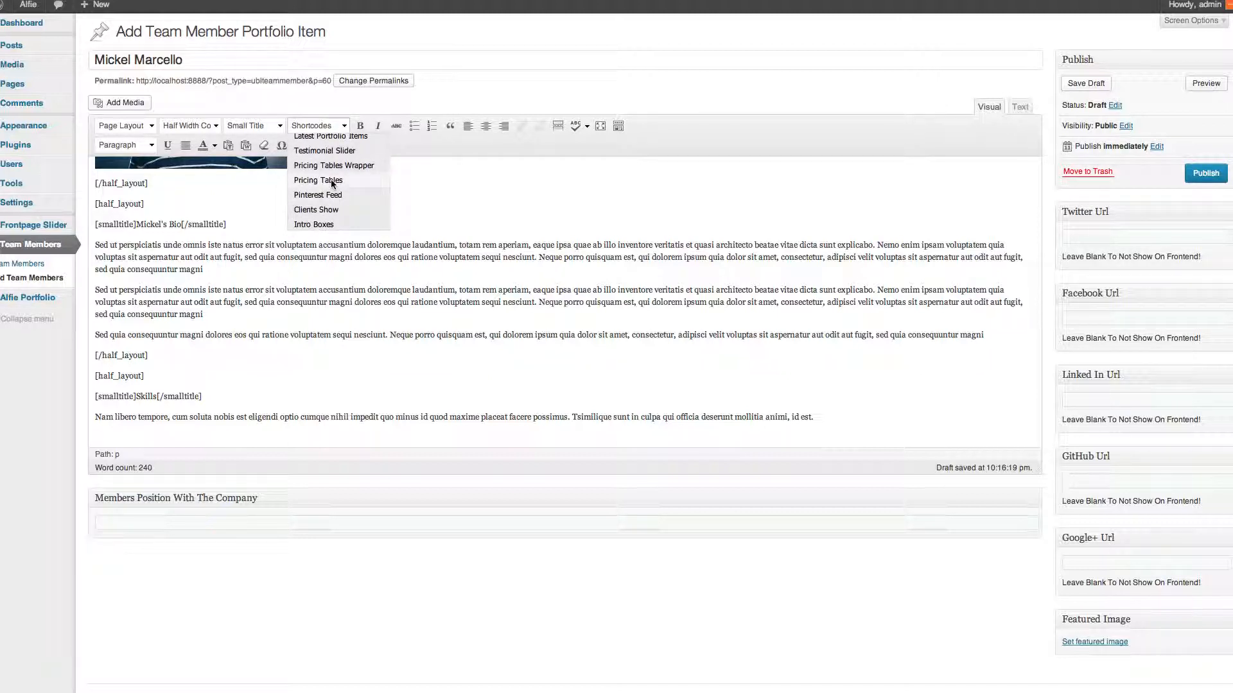
Insert an 'Html & Css' progress bar at 95 percent, inverse colour, unstriped, under Skills
{"action": "scroll", "coordinate": [327, 189], "scroll_direction": "down", "scroll_amount": 3}
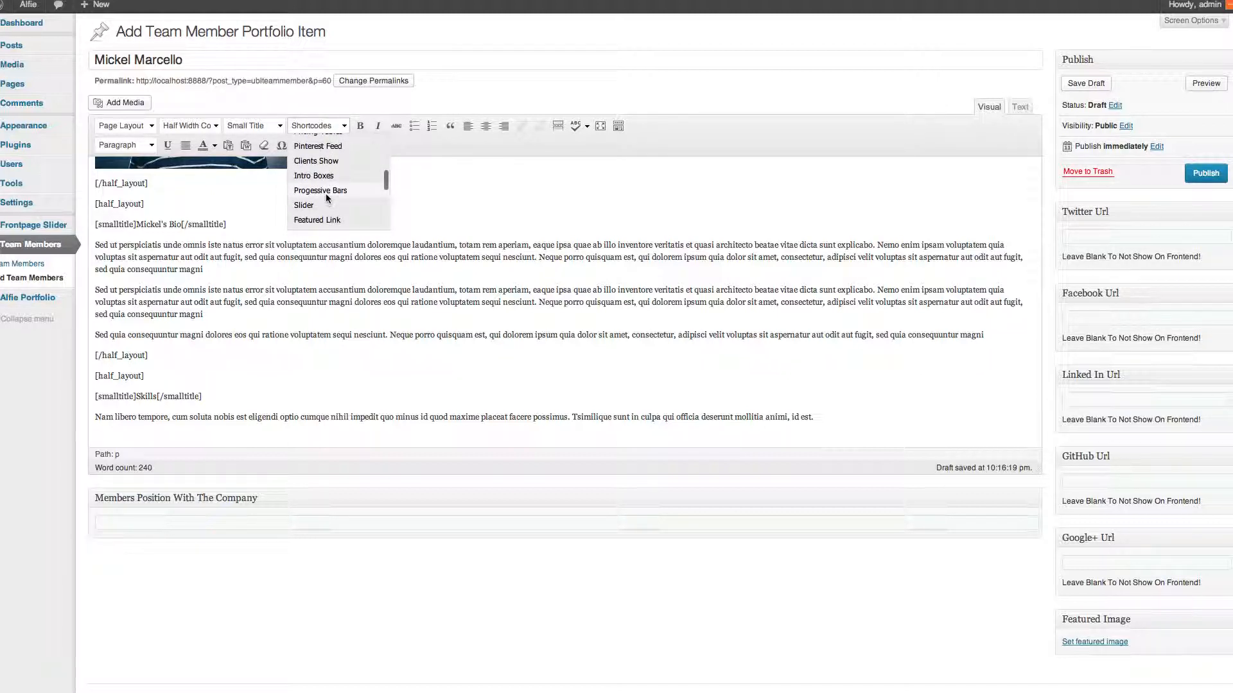
{"action": "left_click", "coordinate": [327, 195]}
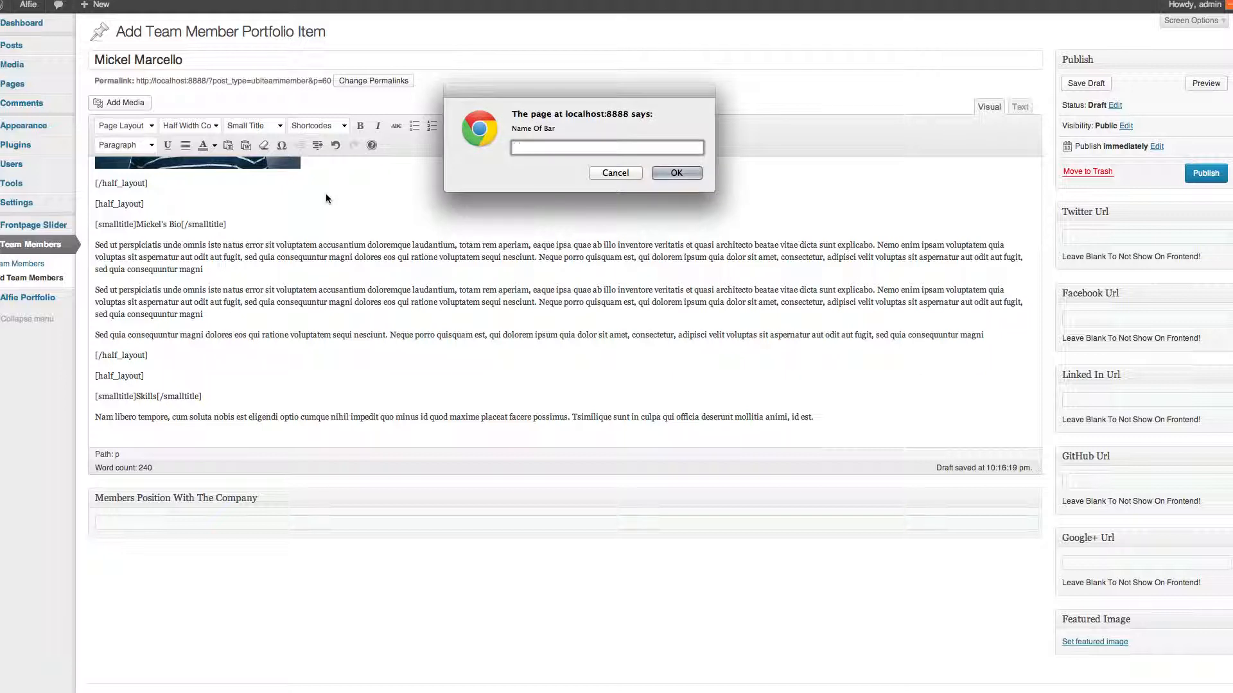
{"action": "type", "text": "Html & Css"}
{"action": "key", "text": "Return"}
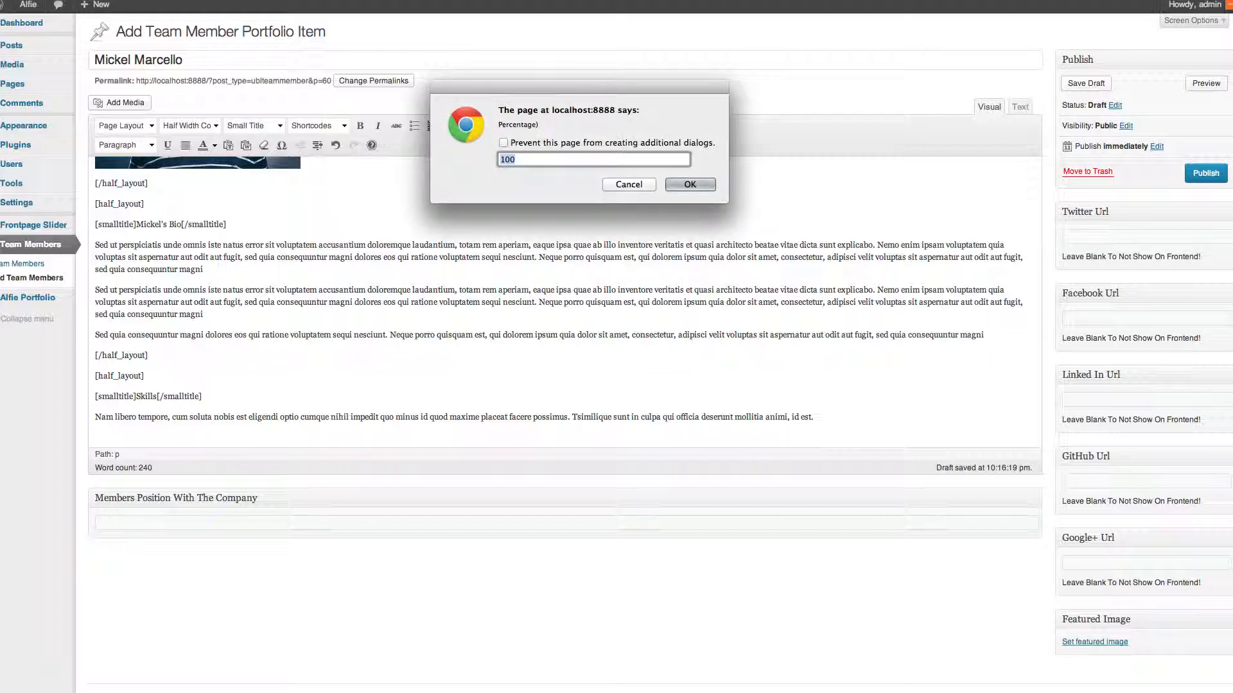
{"action": "type", "text": "90"}
{"action": "key", "text": "Return"}
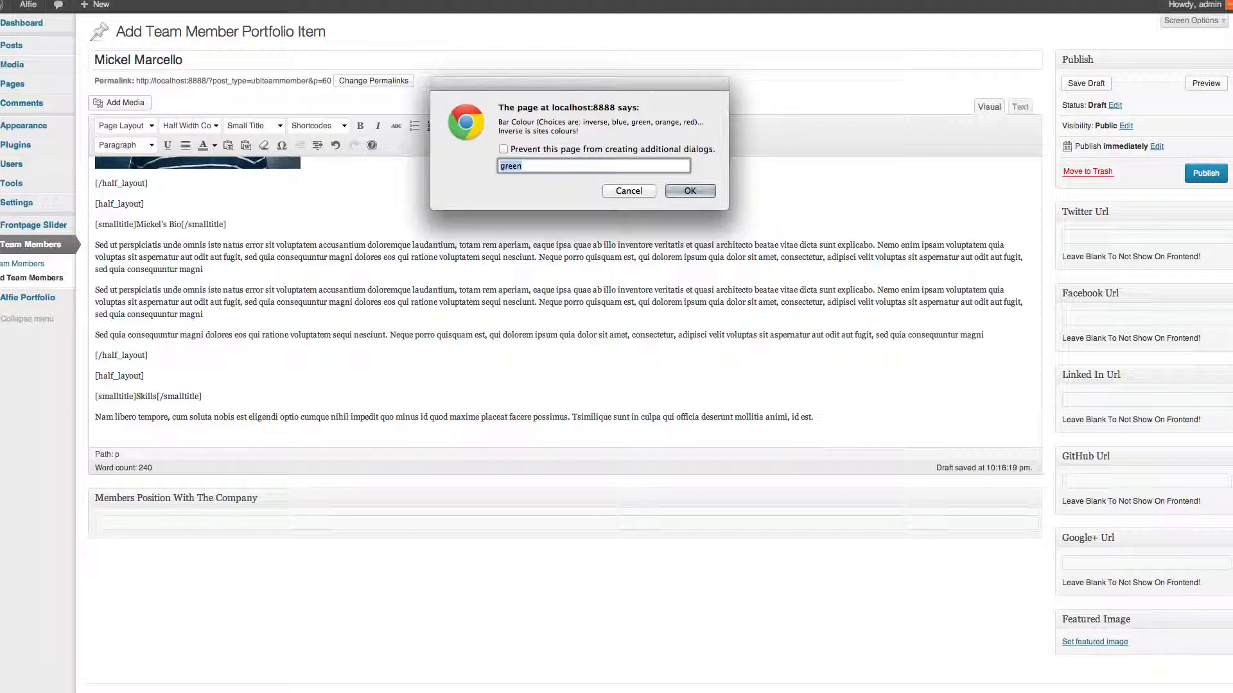
{"action": "type", "text": "inverse"}
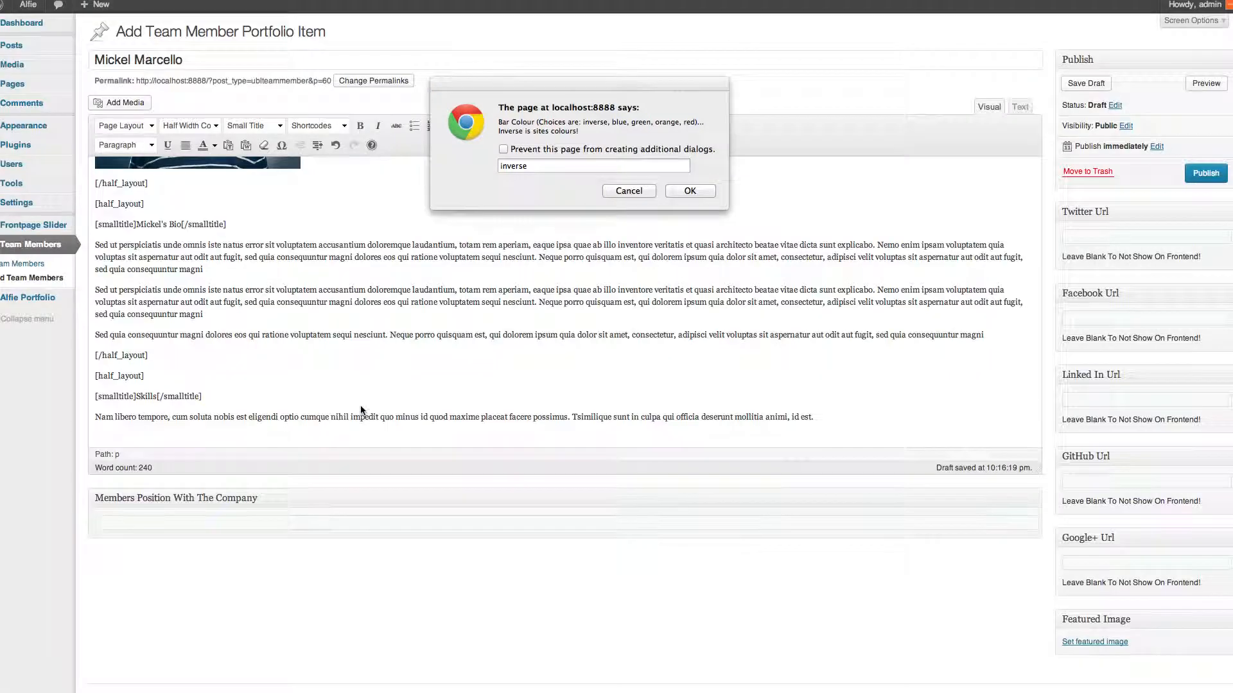
{"action": "left_click", "coordinate": [607, 167]}
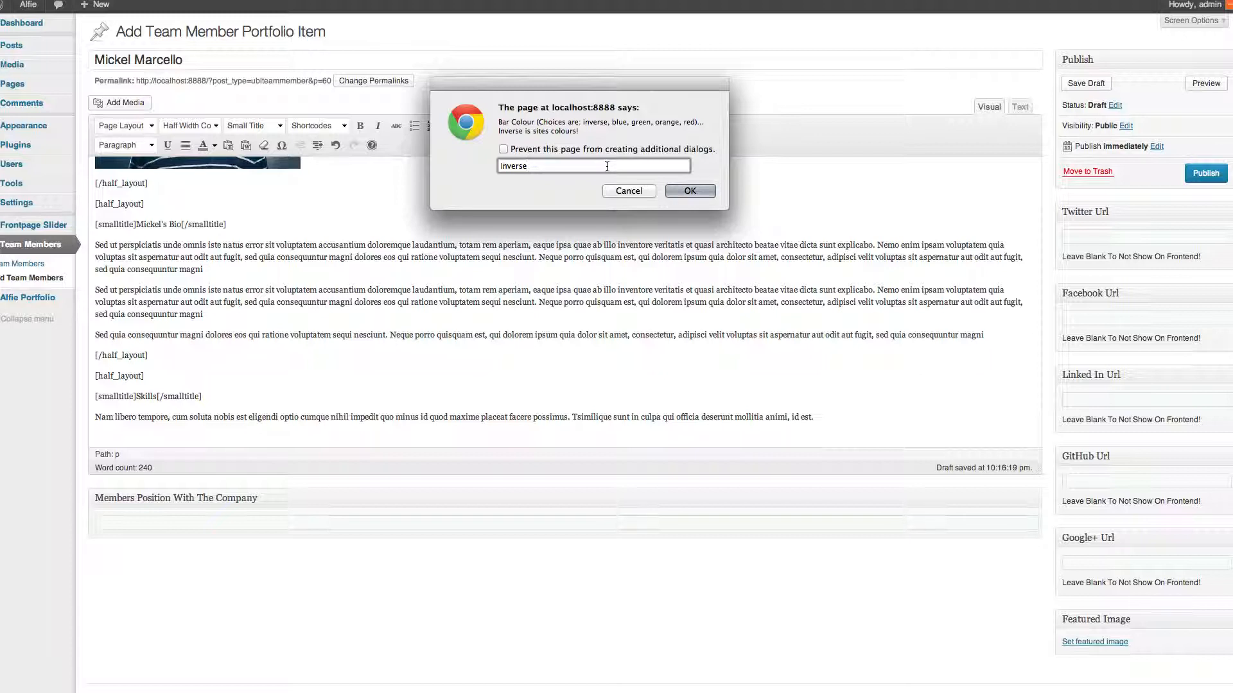
{"action": "key", "text": "Return"}
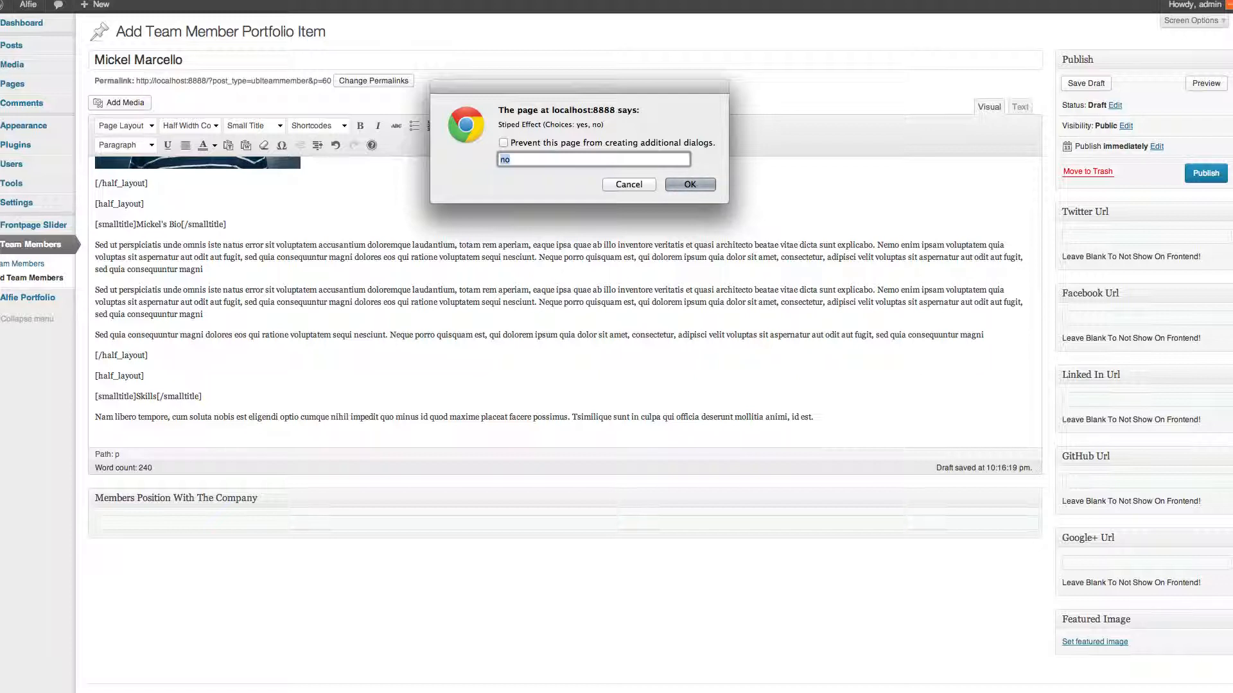
{"action": "key", "text": "Return"}
{"action": "key", "text": "Return"}
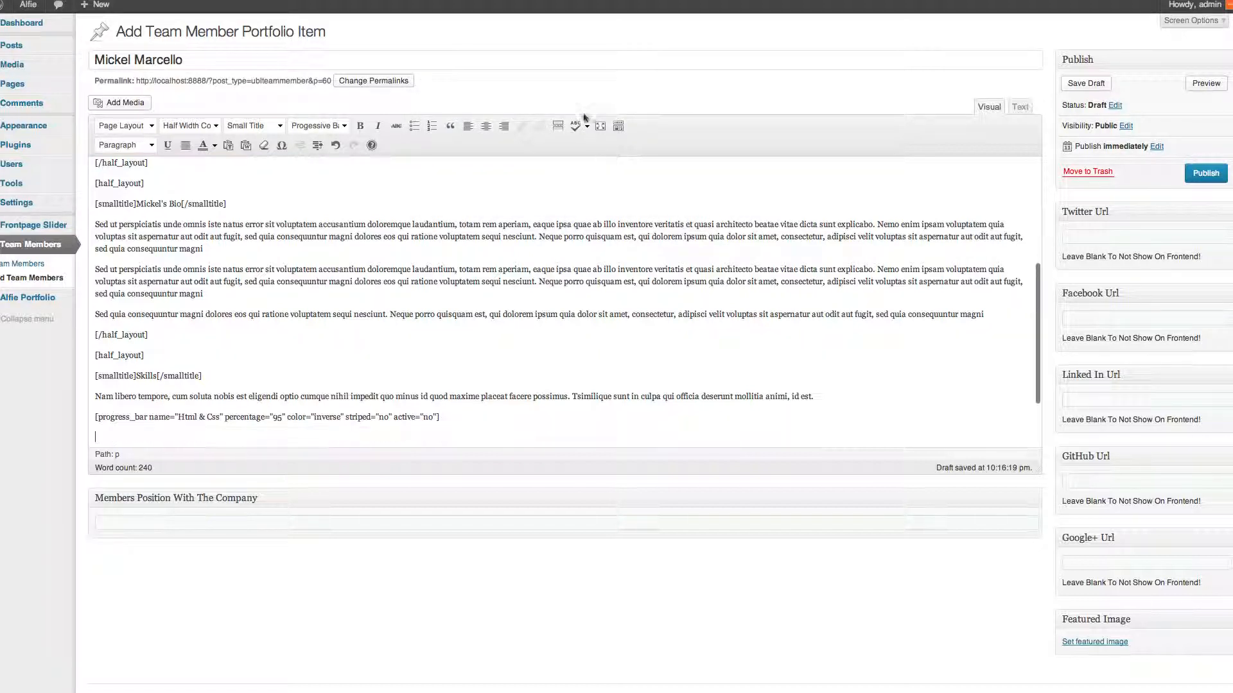
Add an 'Illustrator' progress bar at 95 percent, inverse colour, with no stripes
{"action": "left_click", "coordinate": [317, 126]}
{"action": "left_click", "coordinate": [310, 190]}
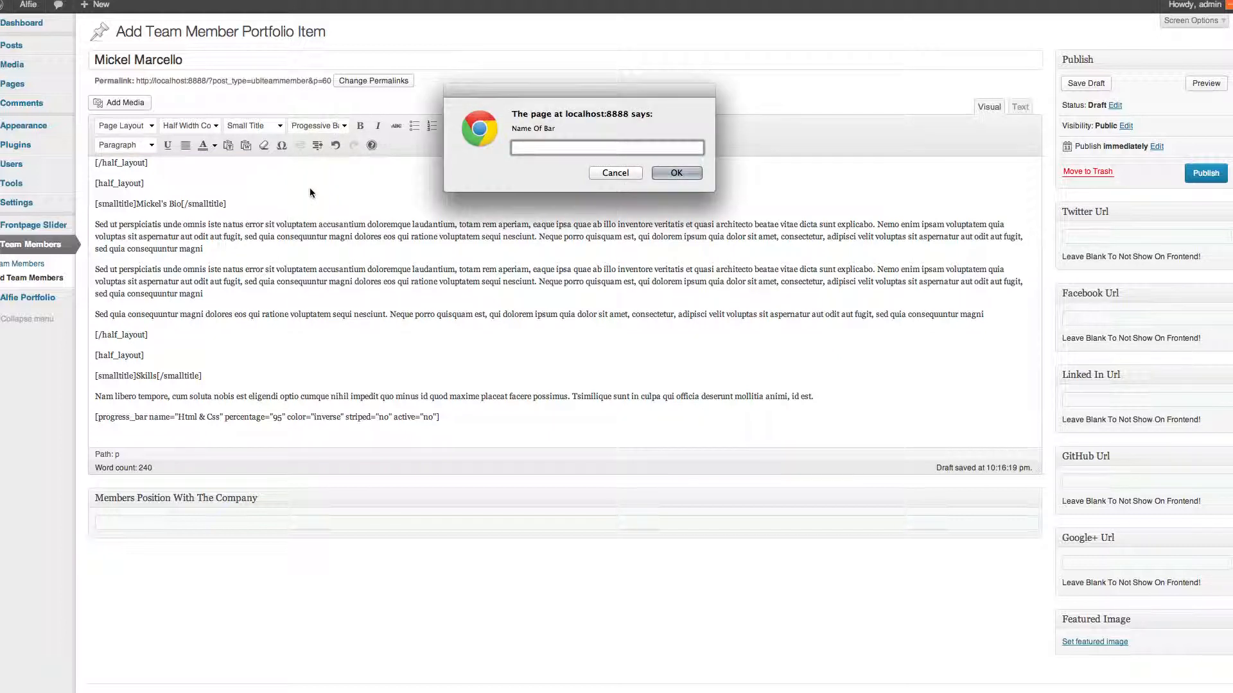
{"action": "type", "text": "Illustrator"}
{"action": "key", "text": "Return"}
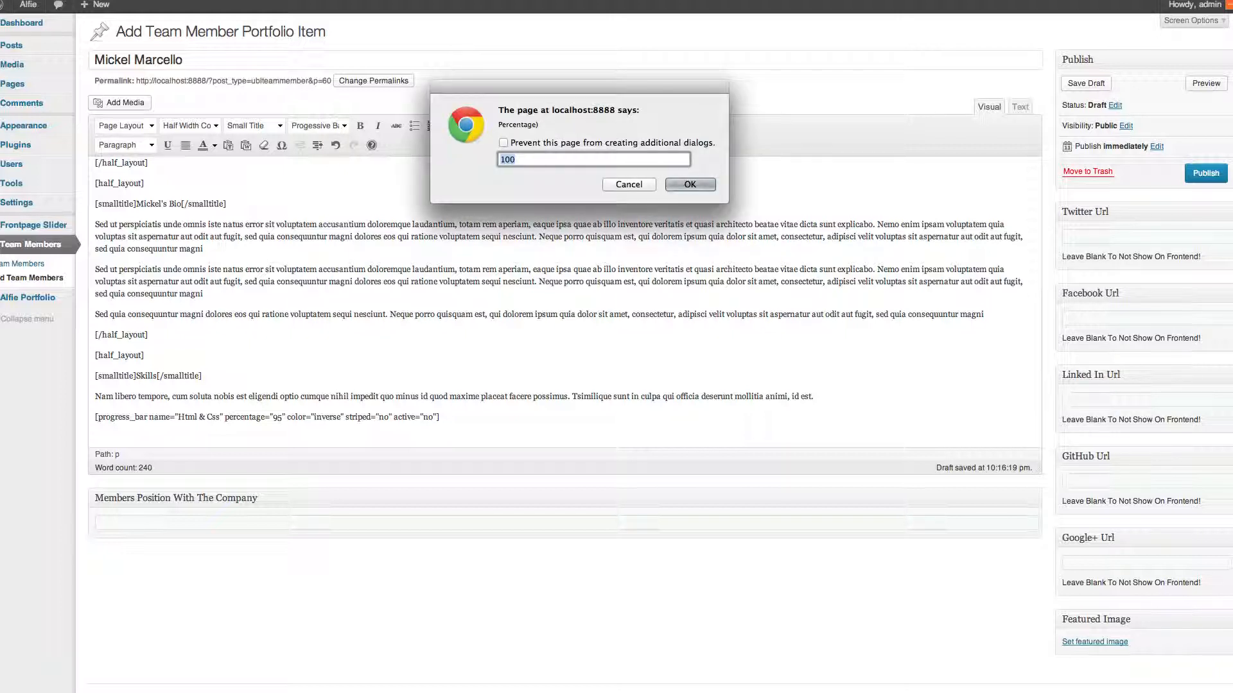
{"action": "type", "text": "90"}
{"action": "key", "text": "Return"}
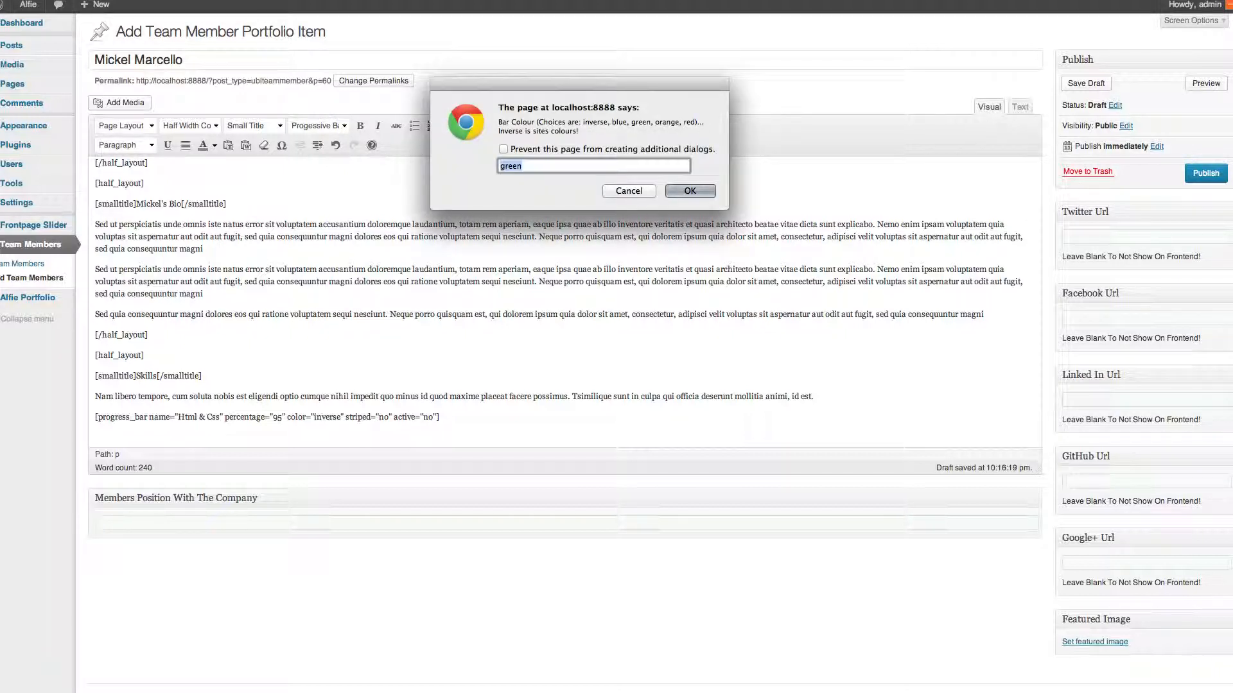
{"action": "type", "text": "inverse"}
{"action": "key", "text": "Return"}
{"action": "key", "text": "Return"}
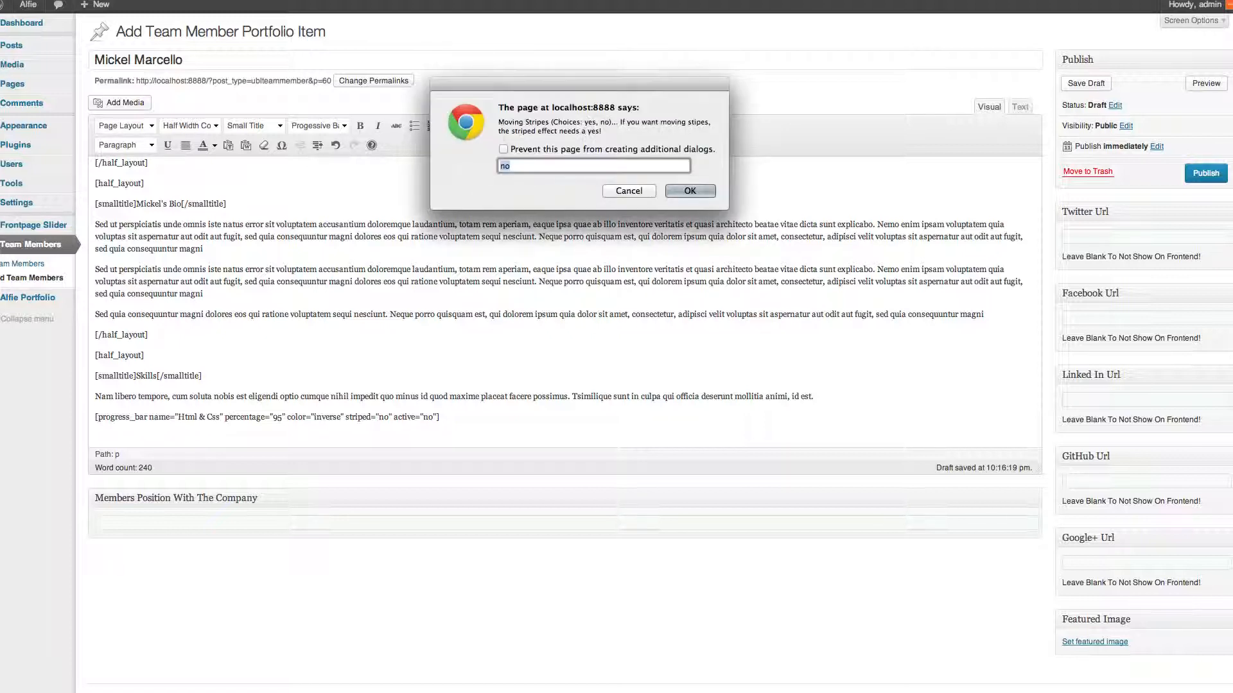
{"action": "key", "text": "Return"}
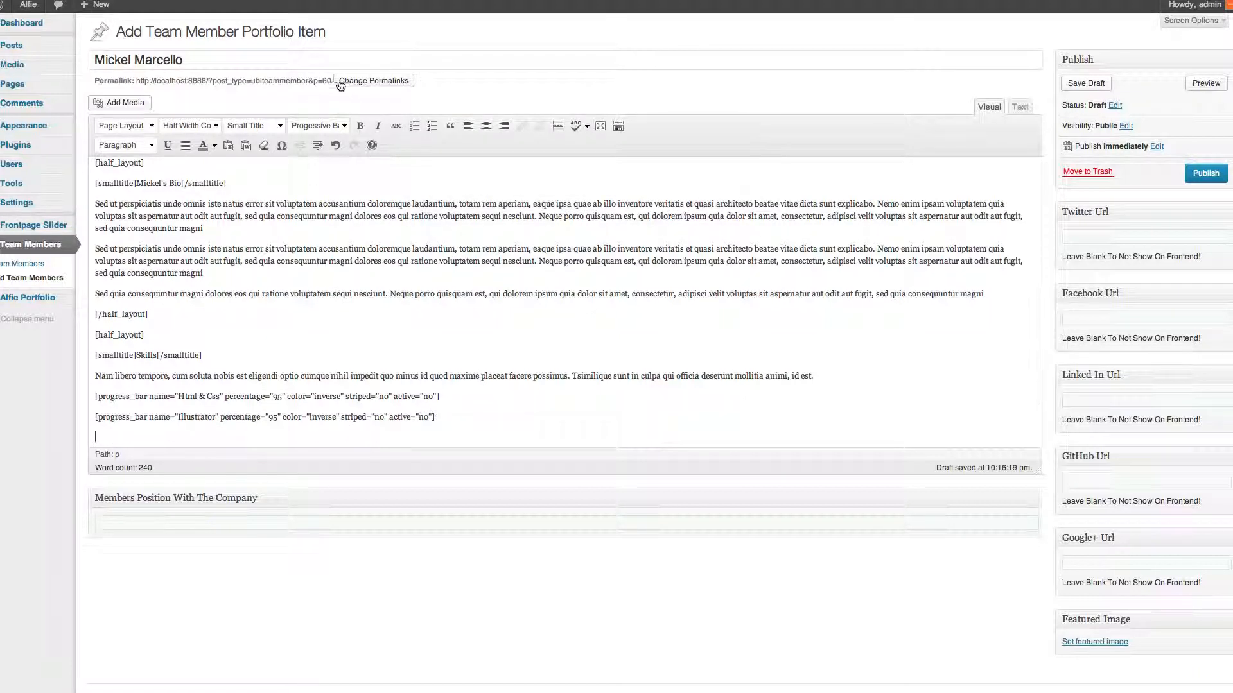
Add a 'Photoshop' progress bar at 85 percent, inverse colour, with no stripes
{"action": "left_click", "coordinate": [311, 126]}
{"action": "left_click", "coordinate": [321, 191]}
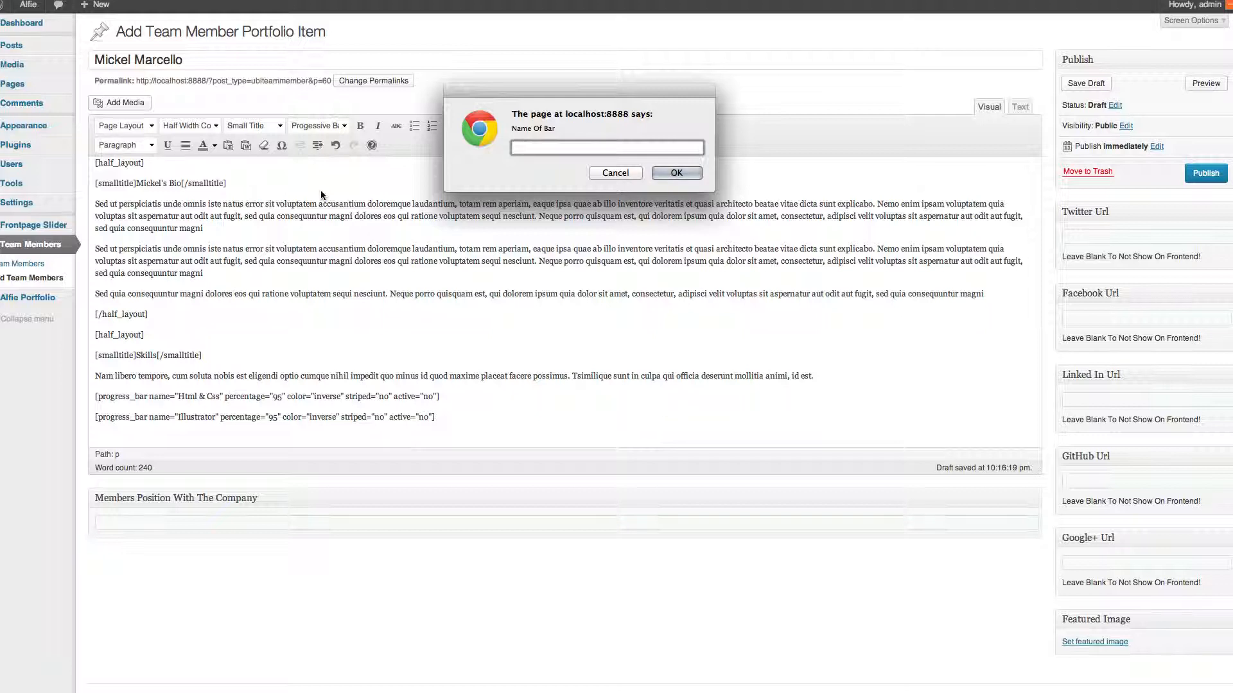
{"action": "type", "text": "Photoshop"}
{"action": "key", "text": "Return"}
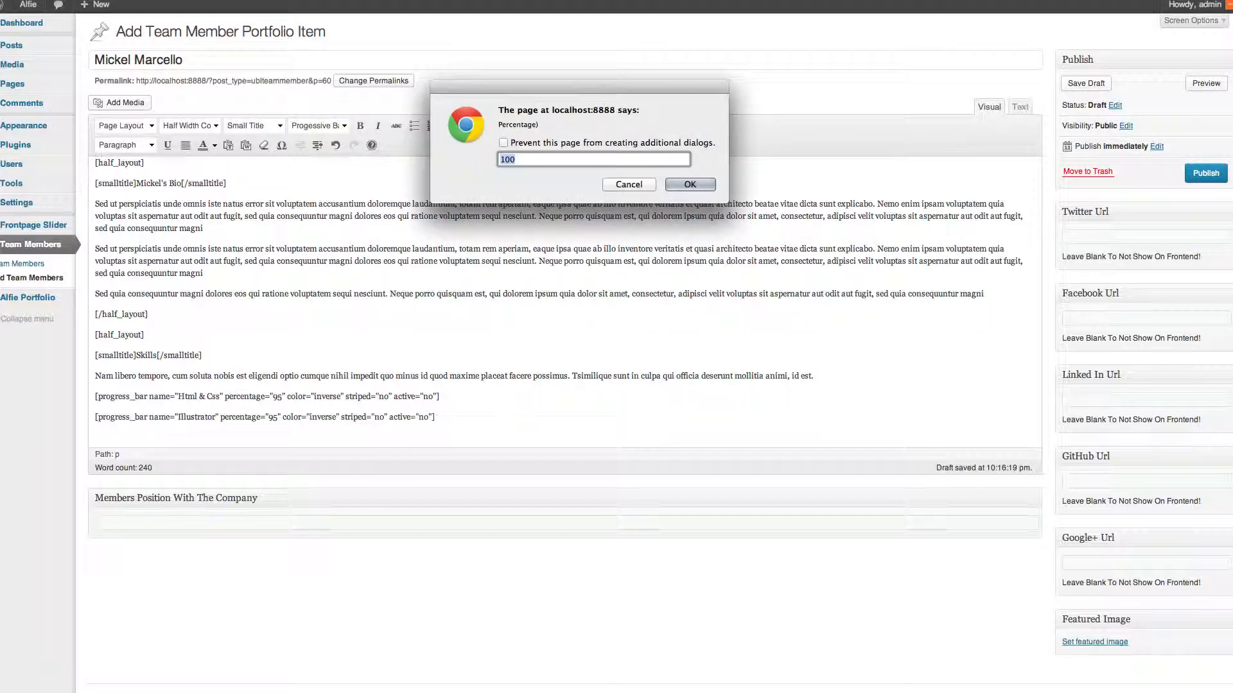
{"action": "type", "text": "85"}
{"action": "key", "text": "Return"}
{"action": "type", "text": "i"}
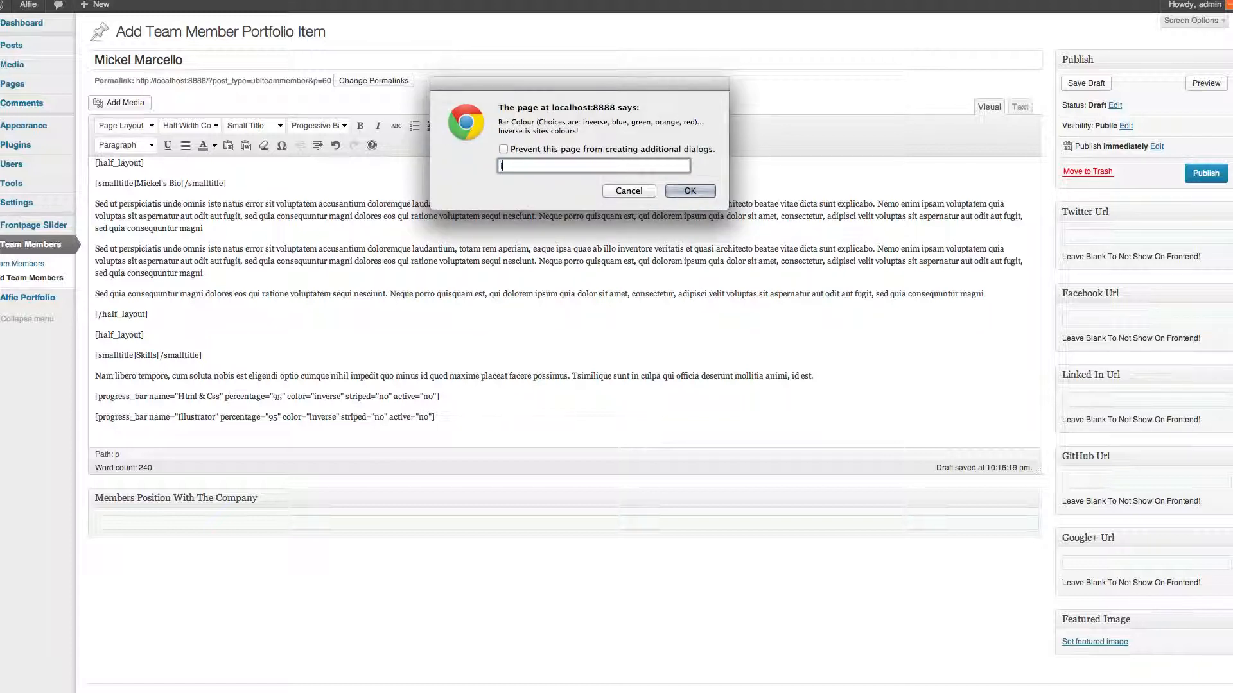
{"action": "type", "text": "nverse"}
{"action": "key", "text": "Return"}
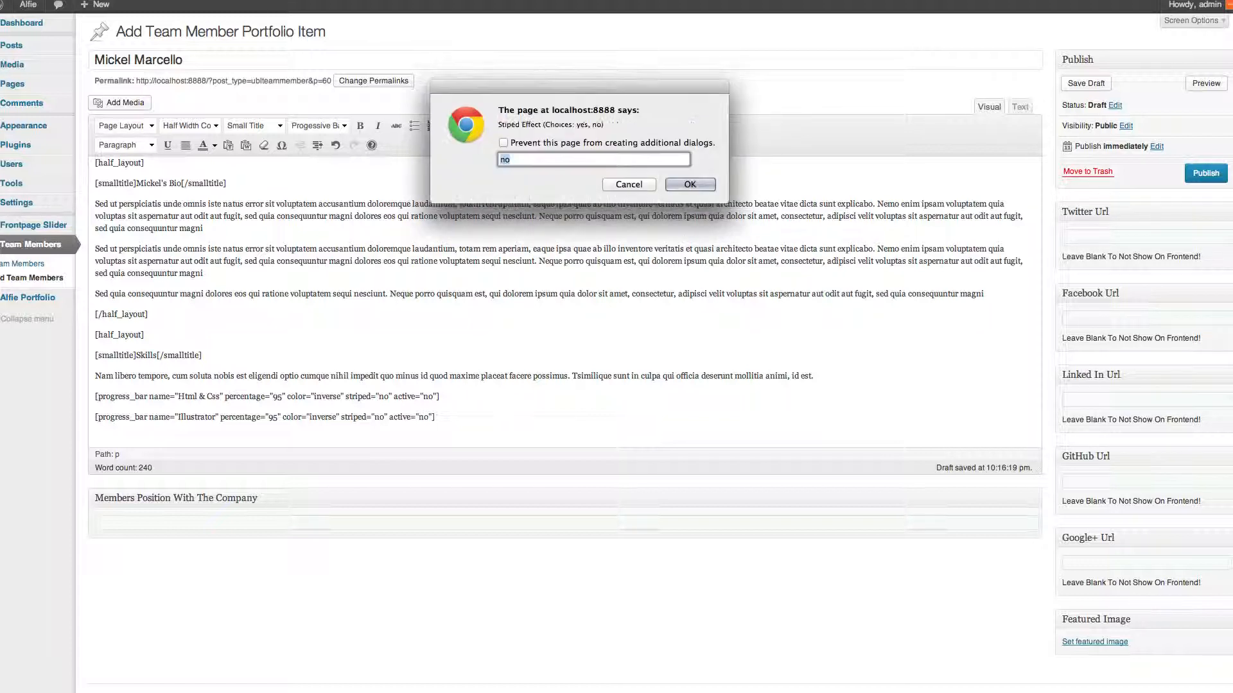
{"action": "key", "text": "Return"}
{"action": "scroll", "coordinate": [398, 312], "scroll_direction": "down", "scroll_amount": 3}
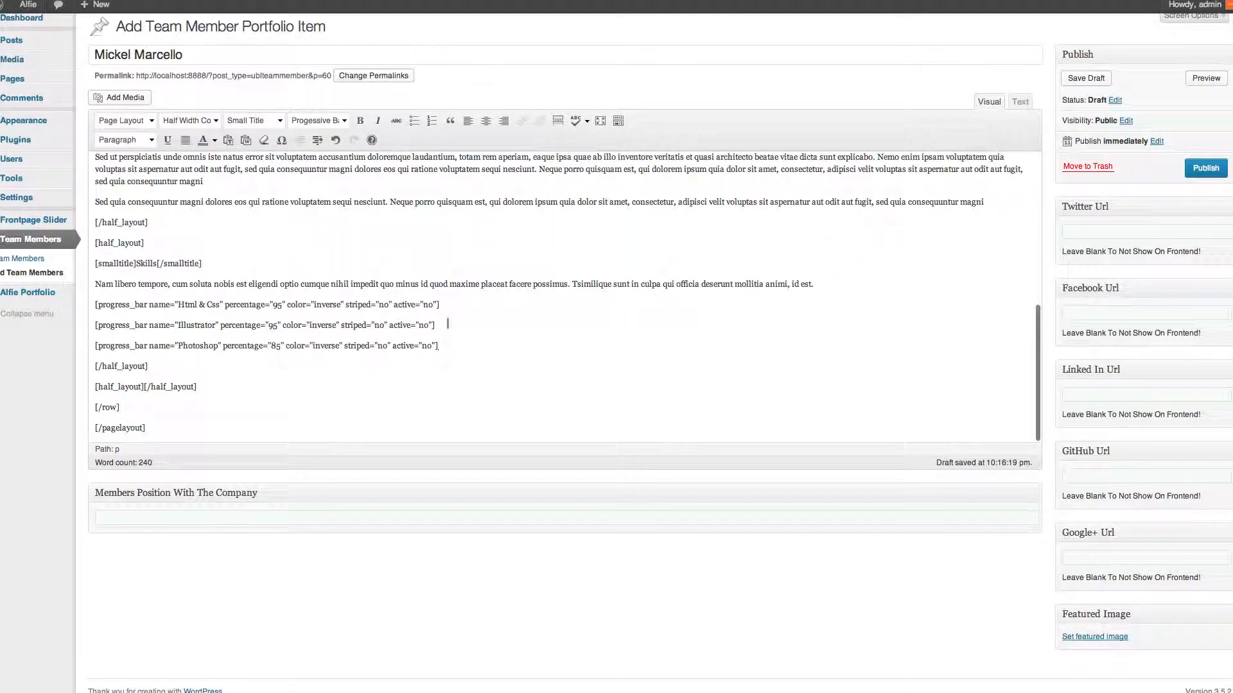
Duplicate the Photoshop progress_bar line twice on new lines below it
{"action": "left_click_drag", "start_coordinate": [440, 345], "coordinate": [94, 340]}
{"action": "key", "text": "super+c"}
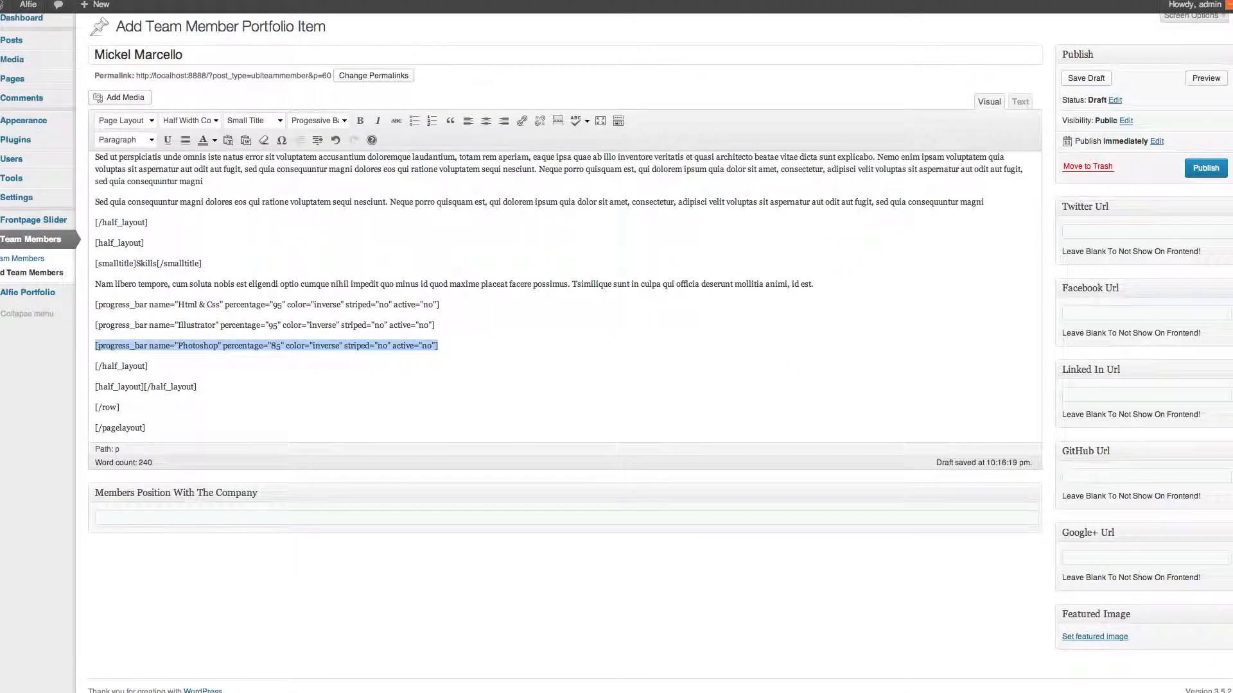
{"action": "key", "text": "super+v"}
{"action": "key", "text": "Return"}
{"action": "key", "text": "super+v"}
{"action": "key", "text": "Return"}
{"action": "key", "text": "super+v"}
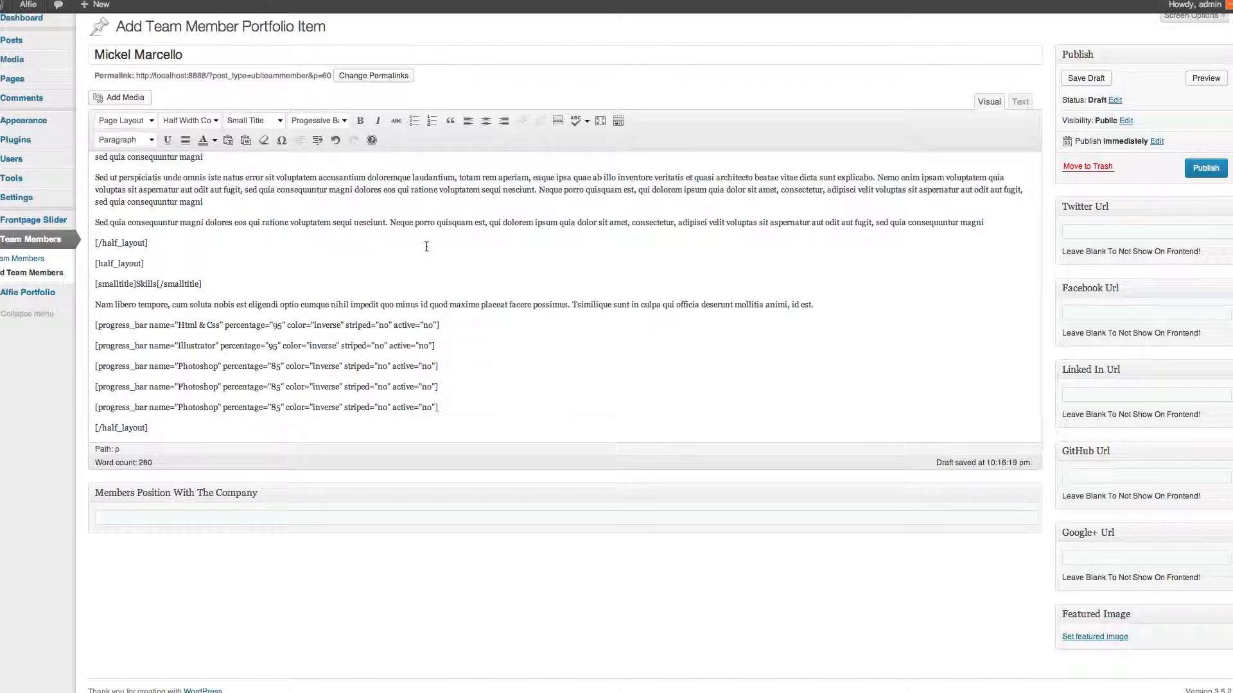
Open blank lines between the empty [half_layout][/half_layout] tags of the fourth column
{"action": "scroll", "coordinate": [490, 257], "scroll_direction": "down", "scroll_amount": 3}
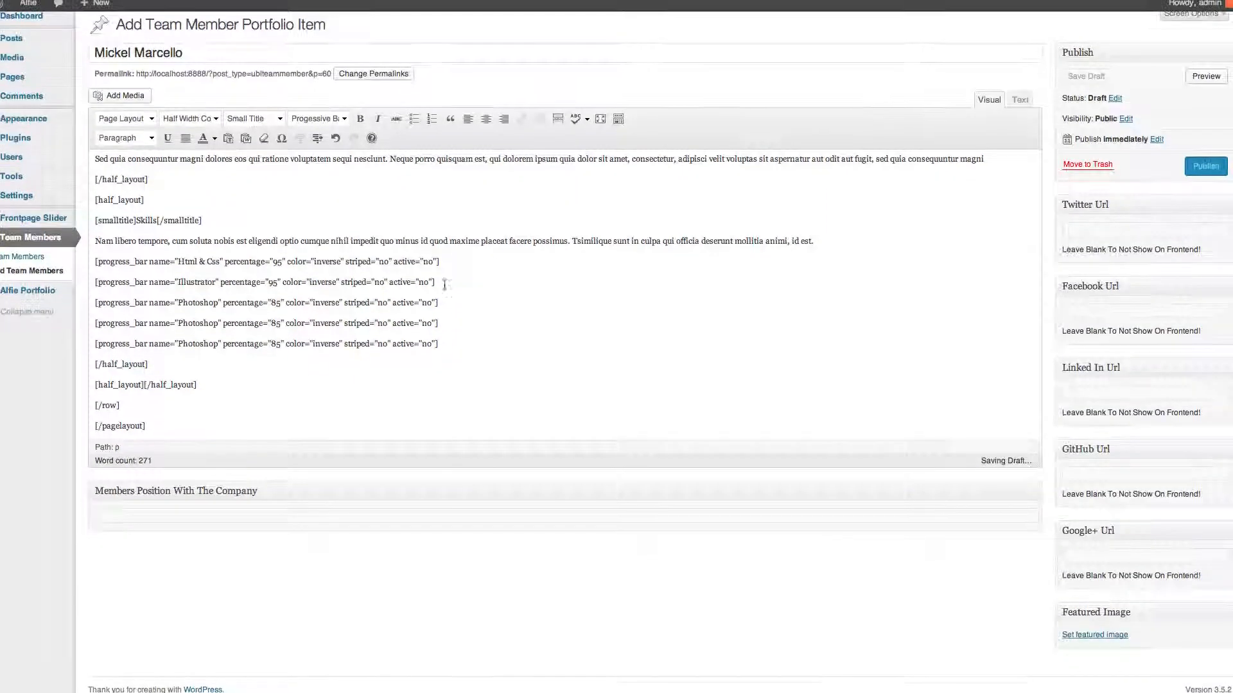
{"action": "left_click", "coordinate": [144, 386]}
{"action": "key", "text": "Return"}
{"action": "key", "text": "Return"}
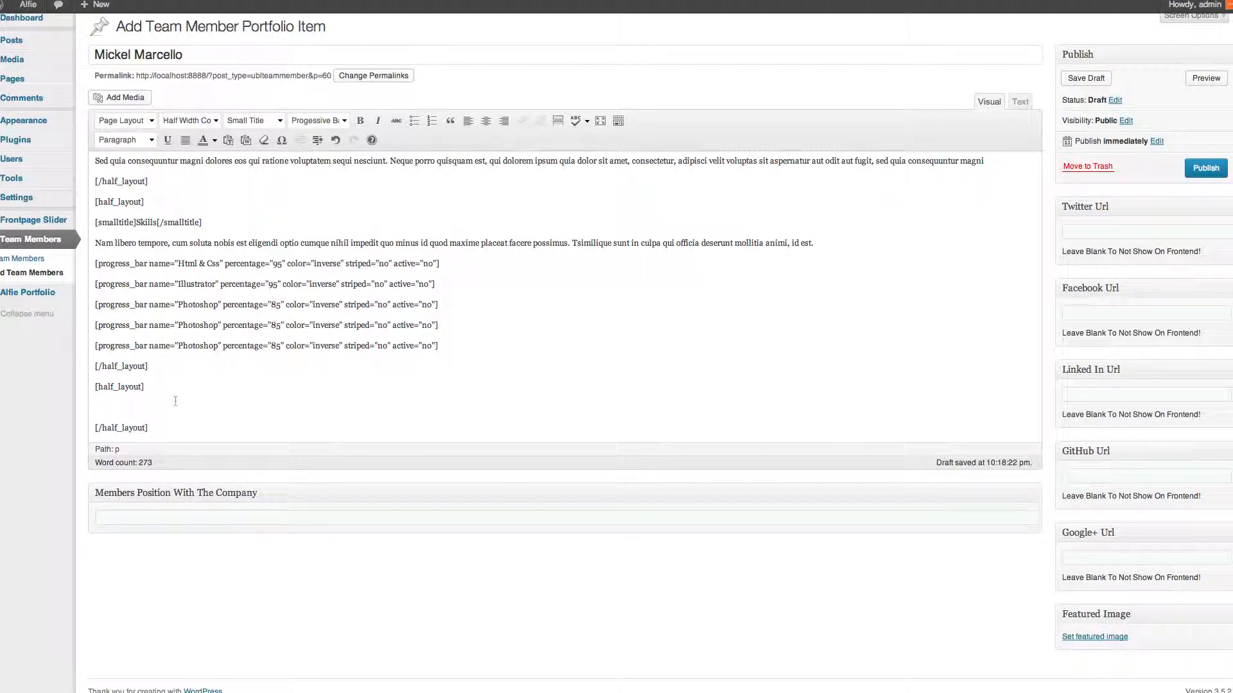
{"action": "left_click", "coordinate": [323, 122]}
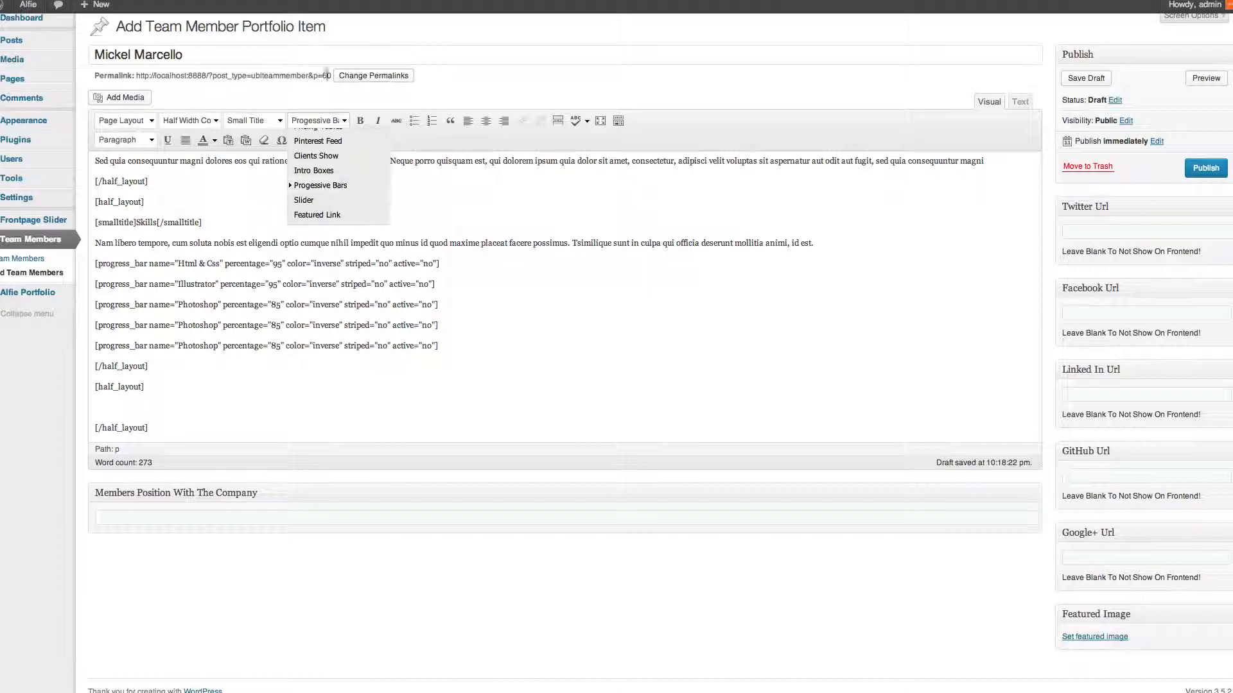
Insert a slider block, cut it to two slides, and clear the first slide's placeholder text
{"action": "left_click", "coordinate": [303, 201]}
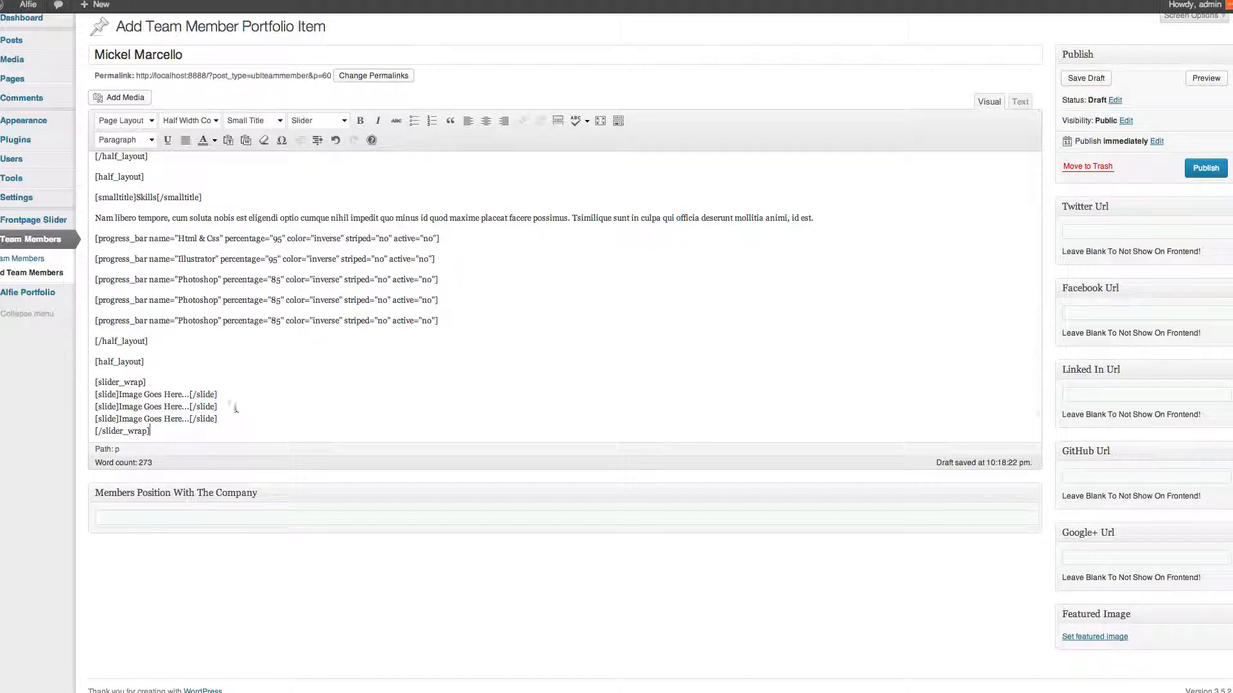
{"action": "left_click_drag", "start_coordinate": [226, 419], "coordinate": [95, 419]}
{"action": "key", "text": "BackSpace"}
{"action": "key", "text": "BackSpace"}
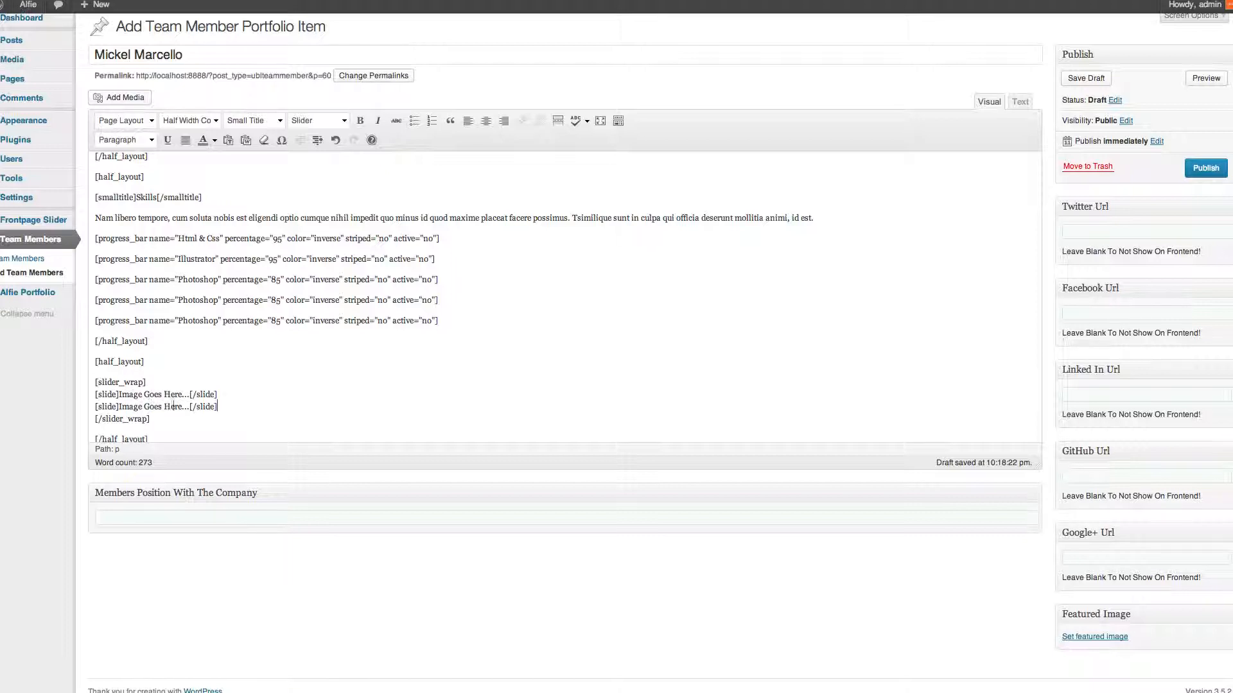
{"action": "left_click_drag", "start_coordinate": [190, 394], "coordinate": [121, 394]}
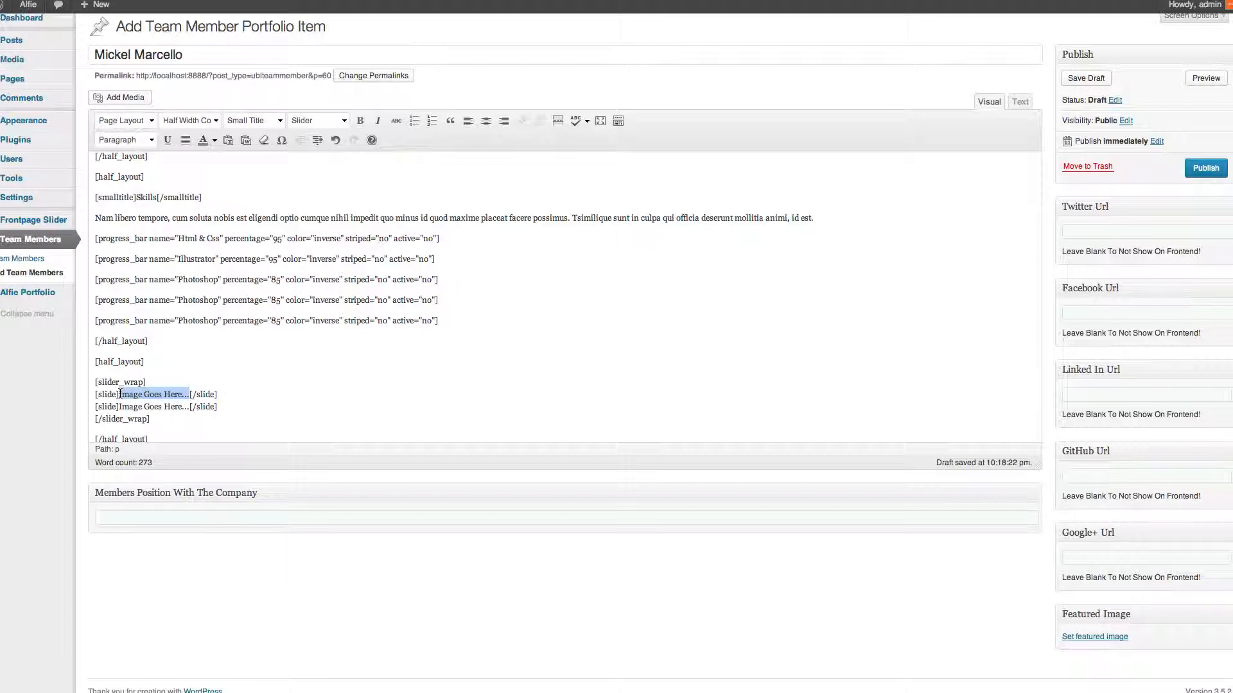
{"action": "key", "text": "BackSpace"}
{"action": "left_click", "coordinate": [134, 100]}
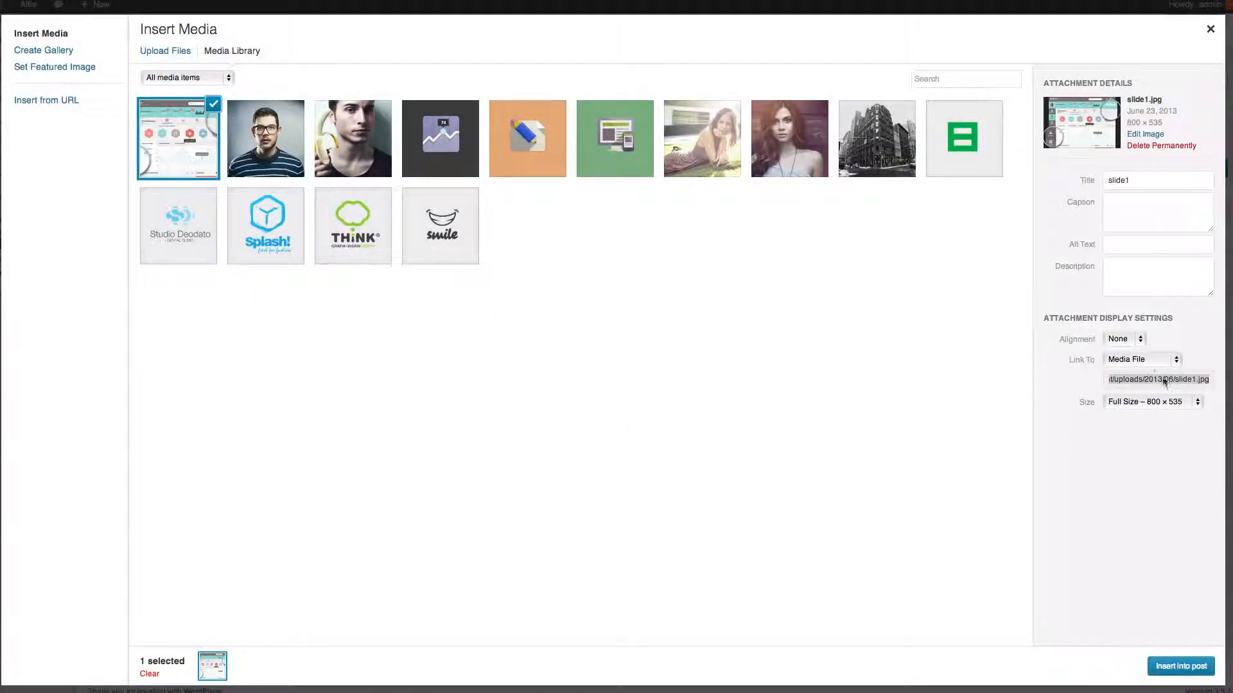
Insert slide1 from the media library into the first slide
{"action": "left_click", "coordinate": [1188, 663]}
{"action": "left_click", "coordinate": [1185, 664]}
{"action": "scroll", "coordinate": [423, 407], "scroll_direction": "down", "scroll_amount": 2}
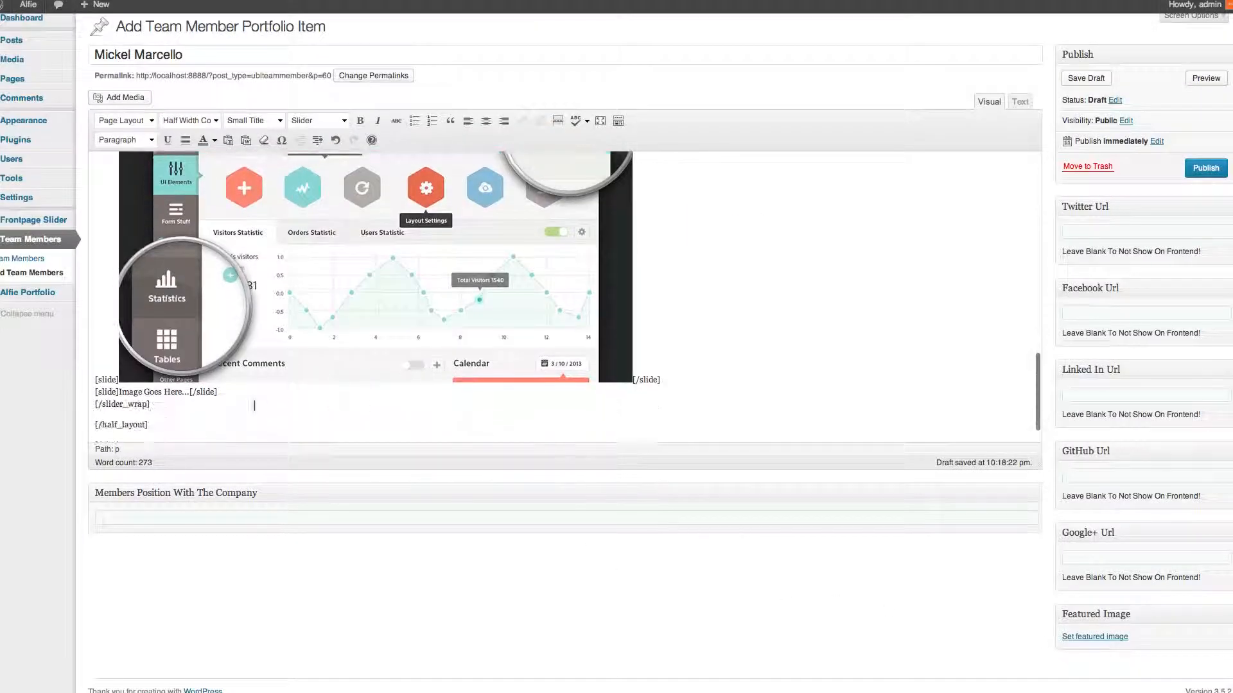
Replace the second slide's 'Image Goes Here' text with a newly uploaded slide2.jpg
{"action": "left_click_drag", "start_coordinate": [189, 395], "coordinate": [122, 393]}
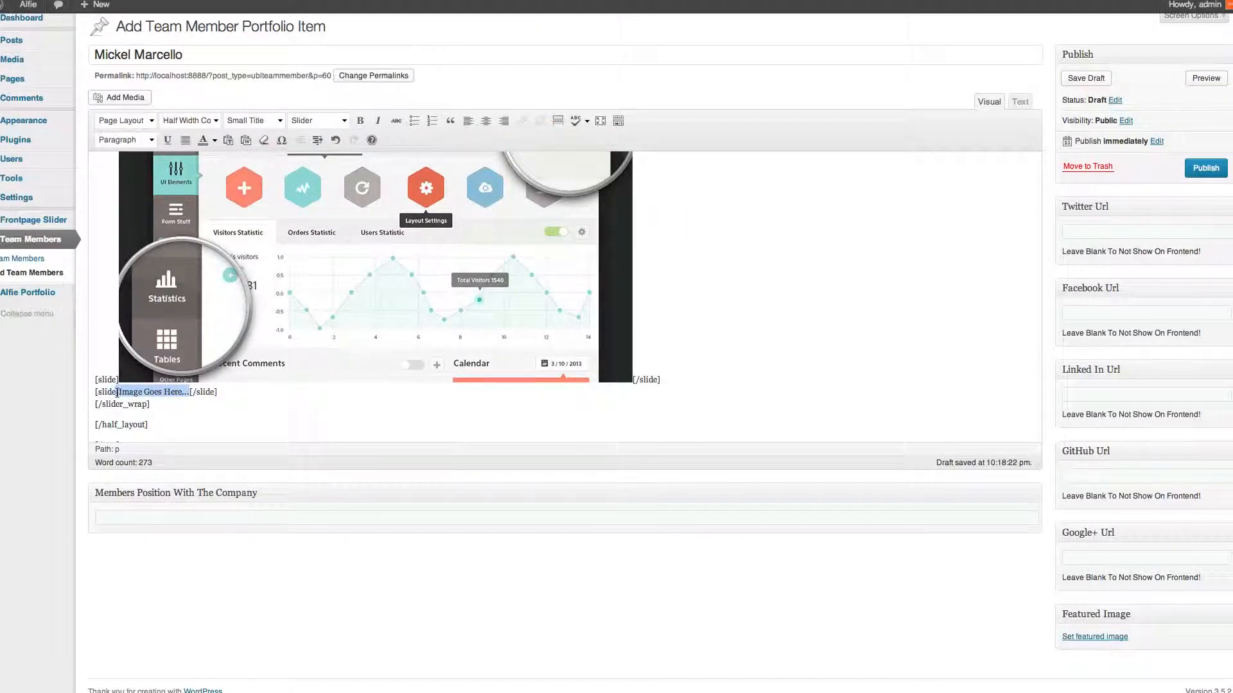
{"action": "key", "text": "BackSpace"}
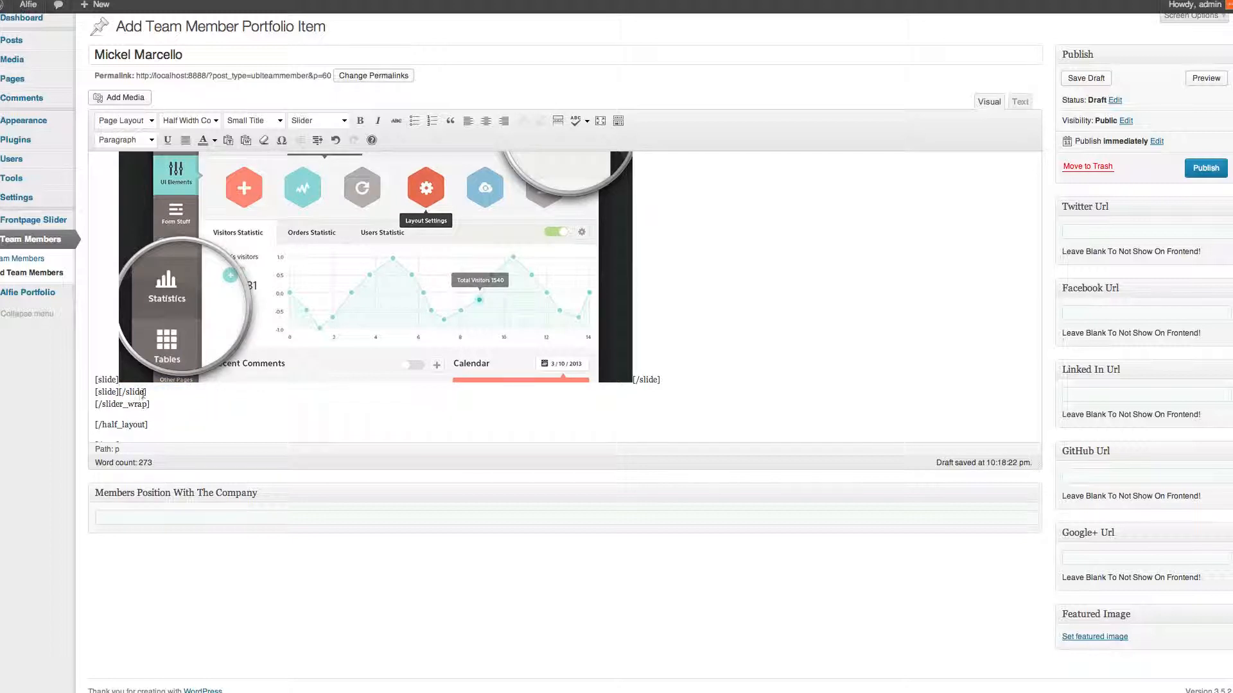
{"action": "left_click", "coordinate": [133, 101]}
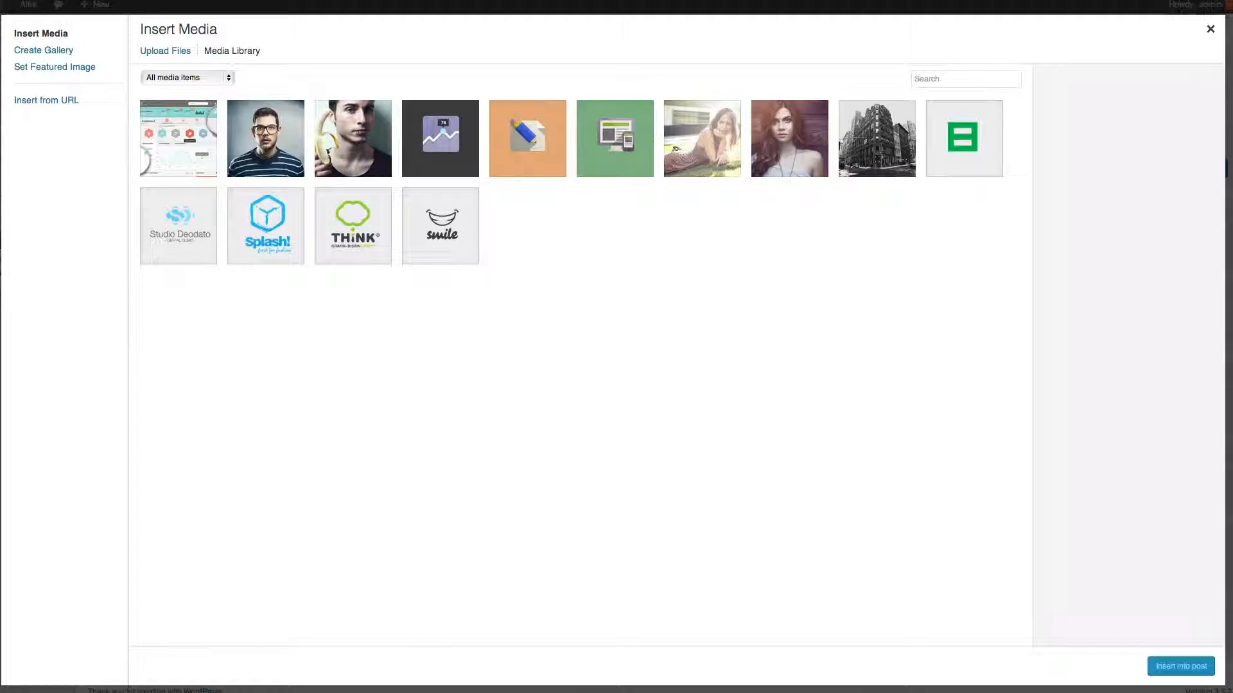
{"action": "left_click_drag", "start_coordinate": [64, 423], "coordinate": [398, 441]}
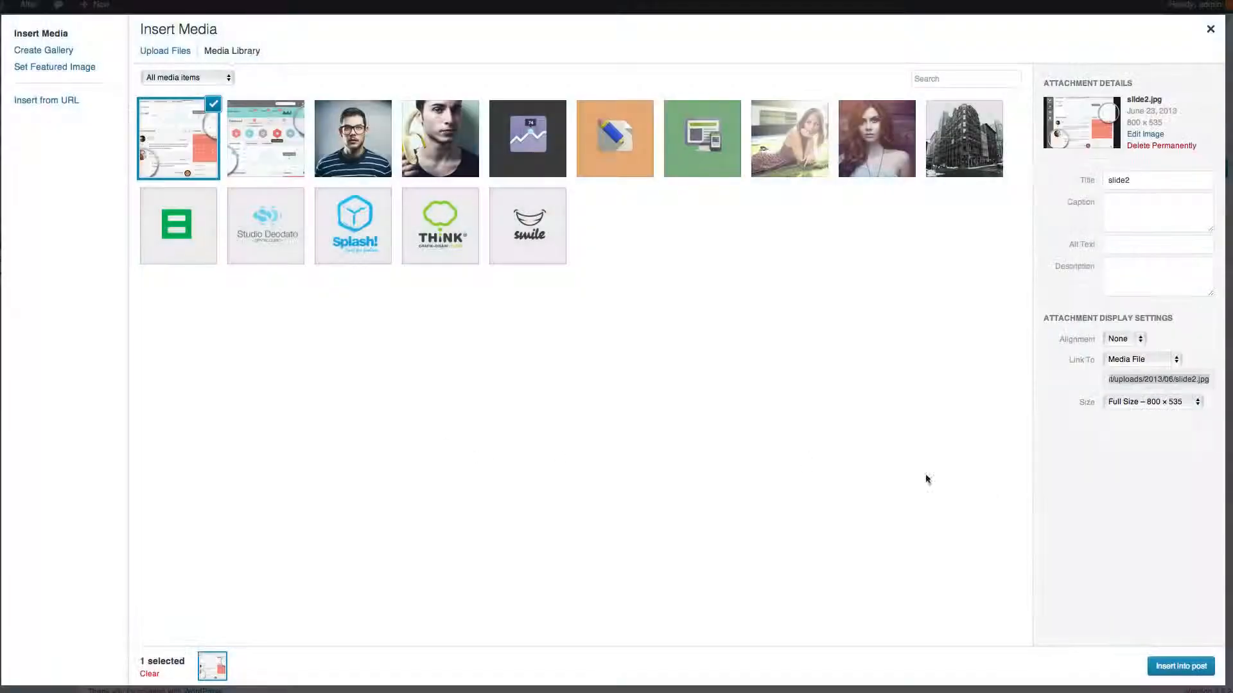
{"action": "left_click", "coordinate": [1178, 666]}
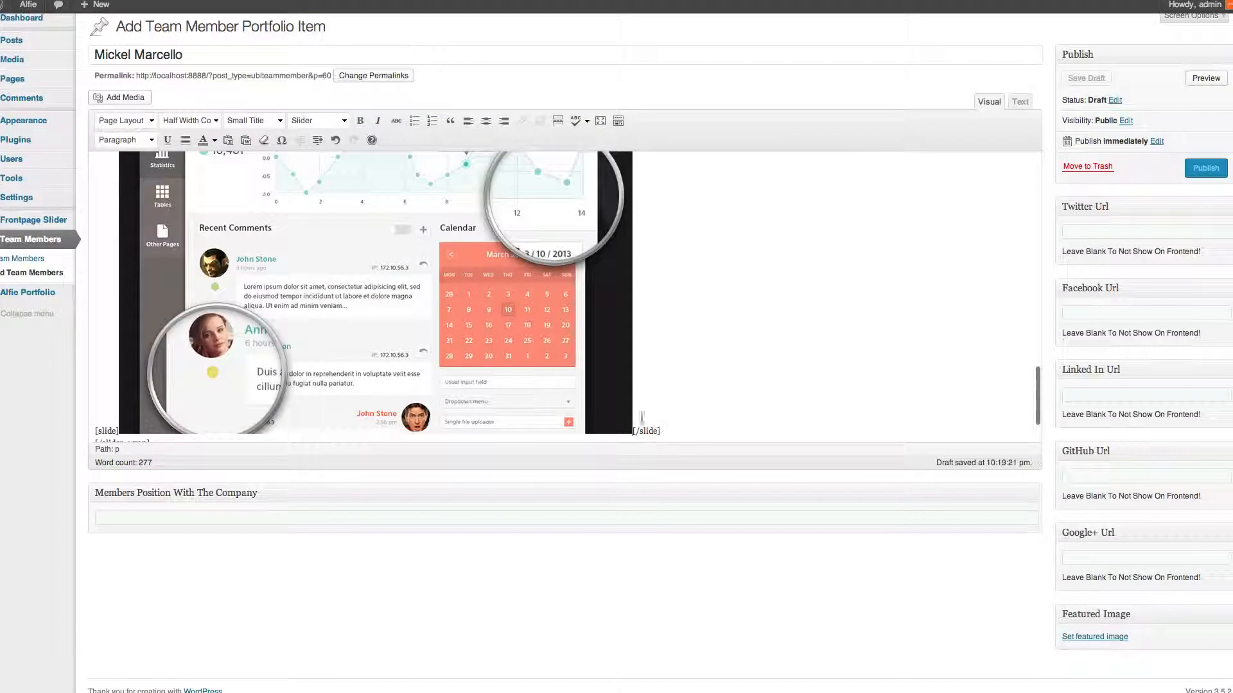
{"action": "scroll", "coordinate": [642, 418], "scroll_direction": "down", "scroll_amount": 2}
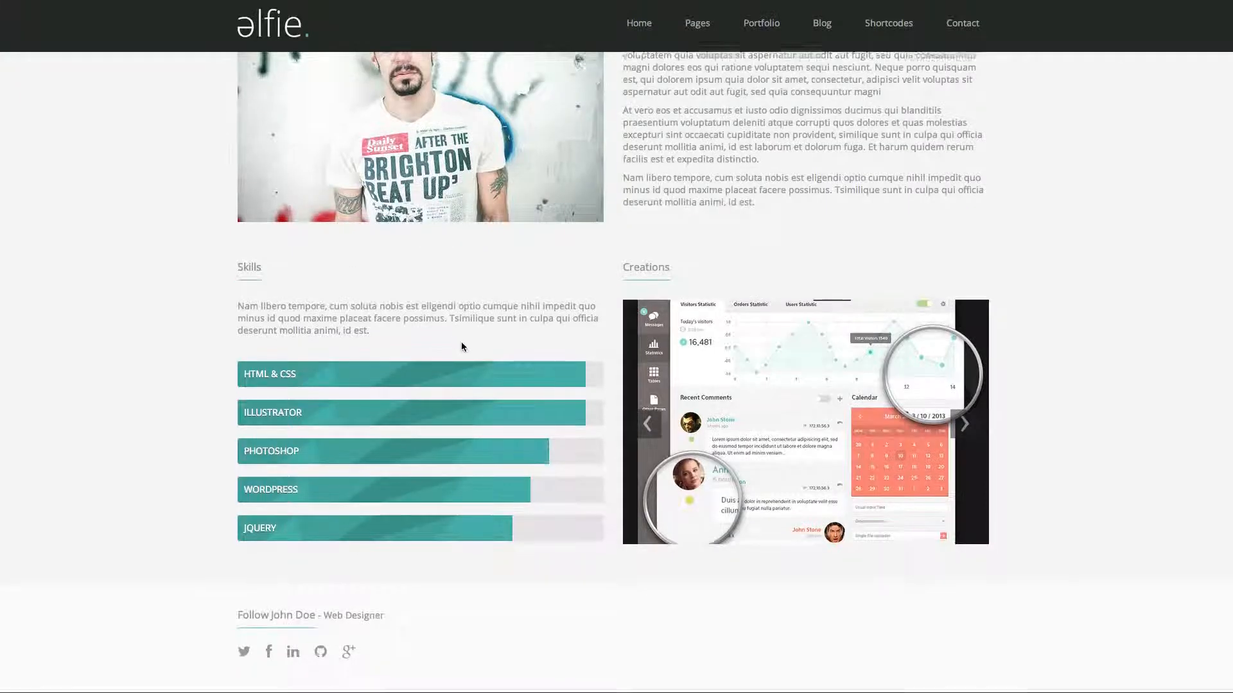
{"action": "scroll", "coordinate": [461, 341], "scroll_direction": "down", "scroll_amount": 4}
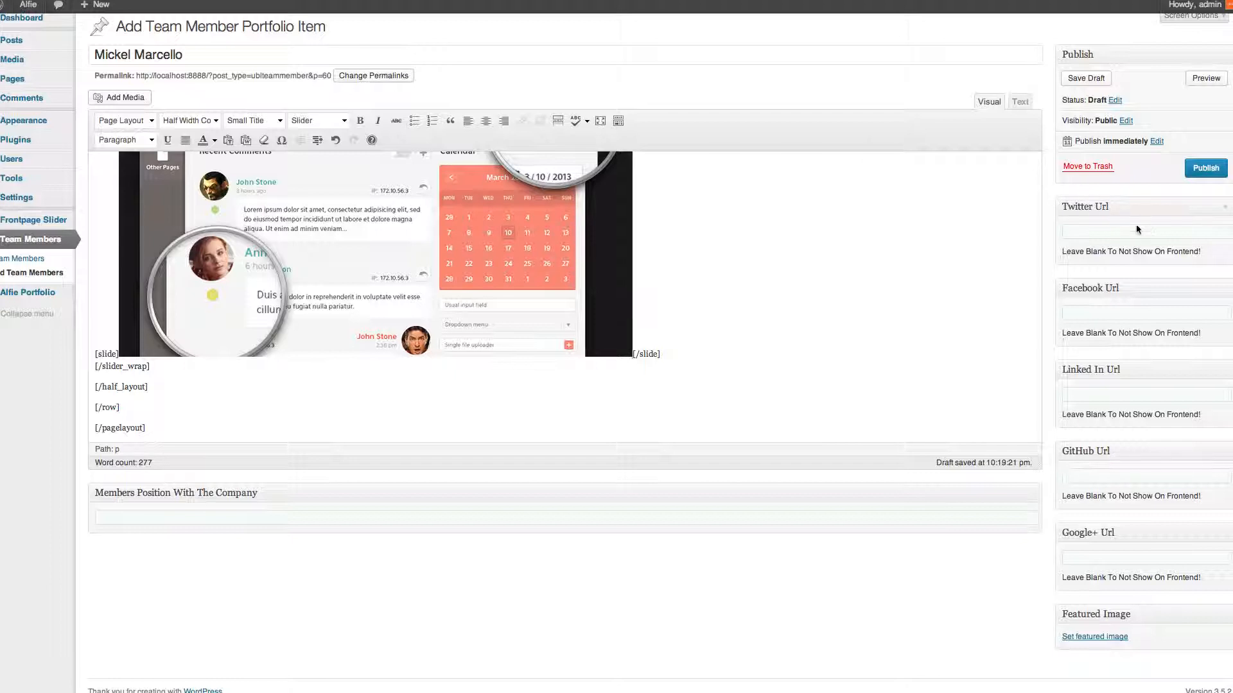
{"action": "left_click", "coordinate": [1130, 235]}
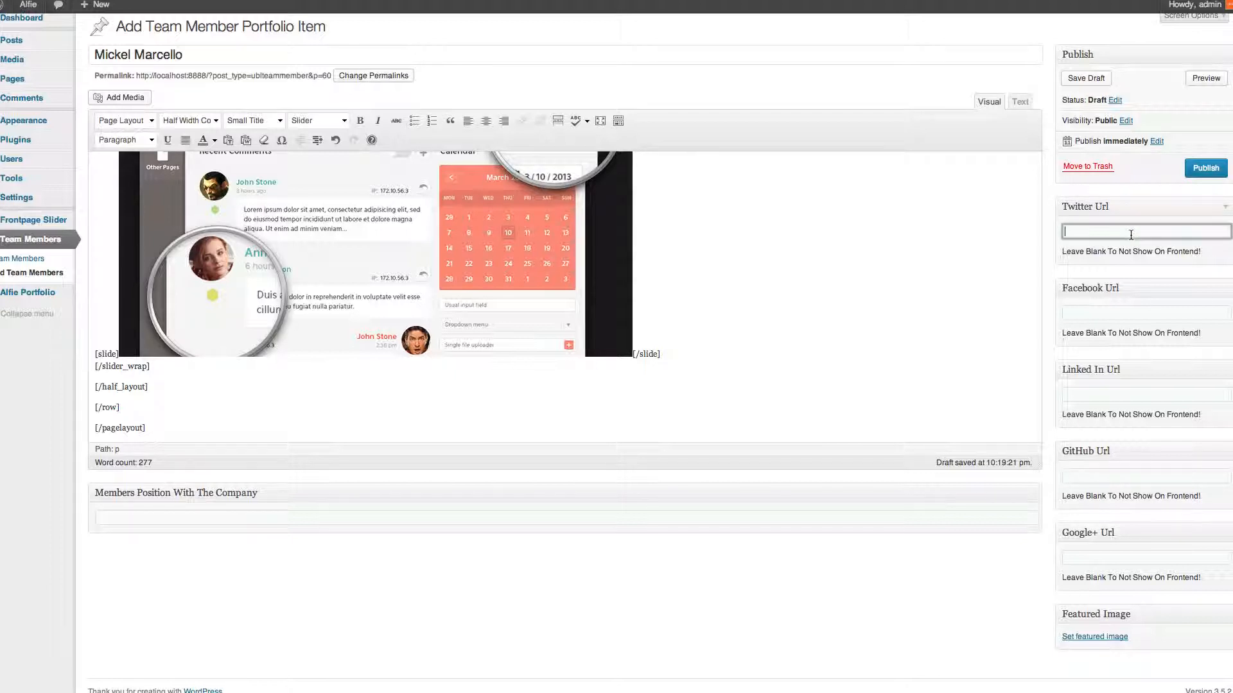
{"action": "type", "text": "https:"}
{"action": "type", "text": "//twitter.com/UBLDesigns"}
{"action": "left_click", "coordinate": [1130, 312]}
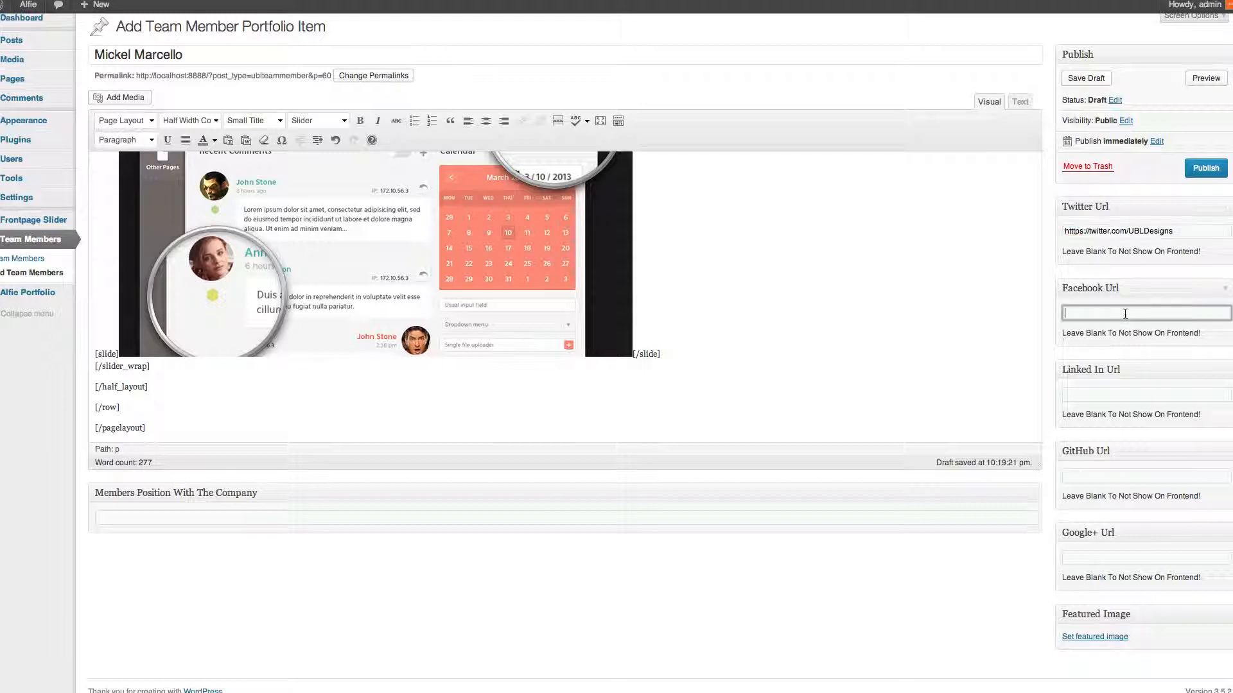
{"action": "type", "text": "http://www.facebook.com/ubldesigns"}
{"action": "scroll", "coordinate": [780, 293], "scroll_direction": "up", "scroll_amount": 10}
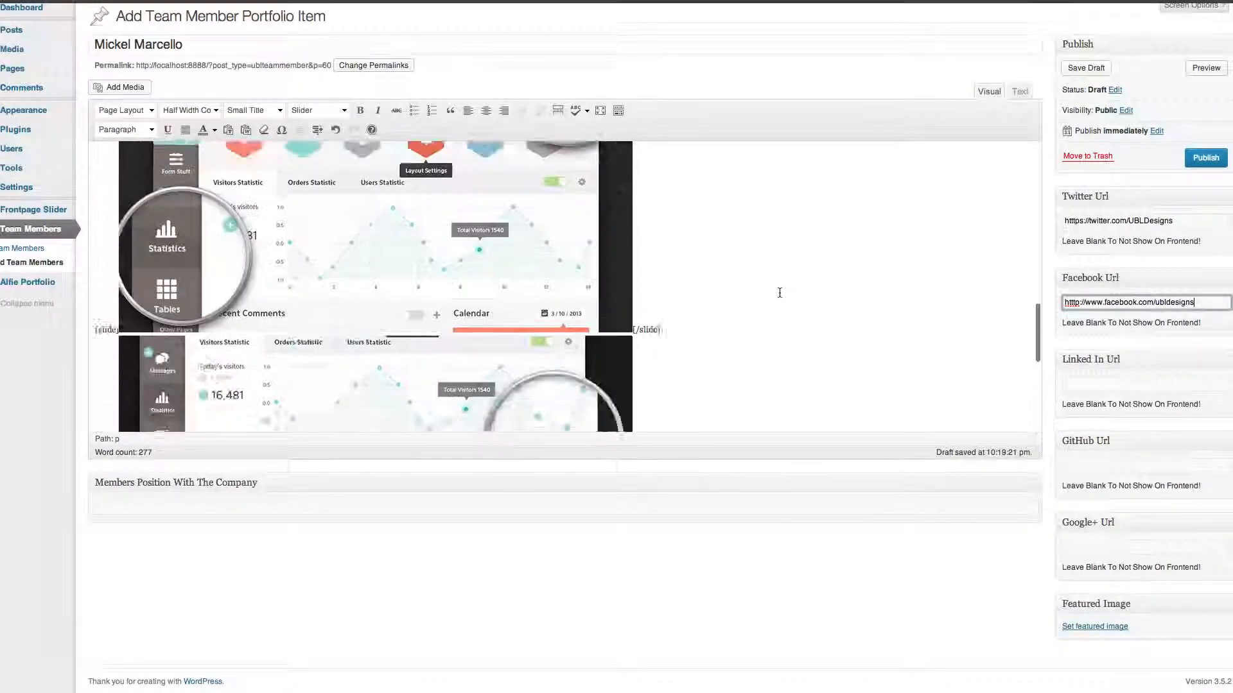
{"action": "scroll", "coordinate": [779, 293], "scroll_direction": "up", "scroll_amount": 5}
{"action": "scroll", "coordinate": [778, 289], "scroll_direction": "down", "scroll_amount": 15}
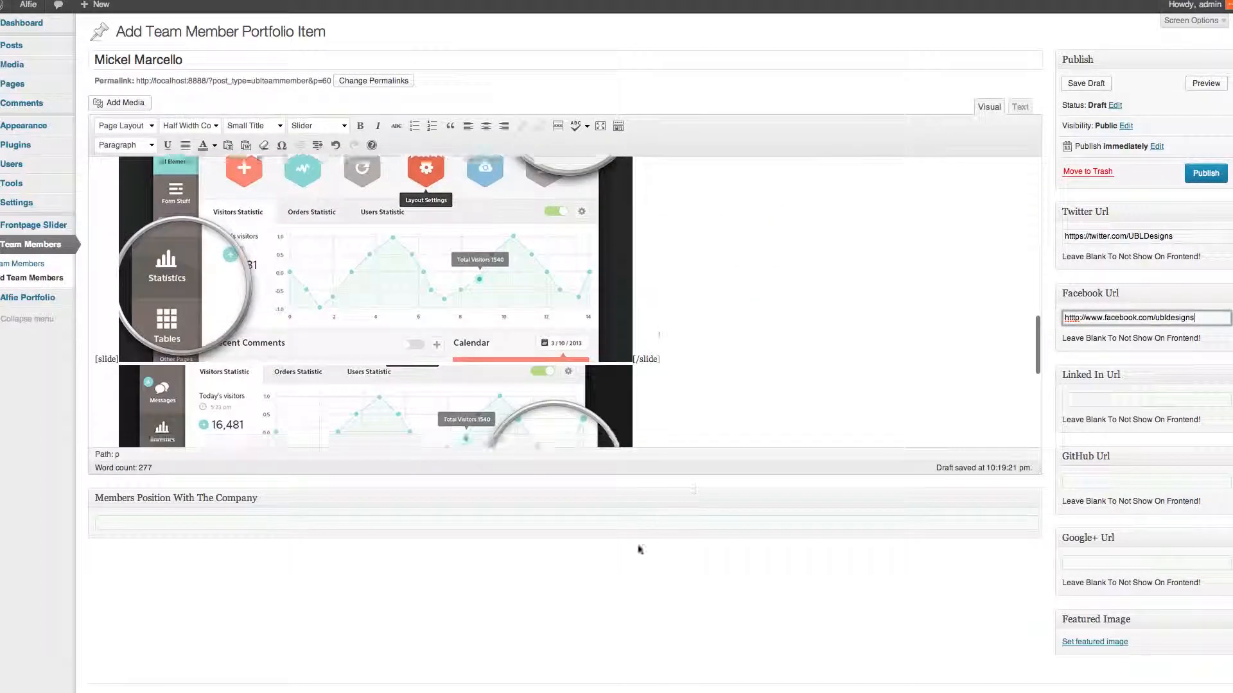
{"action": "scroll", "coordinate": [533, 317], "scroll_direction": "down", "scroll_amount": 5}
Fill the Members Position With The Company field with 'Marketing Manager' from autocomplete
{"action": "left_click", "coordinate": [192, 523]}
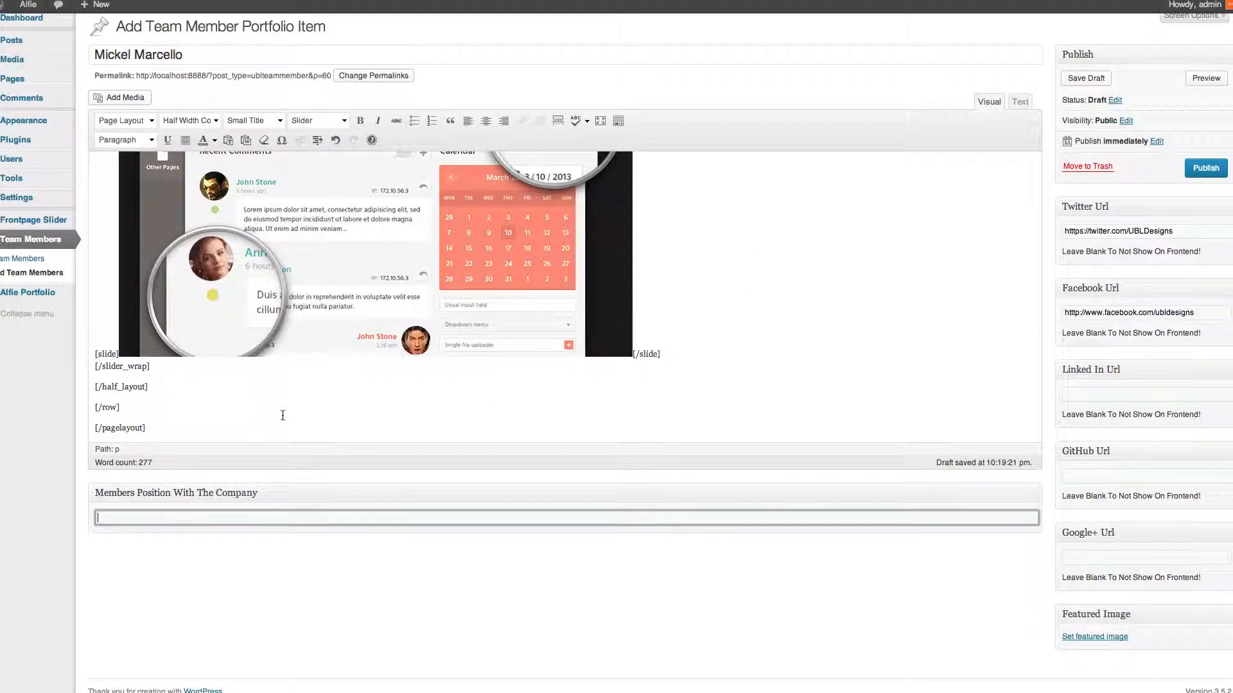
{"action": "type", "text": "Maregeting Ma"}
{"action": "key", "text": "BackSpace"}
{"action": "key", "text": "BackSpace"}
{"action": "key", "text": "BackSpace"}
{"action": "key", "text": "BackSpace"}
{"action": "key", "text": "BackSpace"}
{"action": "key", "text": "BackSpace"}
{"action": "key", "text": "BackSpace"}
{"action": "key", "text": "BackSpace"}
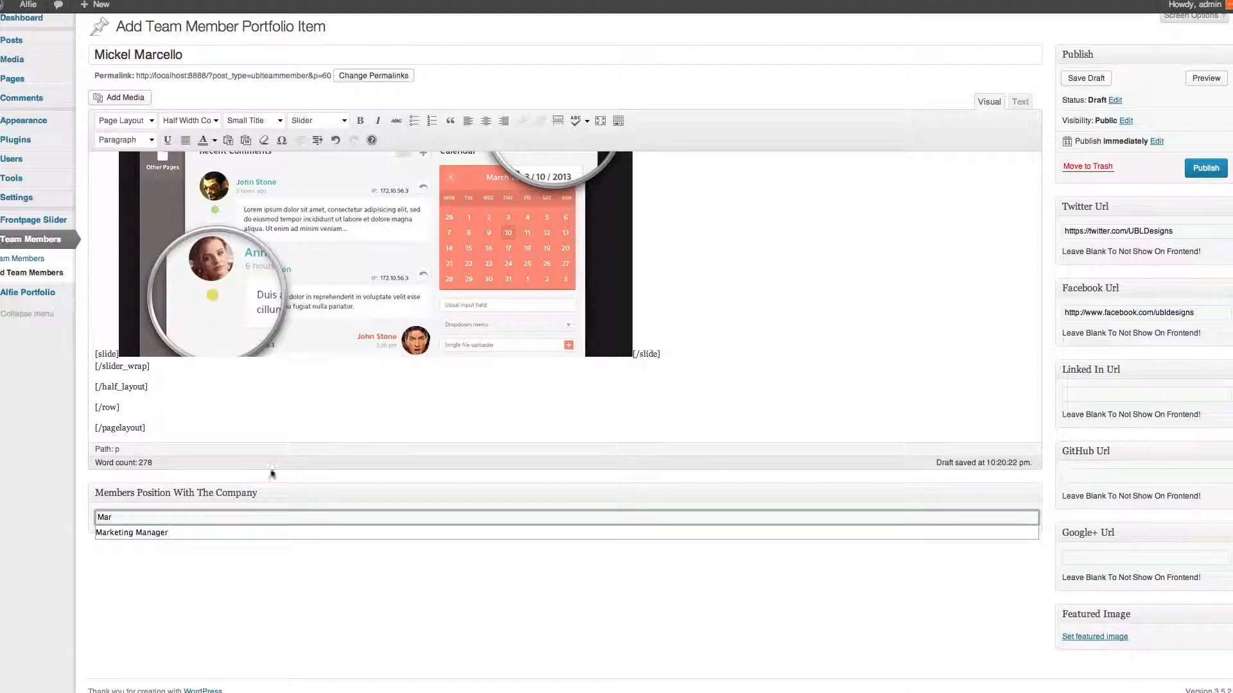
{"action": "left_click", "coordinate": [218, 533]}
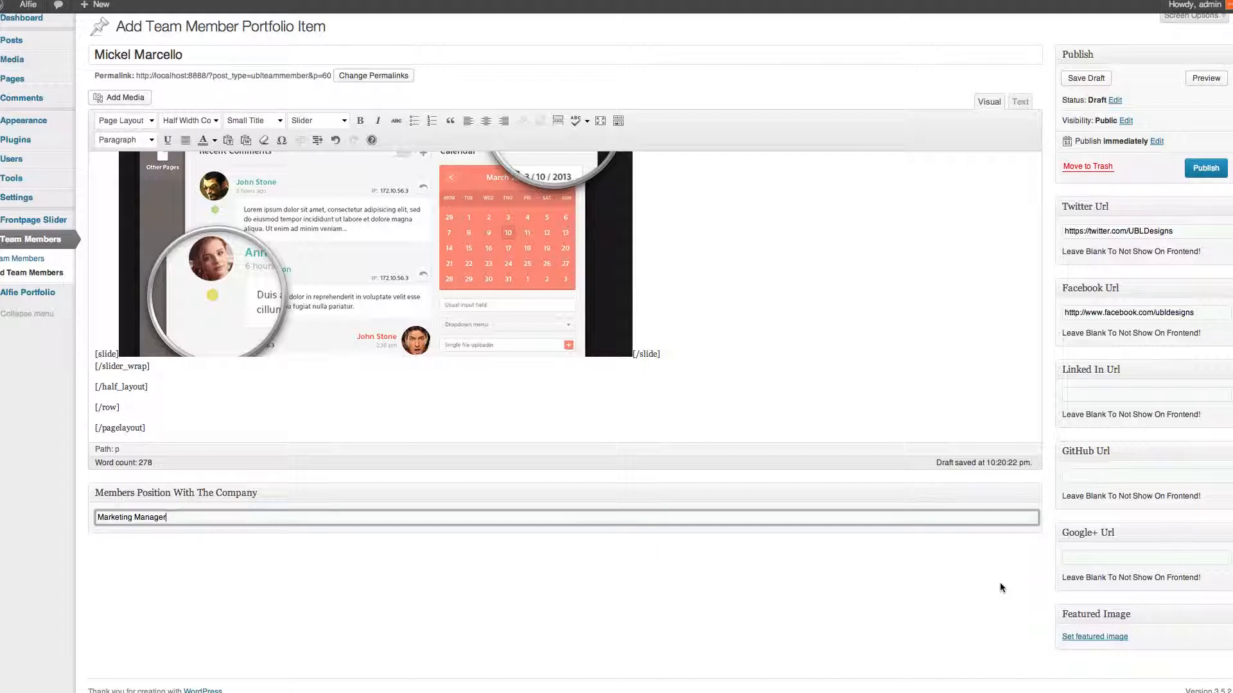
Set the team2 portrait as the featured image
{"action": "left_click", "coordinate": [1094, 637]}
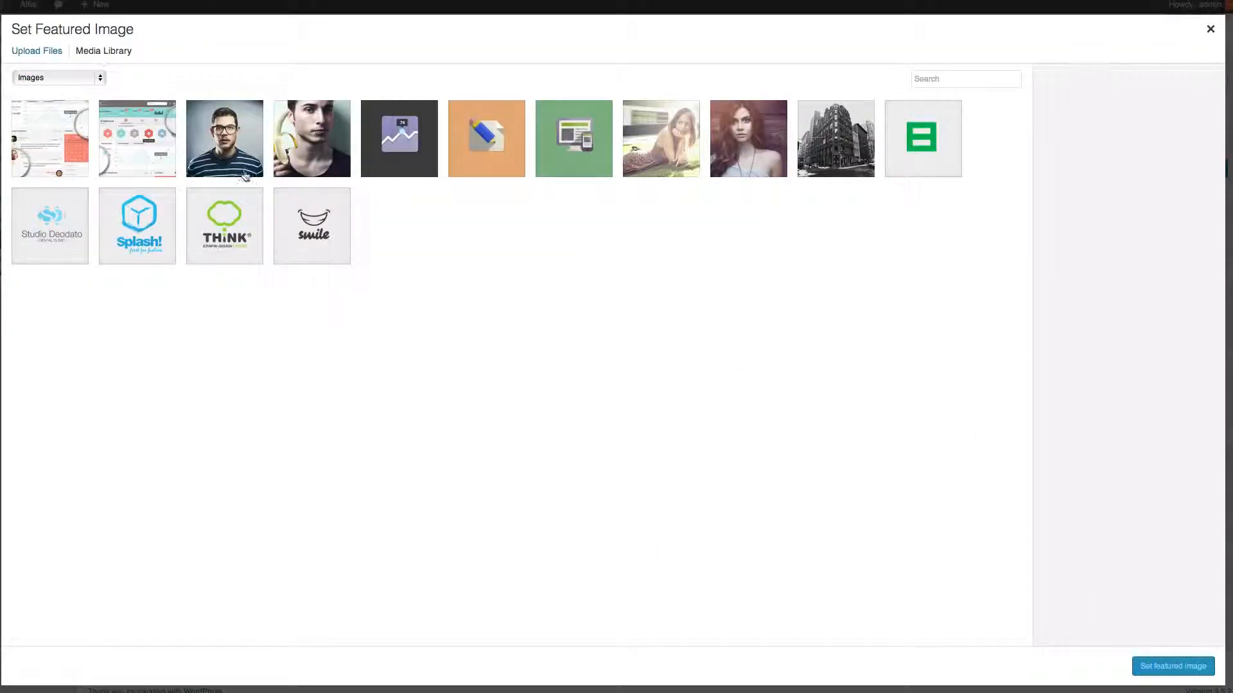
{"action": "left_click", "coordinate": [243, 173]}
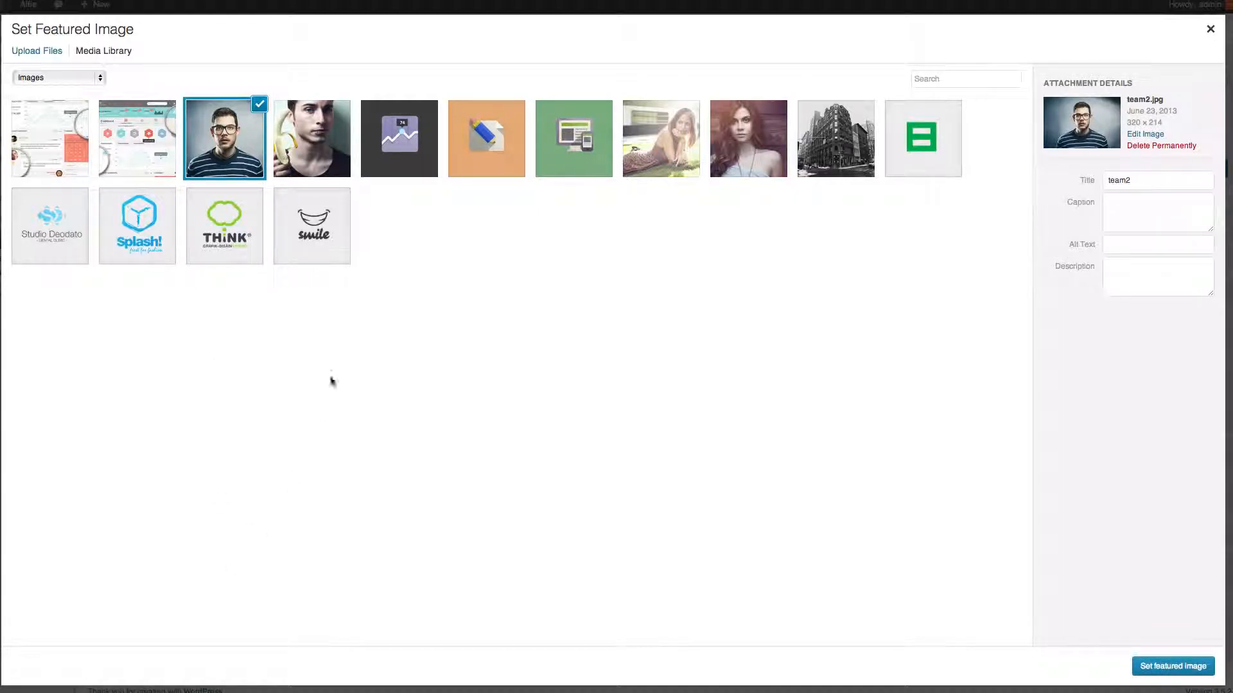
{"action": "left_click", "coordinate": [1161, 666]}
Publish the team member entry
{"action": "scroll", "coordinate": [749, 629], "scroll_direction": "down", "scroll_amount": 2}
{"action": "scroll", "coordinate": [749, 629], "scroll_direction": "up", "scroll_amount": 2}
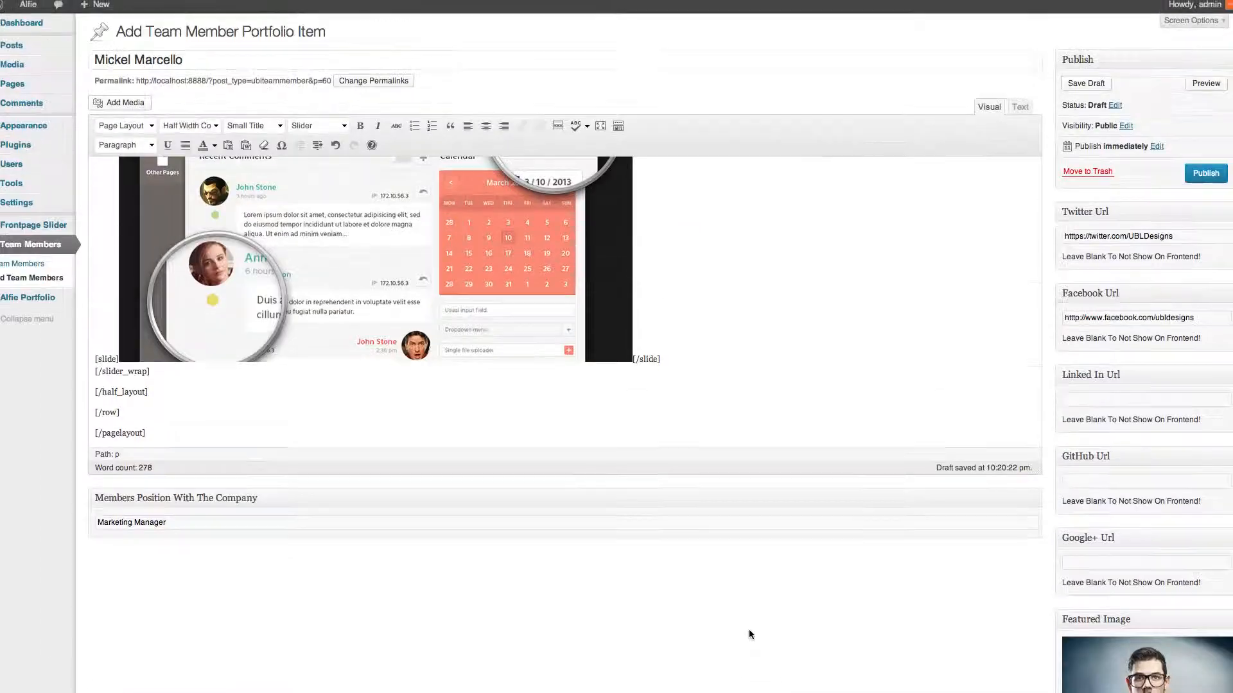
{"action": "scroll", "coordinate": [750, 634], "scroll_direction": "down", "scroll_amount": 1}
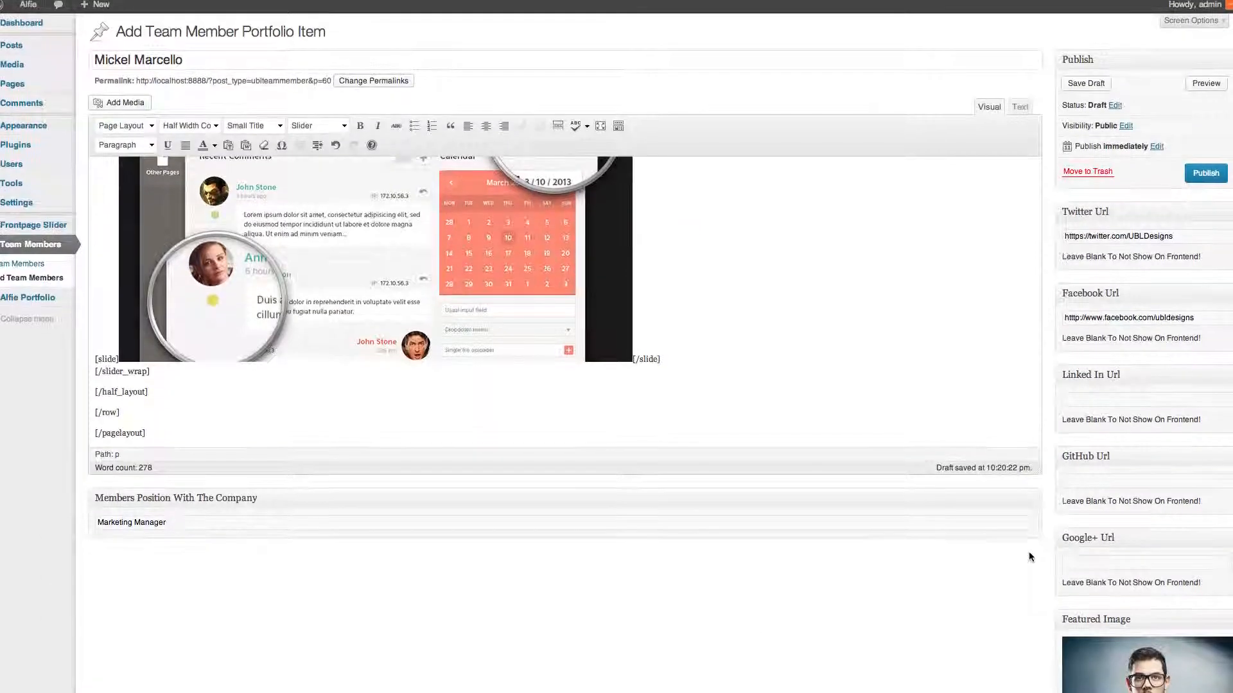
{"action": "left_click", "coordinate": [1205, 174]}
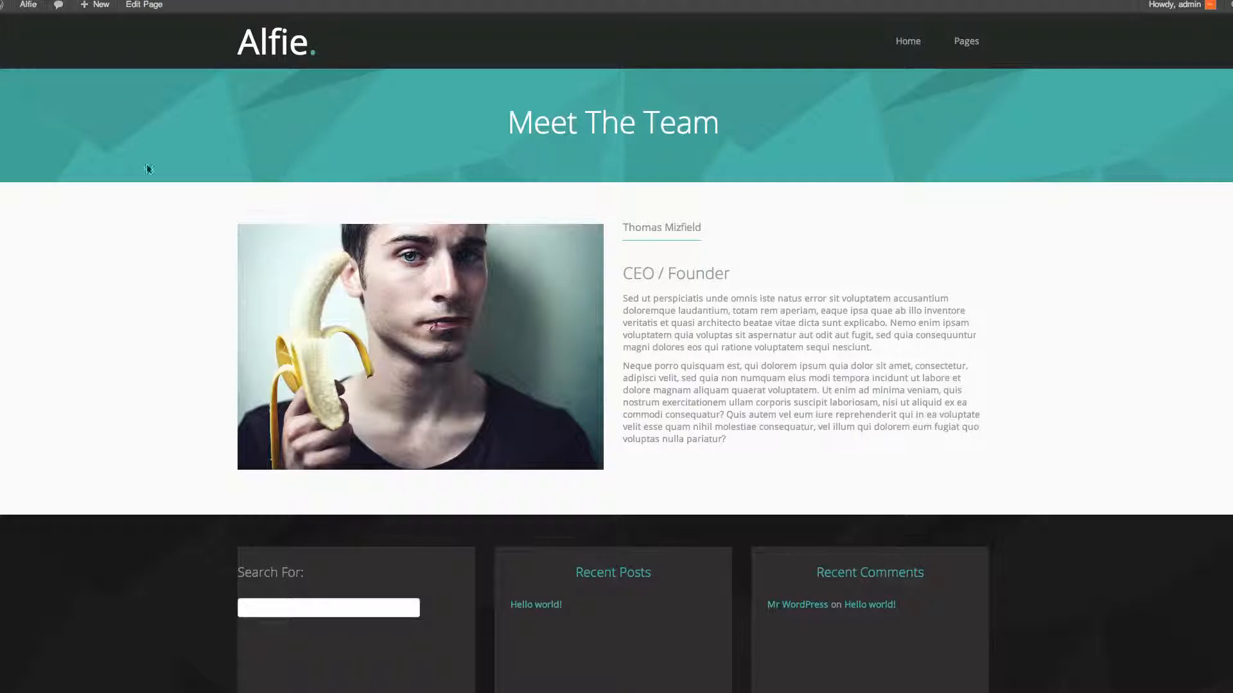
{"action": "key", "text": "super+r"}
{"action": "scroll", "coordinate": [141, 186], "scroll_direction": "down", "scroll_amount": 1}
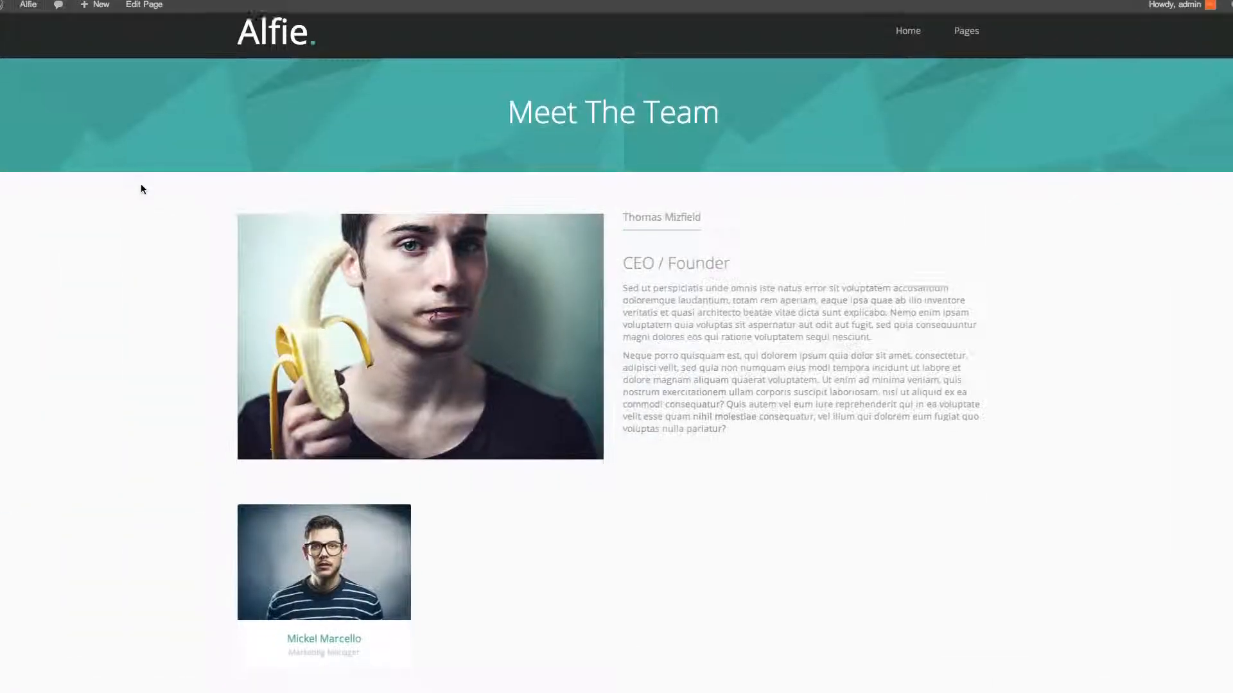
{"action": "scroll", "coordinate": [141, 188], "scroll_direction": "down", "scroll_amount": 3}
{"action": "mouse_move", "coordinate": [354, 333]}
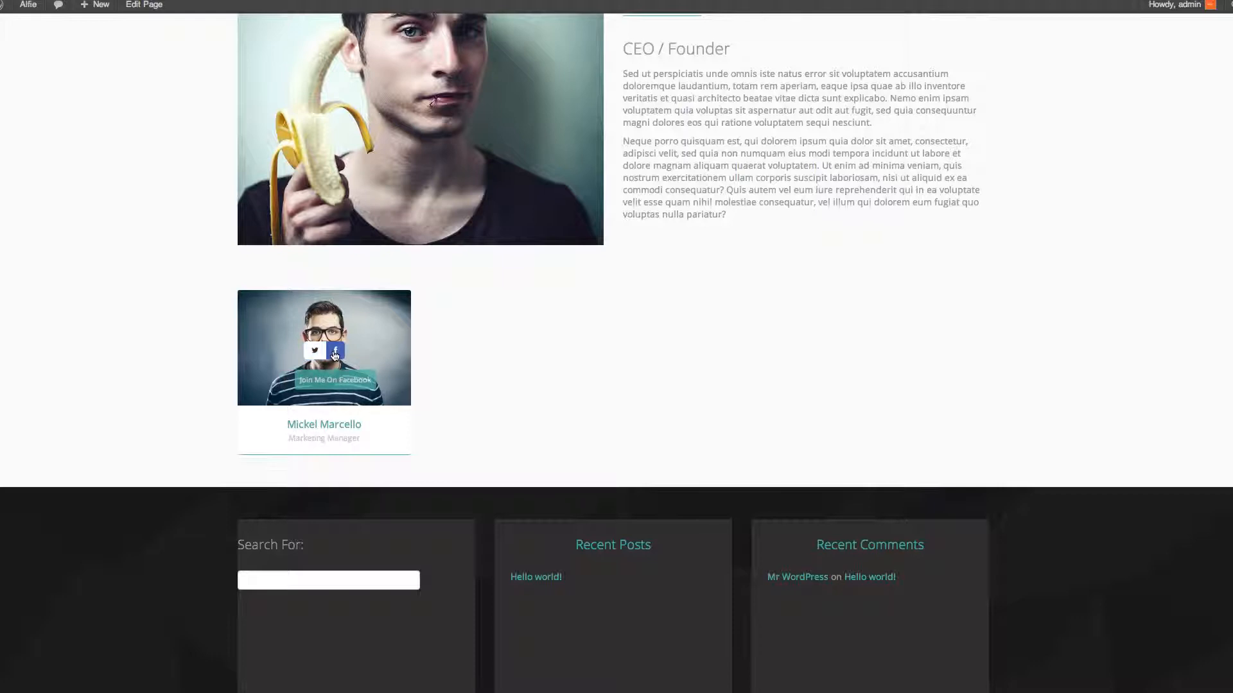
{"action": "left_click", "coordinate": [399, 326]}
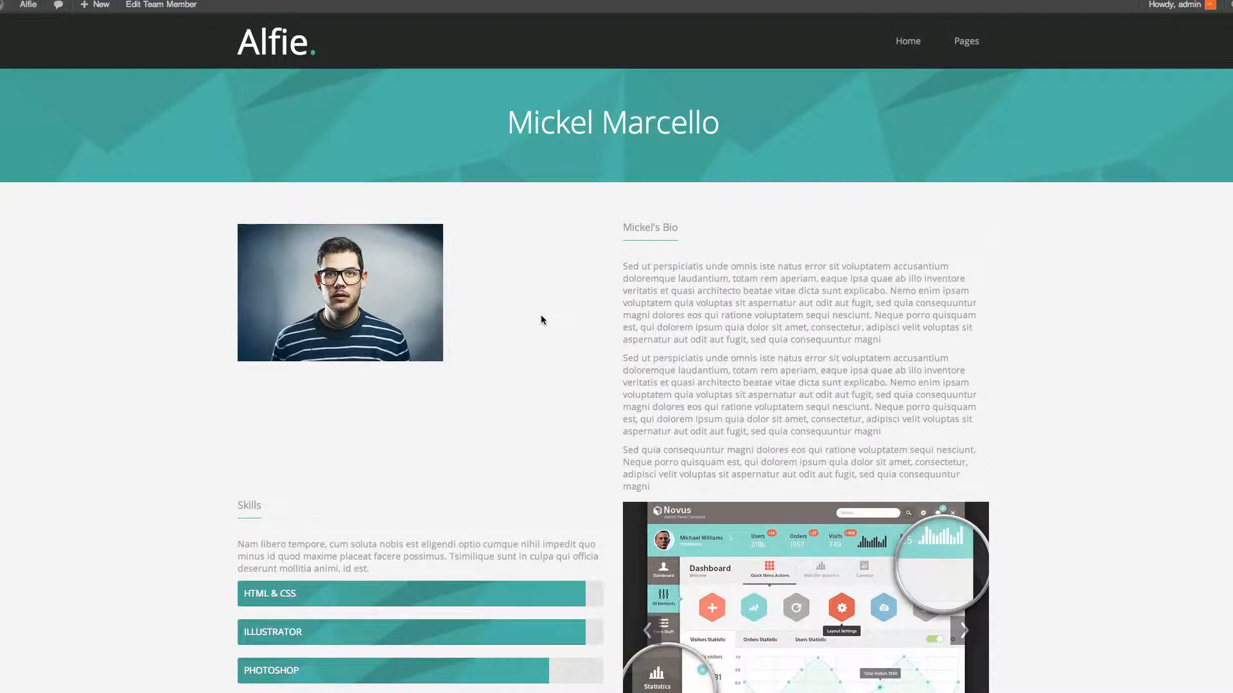
Scroll through Mickel Marcello's page to review his skill bars, slider and follow links
{"action": "scroll", "coordinate": [541, 314], "scroll_direction": "down", "scroll_amount": 7}
{"action": "scroll", "coordinate": [541, 315], "scroll_direction": "up", "scroll_amount": 5}
{"action": "scroll", "coordinate": [541, 319], "scroll_direction": "up", "scroll_amount": 1}
{"action": "scroll", "coordinate": [540, 319], "scroll_direction": "down", "scroll_amount": 5}
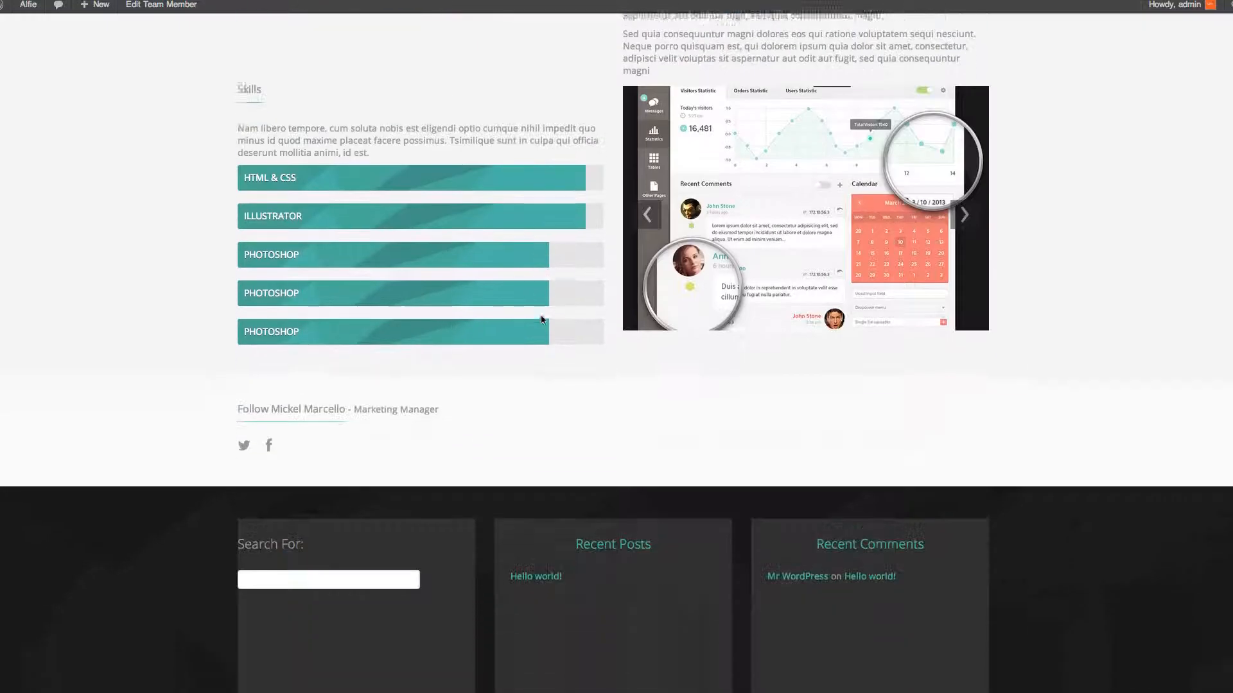
{"action": "scroll", "coordinate": [541, 319], "scroll_direction": "up", "scroll_amount": 3}
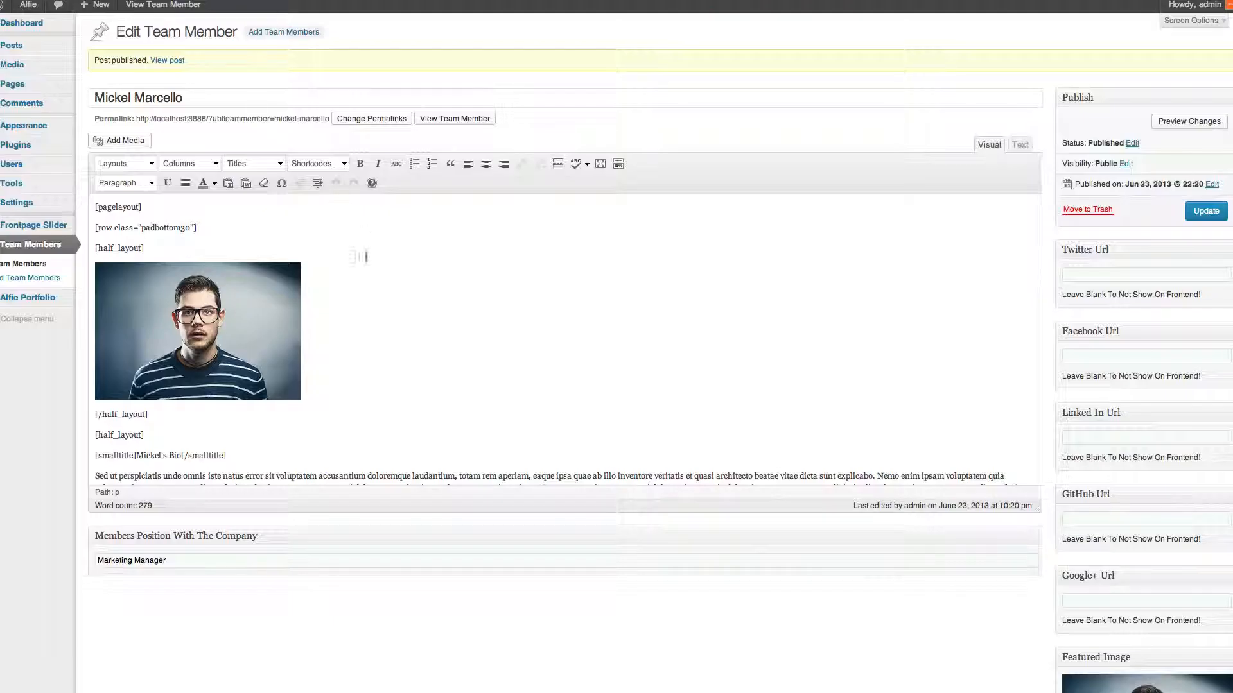
Add the fullwidthimage CSS class to the portrait image in its advanced settings
{"action": "left_click", "coordinate": [242, 321]}
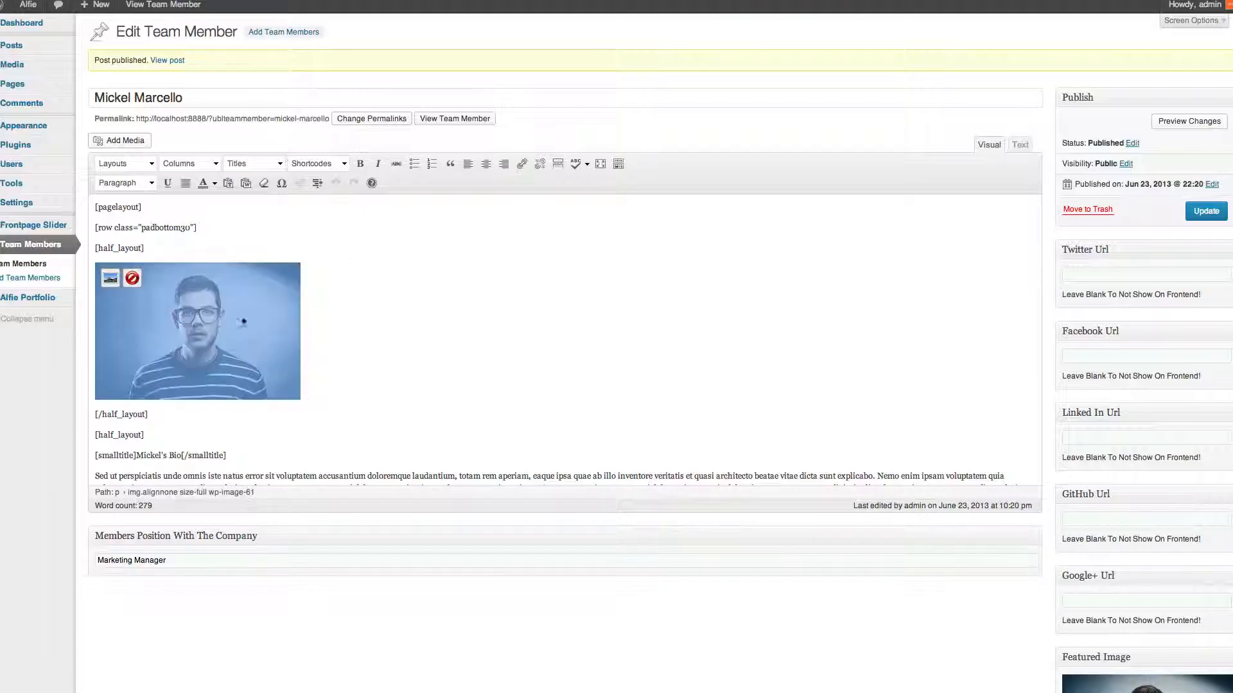
{"action": "left_click", "coordinate": [105, 277]}
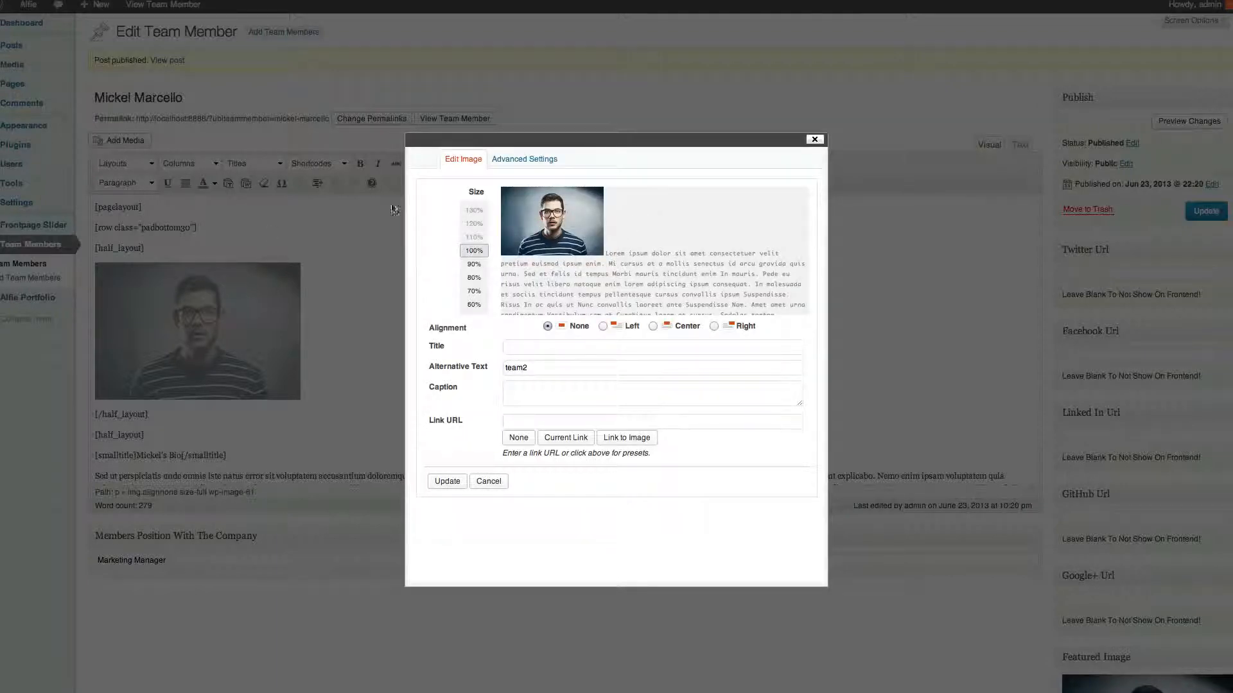
{"action": "left_click", "coordinate": [813, 140]}
{"action": "left_click", "coordinate": [201, 328]}
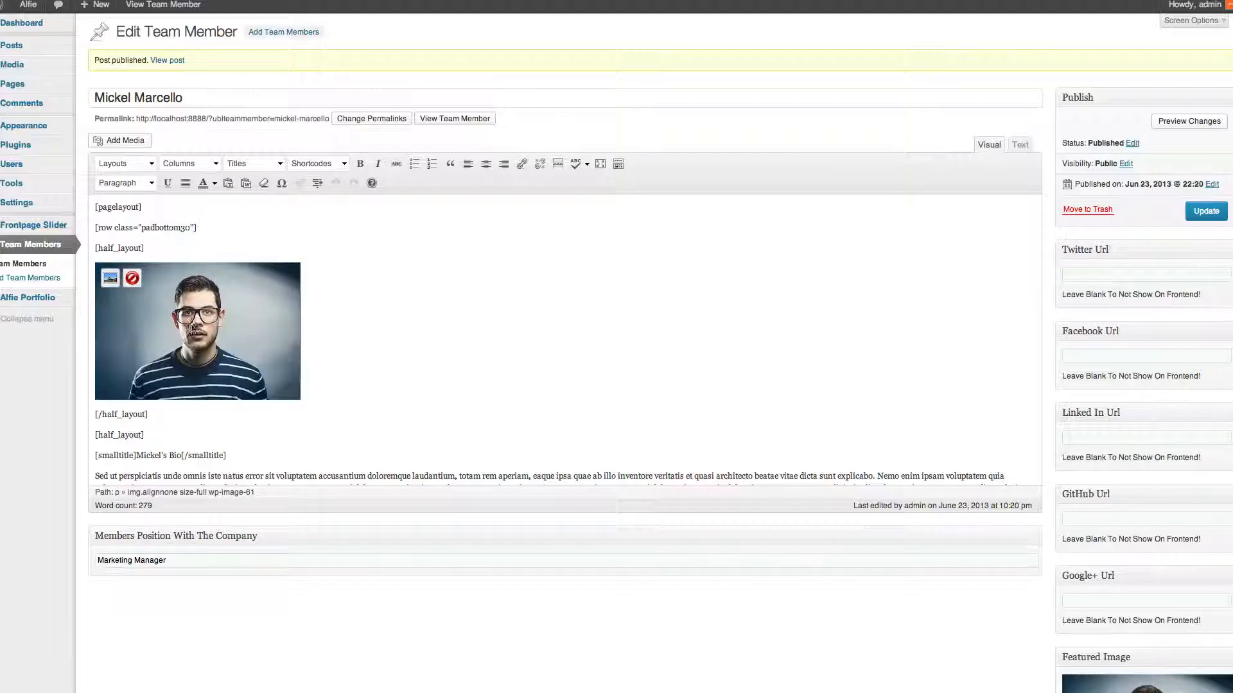
{"action": "left_click", "coordinate": [110, 279]}
{"action": "left_click", "coordinate": [109, 279]}
{"action": "left_click", "coordinate": [106, 279]}
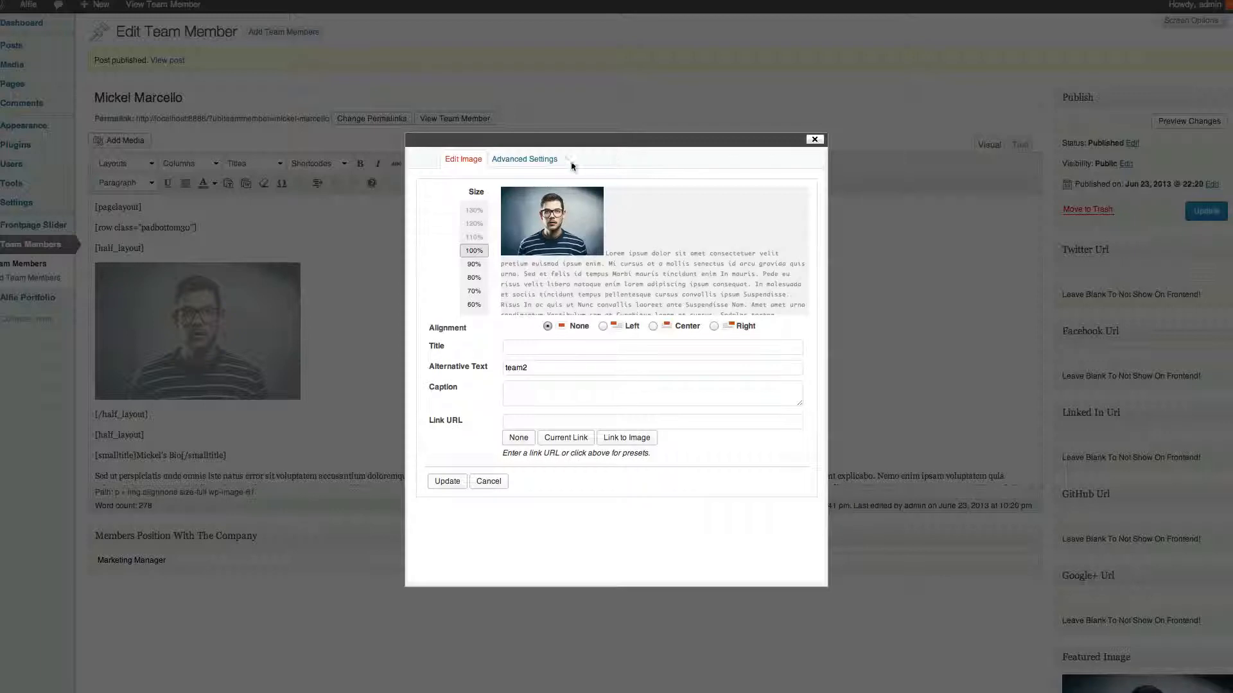
{"action": "left_click", "coordinate": [542, 165]}
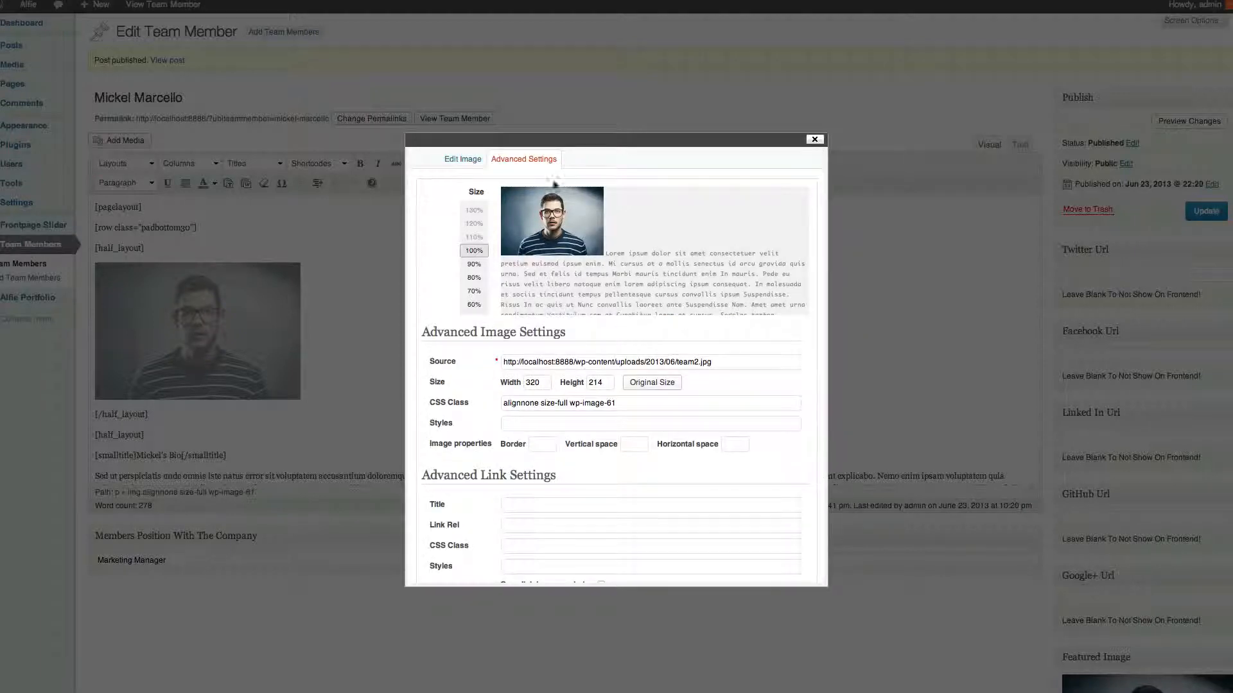
{"action": "left_click", "coordinate": [647, 402]}
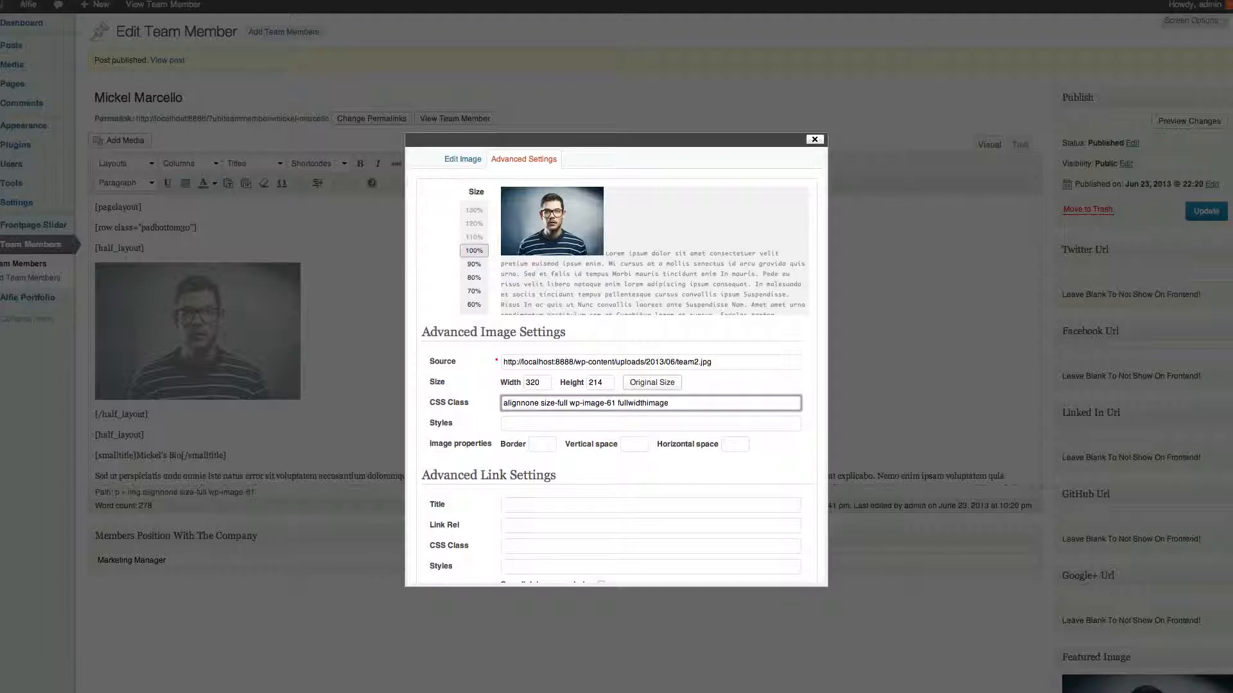
{"action": "key", "text": "Return"}
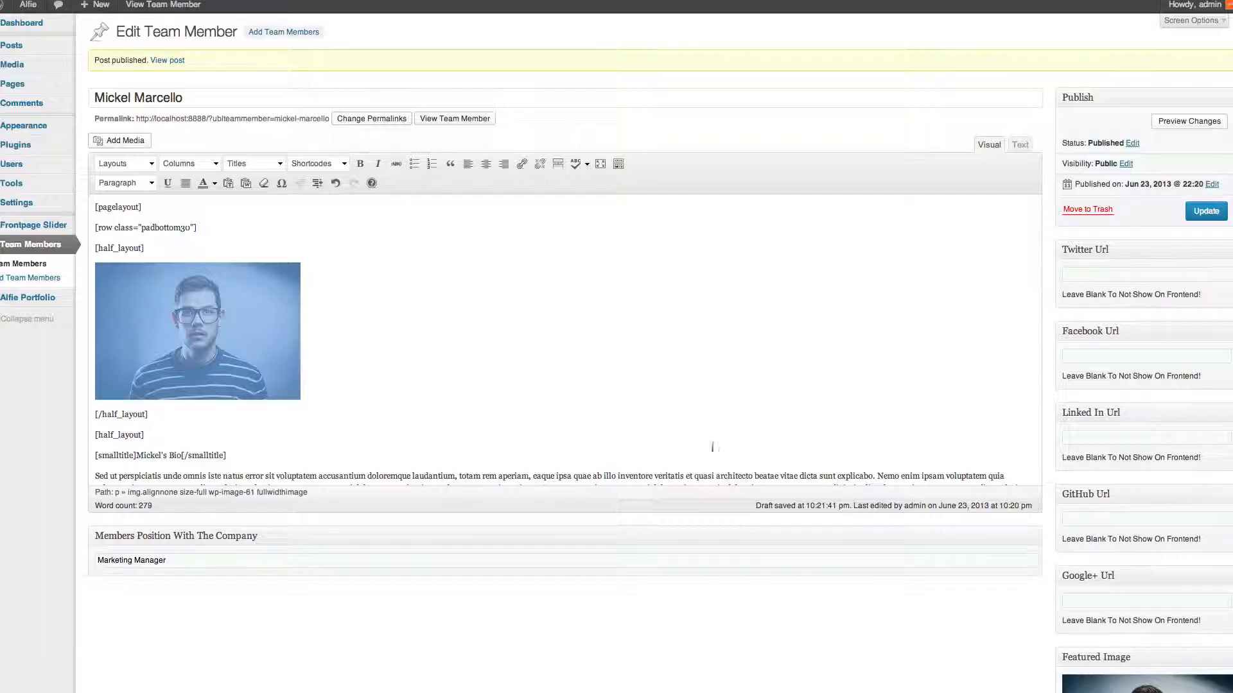
Delete the short final bio paragraph and update the team member
{"action": "left_click", "coordinate": [645, 334]}
{"action": "scroll", "coordinate": [649, 334], "scroll_direction": "down", "scroll_amount": 4}
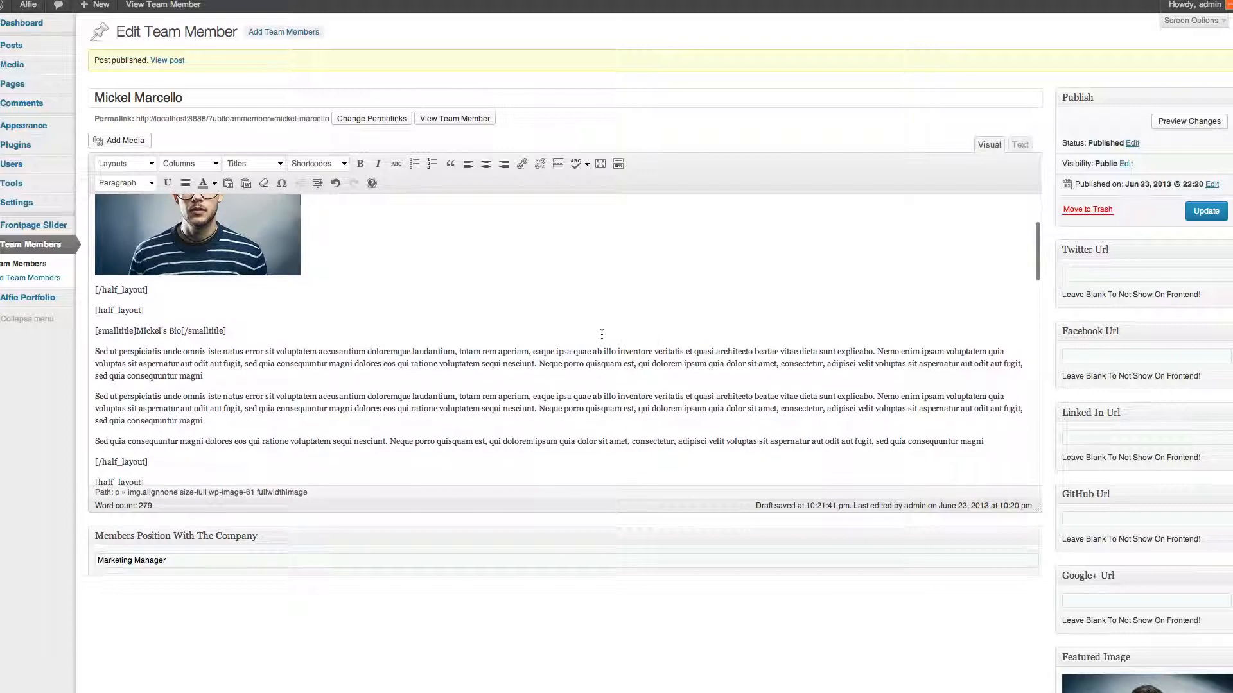
{"action": "left_click_drag", "start_coordinate": [989, 441], "coordinate": [437, 423]}
{"action": "key", "text": "BackSpace"}
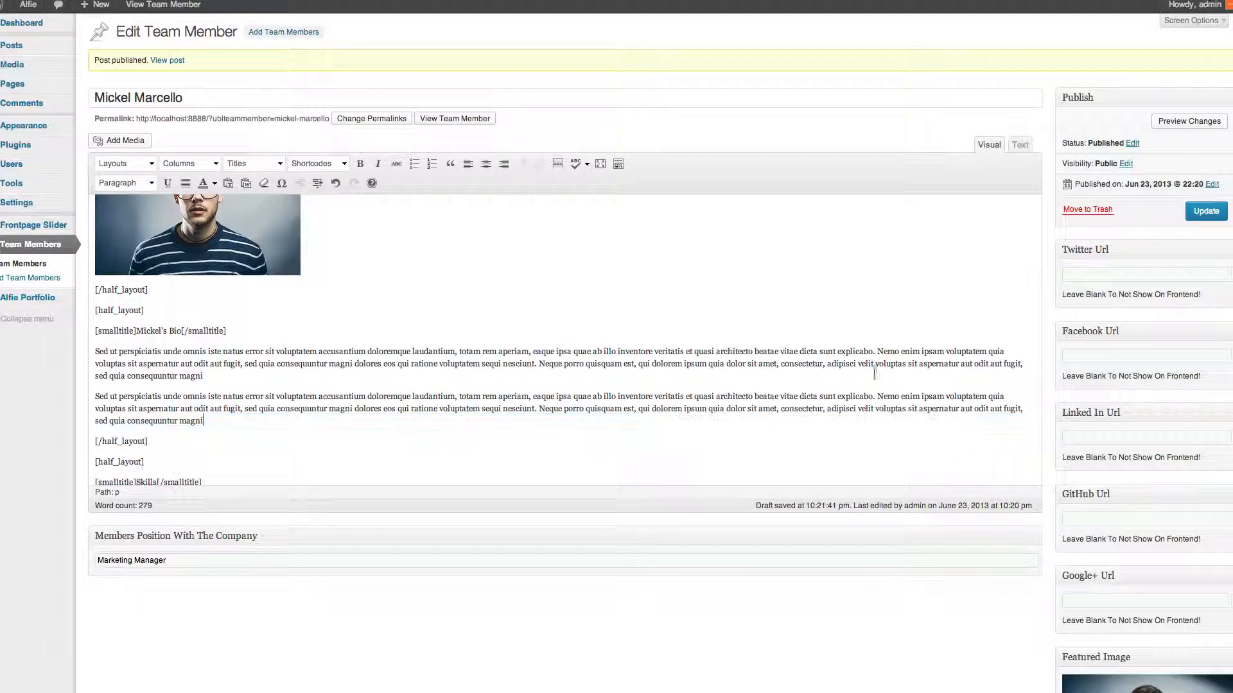
{"action": "left_click", "coordinate": [1205, 218]}
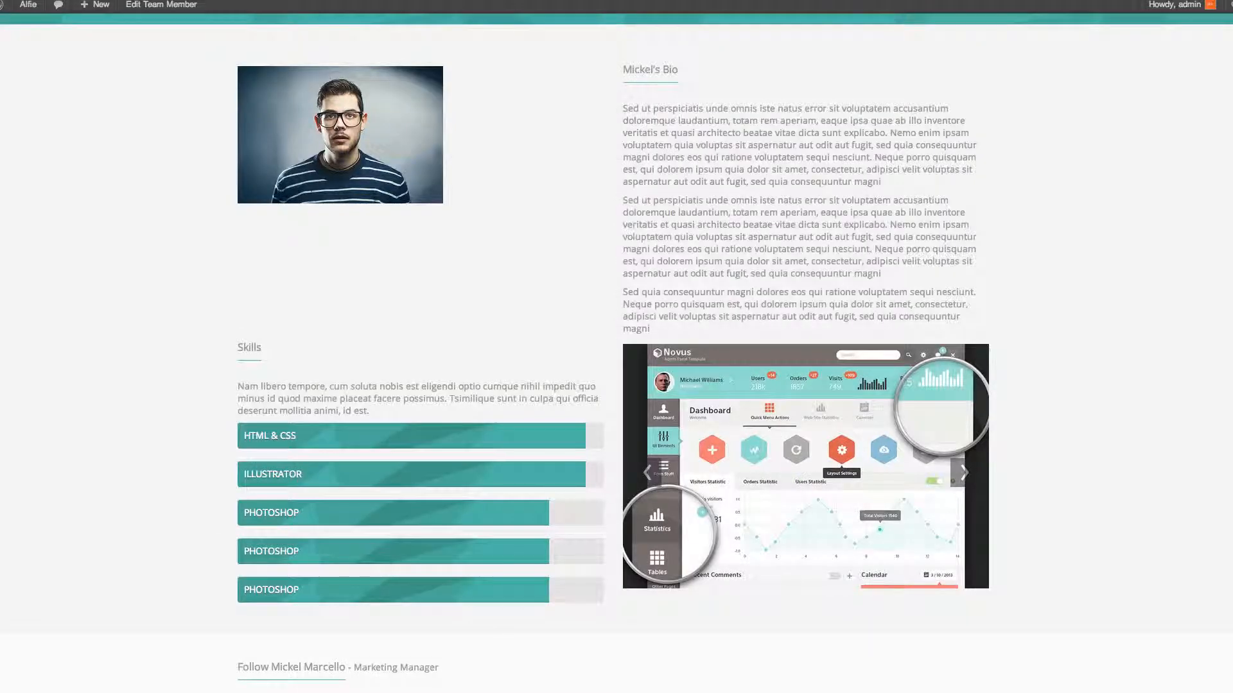
{"action": "key", "text": "super+r"}
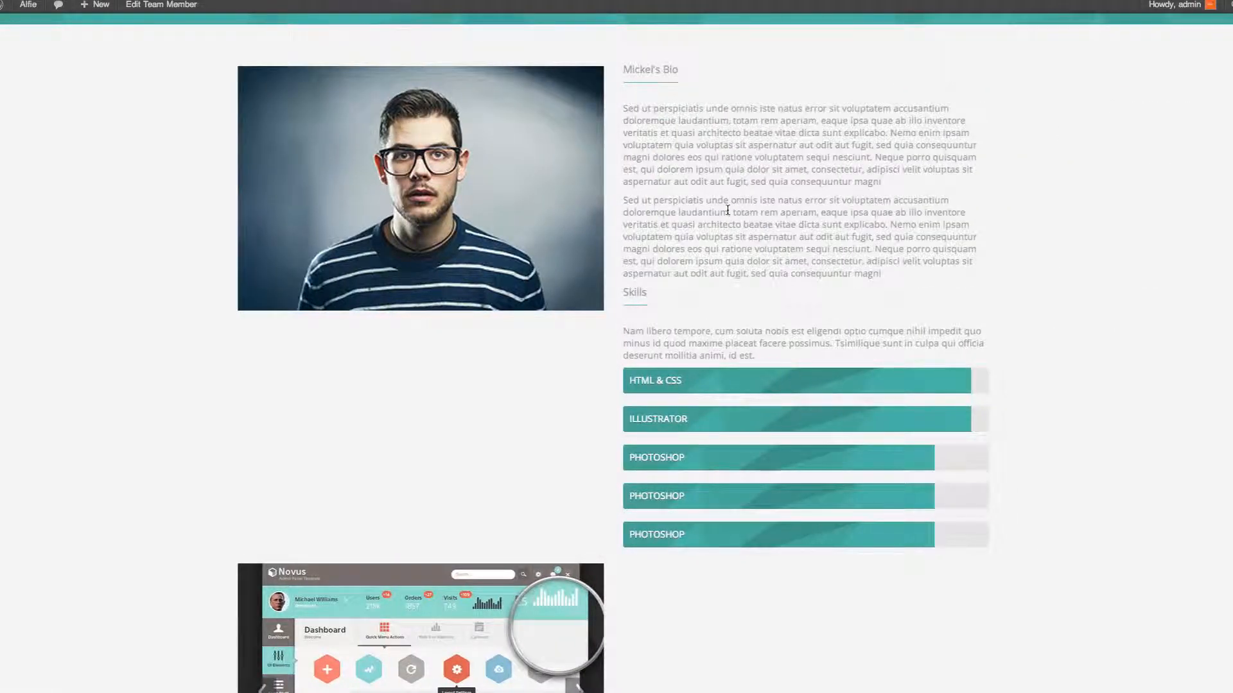
{"action": "scroll", "coordinate": [578, 321], "scroll_direction": "down", "scroll_amount": 2}
{"action": "scroll", "coordinate": [536, 391], "scroll_direction": "up", "scroll_amount": 5}
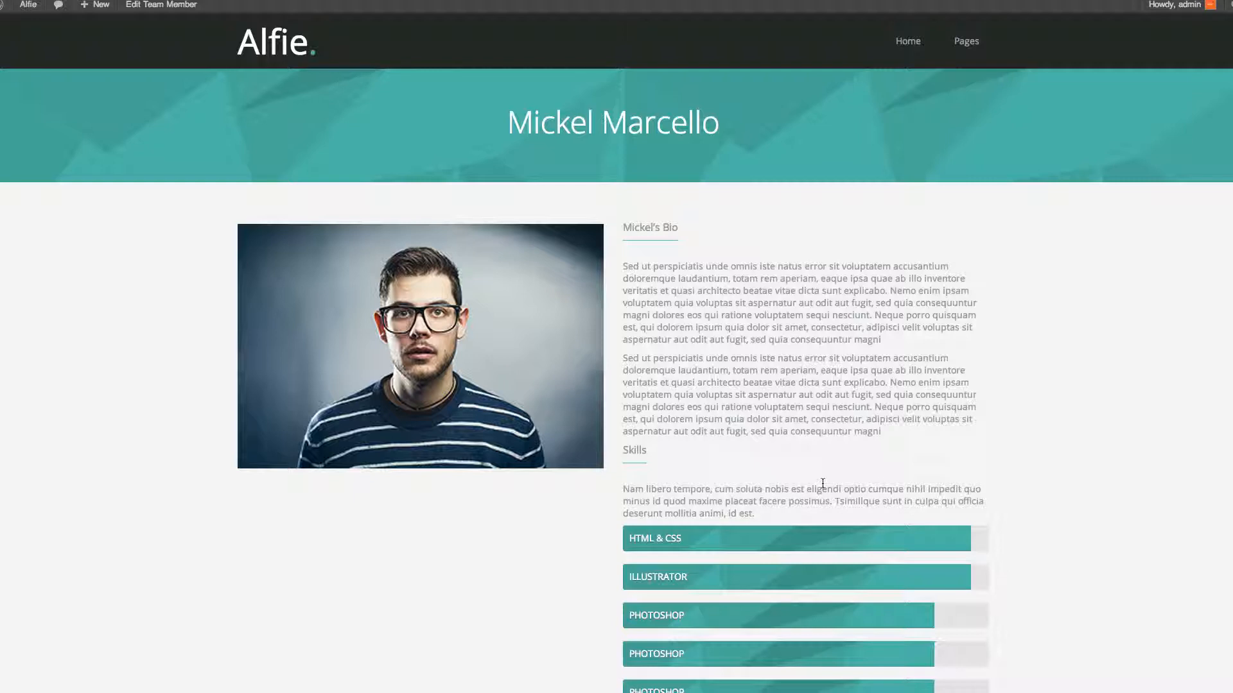
{"action": "key", "text": "ctrl+shift+Tab"}
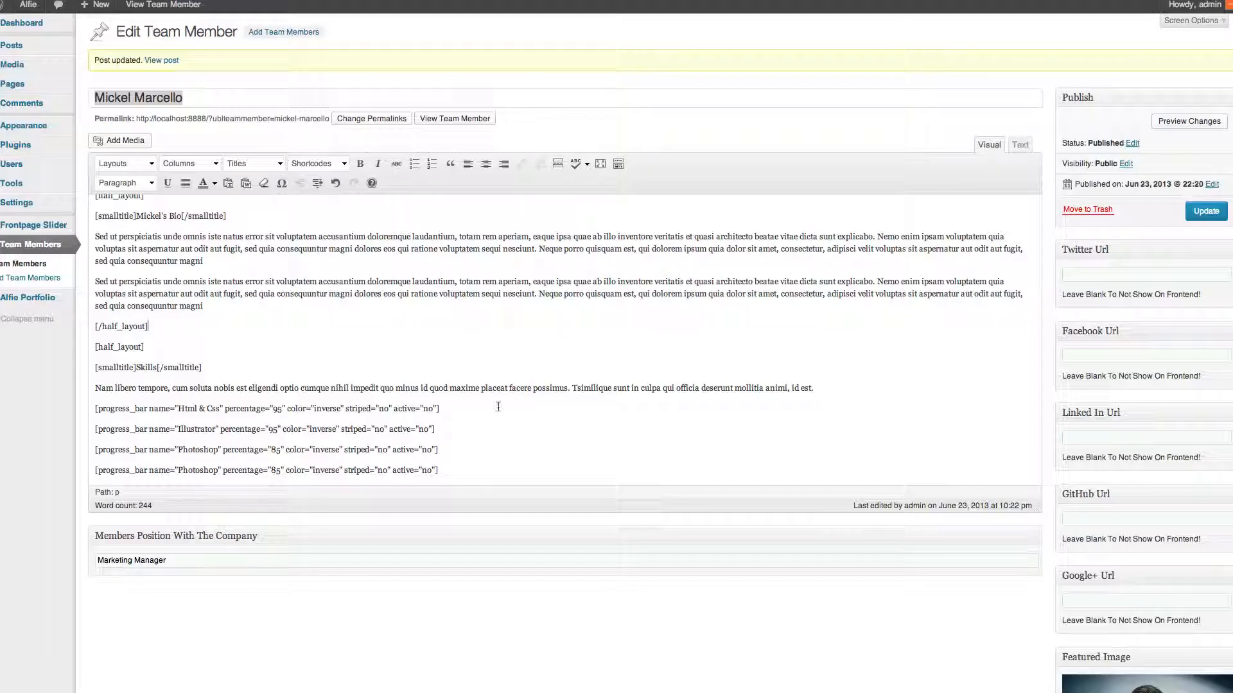
Delete the closing [/row] tag line below the columns
{"action": "scroll", "coordinate": [341, 379], "scroll_direction": "up", "scroll_amount": 5}
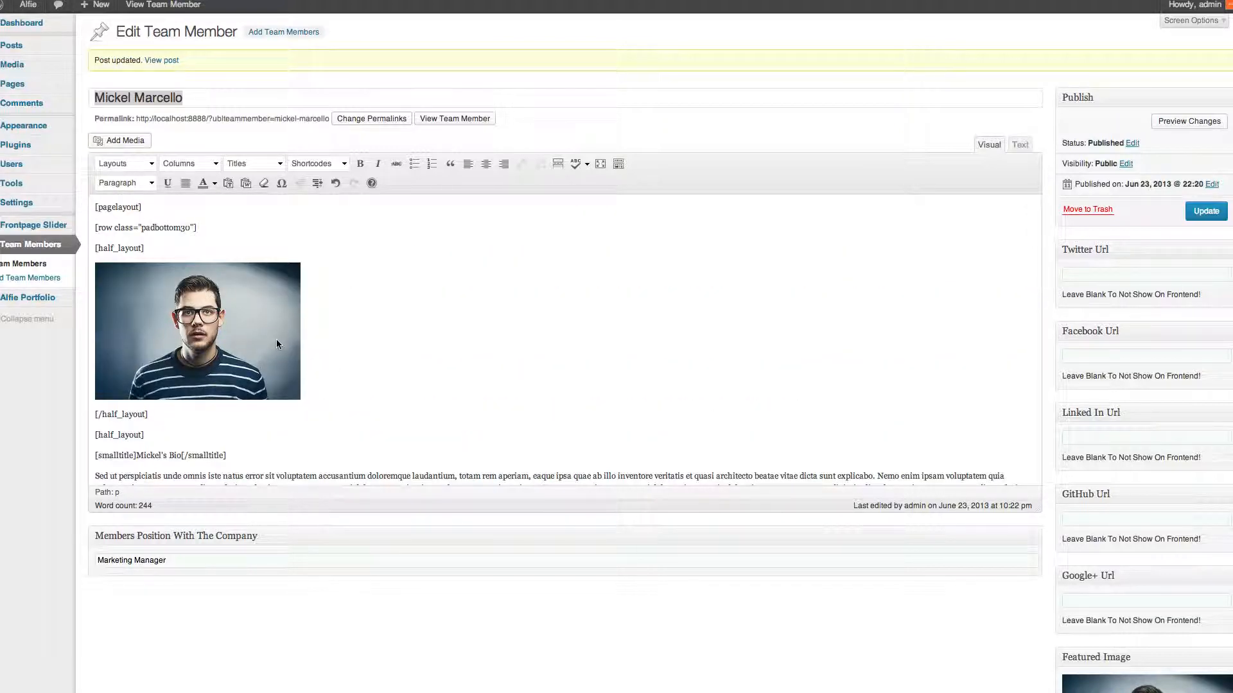
{"action": "scroll", "coordinate": [234, 338], "scroll_direction": "down", "scroll_amount": 10}
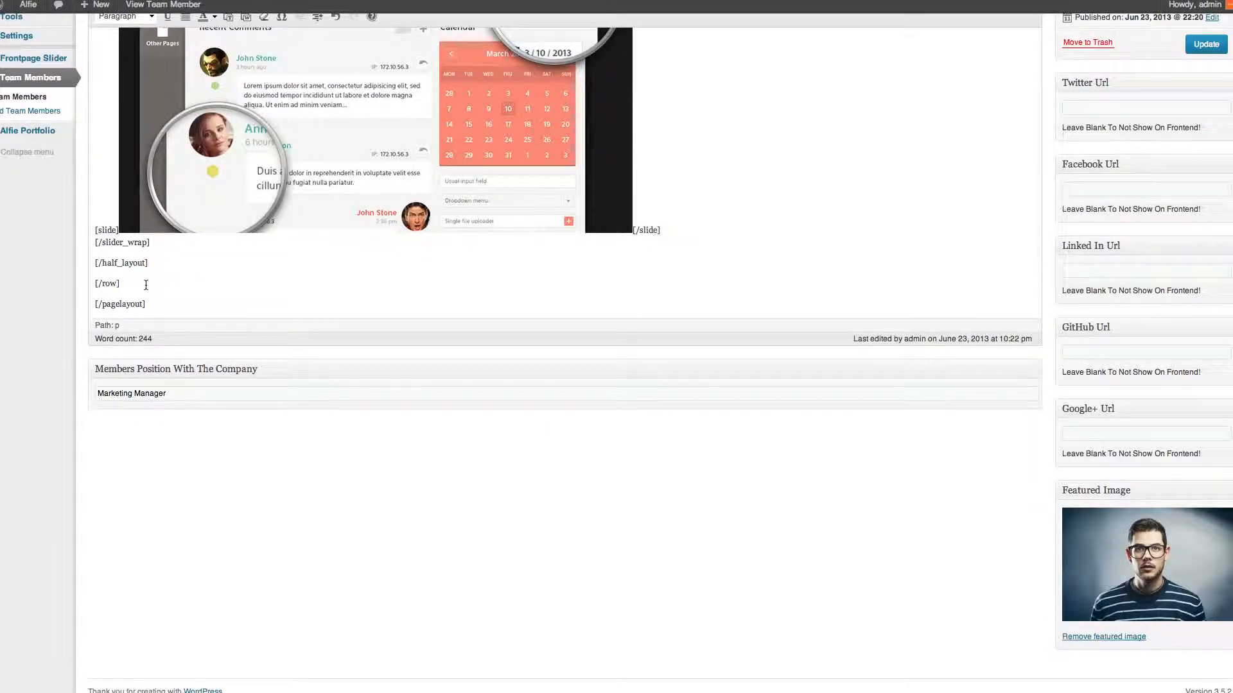
{"action": "left_click_drag", "start_coordinate": [146, 285], "coordinate": [85, 281]}
{"action": "key", "text": "BackSpace"}
{"action": "key", "text": "BackSpace"}
Delete the [row class="padbottom30"] opening tag line and select the photo and bio columns
{"action": "scroll", "coordinate": [314, 321], "scroll_direction": "up", "scroll_amount": 15}
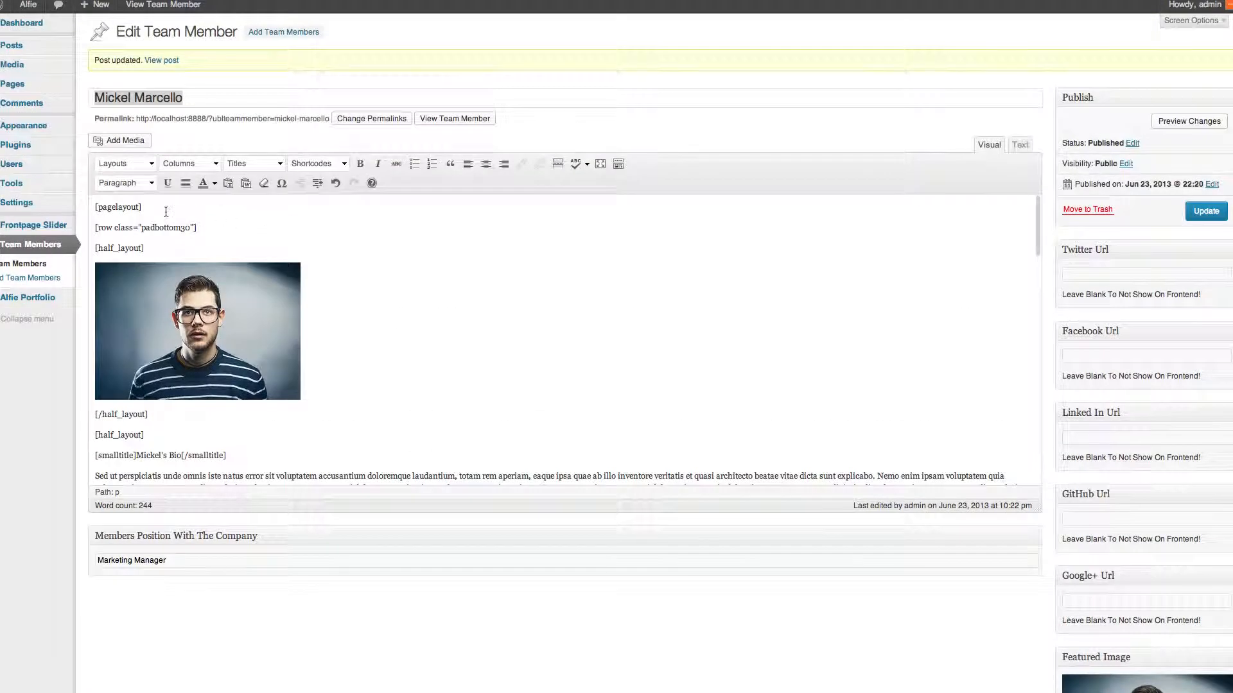
{"action": "left_click_drag", "start_coordinate": [212, 230], "coordinate": [85, 226]}
{"action": "key", "text": "BackSpace"}
{"action": "key", "text": "BackSpace"}
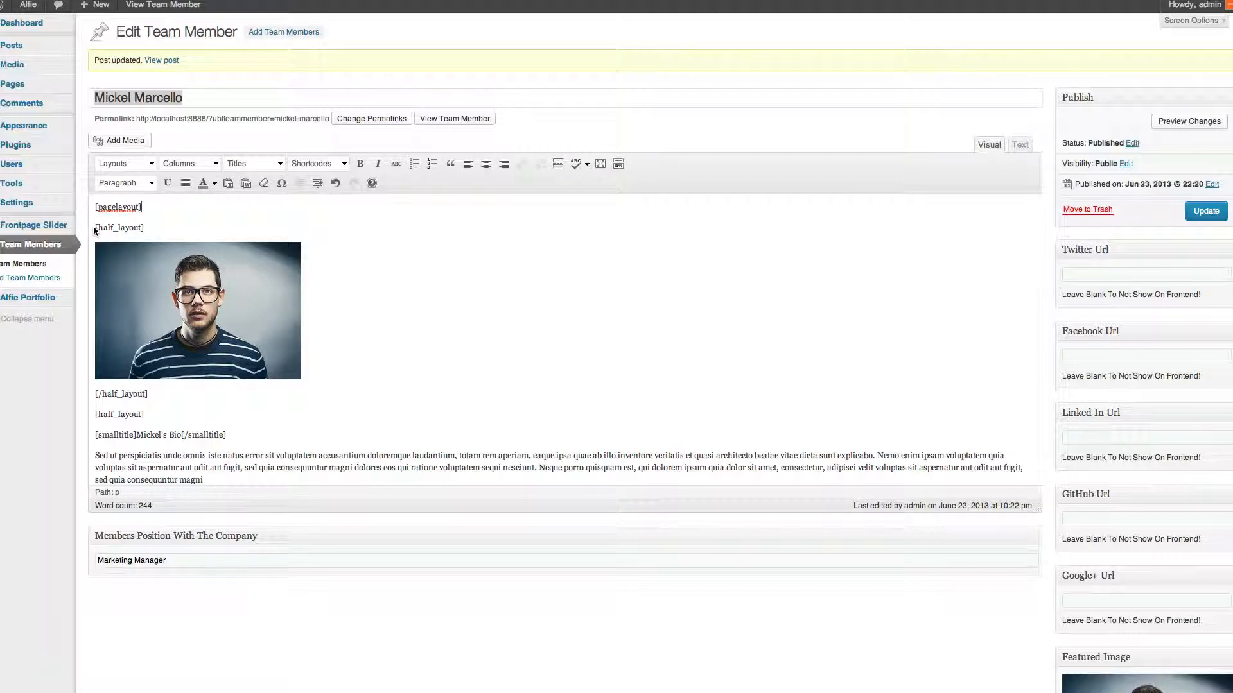
{"action": "left_click_drag", "start_coordinate": [95, 230], "coordinate": [149, 385]}
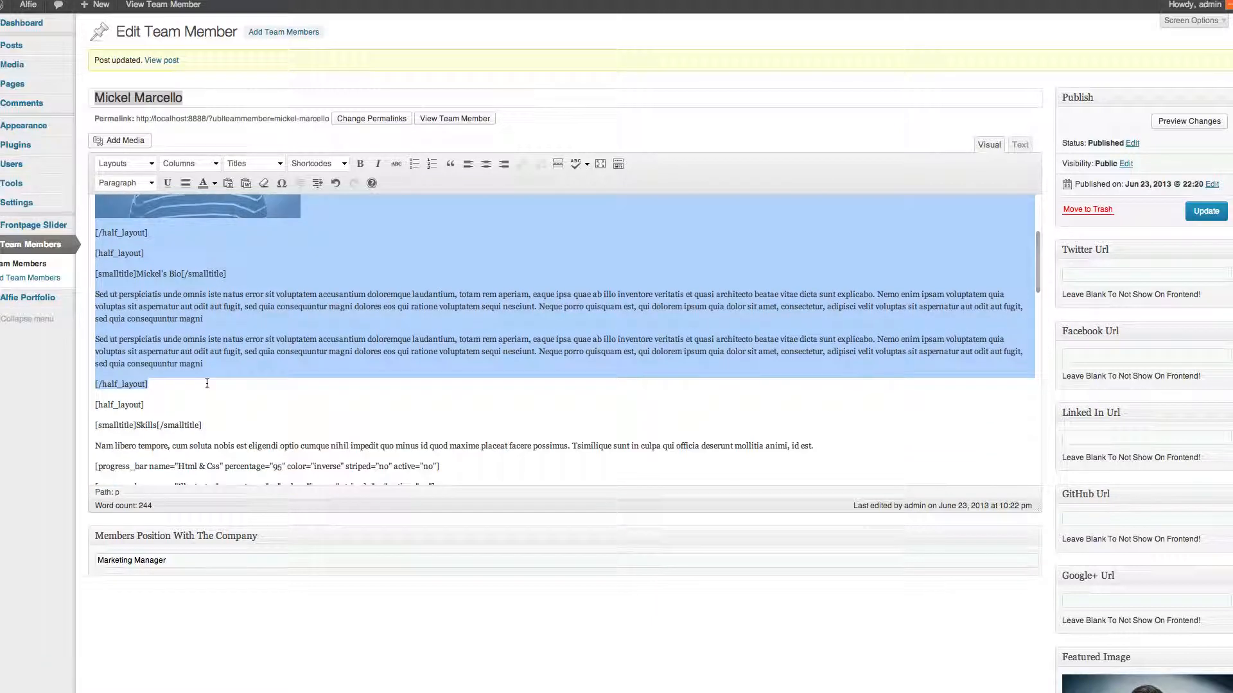
Wrap the photo and bio columns in a row with extra class 'padbottom'
{"action": "left_click", "coordinate": [186, 163]}
{"action": "left_click", "coordinate": [193, 195]}
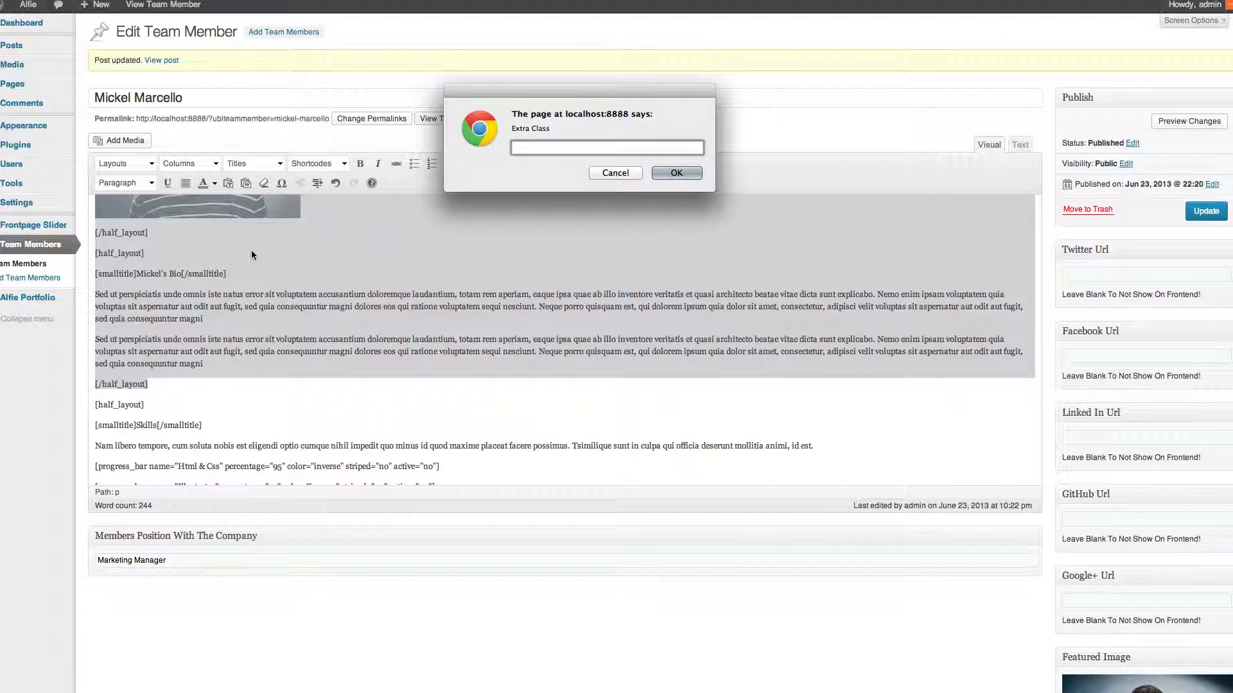
{"action": "type", "text": "padbottom3"}
{"action": "key", "text": "Return"}
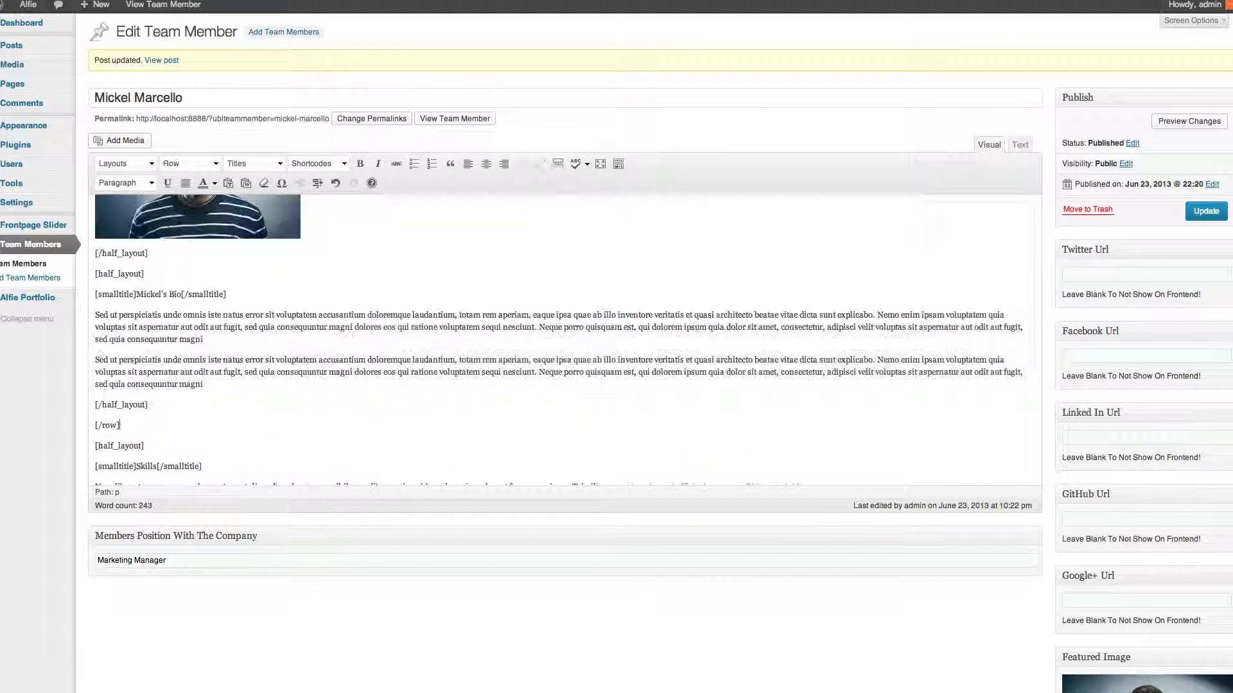
{"action": "scroll", "coordinate": [156, 414], "scroll_direction": "down", "scroll_amount": 5}
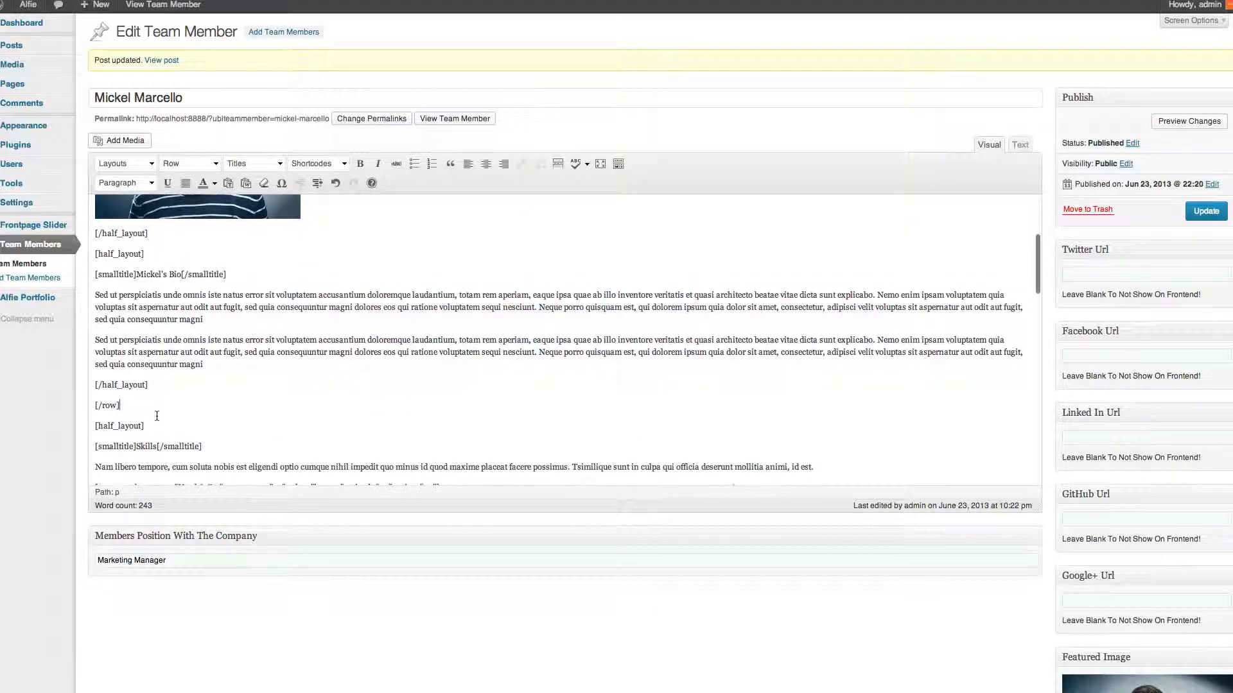
Wrap the skills and slider columns in a second 'padbottom' row and update the team member
{"action": "left_click_drag", "start_coordinate": [95, 275], "coordinate": [156, 453]}
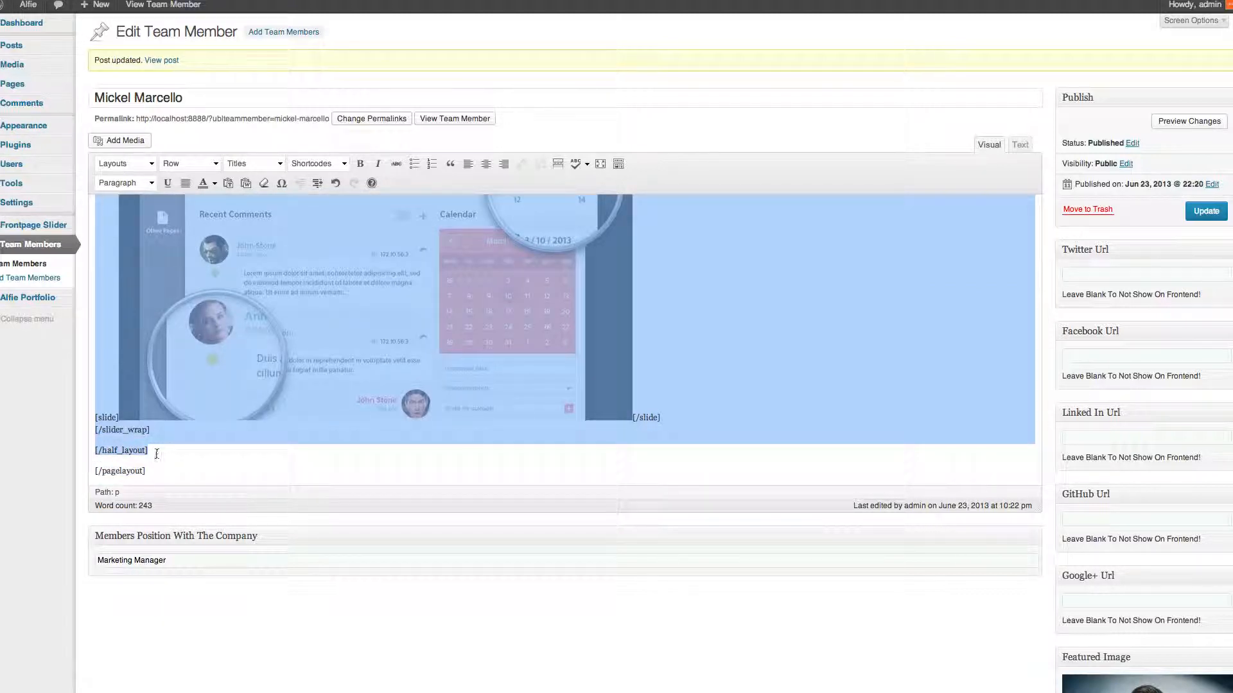
{"action": "left_click", "coordinate": [208, 163]}
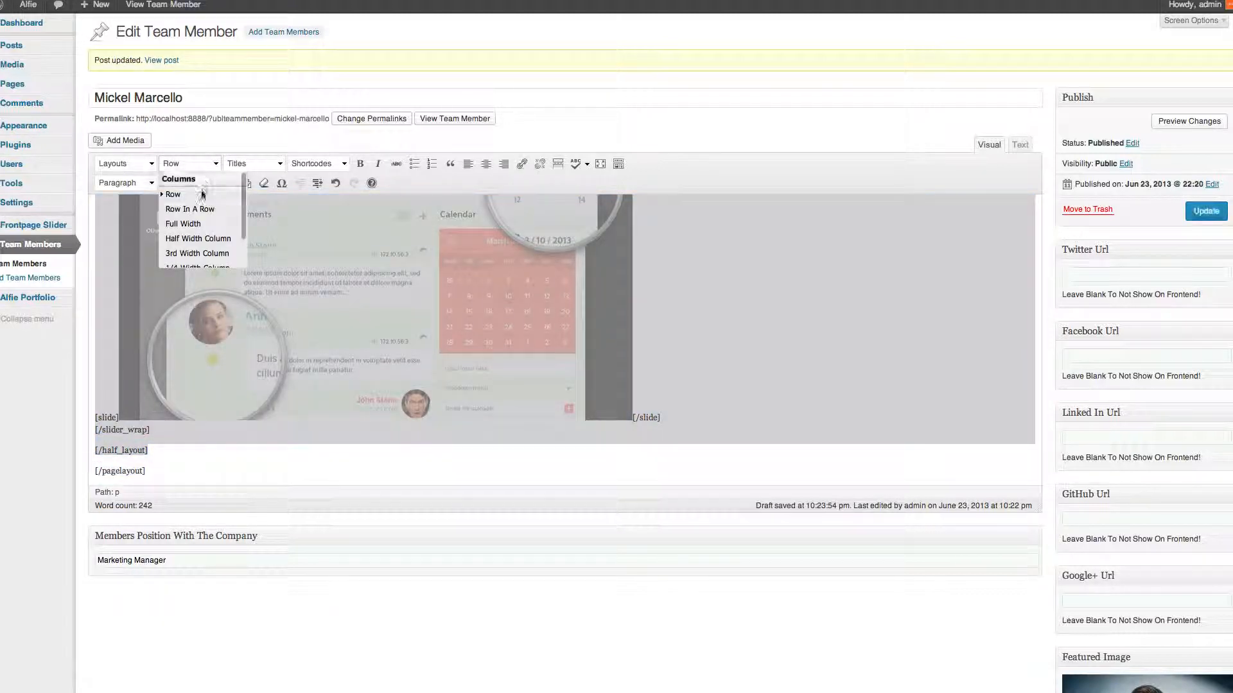
{"action": "left_click", "coordinate": [197, 194]}
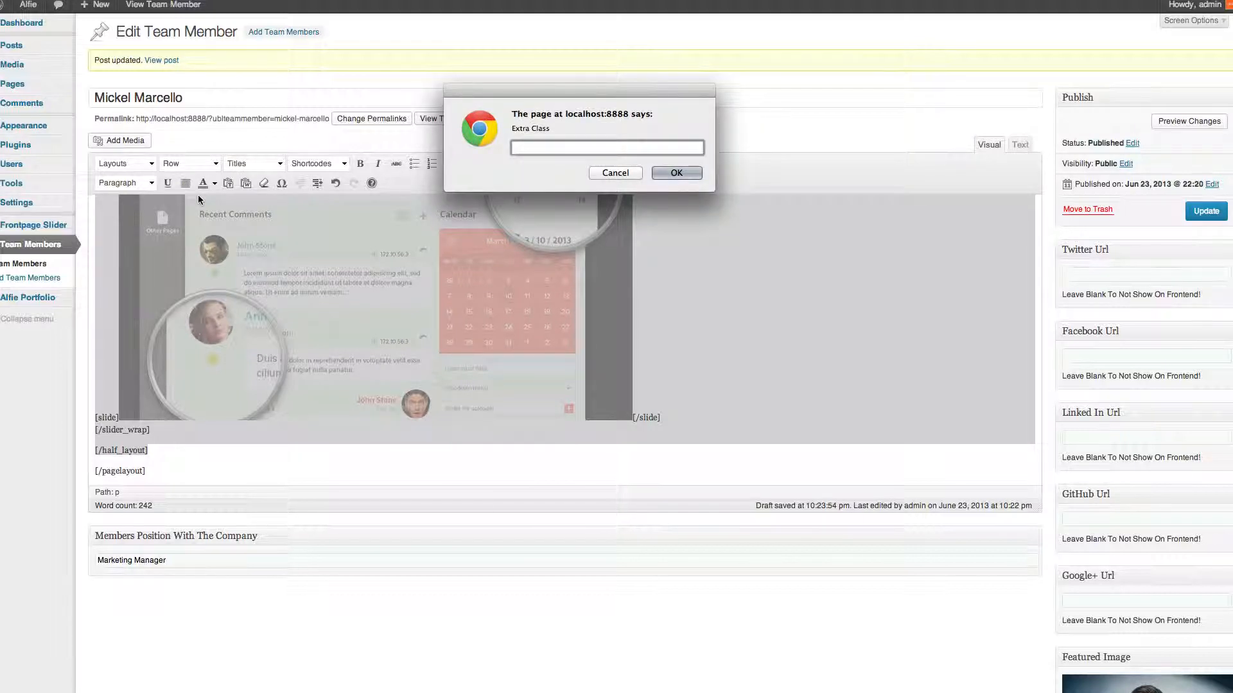
{"action": "type", "text": "padbottom"}
{"action": "key", "text": "Return"}
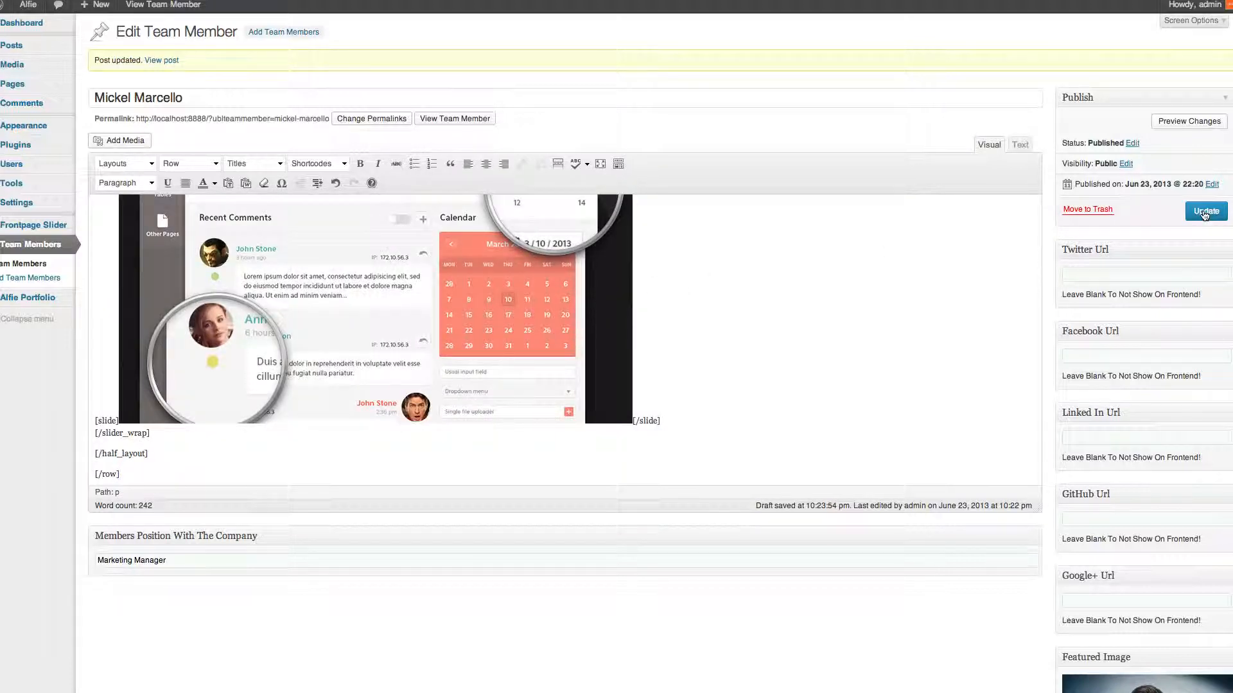
{"action": "scroll", "coordinate": [1183, 242], "scroll_direction": "down", "scroll_amount": 5}
{"action": "left_click", "coordinate": [1205, 211]}
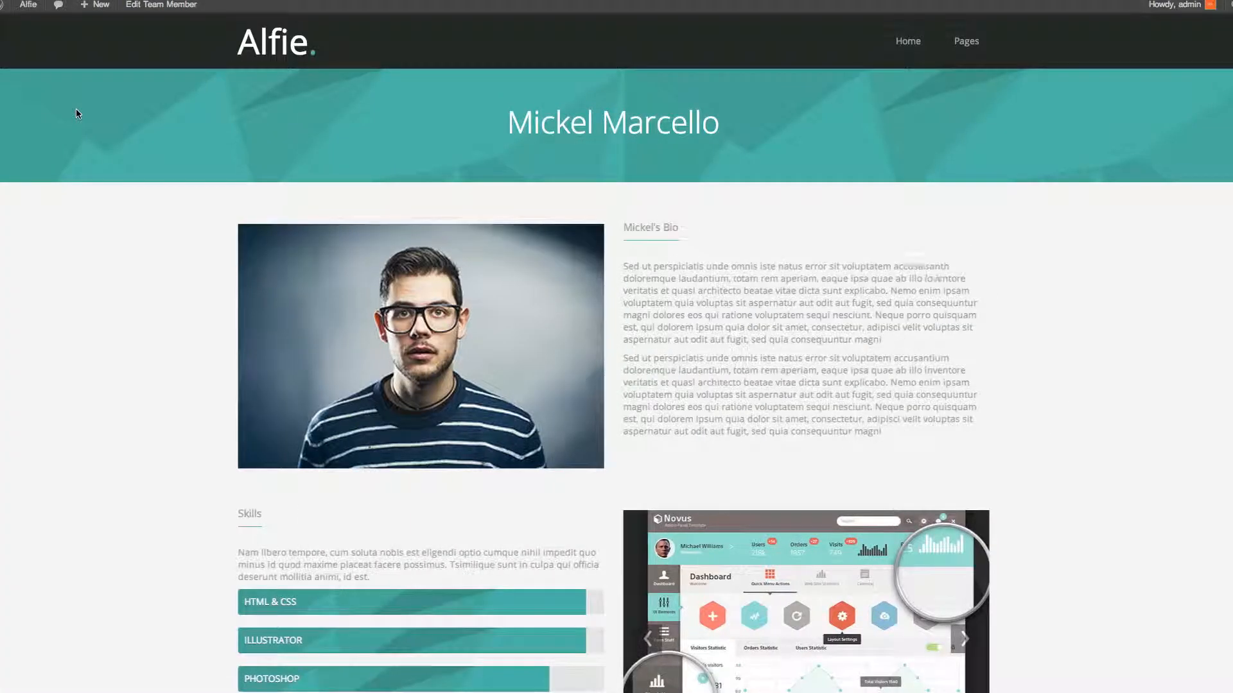
{"action": "scroll", "coordinate": [596, 369], "scroll_direction": "down", "scroll_amount": 5}
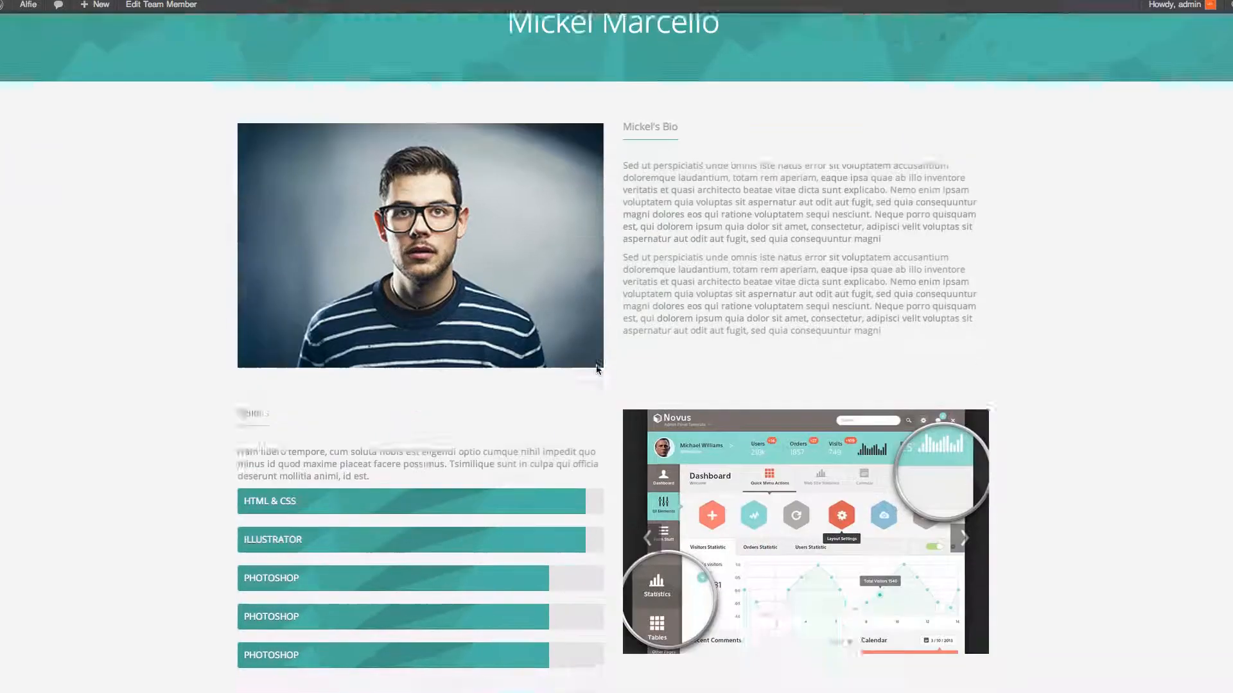
{"action": "scroll", "coordinate": [595, 365], "scroll_direction": "up", "scroll_amount": 5}
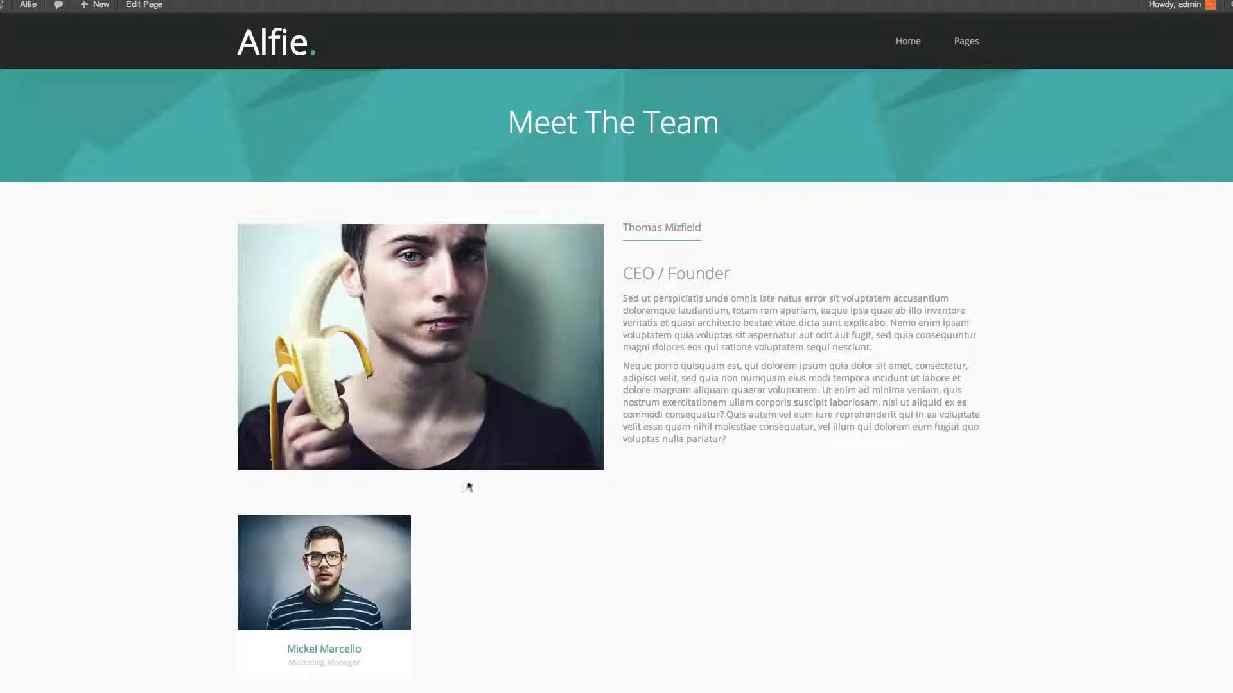
{"action": "mouse_move", "coordinate": [396, 550]}
{"action": "scroll", "coordinate": [395, 550], "scroll_direction": "down", "scroll_amount": 1}
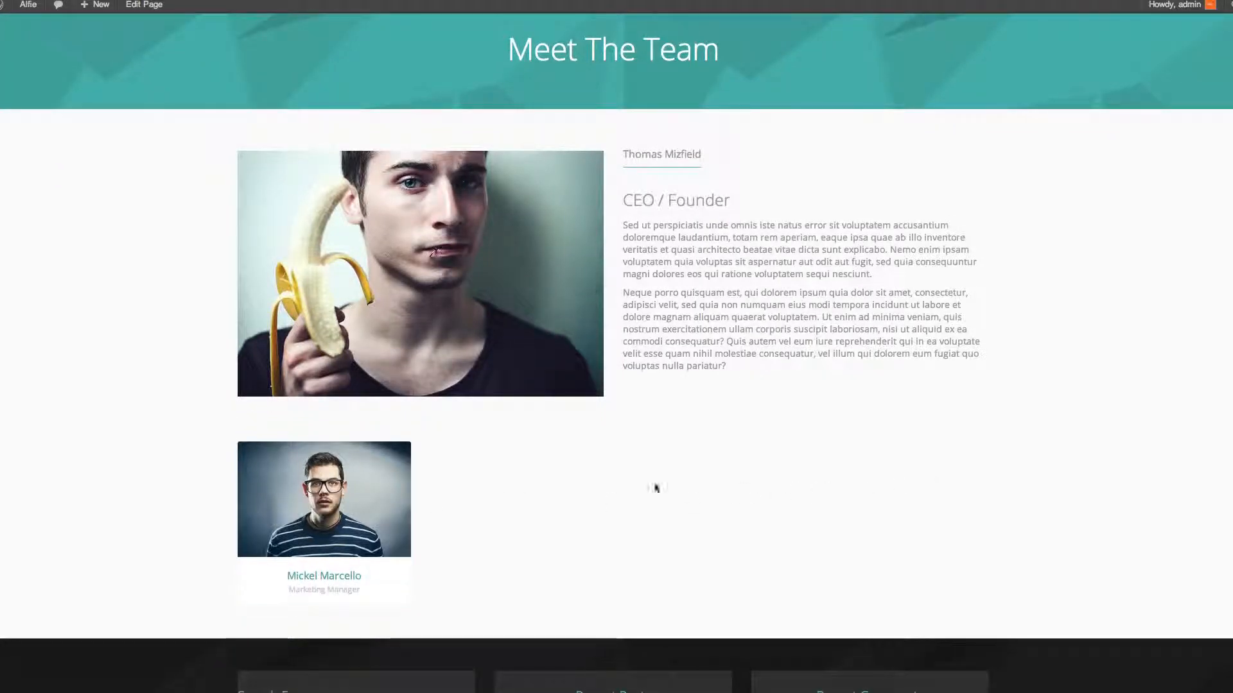
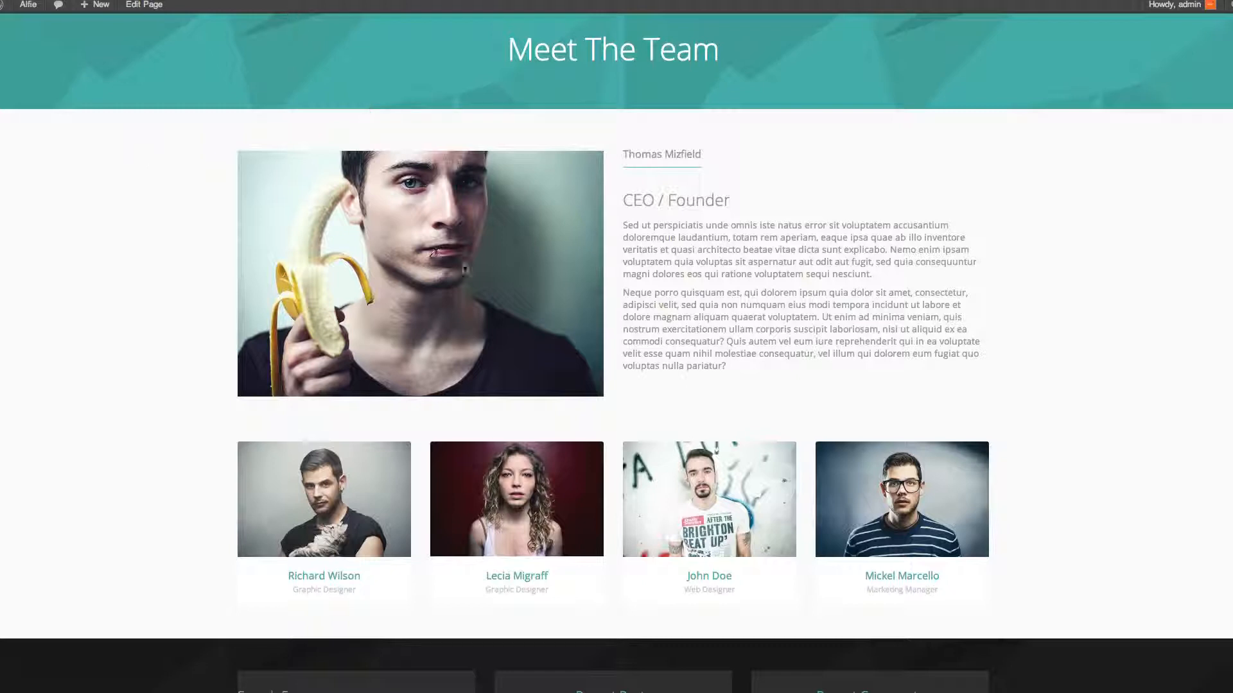
Return from the live Meet The Team page to the Graphic Designer team member's edit screen
{"action": "mouse_move", "coordinate": [714, 477]}
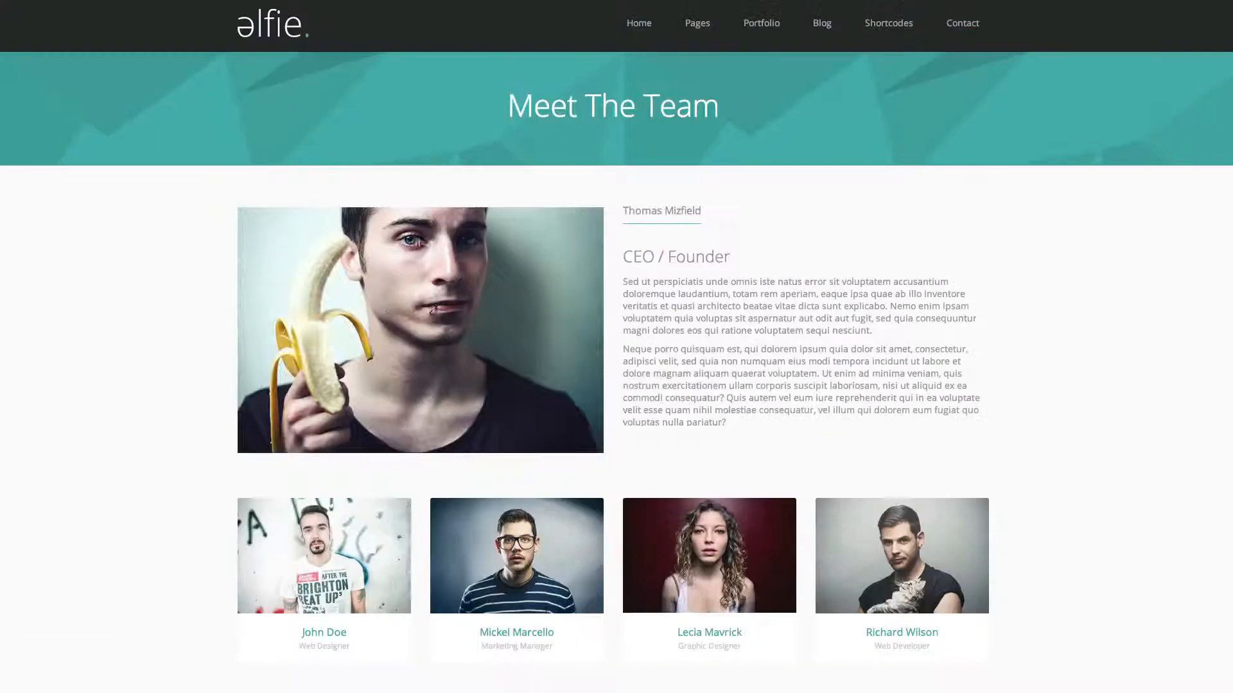
{"action": "scroll", "coordinate": [603, 372], "scroll_direction": "down", "scroll_amount": 6}
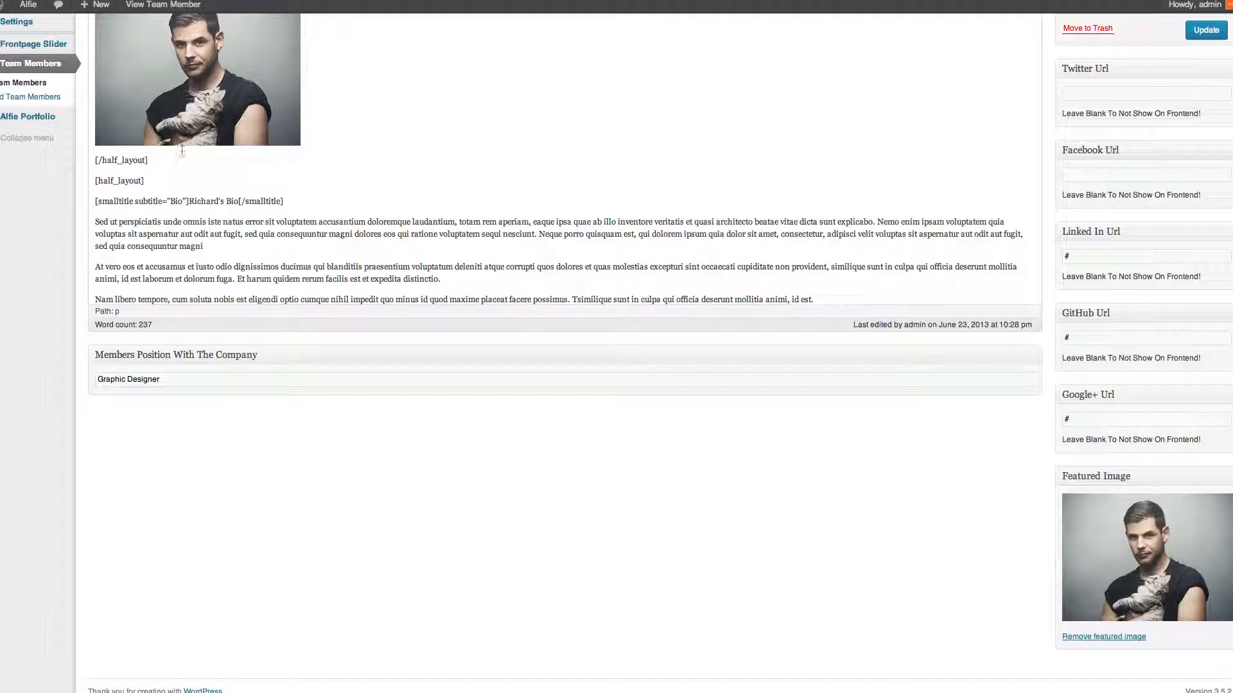
{"action": "scroll", "coordinate": [182, 149], "scroll_direction": "up", "scroll_amount": 10}
Open The Team page for editing and add an empty line after its last [/pagelayout] shortcode
{"action": "mouse_move", "coordinate": [26, 85]}
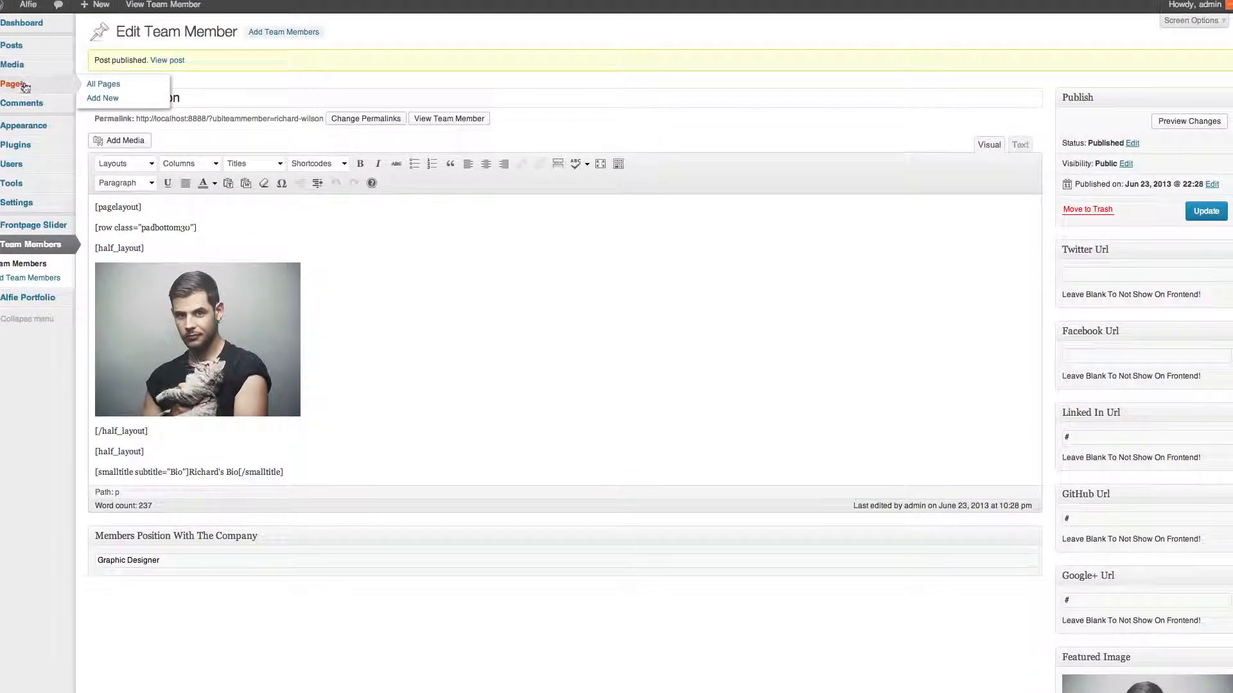
{"action": "left_click", "coordinate": [100, 90]}
{"action": "left_click", "coordinate": [122, 235]}
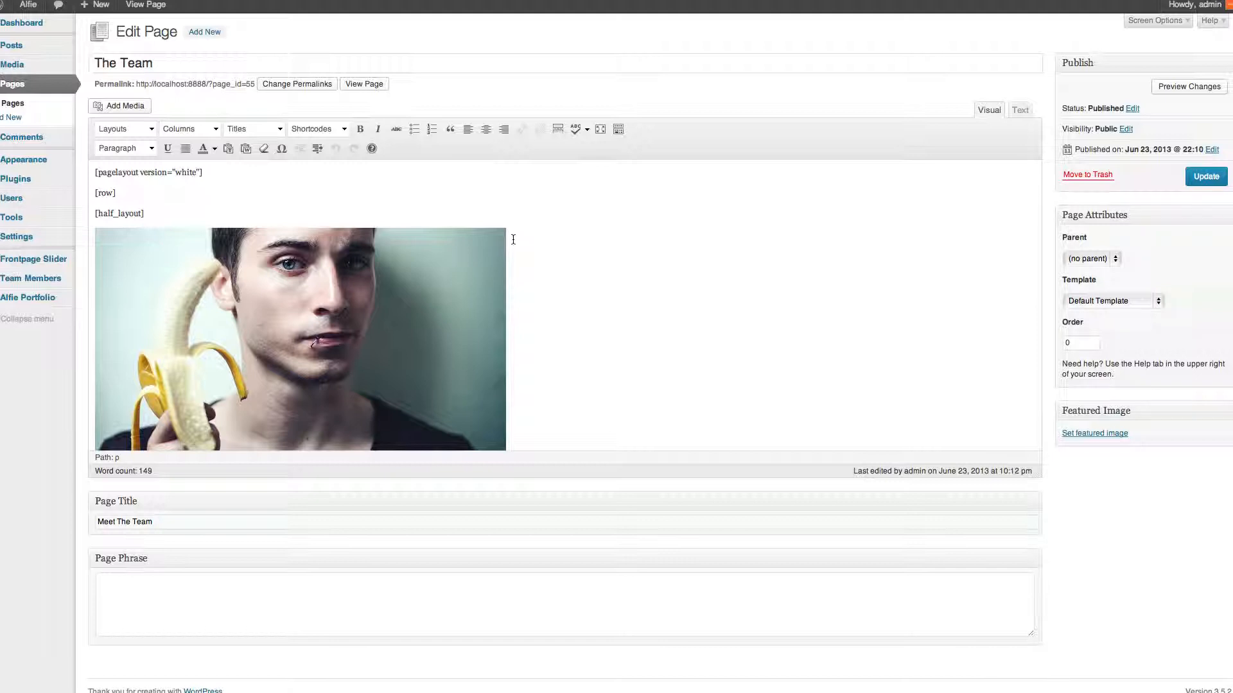
{"action": "scroll", "coordinate": [522, 238], "scroll_direction": "down", "scroll_amount": 10}
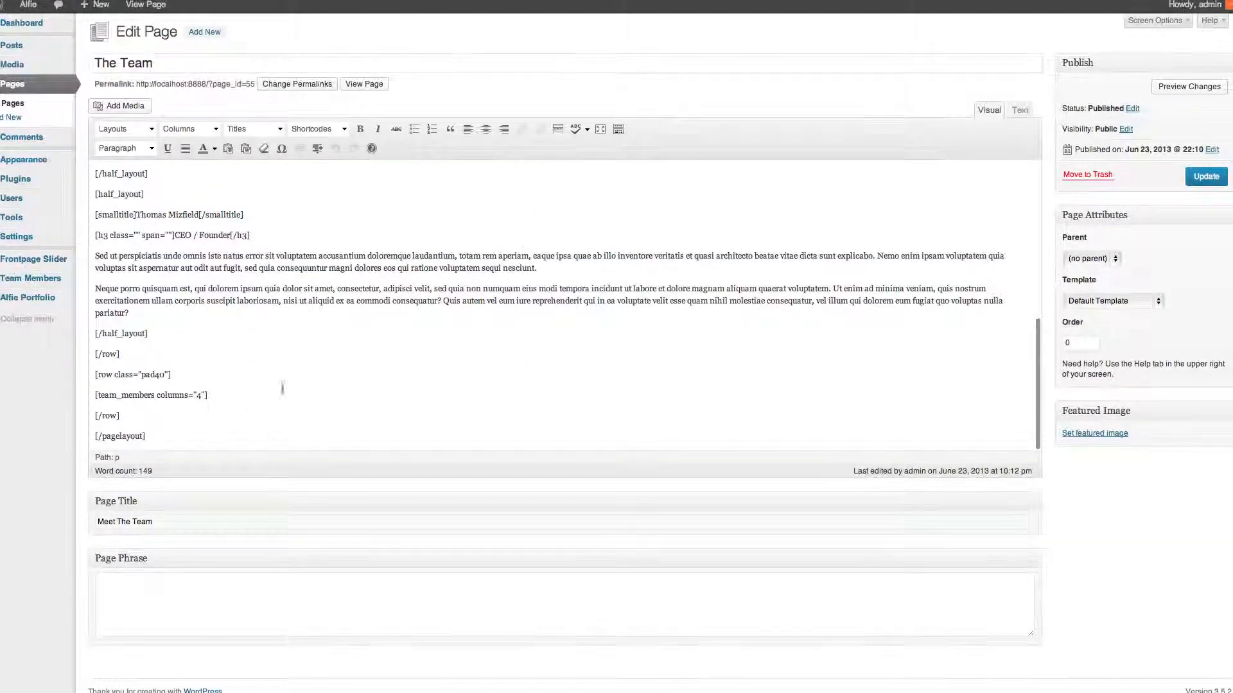
{"action": "key", "text": "Return"}
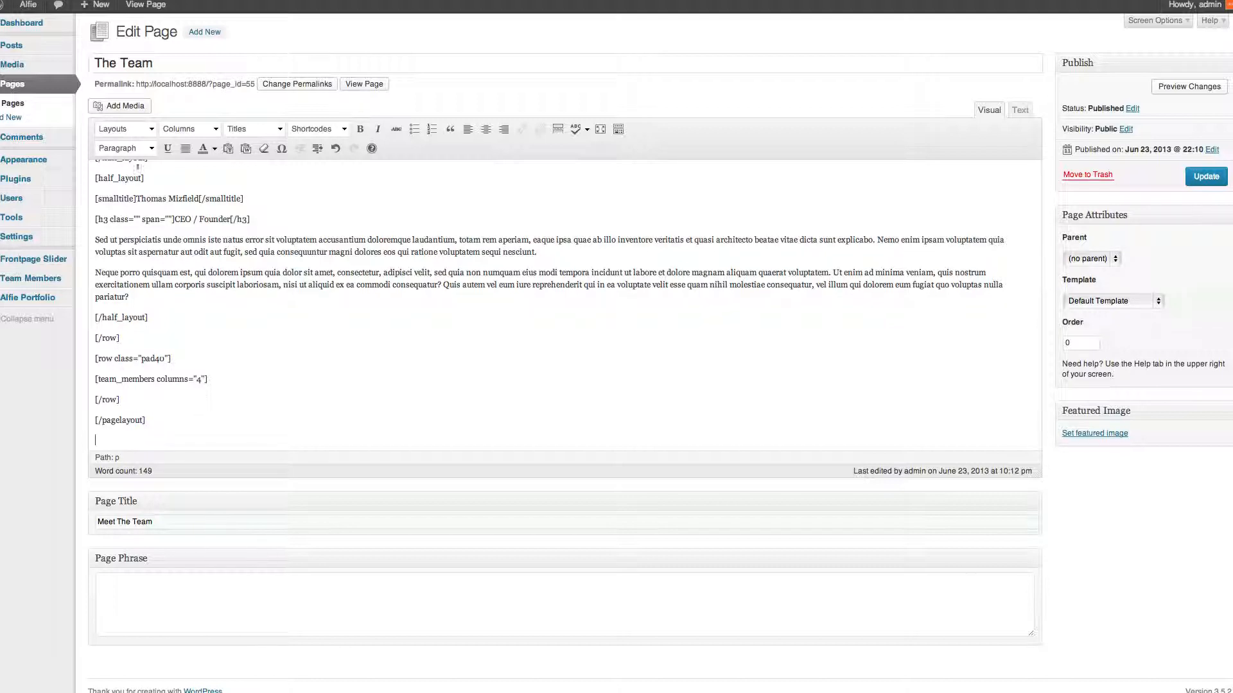
{"action": "left_click", "coordinate": [132, 129]}
Insert a Page Layout block with extra class padbottom30
{"action": "left_click", "coordinate": [134, 163]}
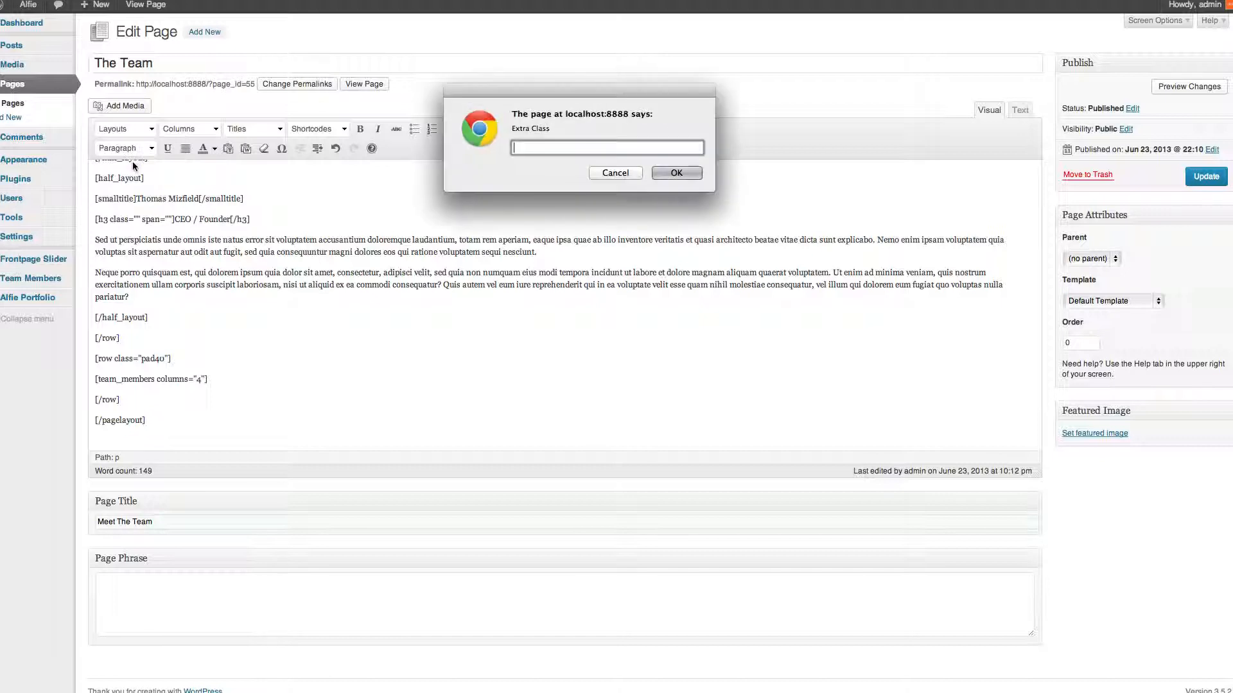
{"action": "type", "text": "padbottom30"}
{"action": "key", "text": "Return"}
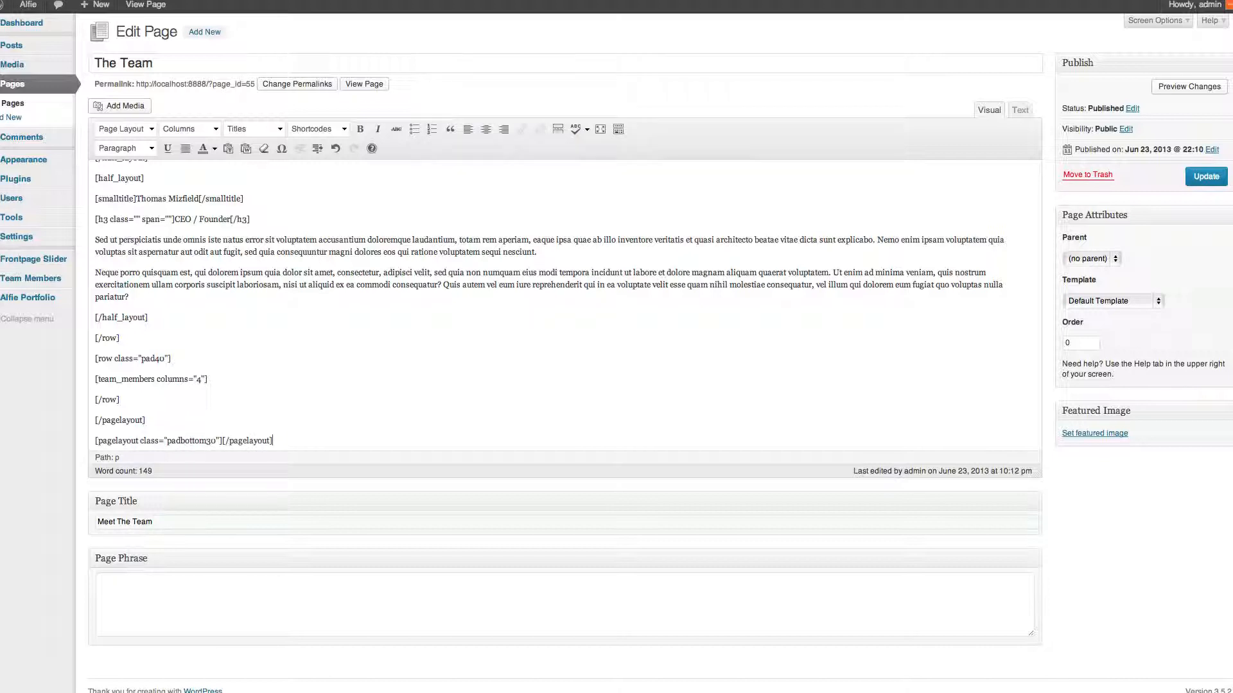
{"action": "scroll", "coordinate": [253, 429], "scroll_direction": "down", "scroll_amount": 1}
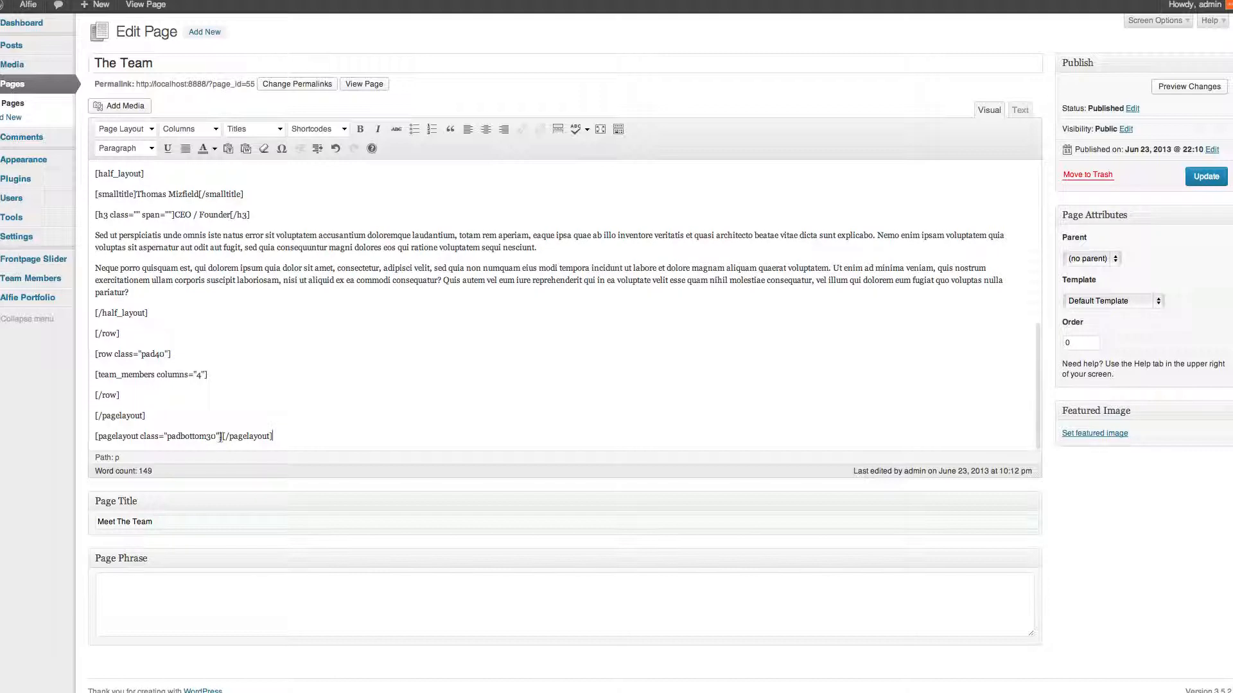
Type 'Whats Our Clients Think' on a blank line inside the new layout block
{"action": "left_click", "coordinate": [221, 436]}
{"action": "key", "text": "Return"}
{"action": "key", "text": "Return"}
{"action": "scroll", "coordinate": [181, 434], "scroll_direction": "down", "scroll_amount": 1}
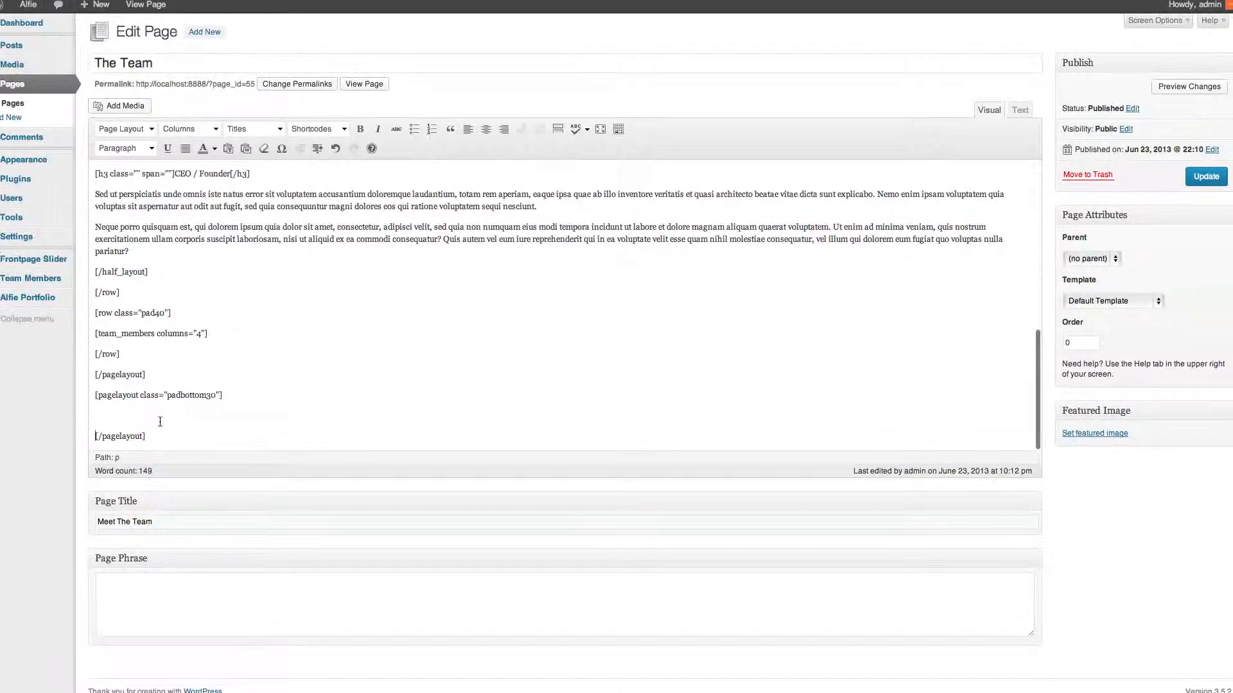
{"action": "left_click", "coordinate": [147, 419]}
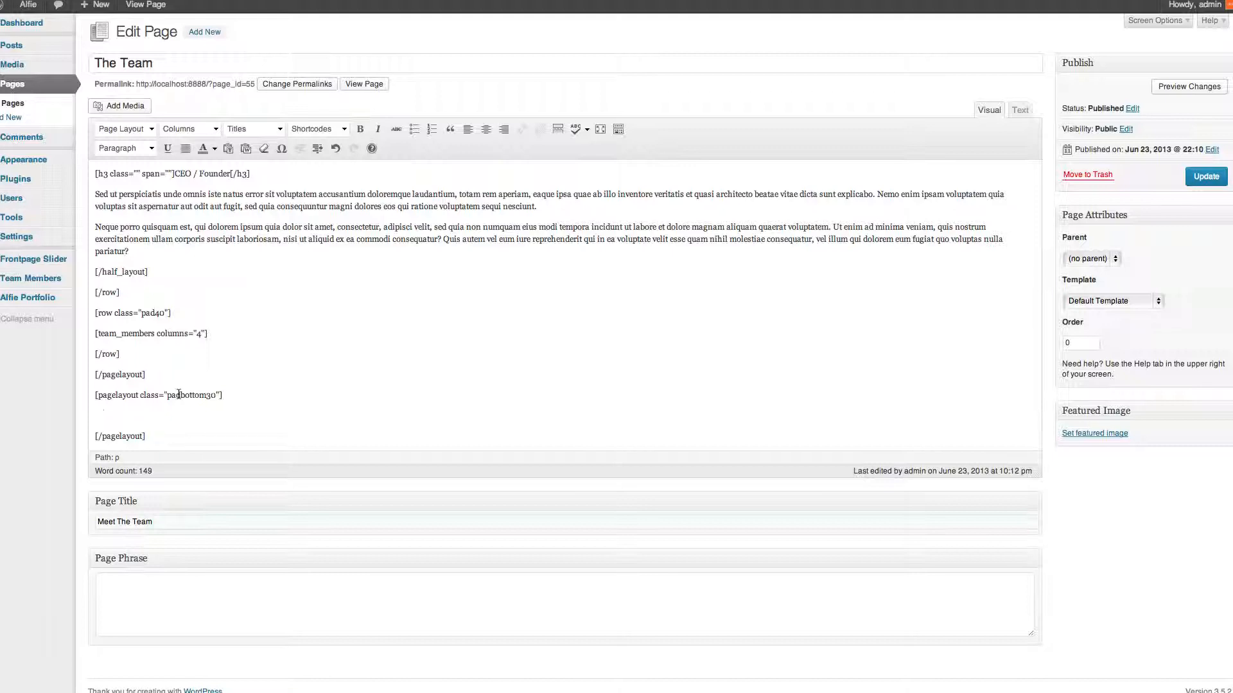
{"action": "type", "text": "Whats Our Clients THink"}
{"action": "left_click_drag", "start_coordinate": [176, 416], "coordinate": [55, 411]}
{"action": "type", "text": "h"}
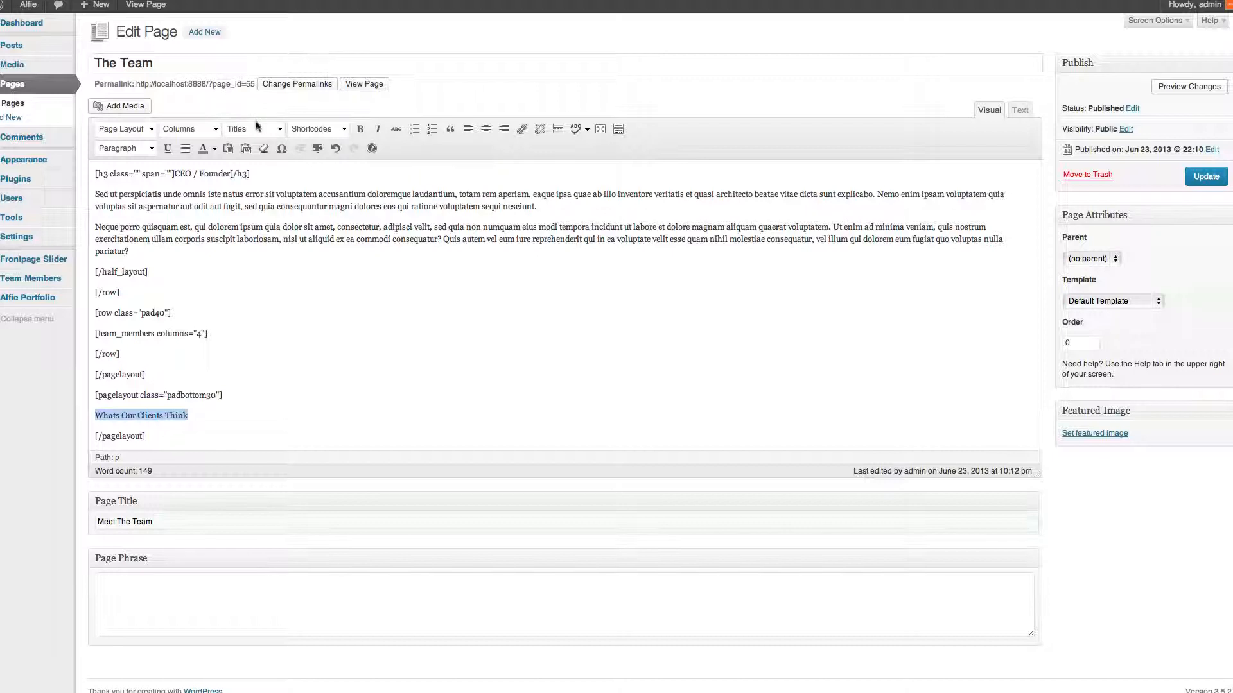
Wrap 'Whats Our Clients Think' in a General Title with empty subtitle, adding a blank line below
{"action": "left_click", "coordinate": [256, 129]}
{"action": "left_click", "coordinate": [266, 171]}
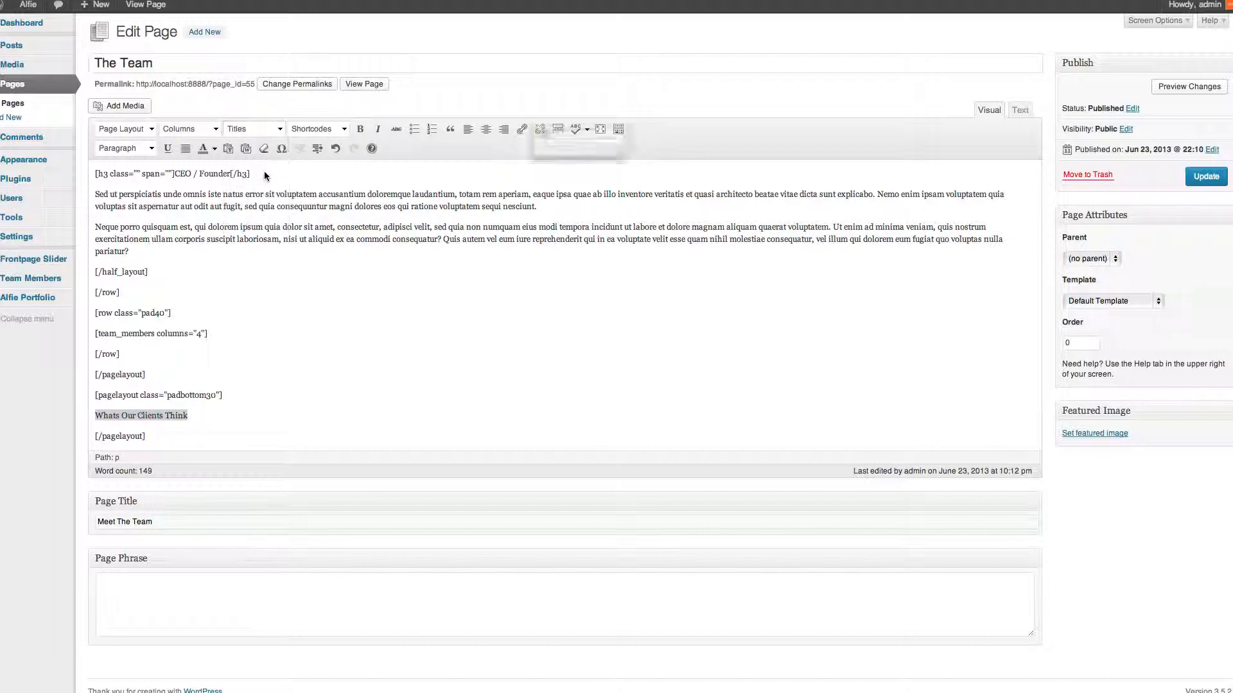
{"action": "key", "text": "Return"}
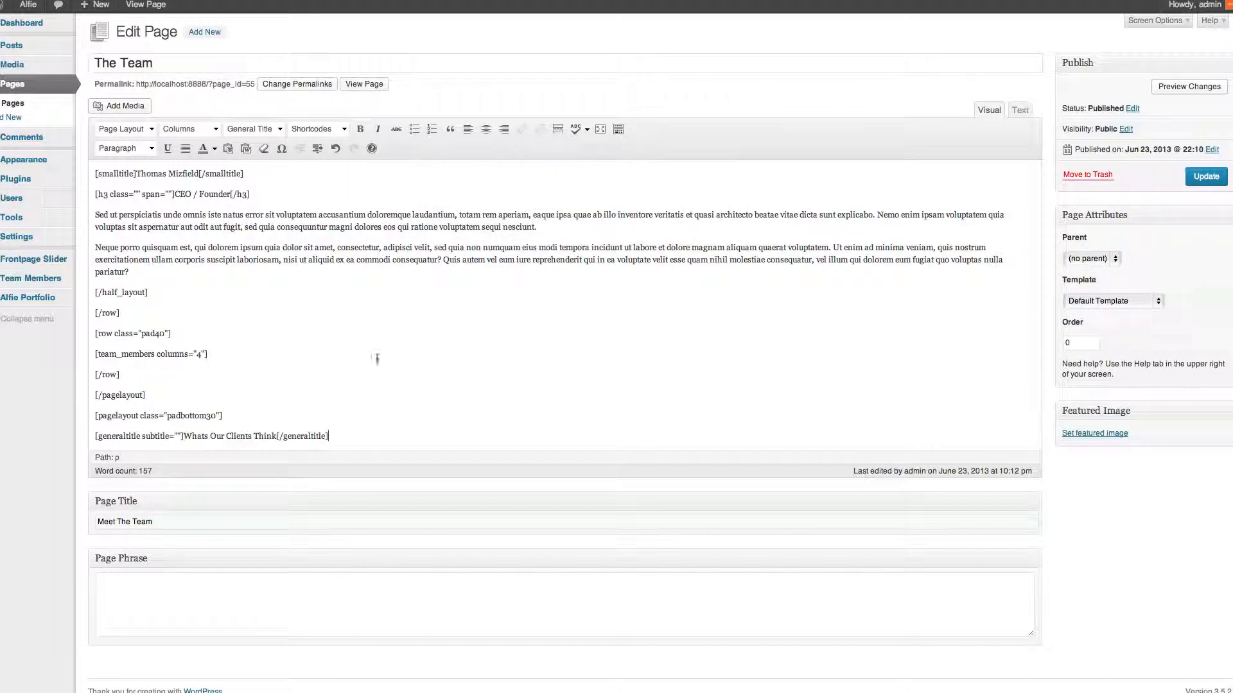
{"action": "key", "text": "Return"}
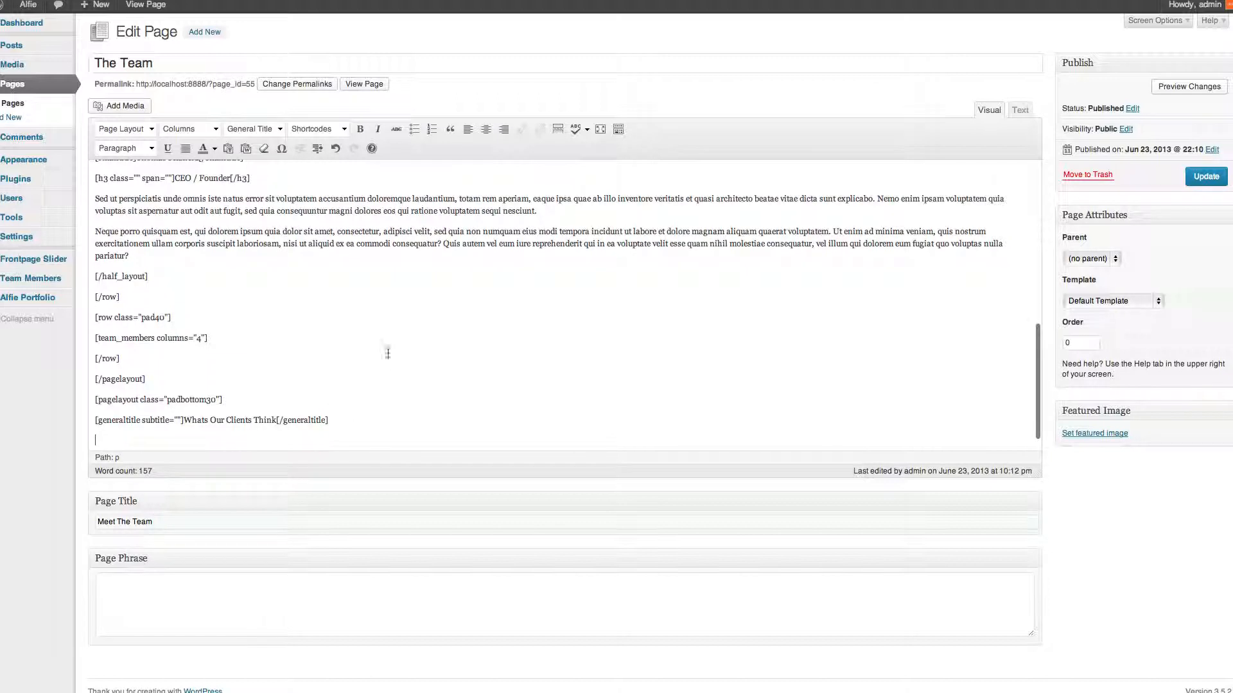
{"action": "scroll", "coordinate": [388, 352], "scroll_direction": "down", "scroll_amount": 1}
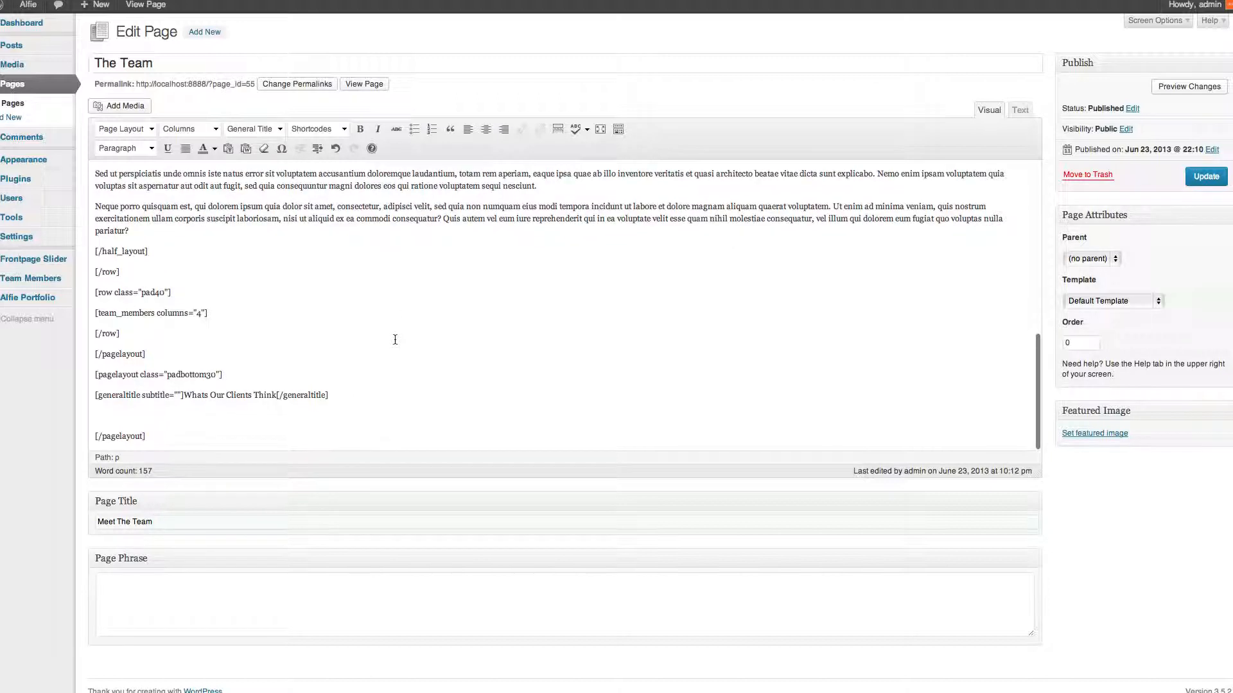
Insert a Testimonial Slider below the title and delete its third [testimonial] entry
{"action": "left_click", "coordinate": [302, 130]}
{"action": "scroll", "coordinate": [353, 214], "scroll_direction": "down", "scroll_amount": 2}
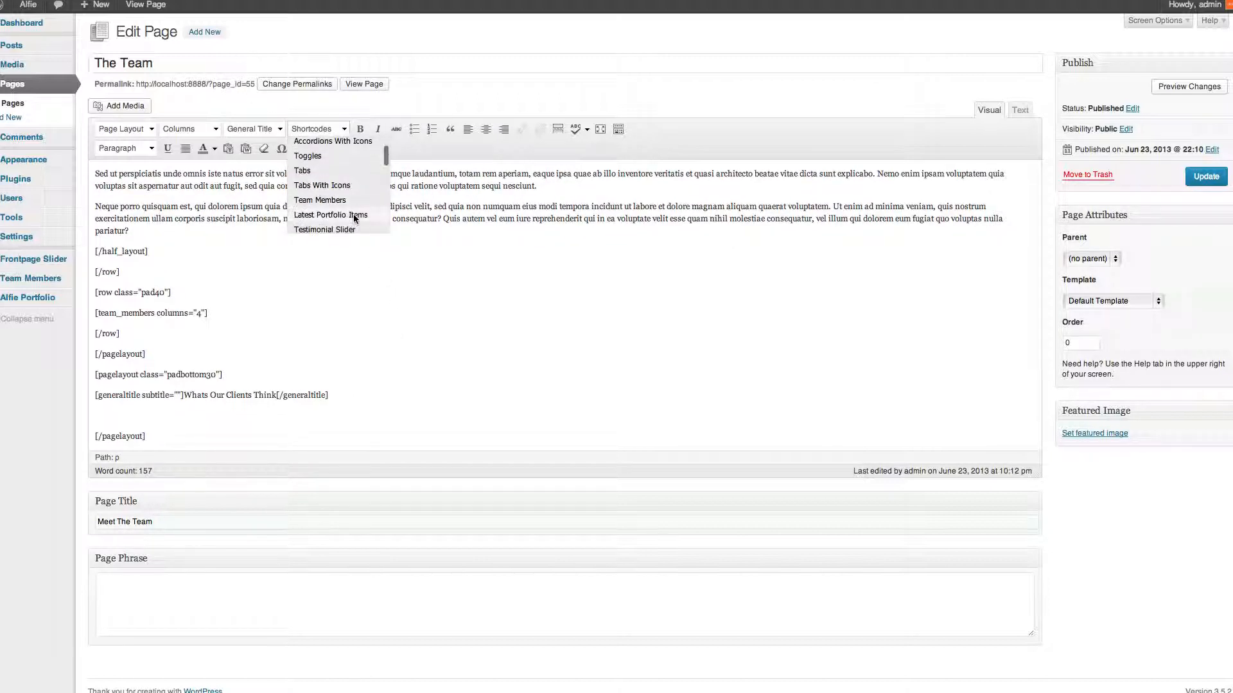
{"action": "scroll", "coordinate": [352, 213], "scroll_direction": "down", "scroll_amount": 2}
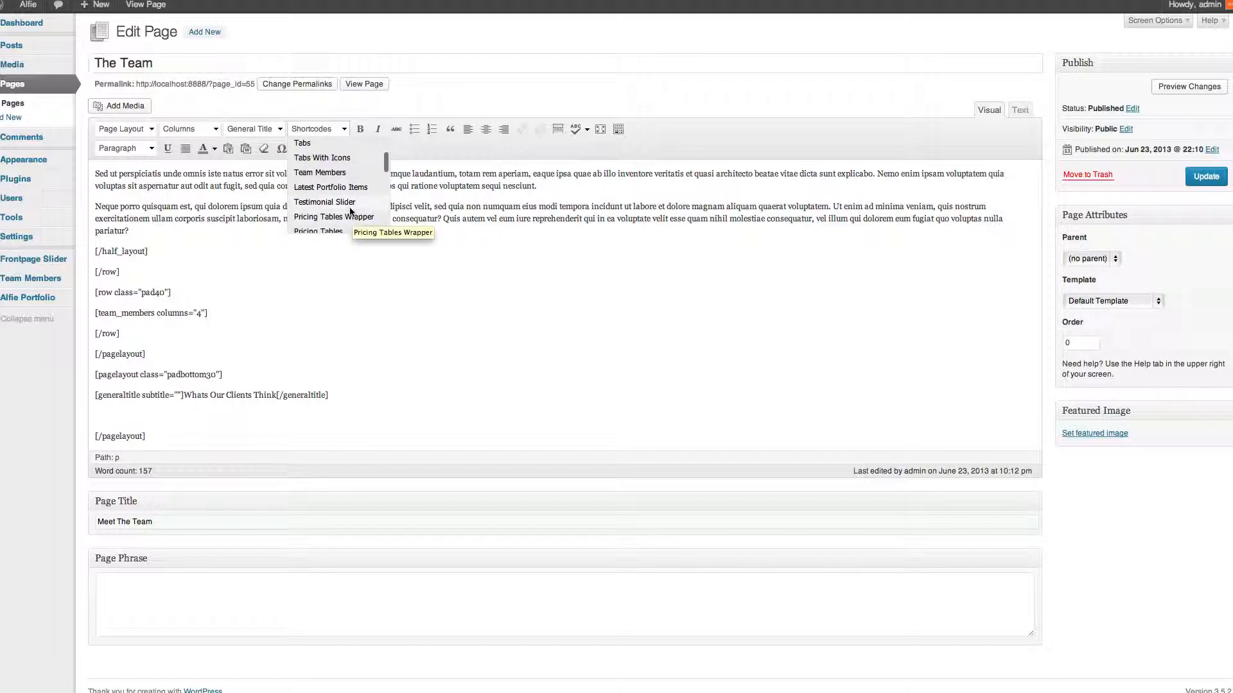
{"action": "left_click", "coordinate": [356, 216]}
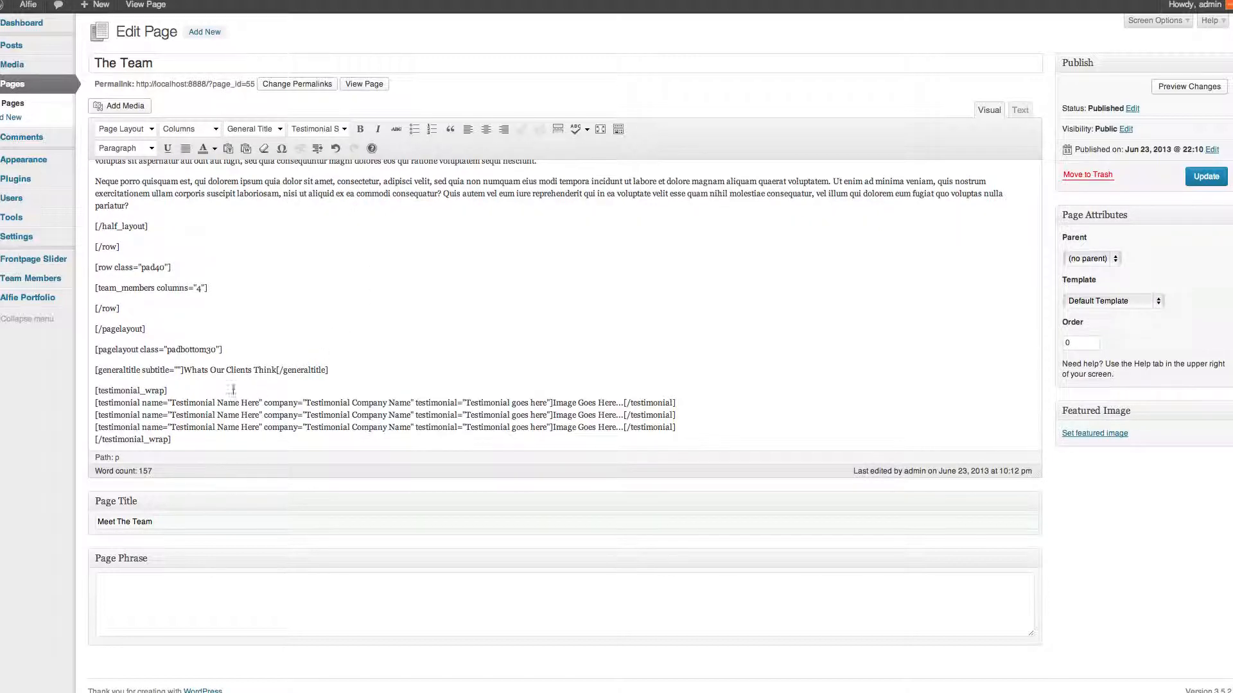
{"action": "left_click_drag", "start_coordinate": [678, 427], "coordinate": [91, 428]}
{"action": "key", "text": "BackSpace"}
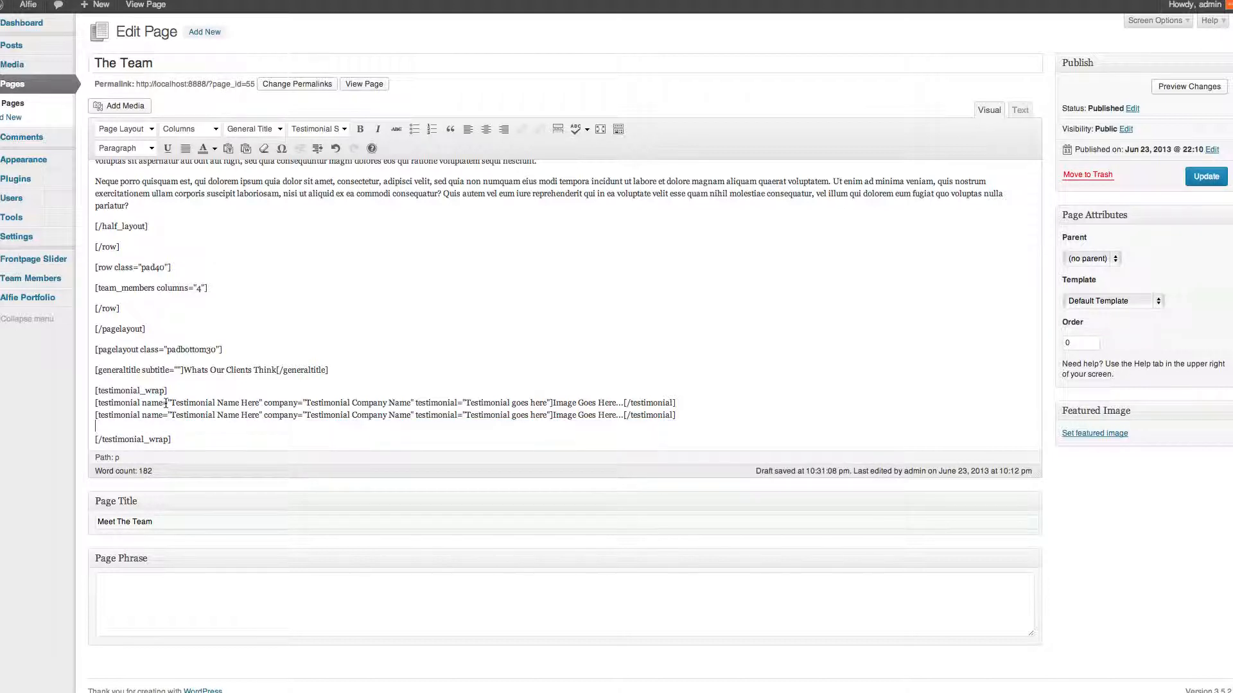
{"action": "key", "text": "BackSpace"}
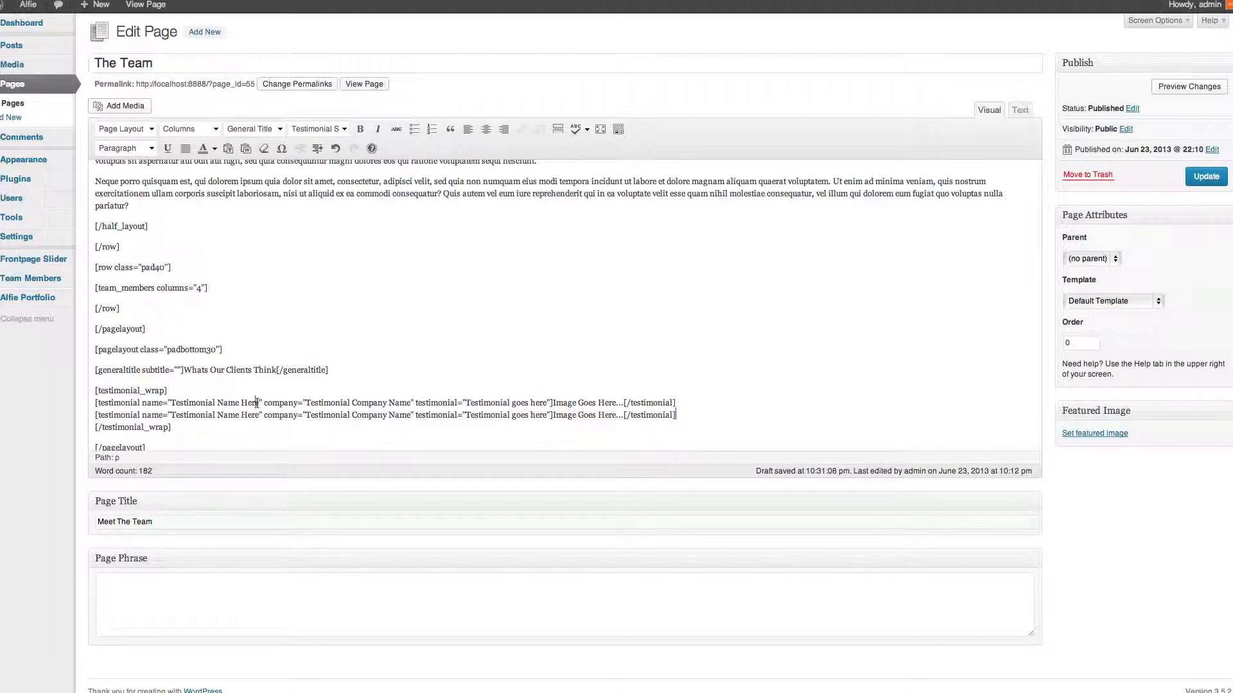
Replace the first testimonial's placeholder name with the client's full name, correcting typos
{"action": "left_click_drag", "start_coordinate": [258, 404], "coordinate": [172, 403]}
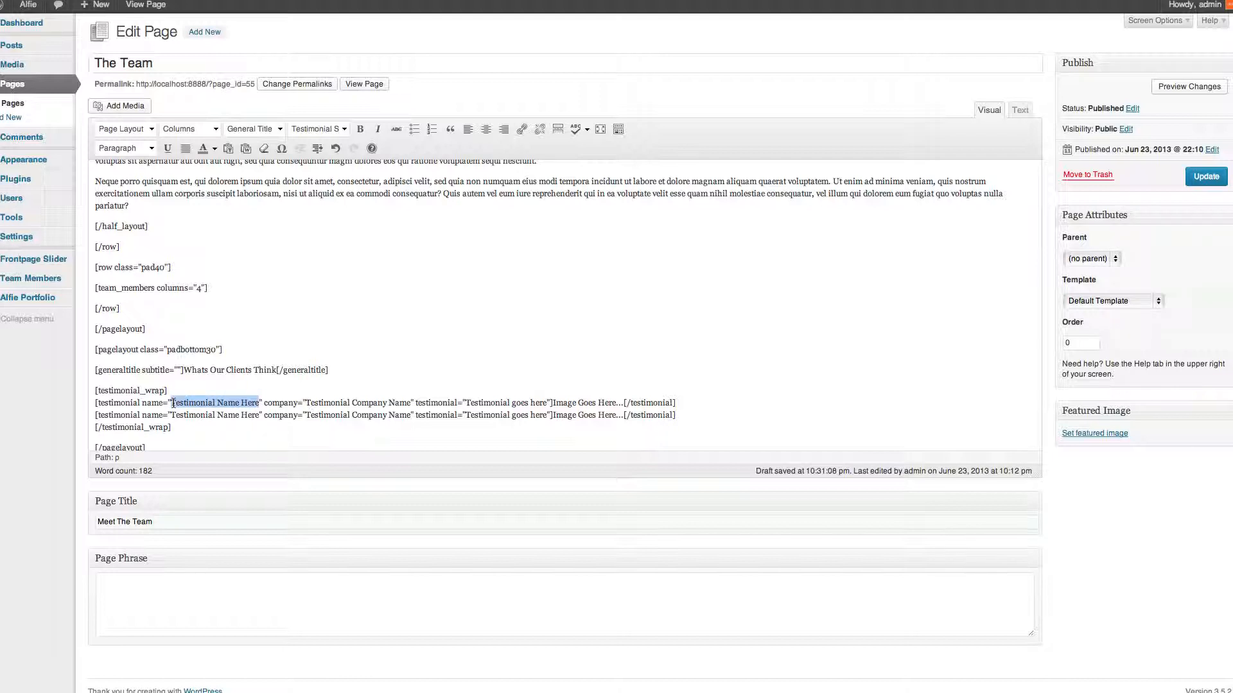
{"action": "type", "text": "Cick Na"}
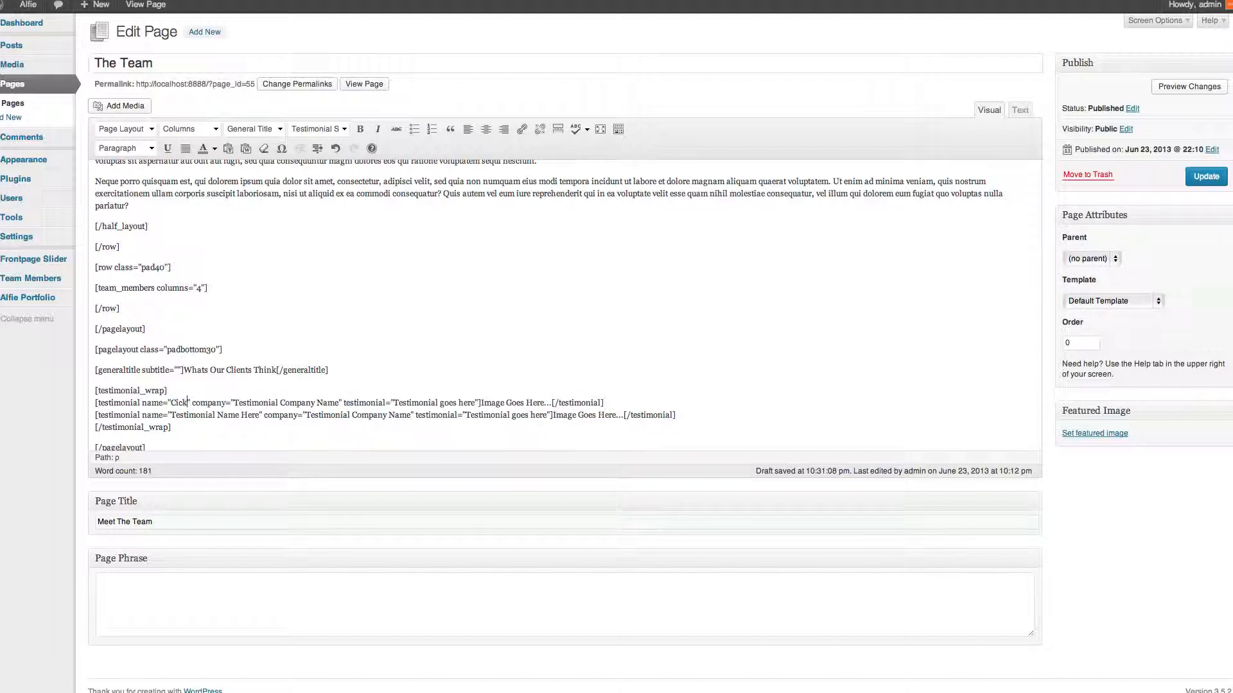
{"action": "key", "text": "BackSpace"}
{"action": "key", "text": "BackSpace"}
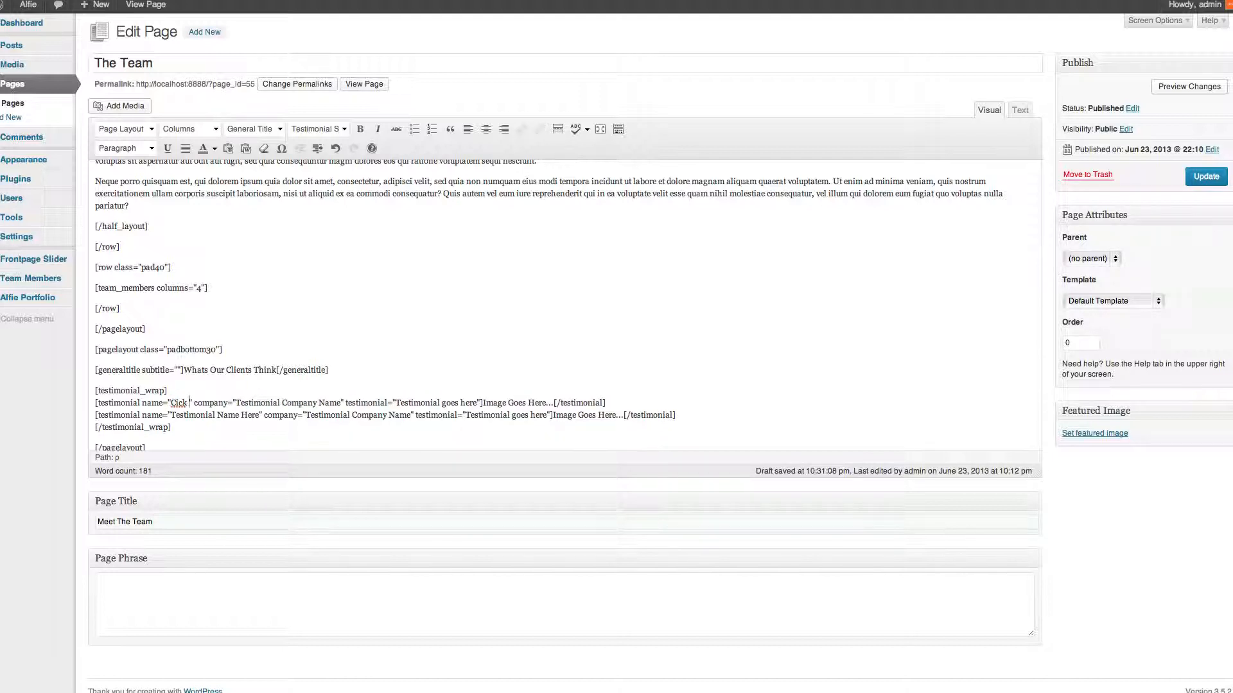
{"action": "type", "text": "Van"}
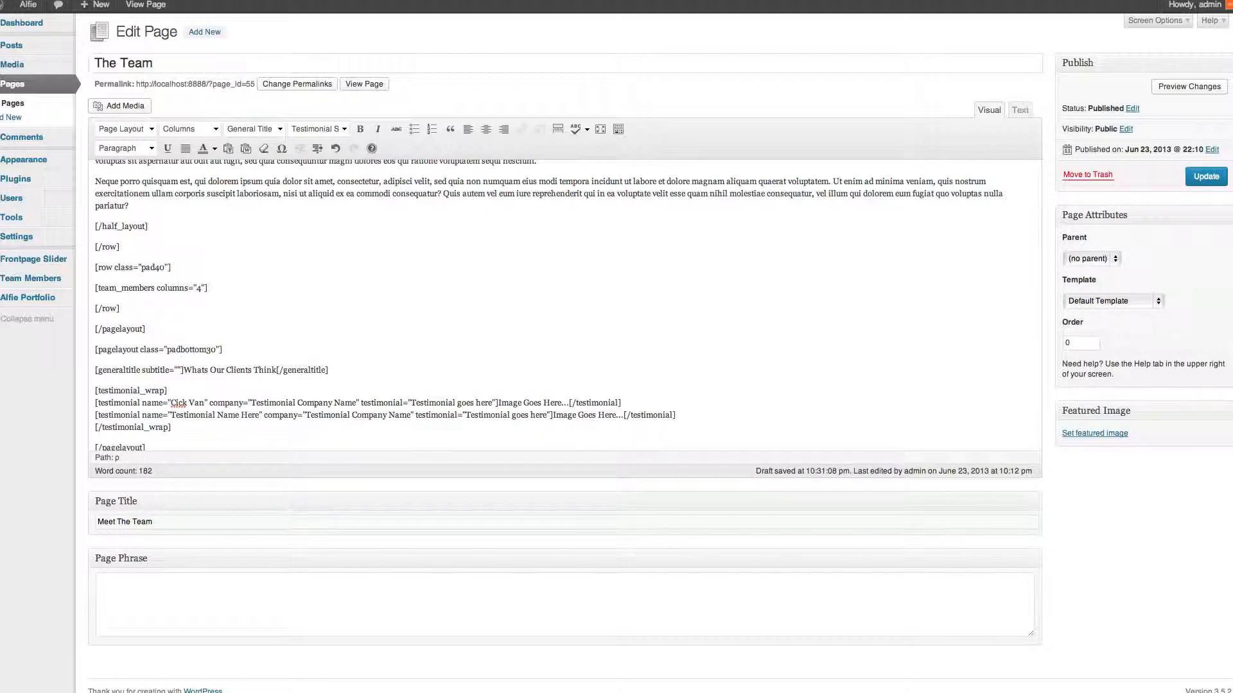
{"action": "left_click", "coordinate": [178, 402]}
{"action": "key", "text": "BackSpace"}
{"action": "type", "text": "D"}
{"action": "left_click", "coordinate": [207, 402]}
{"action": "type", "text": "Dy"}
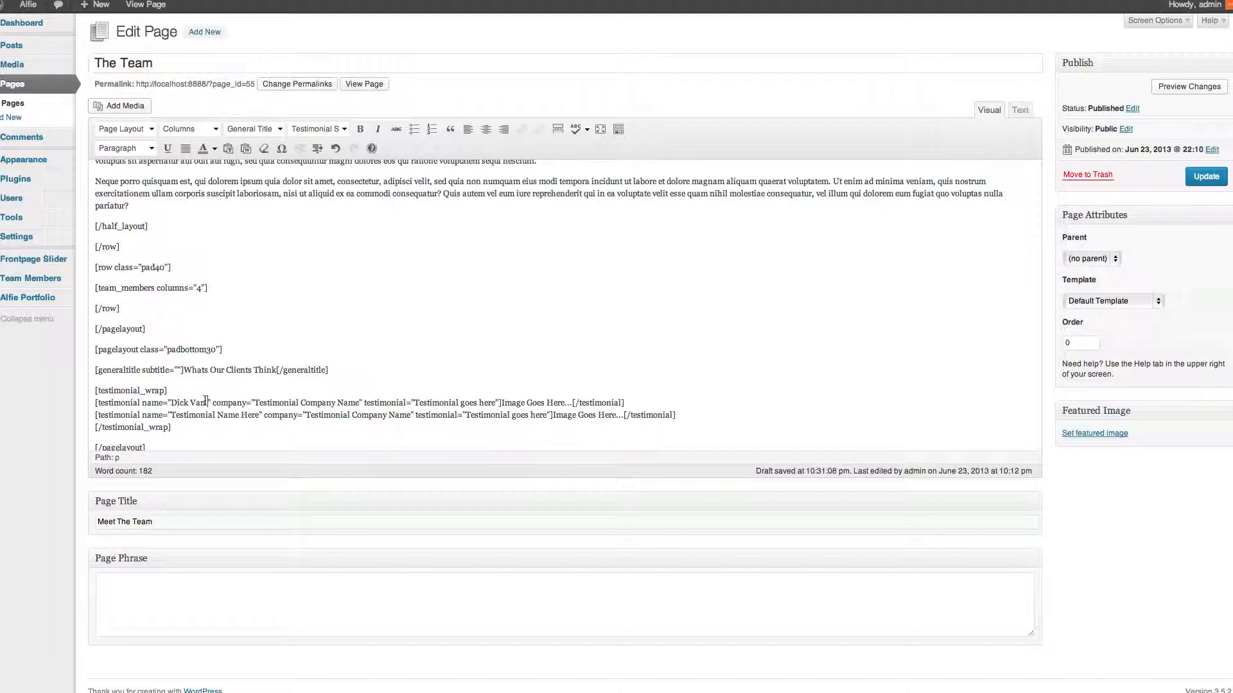
{"action": "type", "text": "ke"}
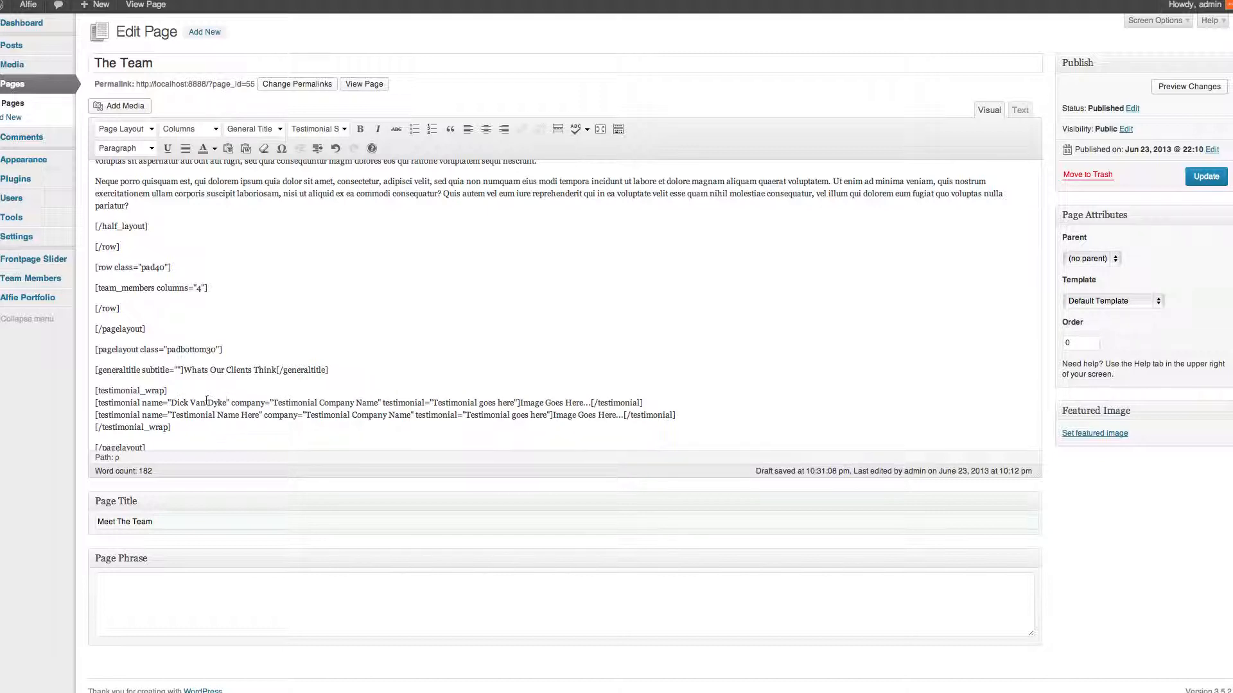
Set the first testimonial's company to Global Audios, text 'This is a testimonial', and remove the image placeholder
{"action": "left_click_drag", "start_coordinate": [274, 402], "coordinate": [378, 398]}
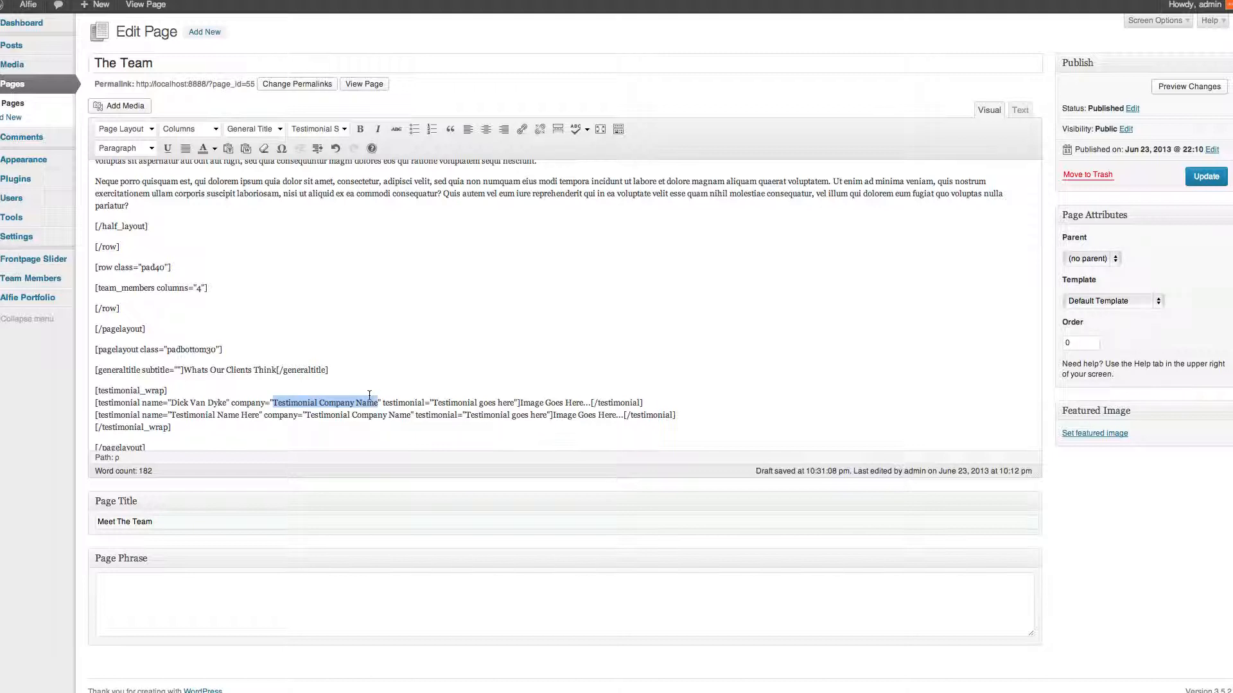
{"action": "type", "text": "Global A"}
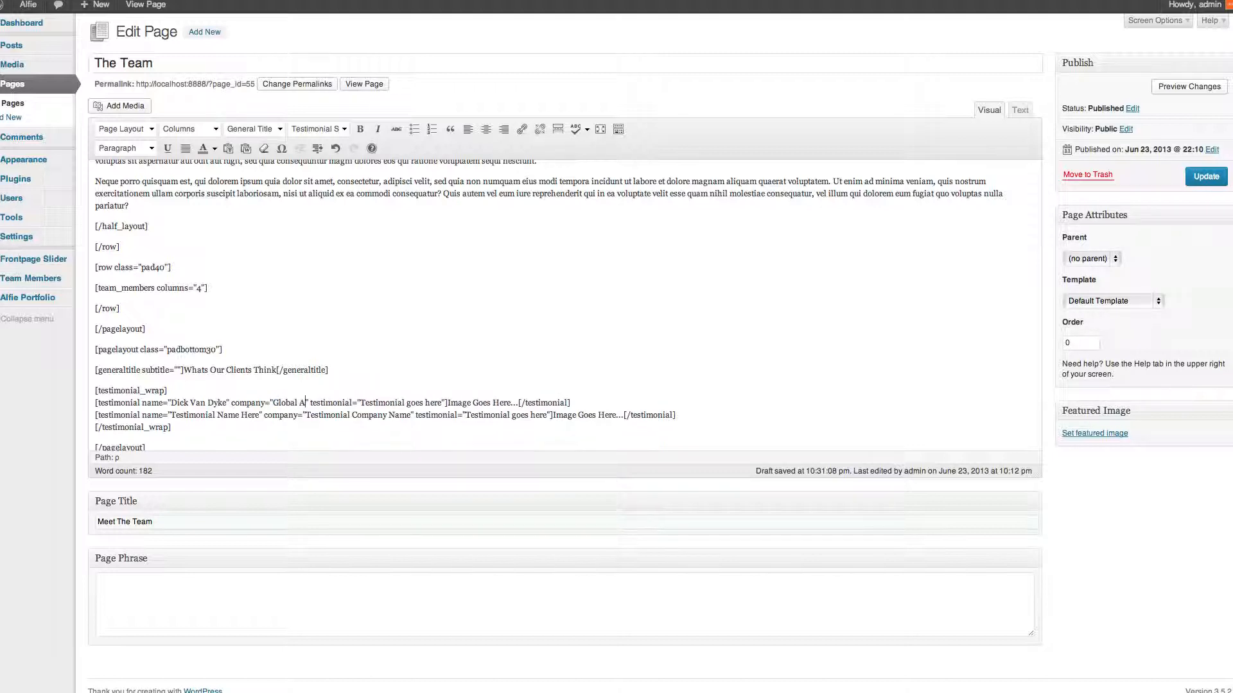
{"action": "type", "text": "udios"}
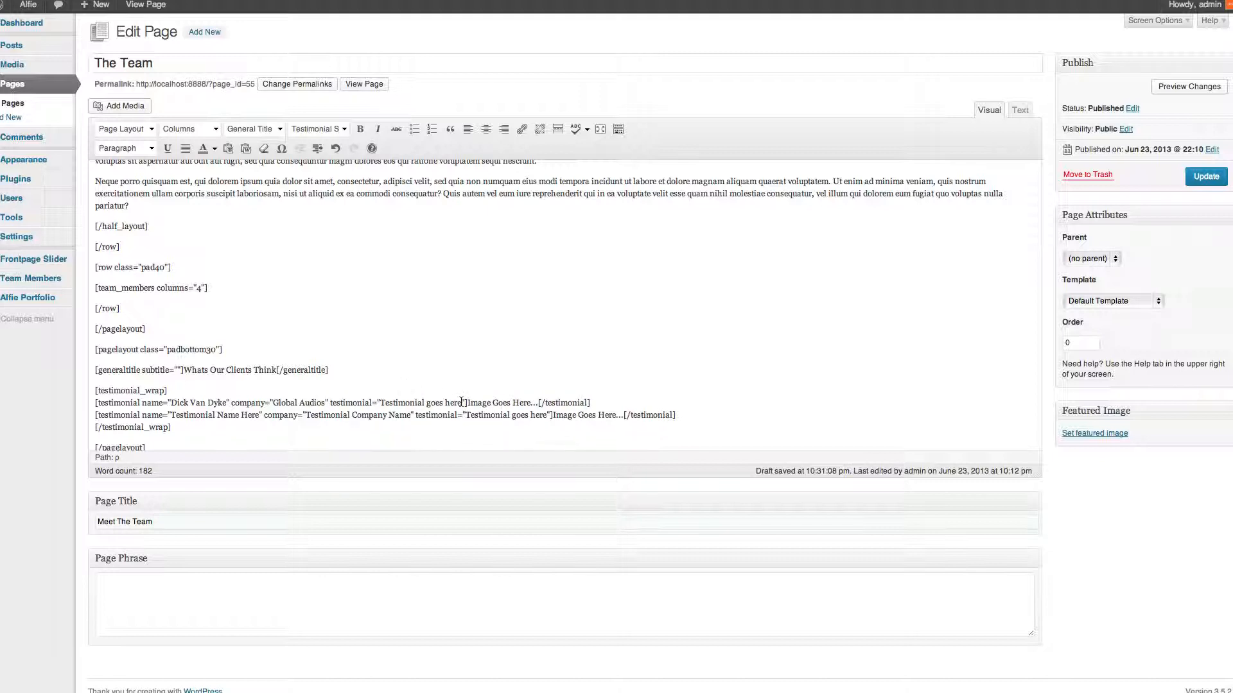
{"action": "left_click_drag", "start_coordinate": [461, 402], "coordinate": [380, 398]}
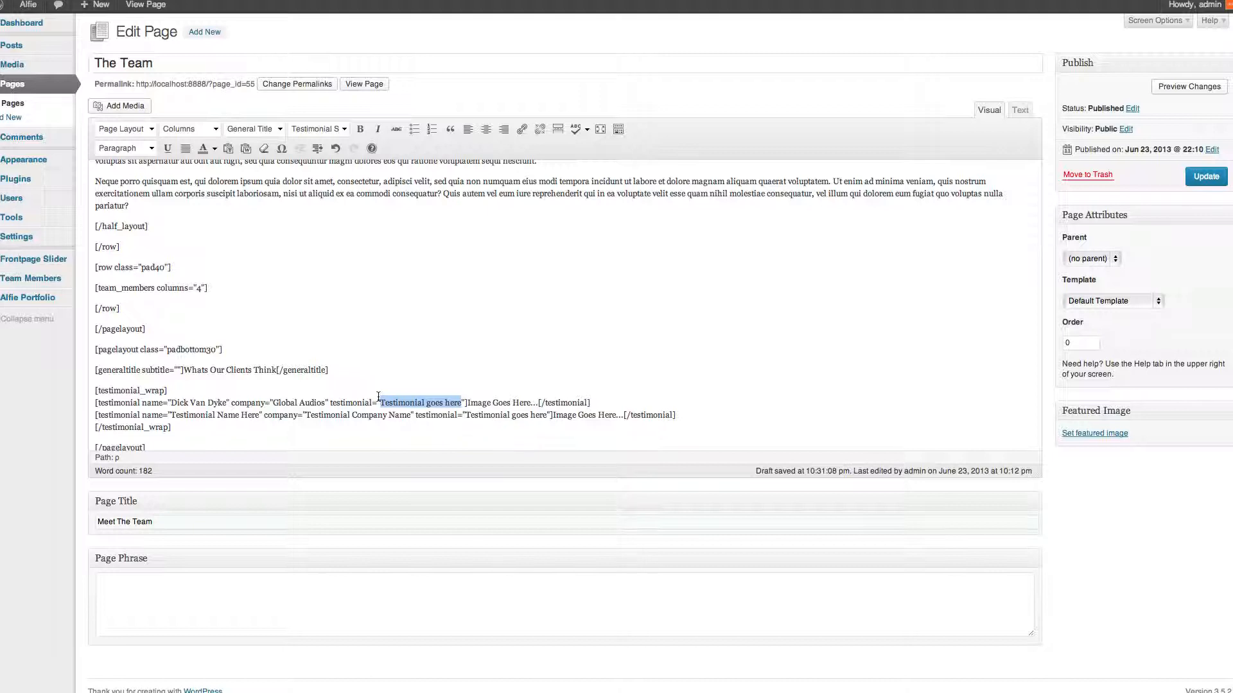
{"action": "type", "text": "This is a test"}
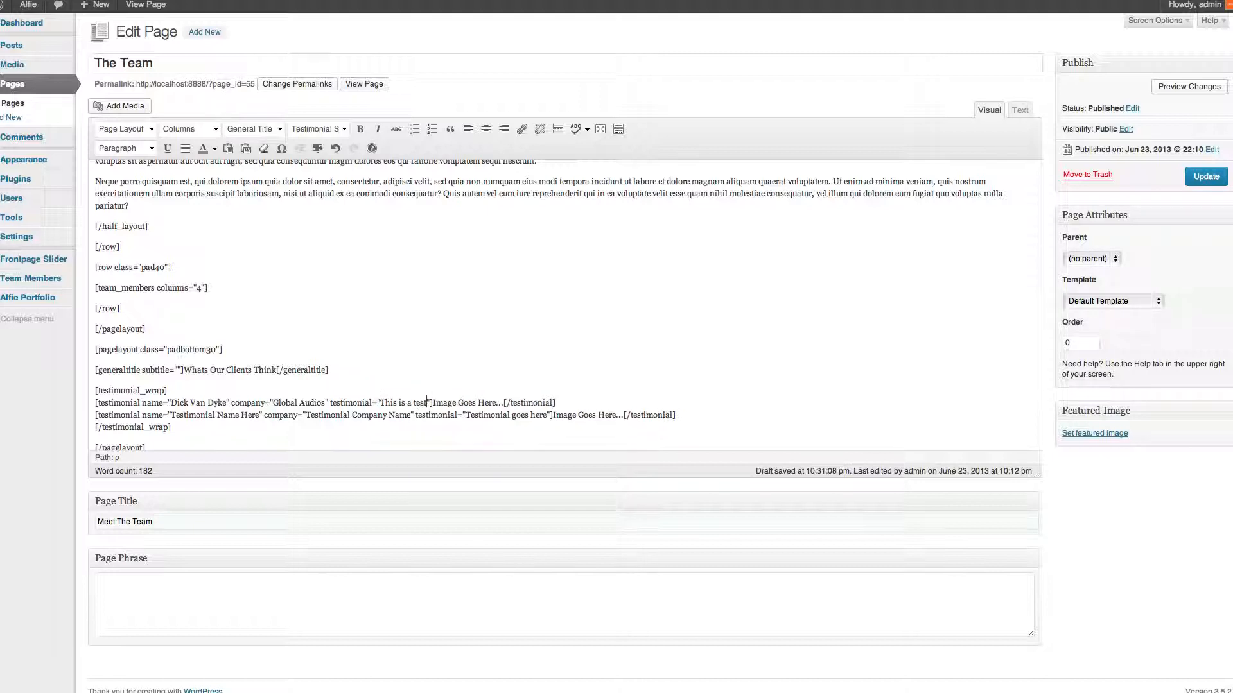
{"action": "type", "text": "imonial"}
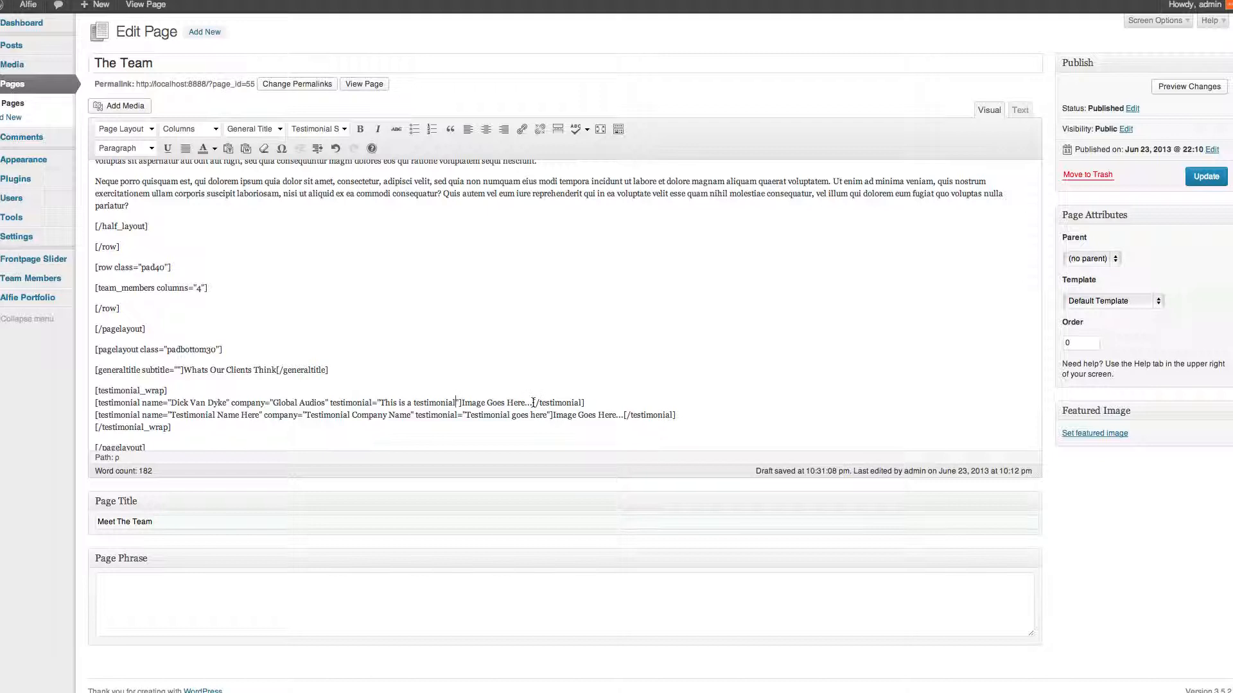
{"action": "left_click_drag", "start_coordinate": [533, 403], "coordinate": [465, 401]}
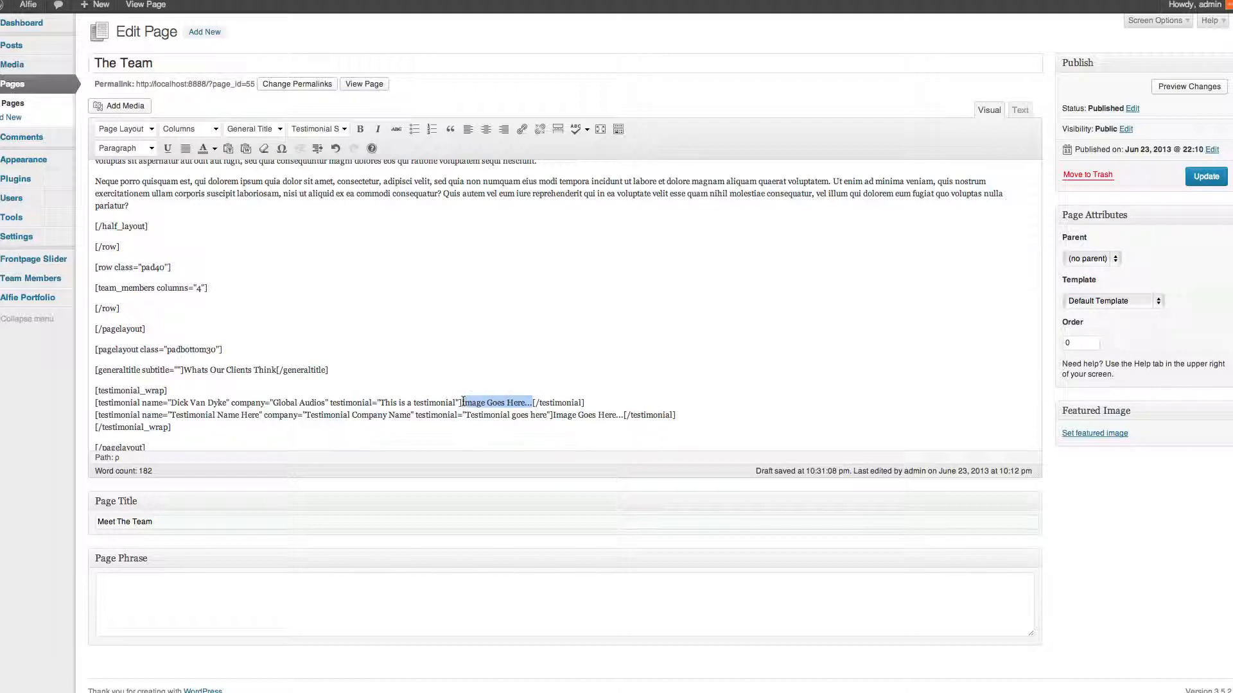
{"action": "key", "text": "BackSpace"}
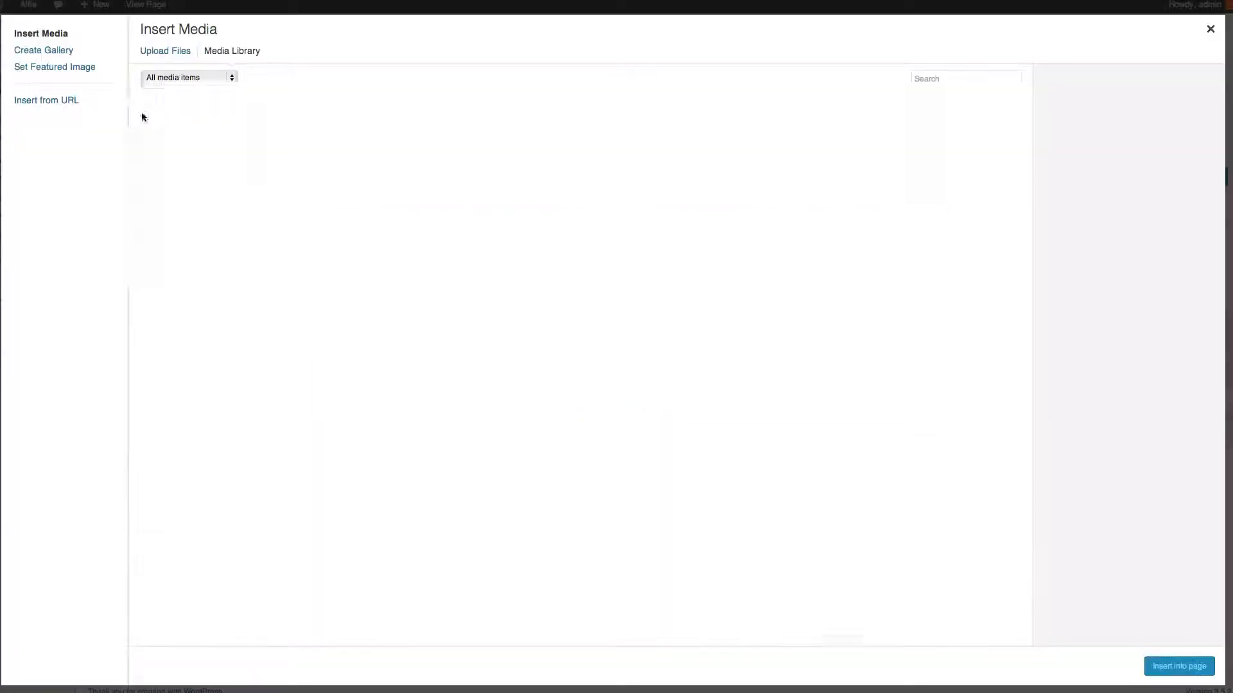
Insert the testimonial1 photo into the first testimonial with Link To set to None
{"action": "left_click", "coordinate": [124, 106]}
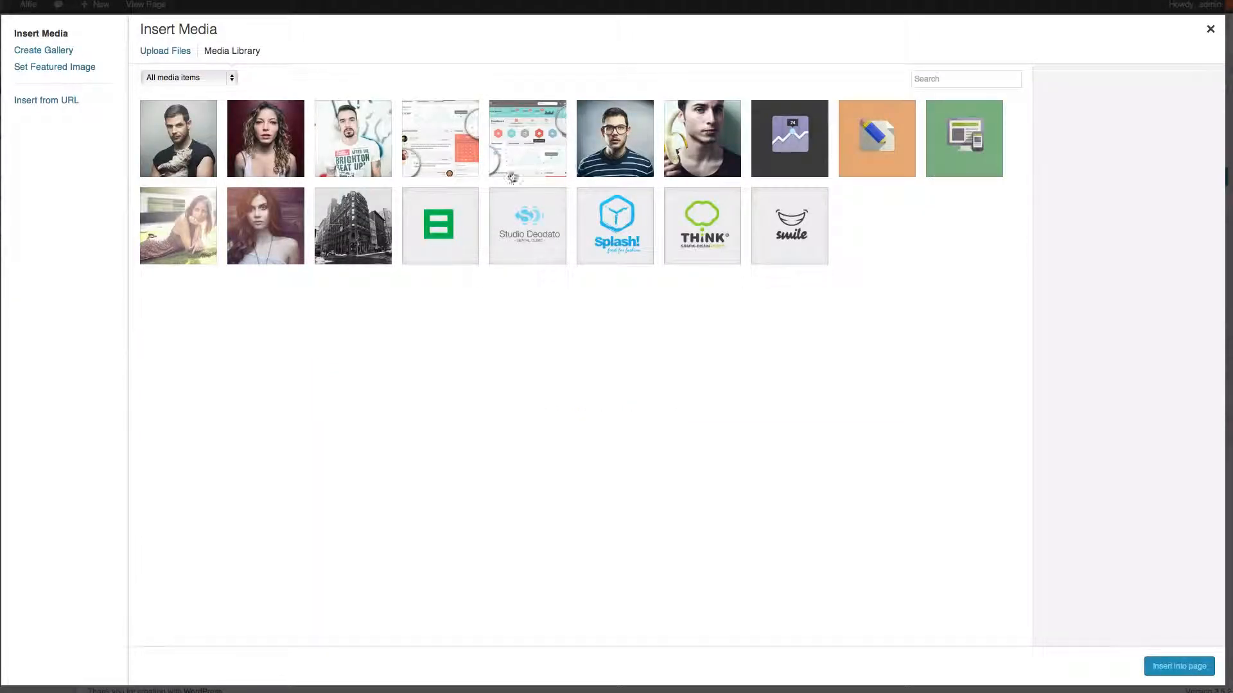
{"action": "left_click", "coordinate": [278, 221]}
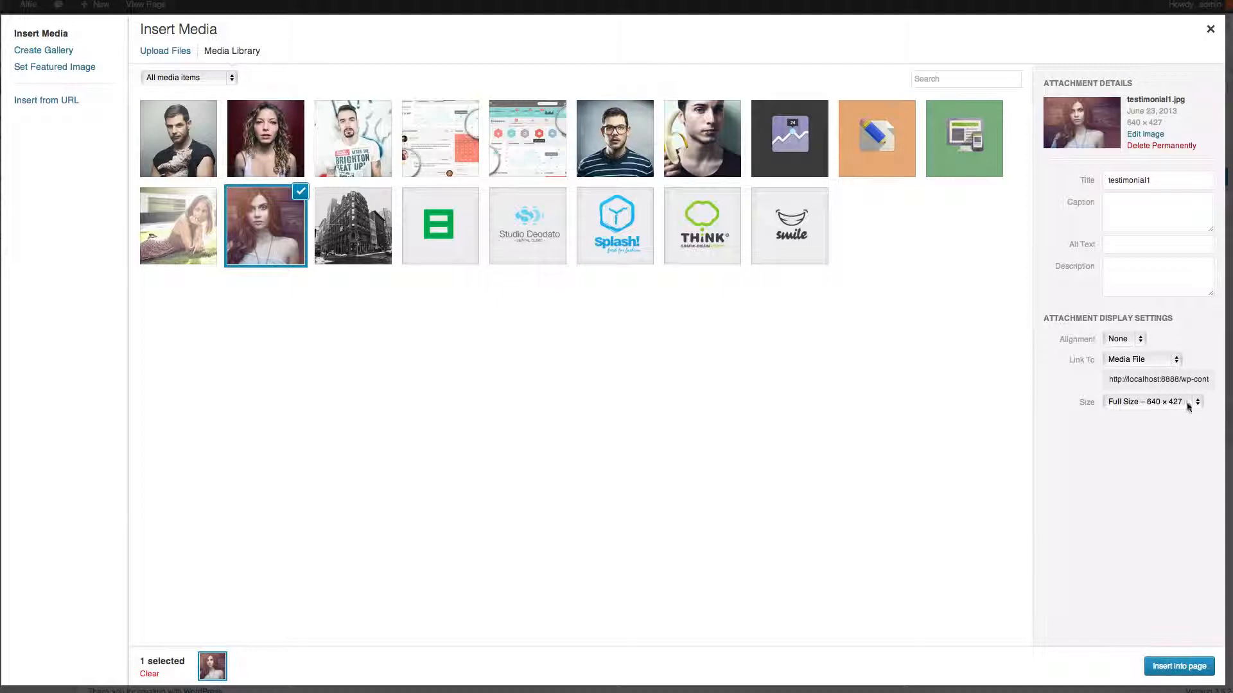
{"action": "left_click", "coordinate": [1148, 361]}
{"action": "left_click", "coordinate": [1141, 382]}
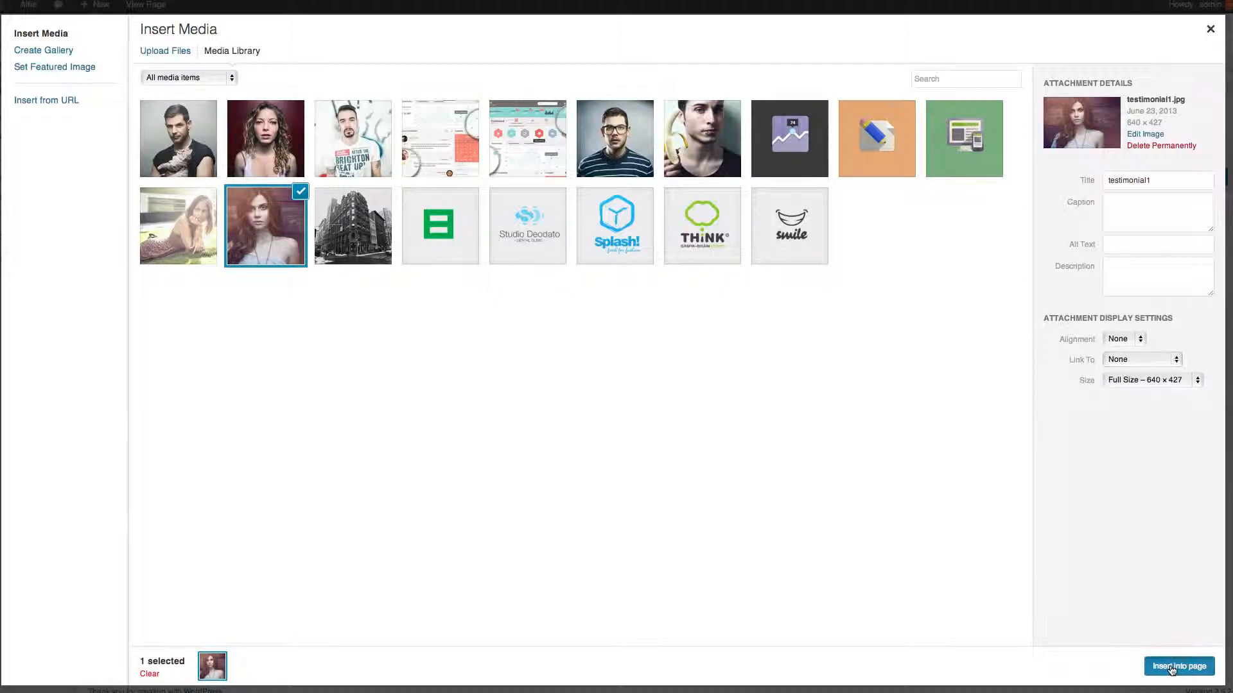
{"action": "left_click", "coordinate": [1179, 666]}
{"action": "scroll", "coordinate": [628, 393], "scroll_direction": "down", "scroll_amount": 1}
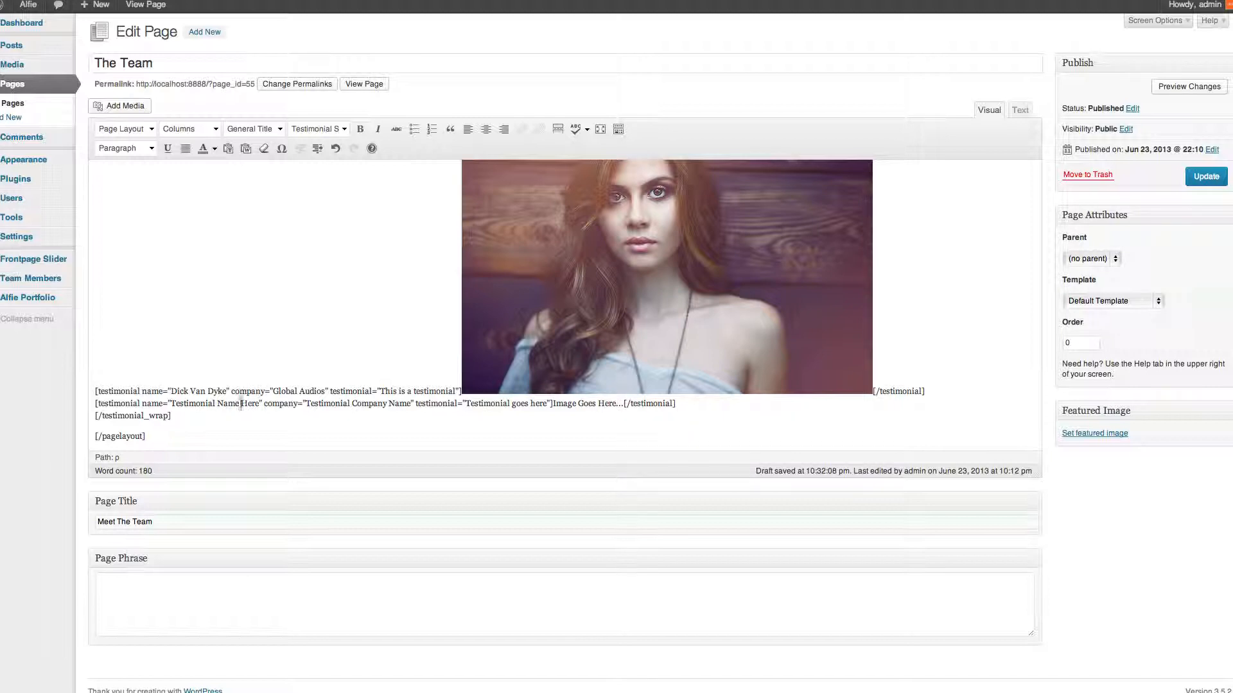
Give the second testimonial a client name, company UBL Designs, and remove its image placeholder
{"action": "left_click_drag", "start_coordinate": [259, 403], "coordinate": [174, 403]}
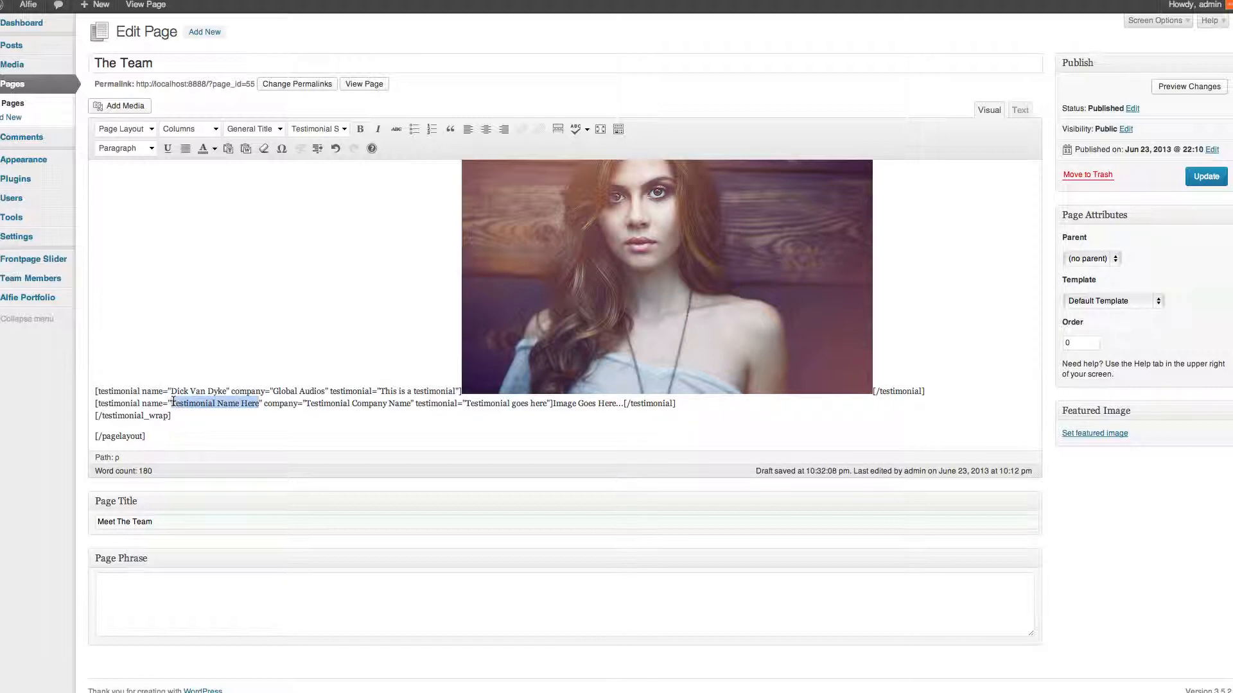
{"action": "type", "text": "John D"}
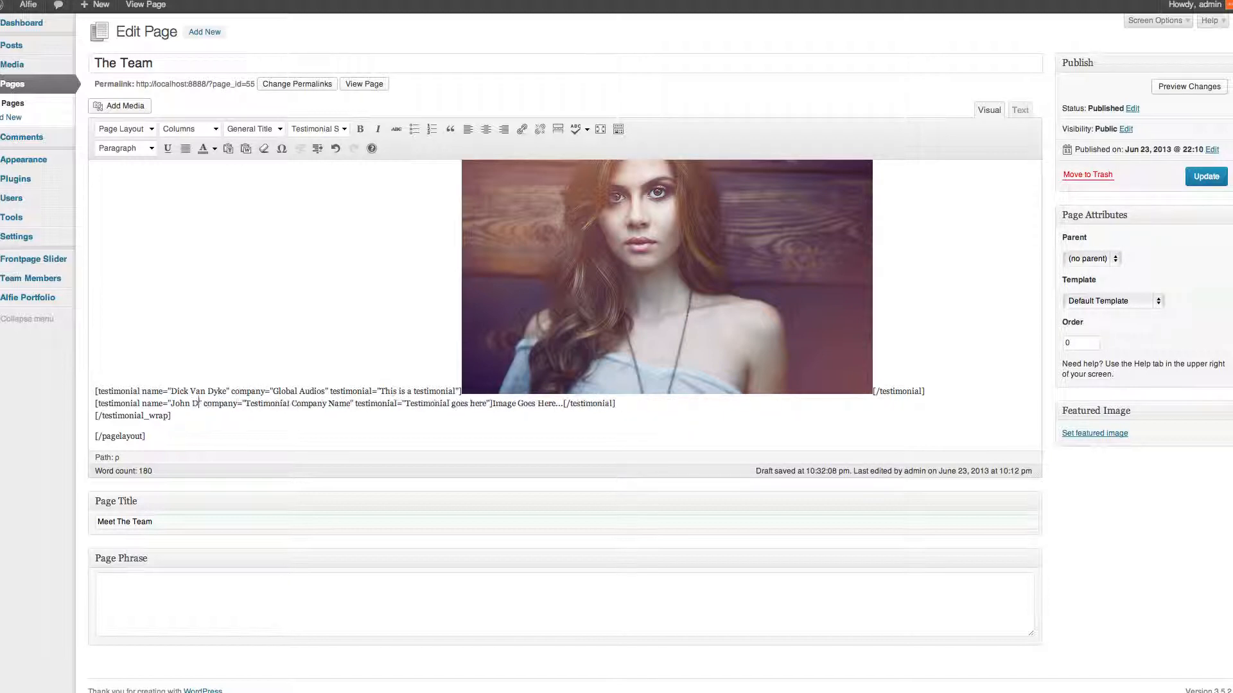
{"action": "type", "text": "oe"}
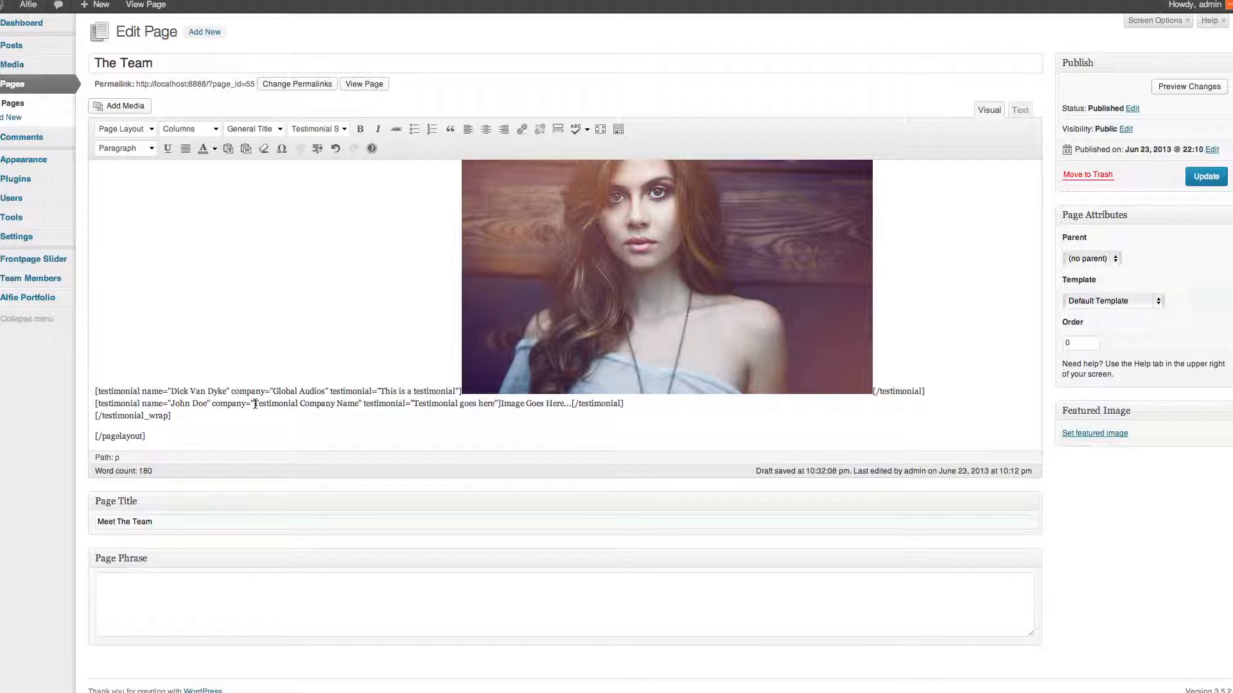
{"action": "left_click_drag", "start_coordinate": [255, 404], "coordinate": [359, 404]}
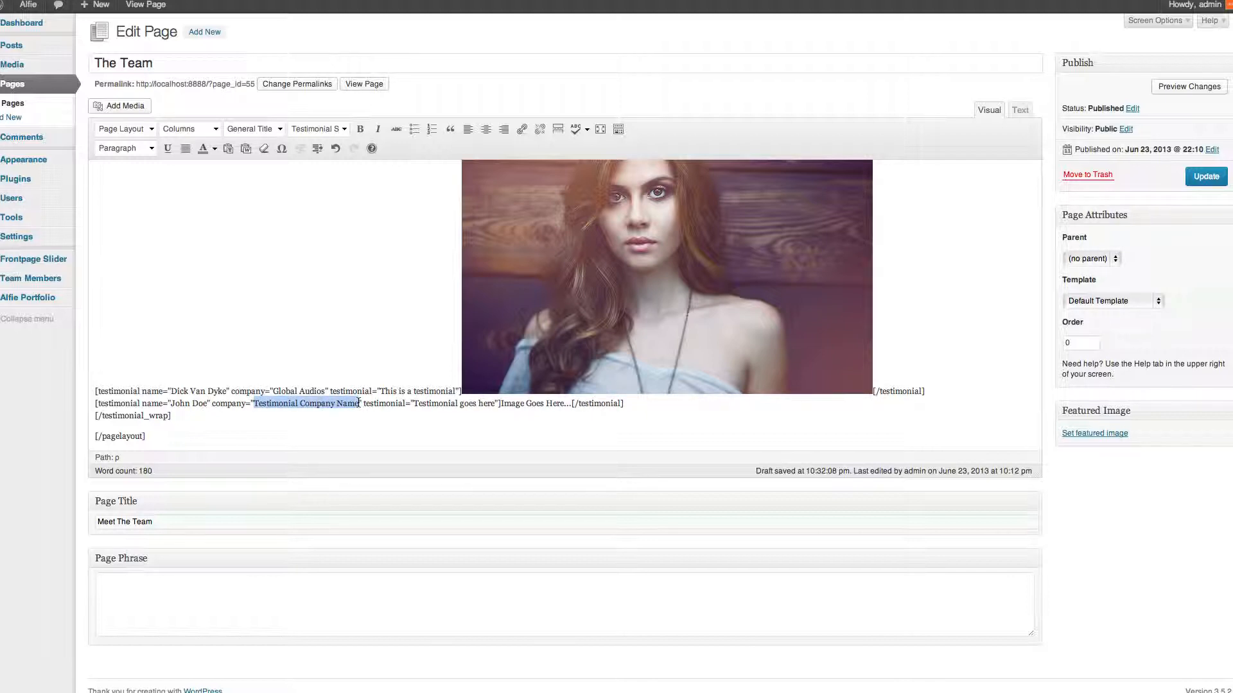
{"action": "type", "text": "UBL Designs"}
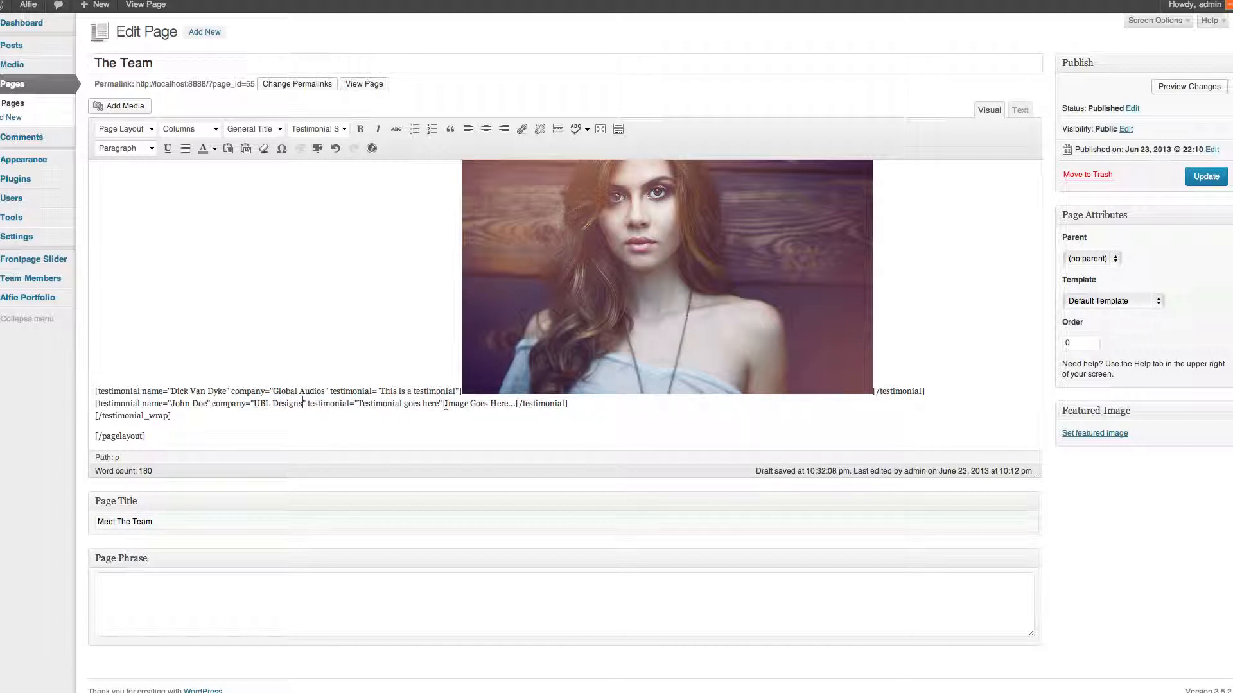
{"action": "left_click_drag", "start_coordinate": [445, 405], "coordinate": [515, 402]}
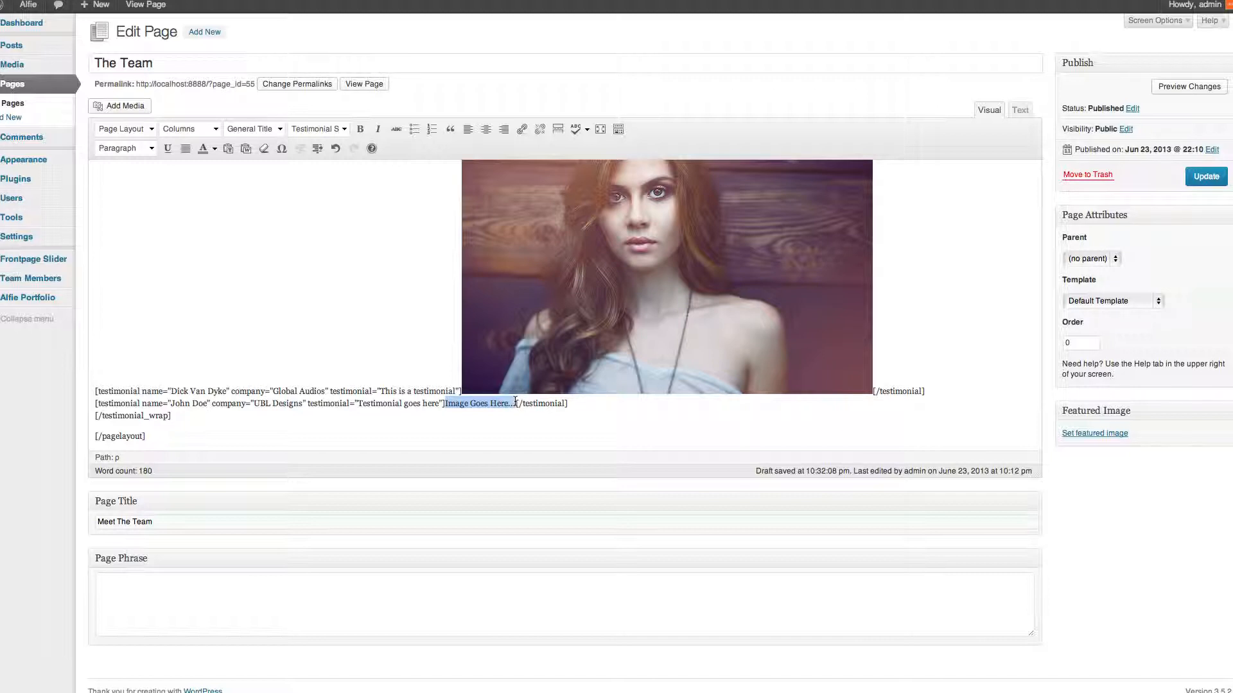
{"action": "key", "text": "BackSpace"}
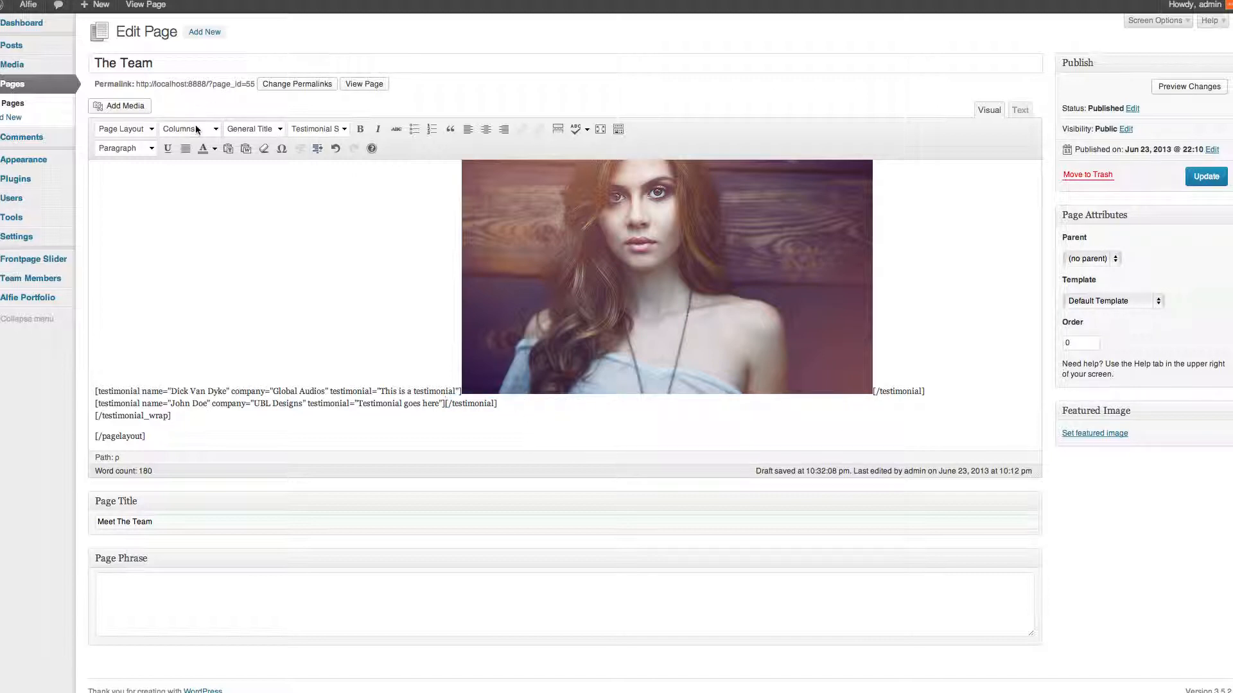
Insert the testimonial2 photo from the Media Library into the second testimonial
{"action": "left_click", "coordinate": [128, 106]}
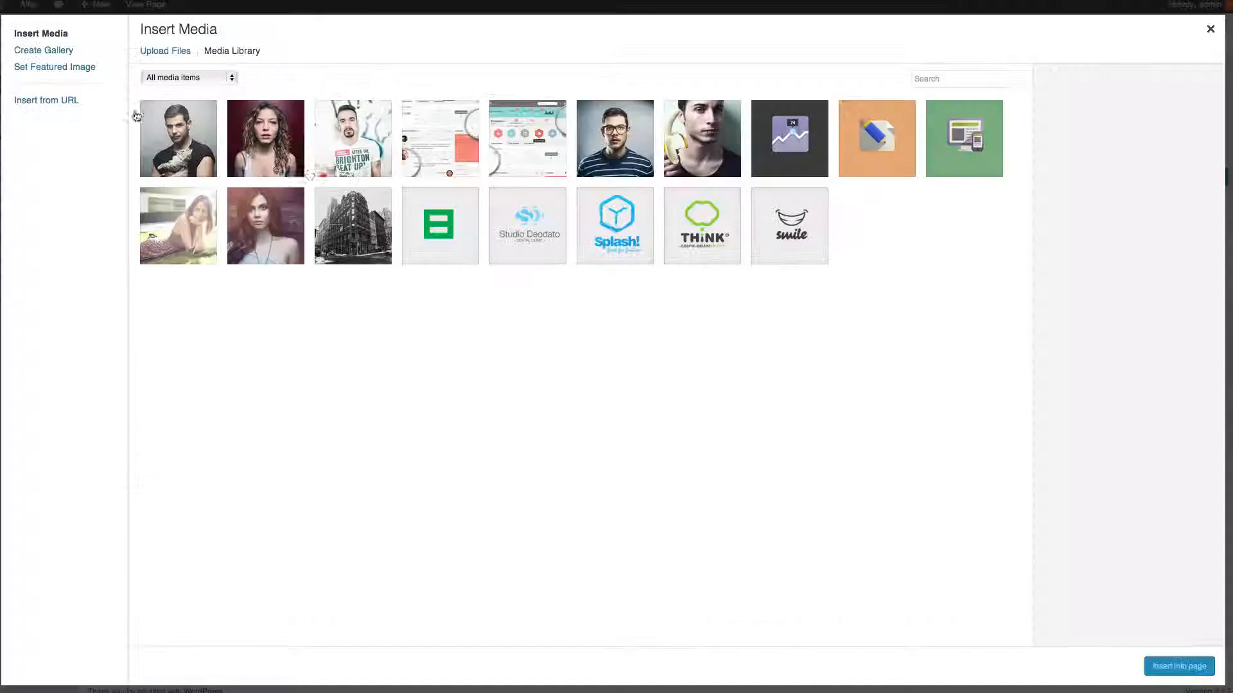
{"action": "left_click", "coordinate": [200, 232]}
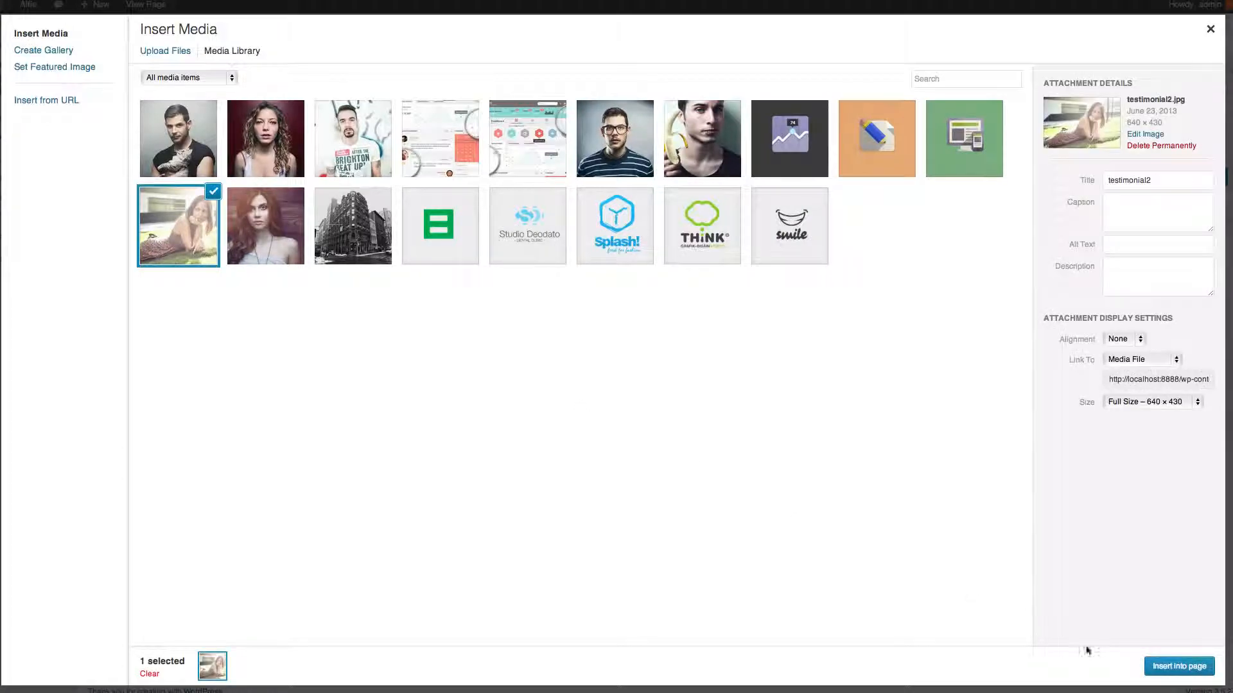
{"action": "left_click", "coordinate": [1164, 667]}
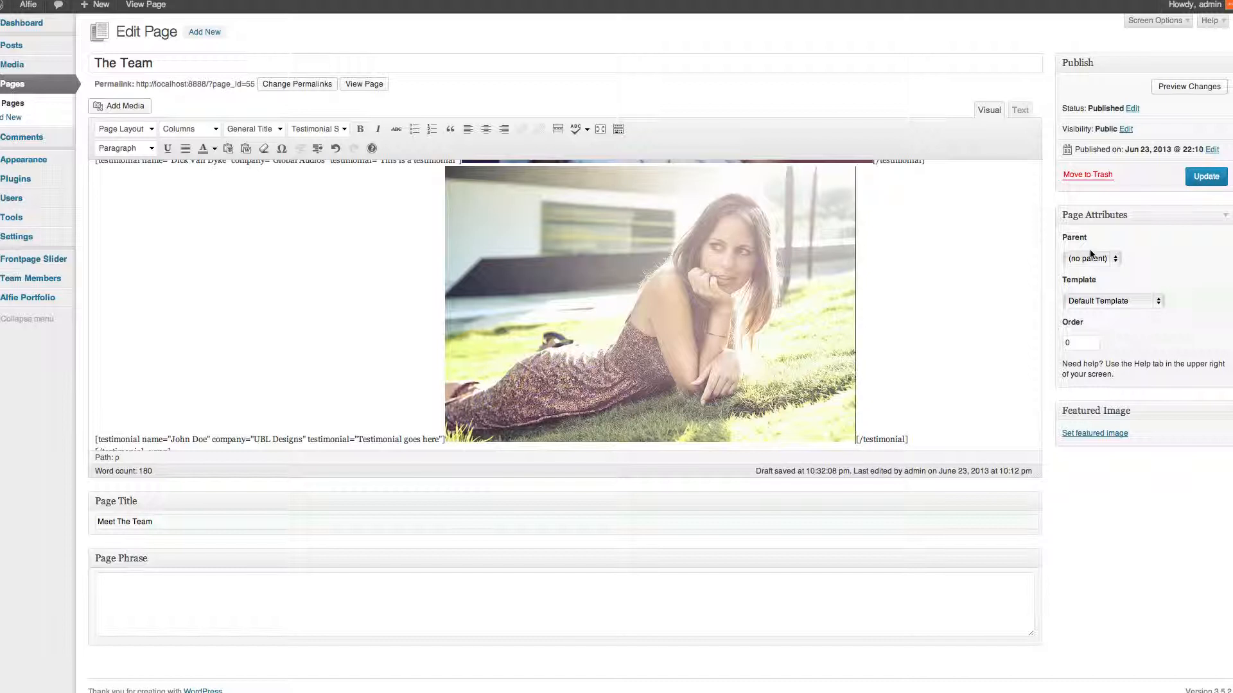
{"action": "scroll", "coordinate": [942, 367], "scroll_direction": "down", "scroll_amount": 2}
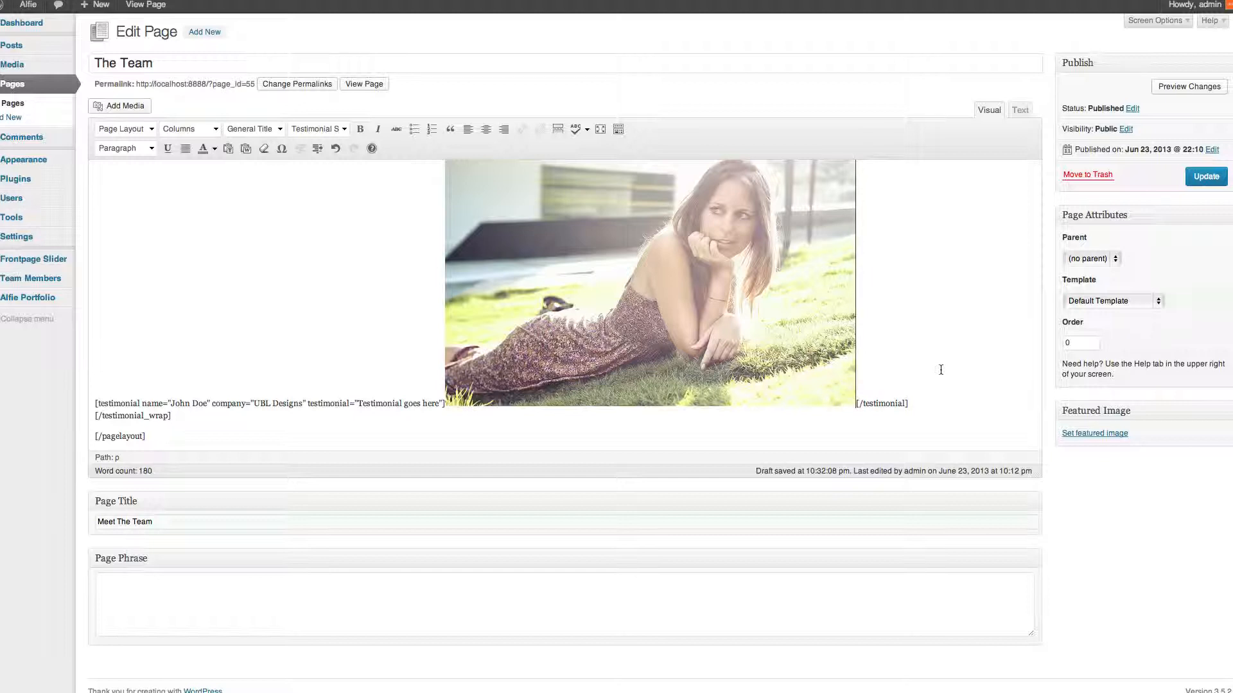
Update The Team page and view it on the live site
{"action": "left_click", "coordinate": [1206, 178]}
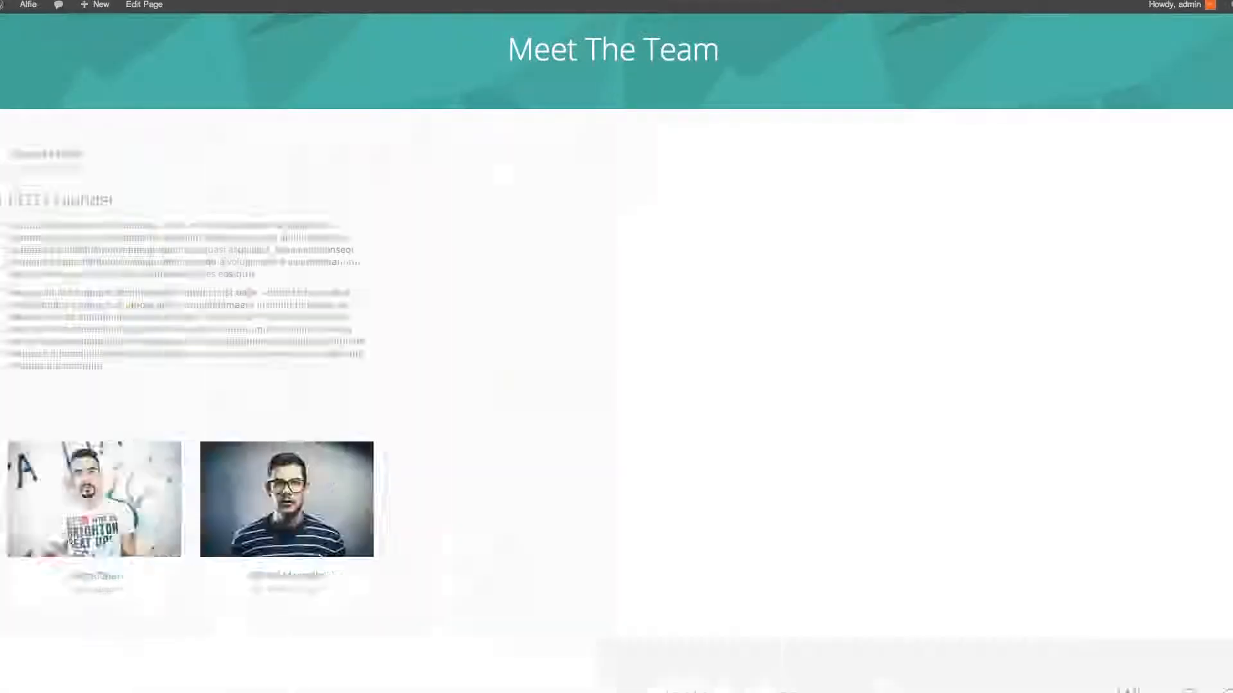
{"action": "scroll", "coordinate": [312, 174], "scroll_direction": "down", "scroll_amount": 5}
{"action": "mouse_move", "coordinate": [364, 205]}
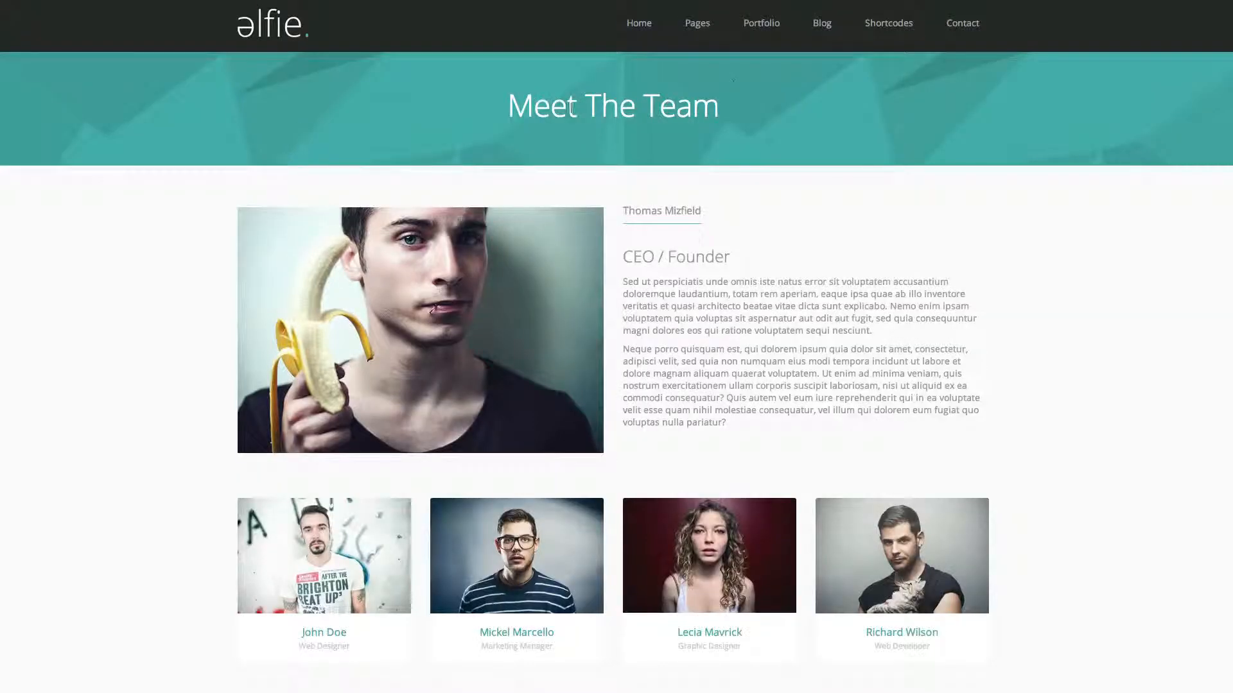
Browse the Portfolio menu's 3 Column Grid and Video Portfolio pages
{"action": "mouse_move", "coordinate": [777, 26]}
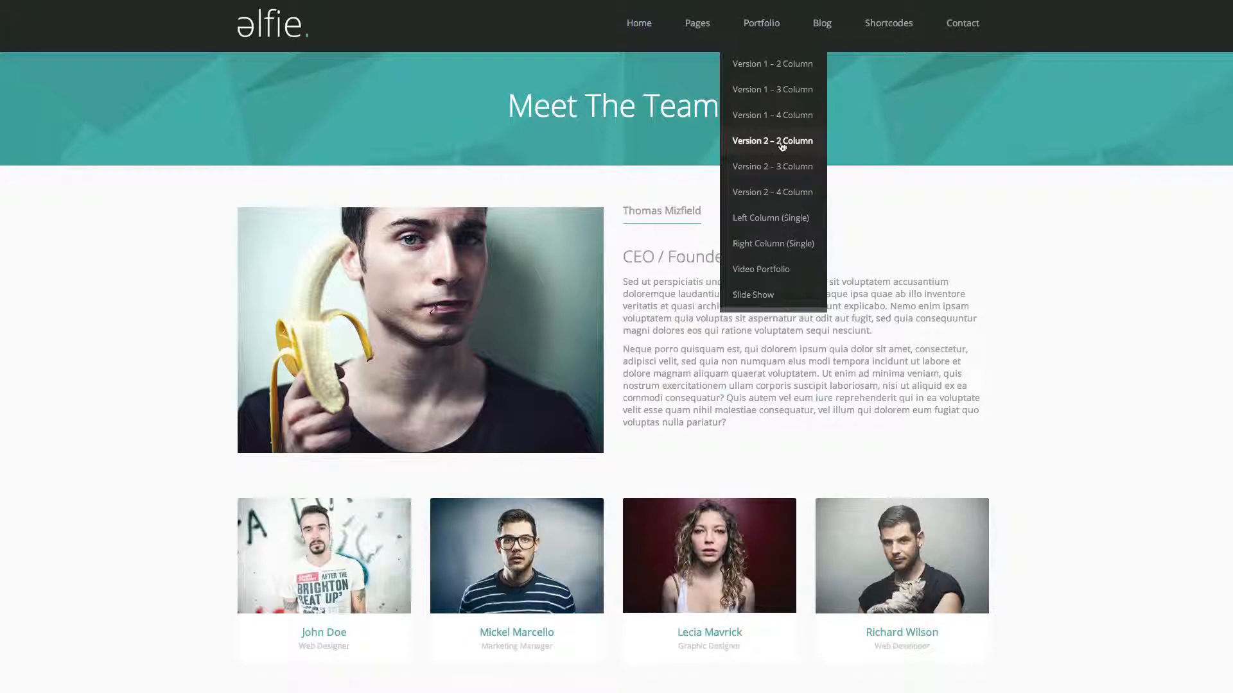
{"action": "left_click", "coordinate": [786, 91]}
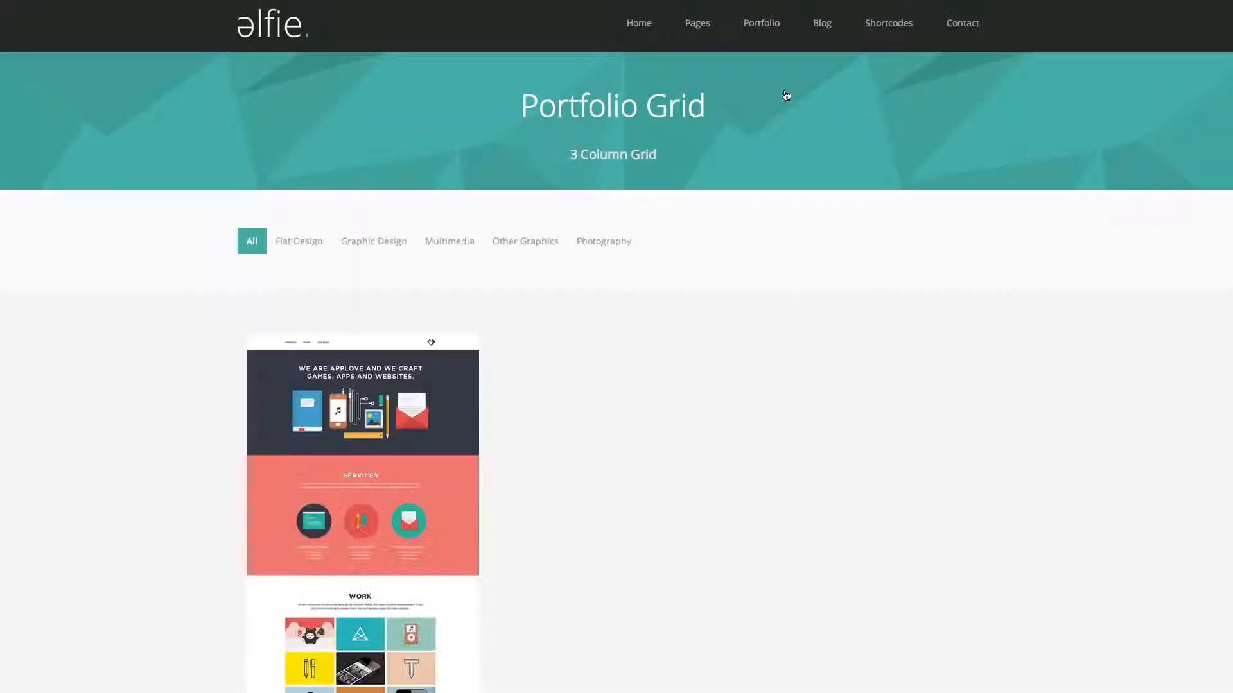
{"action": "scroll", "coordinate": [758, 154], "scroll_direction": "down", "scroll_amount": 3}
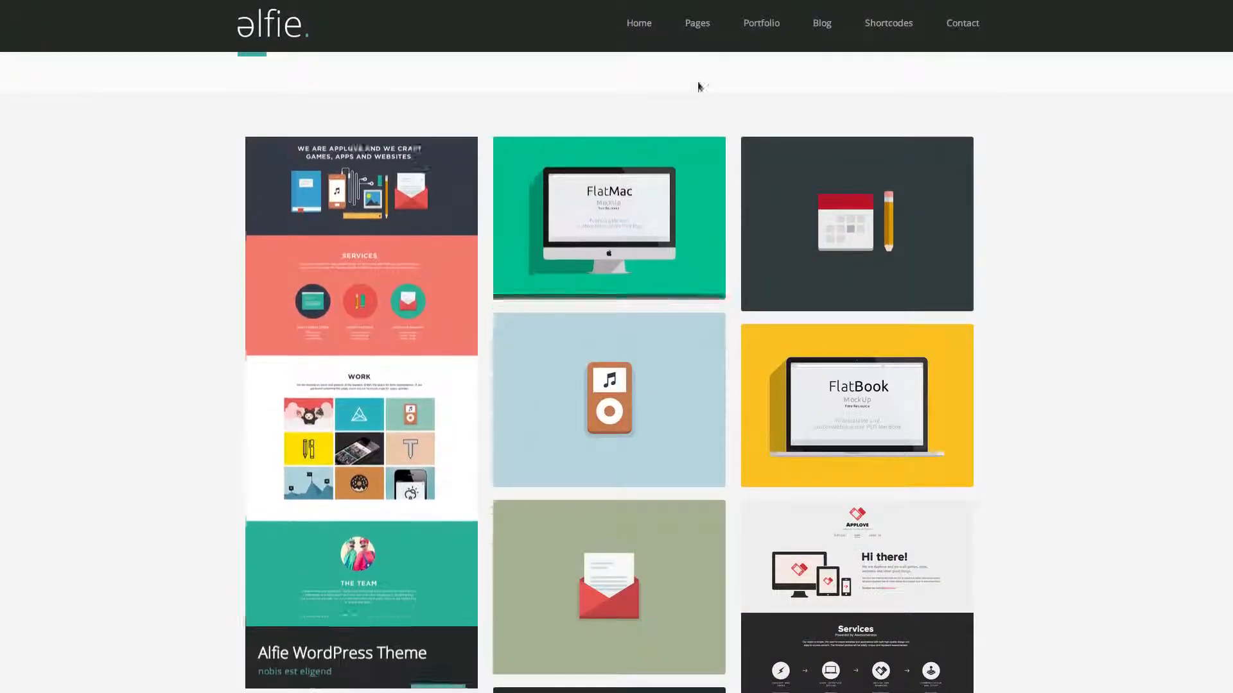
{"action": "mouse_move", "coordinate": [755, 29]}
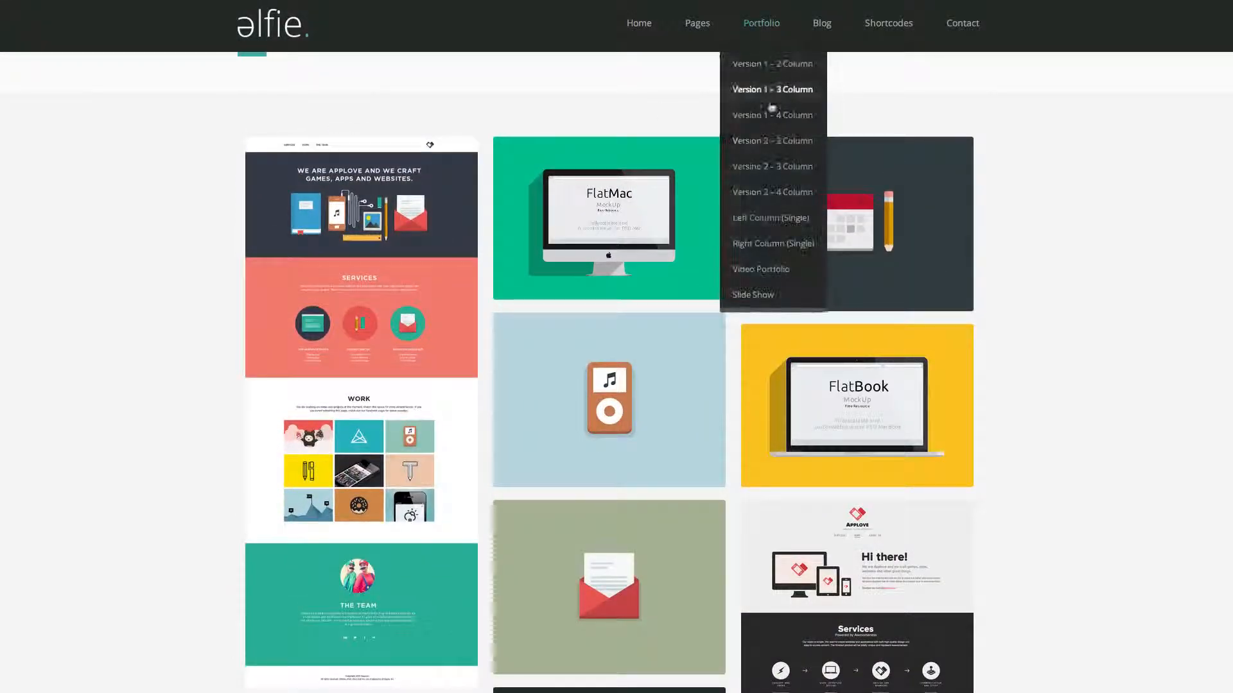
{"action": "left_click", "coordinate": [778, 270]}
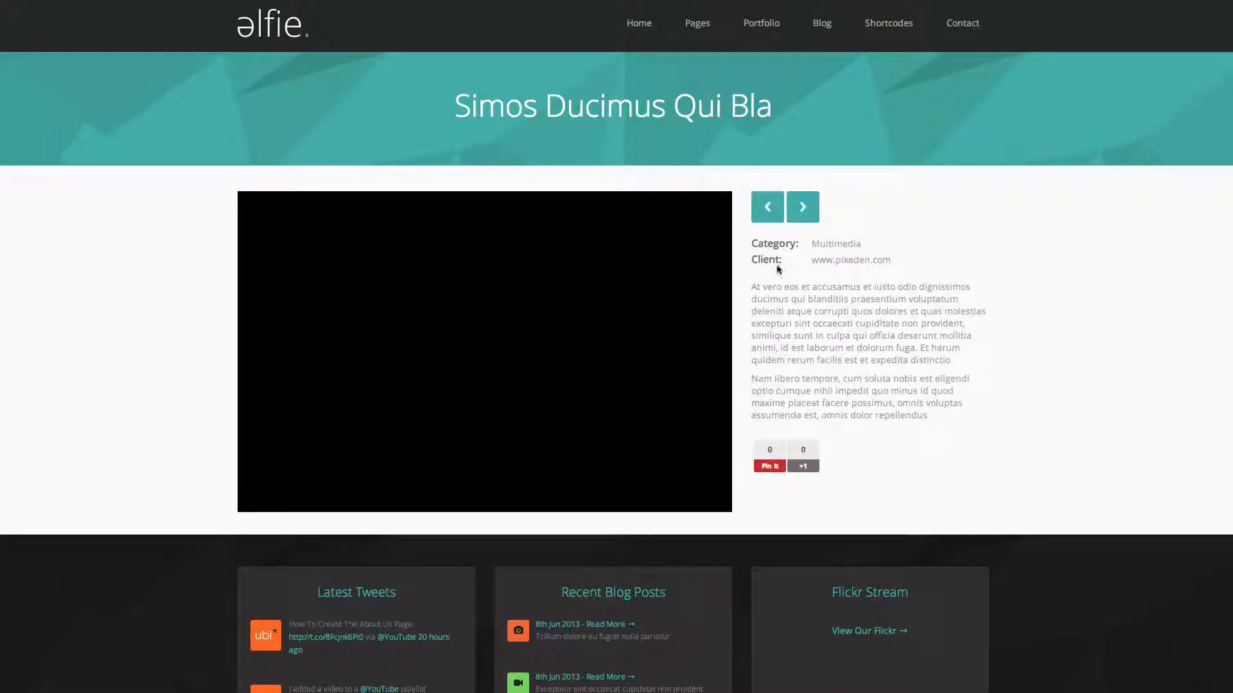
{"action": "mouse_move", "coordinate": [755, 36]}
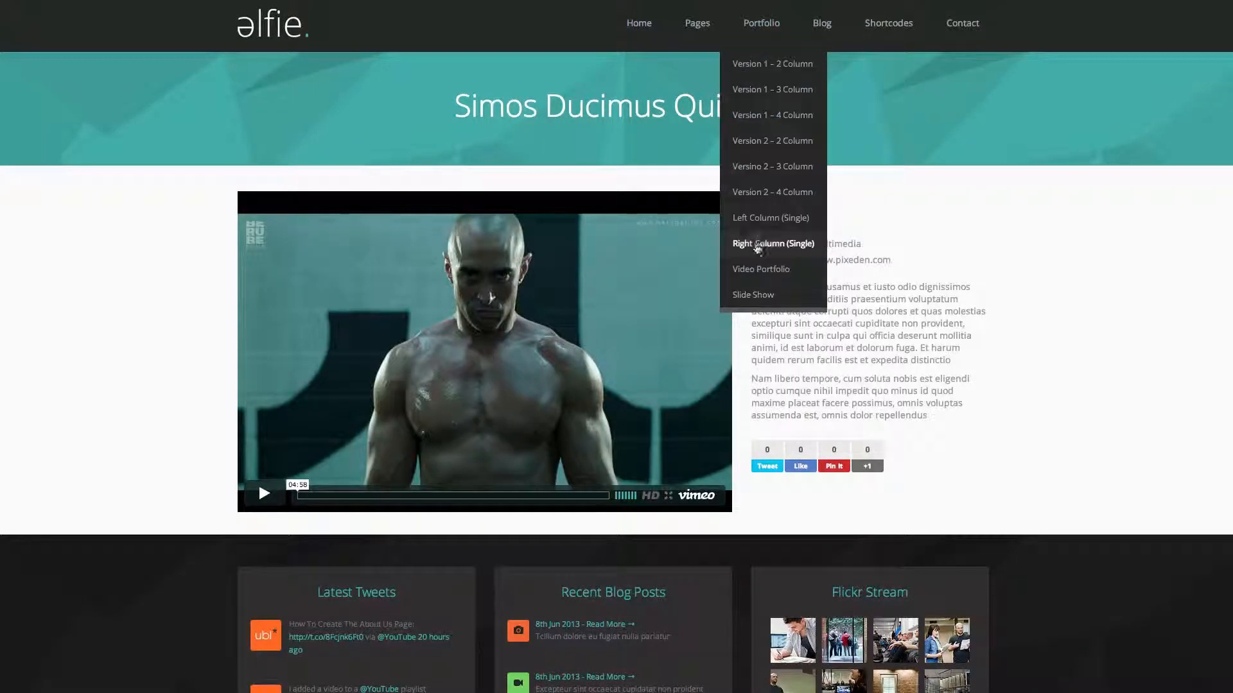